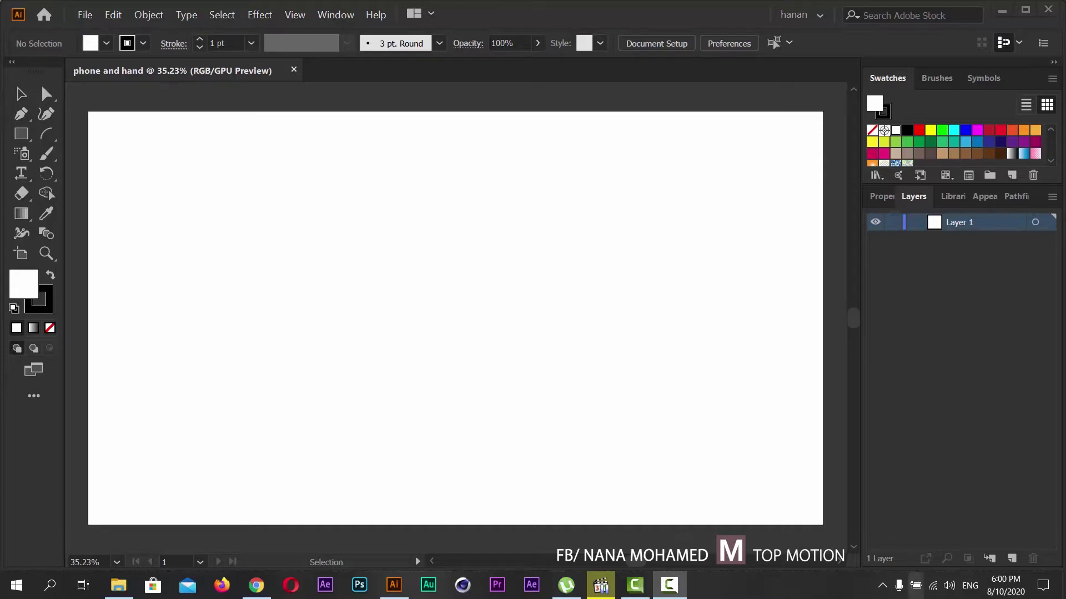
- Play the reference clip phone and hand.mp4 from the start to study the animation of hands with a tablet
click(601, 585)
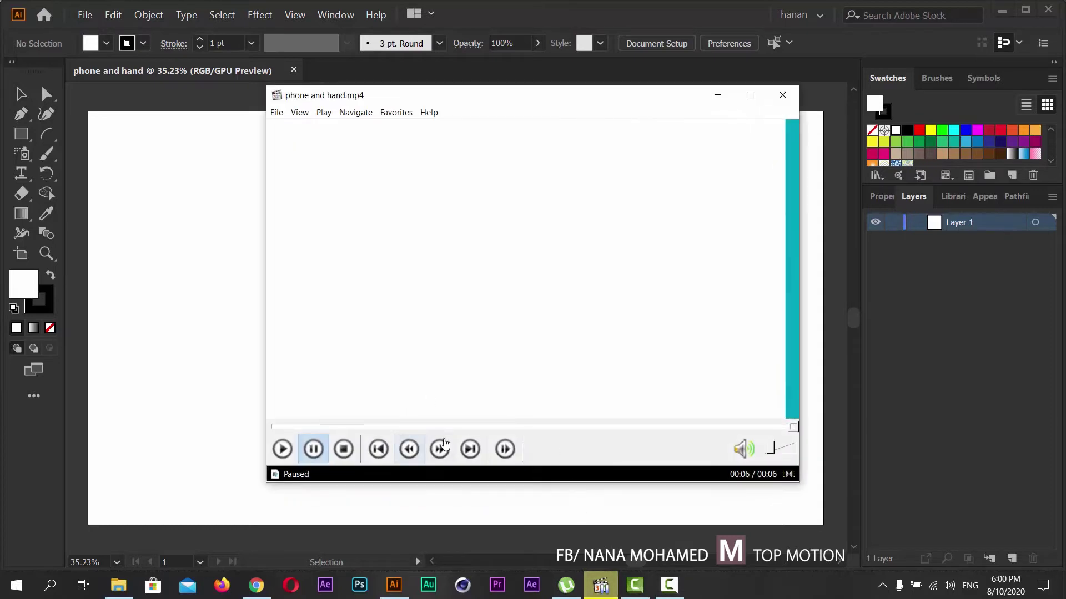
click(270, 427)
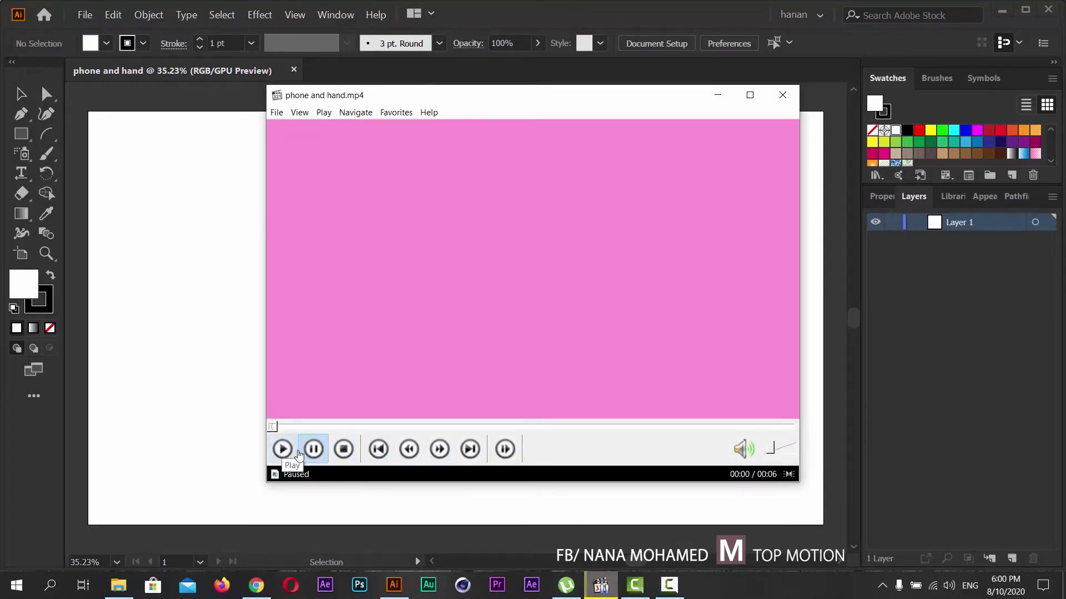
click(284, 447)
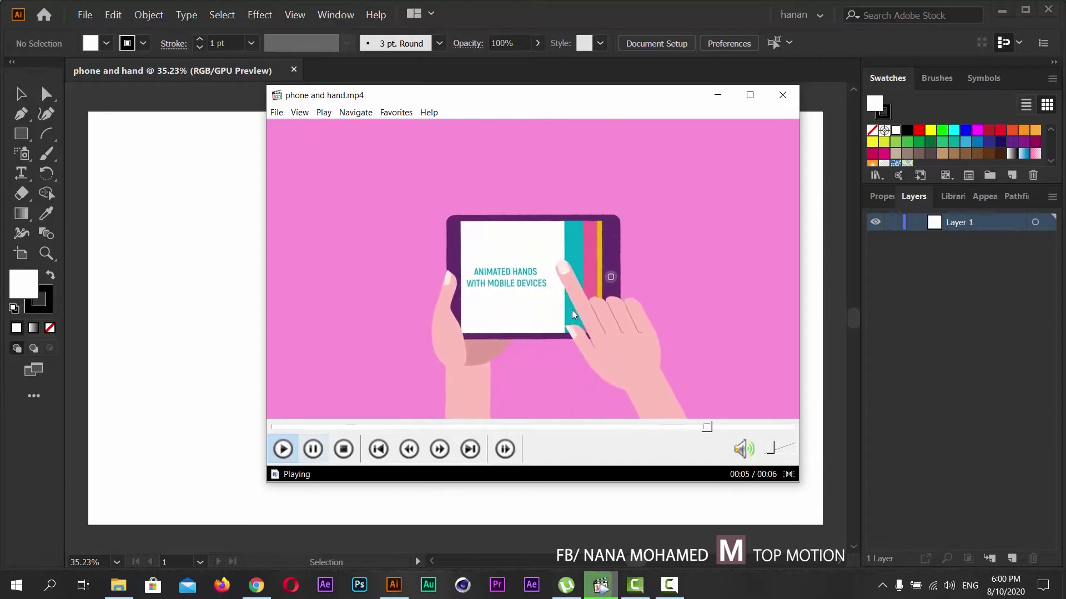
click(283, 449)
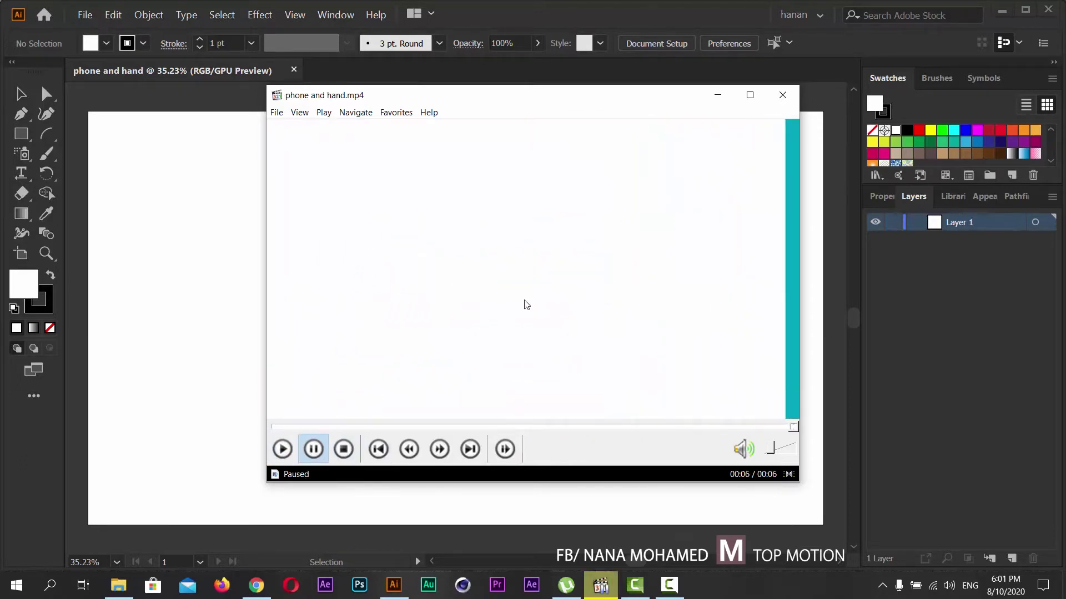
click(717, 95)
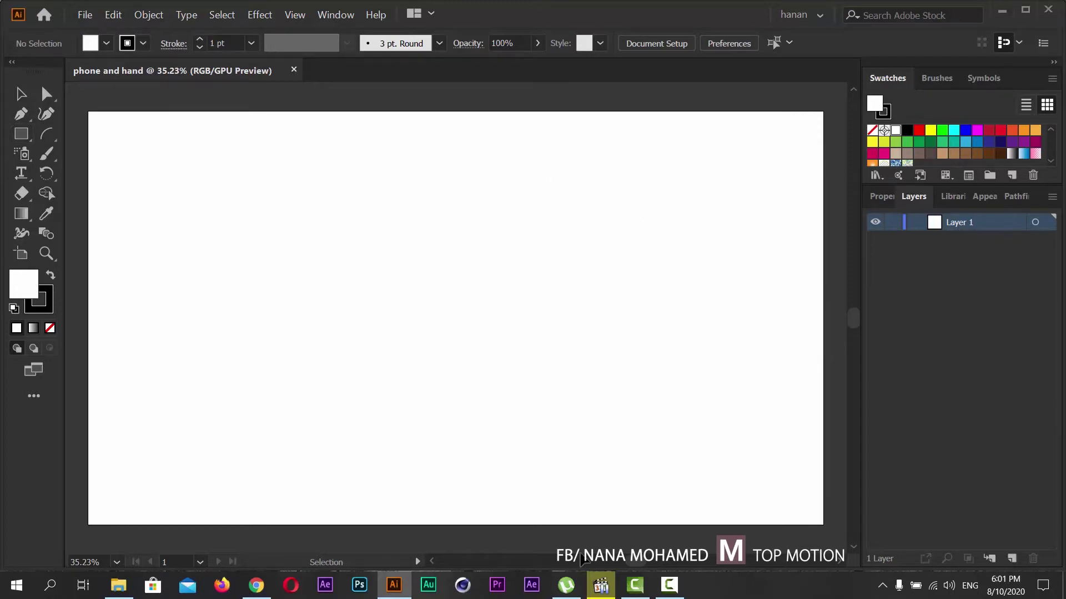
- Bring back the reference clip and view a frame that shows the hands holding the tablet
click(600, 585)
click(402, 427)
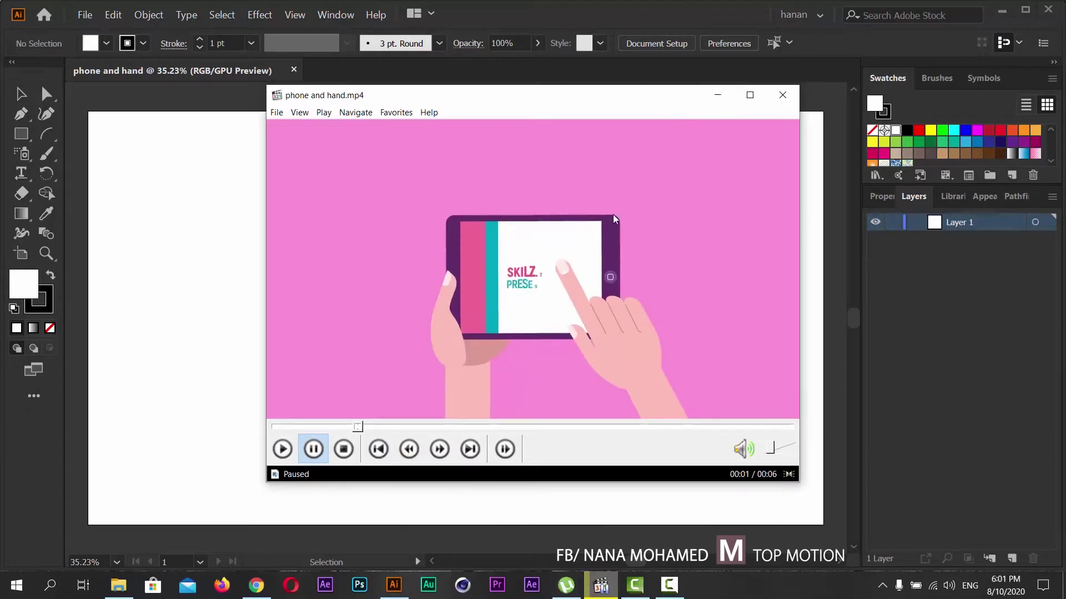
click(717, 96)
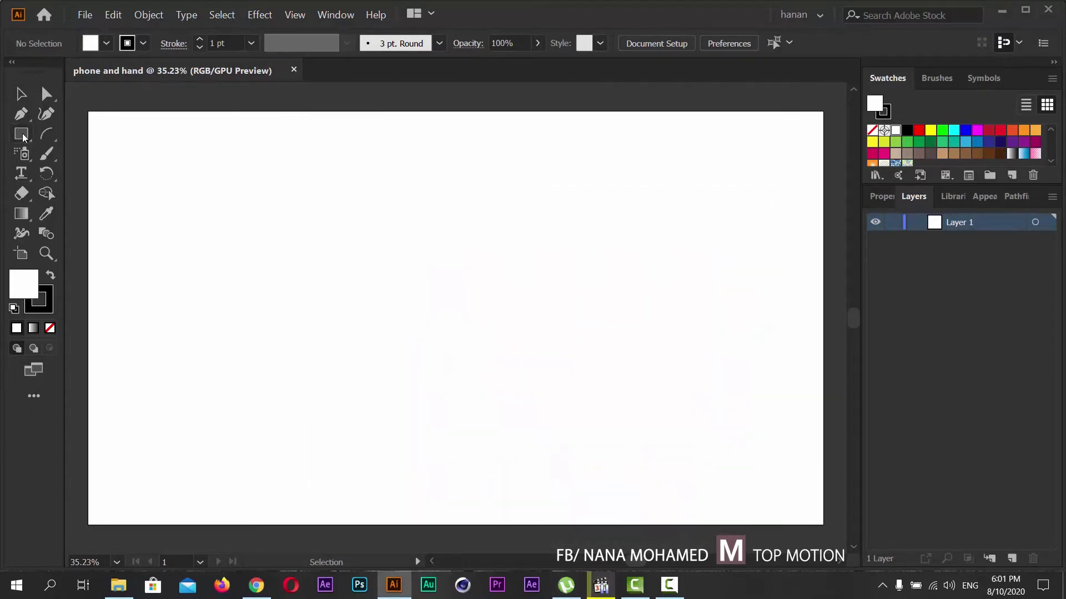
- Draw a landscape rectangle near the middle of the artboard as the tablet body
click(23, 138)
drag(329, 234, 488, 243)
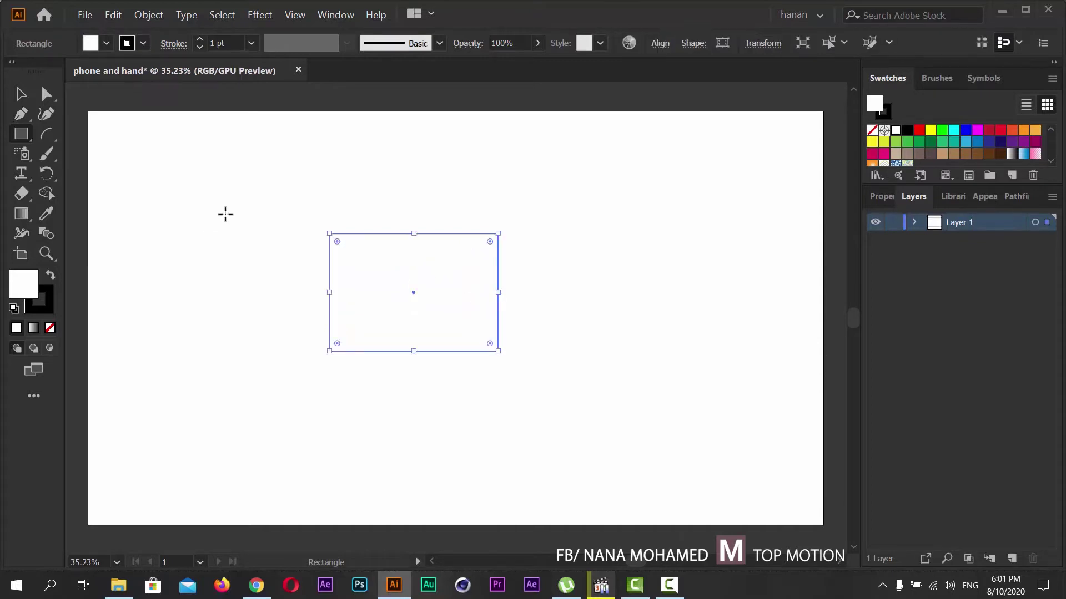
click(21, 94)
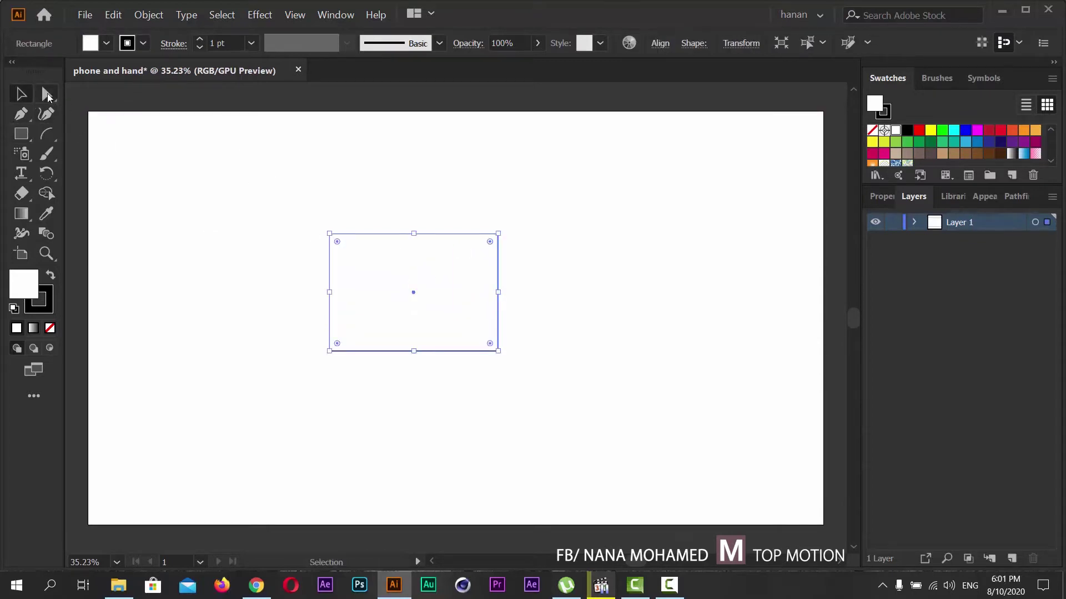
- Round all four corners of the tablet rectangle to about 28 px, checking the shape against the reference clip
key(a)
click(490, 242)
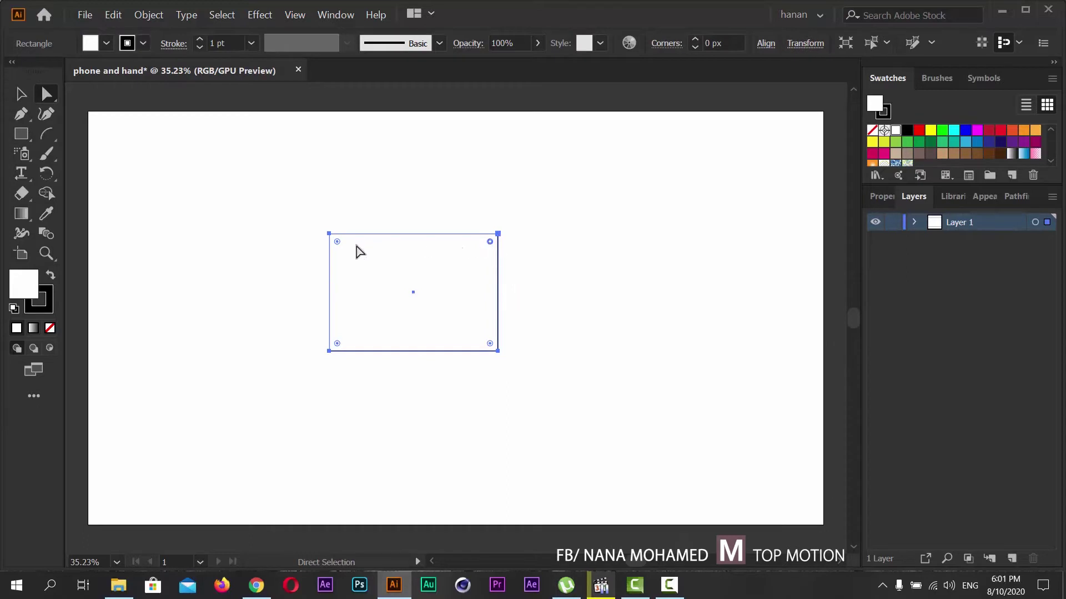
shift+click(337, 242)
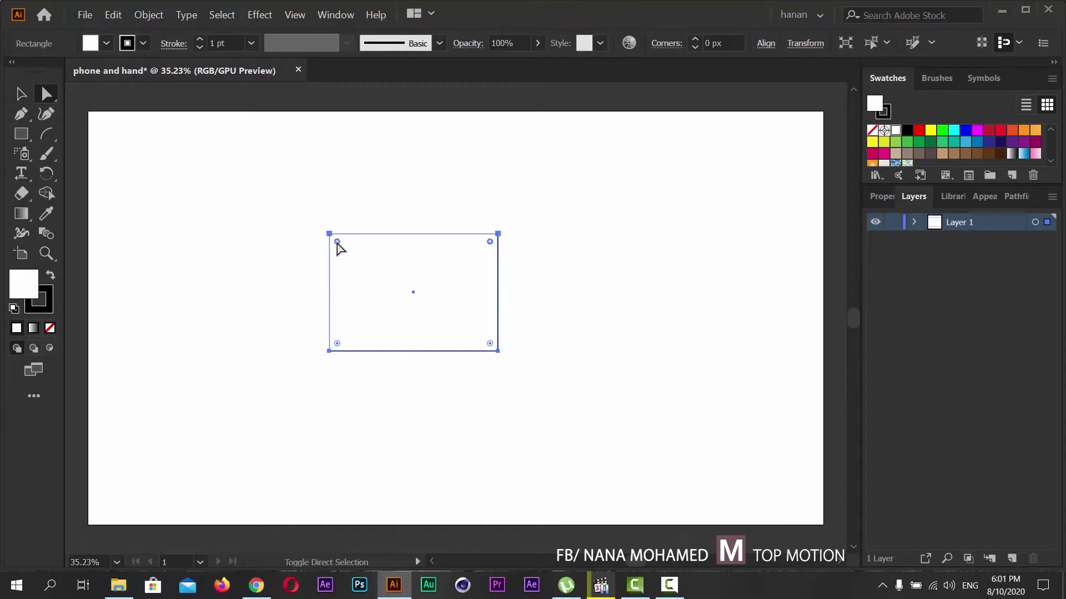
shift+click(337, 344)
drag(490, 345, 485, 348)
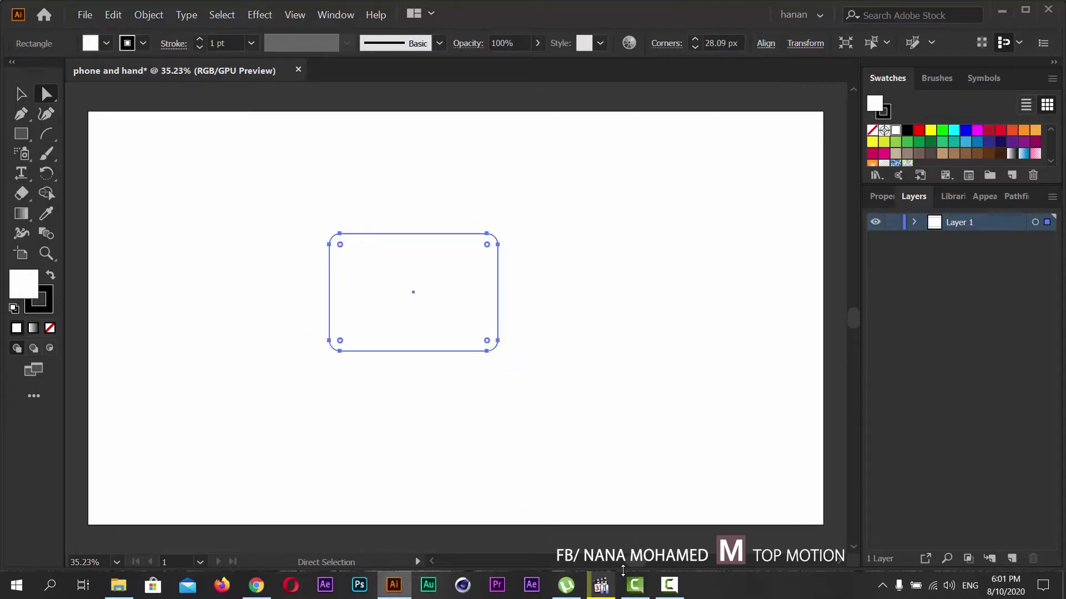
click(596, 590)
click(596, 589)
- Remove the tablet body's stroke by setting it to 0 pt and fill the shape with a purple swatch
key(v)
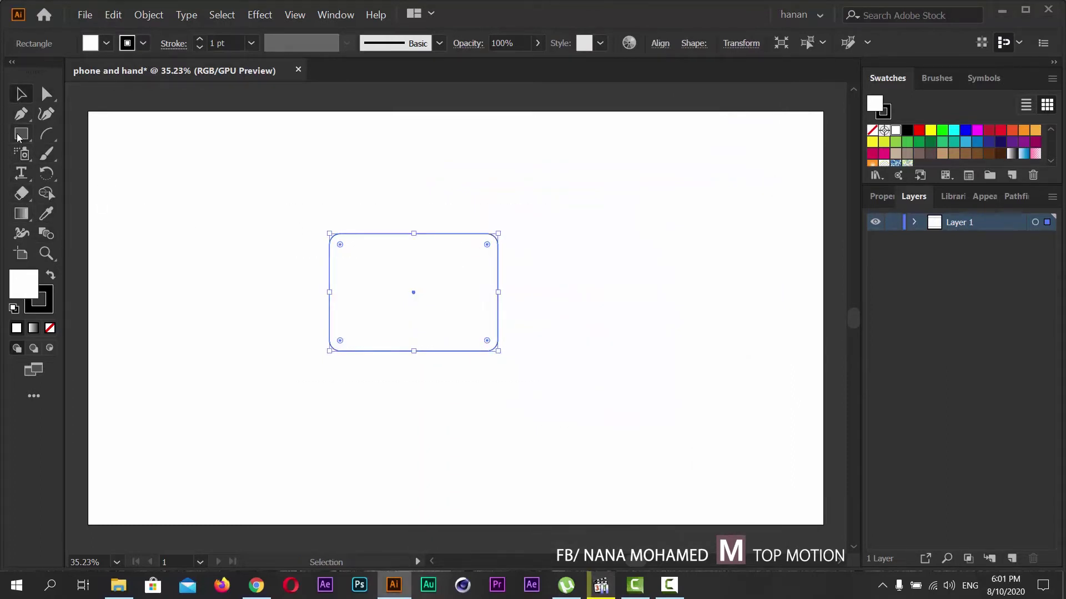
click(90, 44)
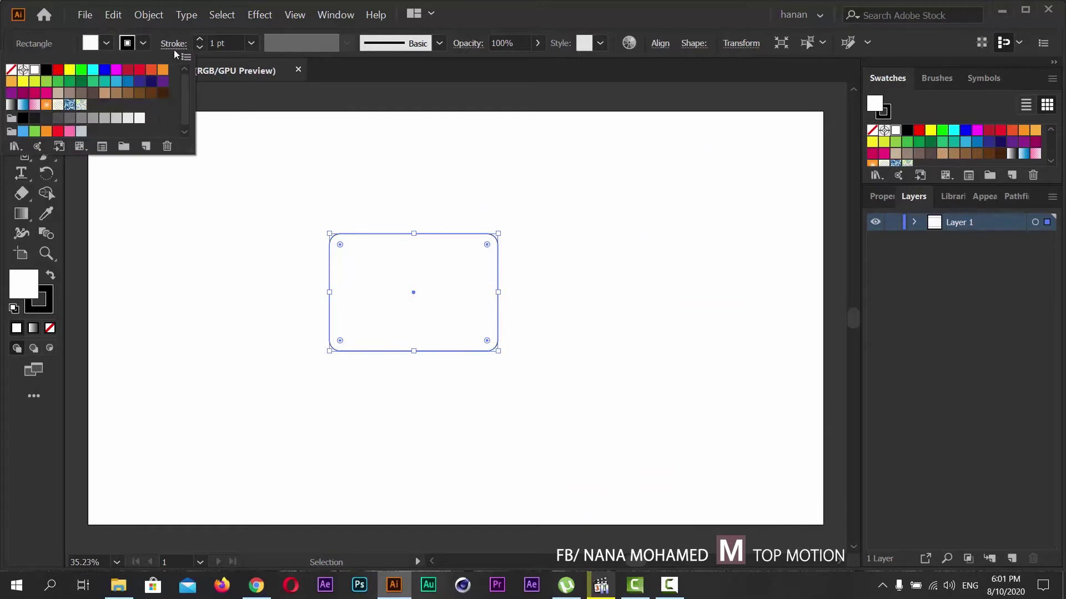
click(200, 47)
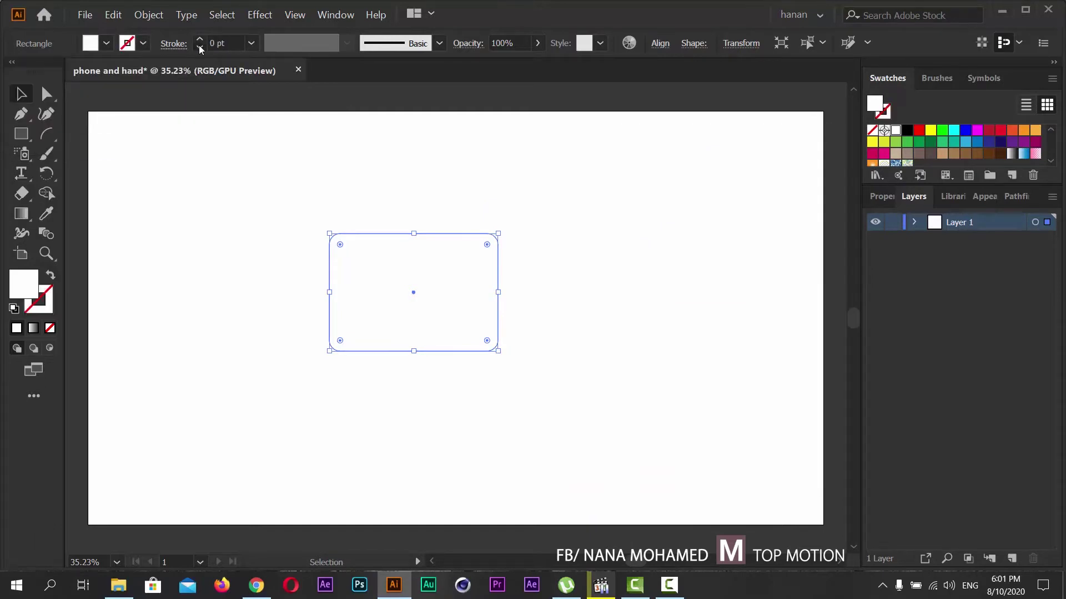
click(88, 43)
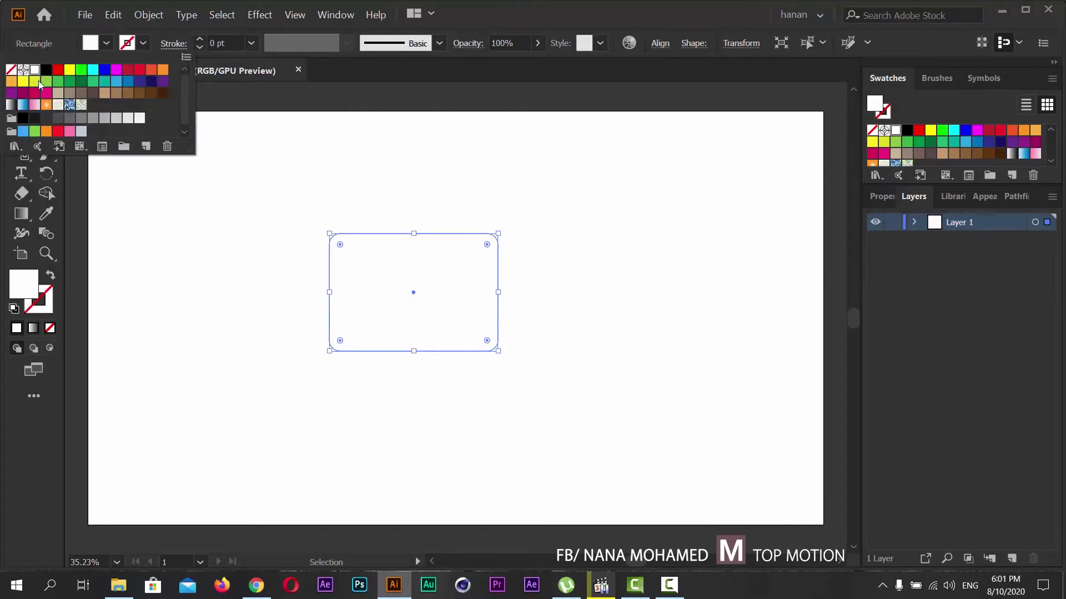
click(10, 93)
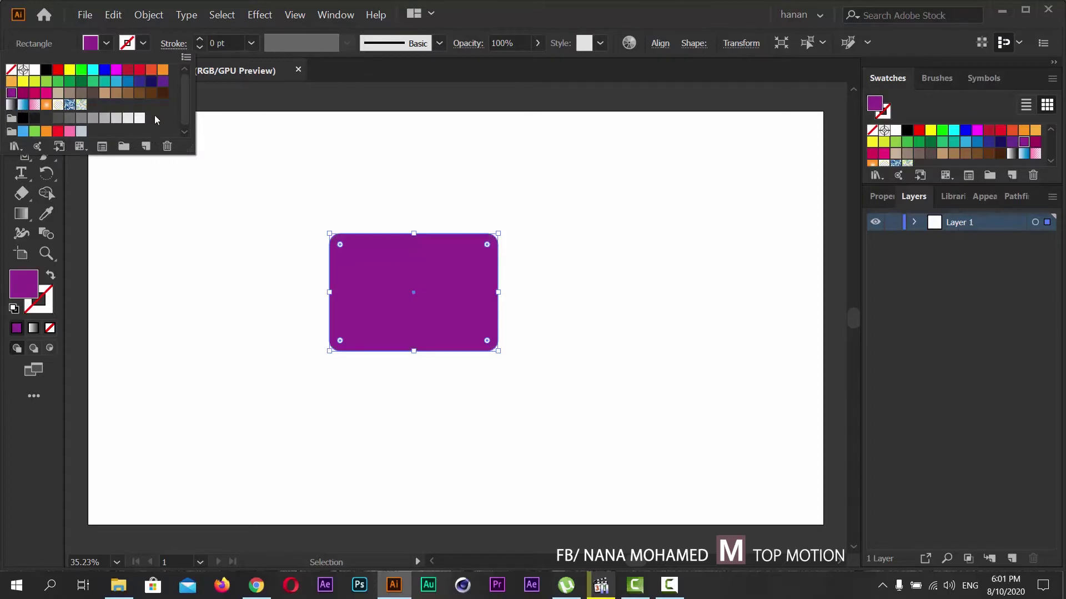
click(72, 50)
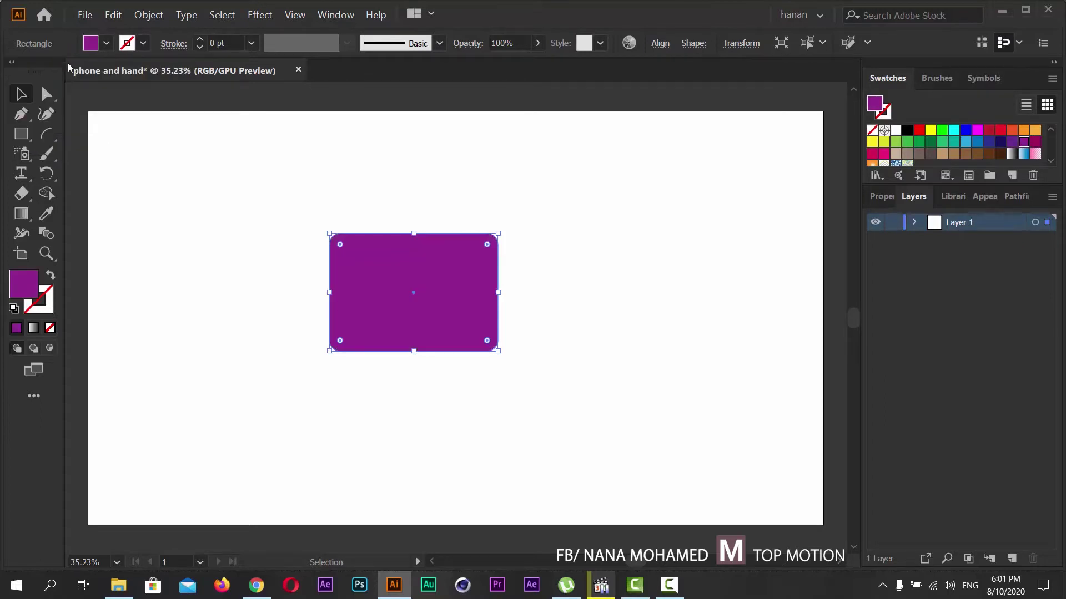
- Darken the tablet body's fill to a deep purple
double_click(18, 284)
click(381, 417)
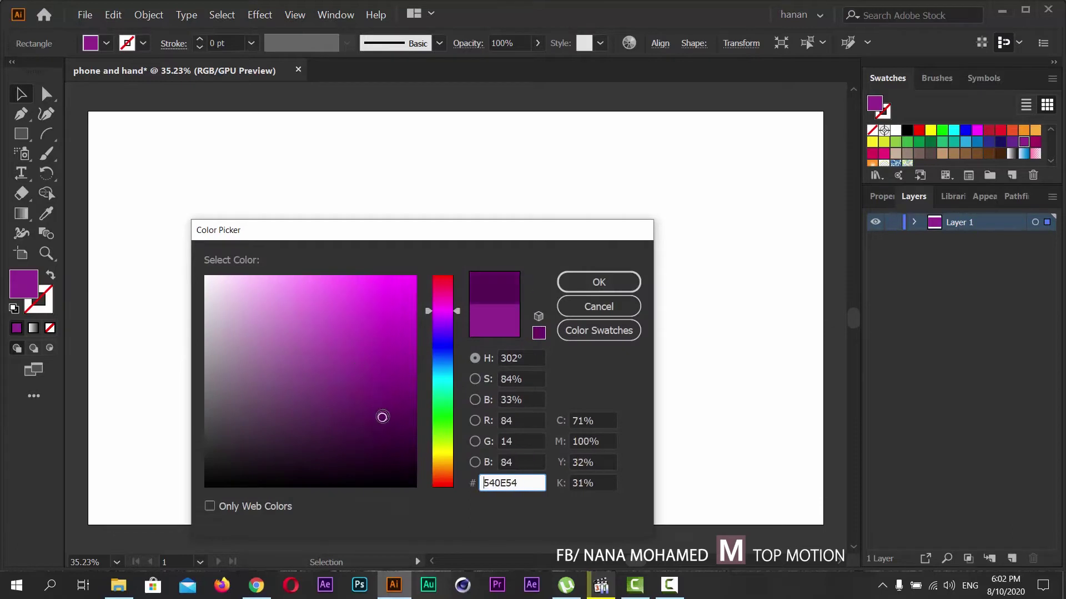
click(374, 414)
click(585, 291)
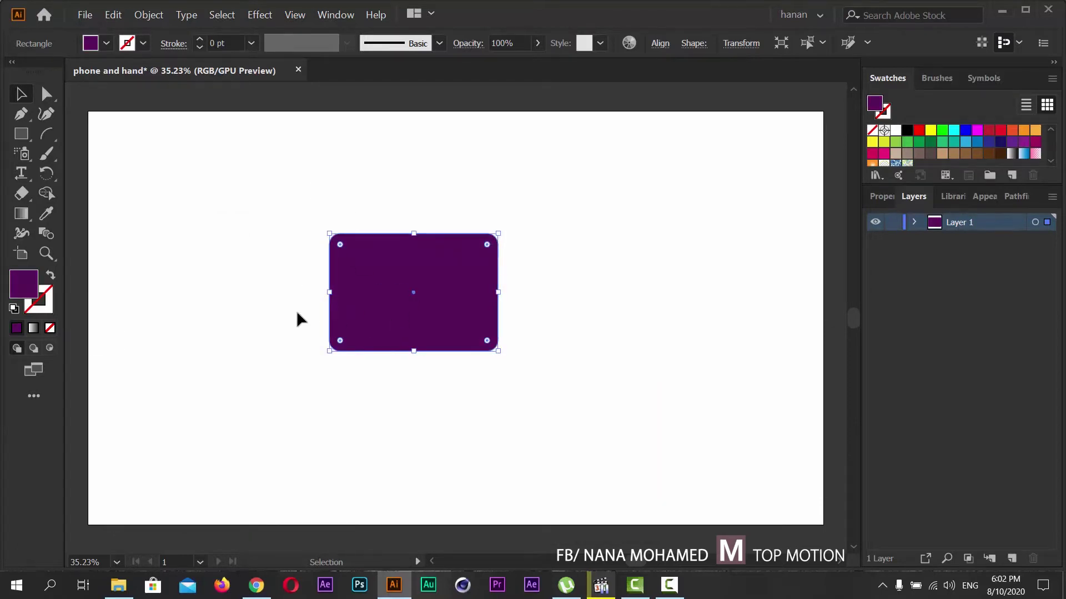
- Duplicate the tablet body in place and shrink the copy about its centre for the screen, comparing with the reference clip
key(a)
key(ctrl)
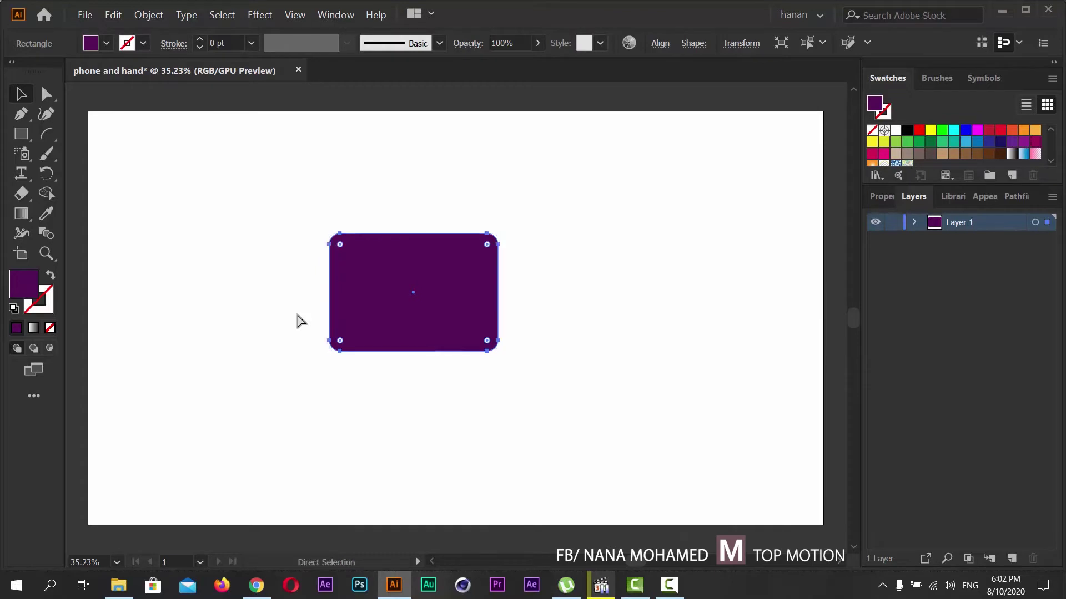
key(v)
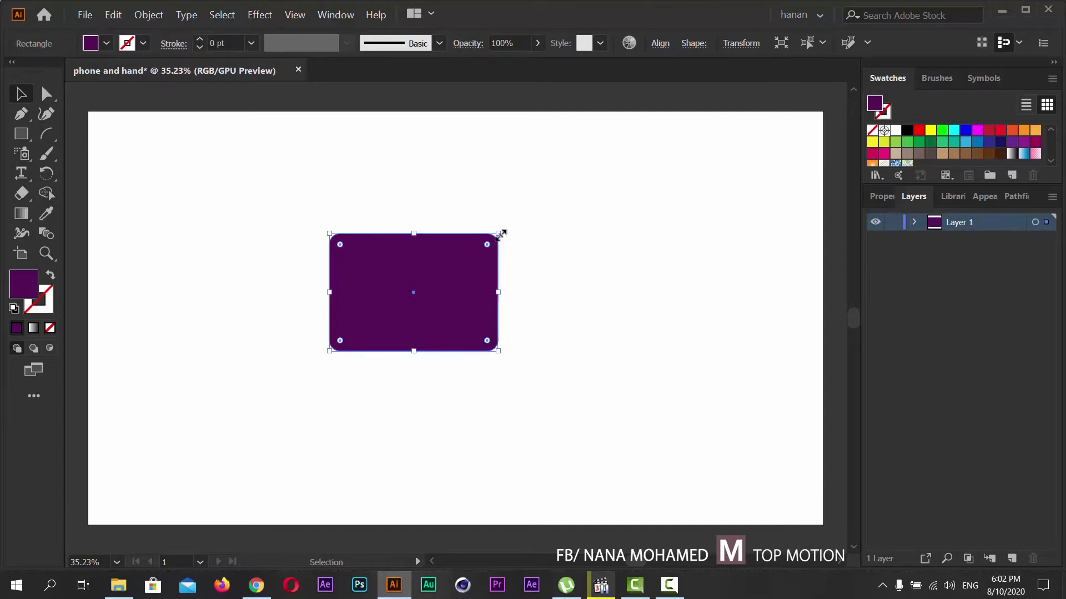
drag(499, 233, 488, 240)
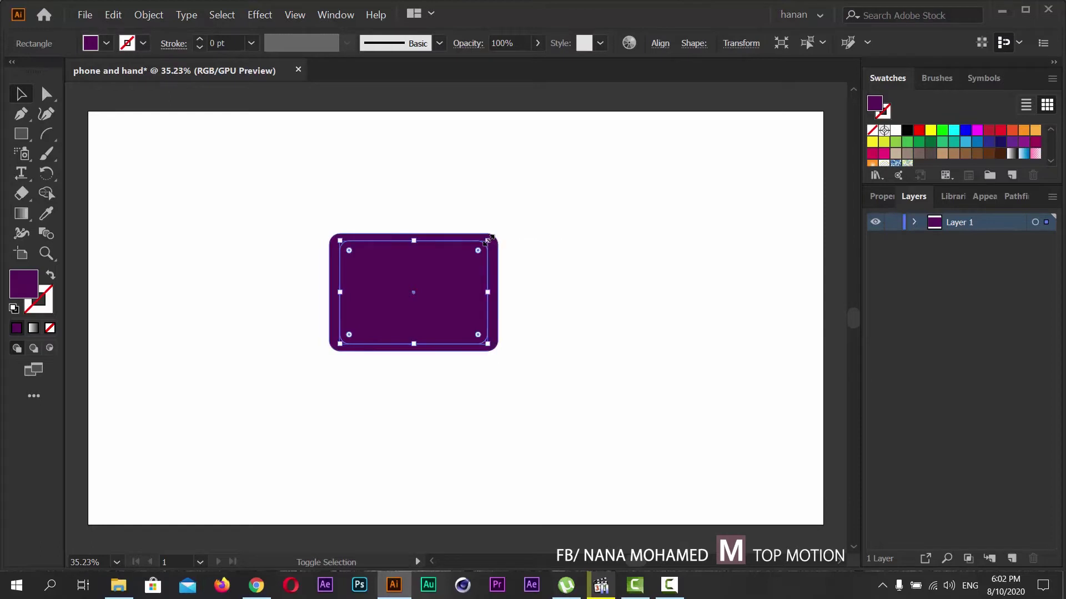
click(598, 587)
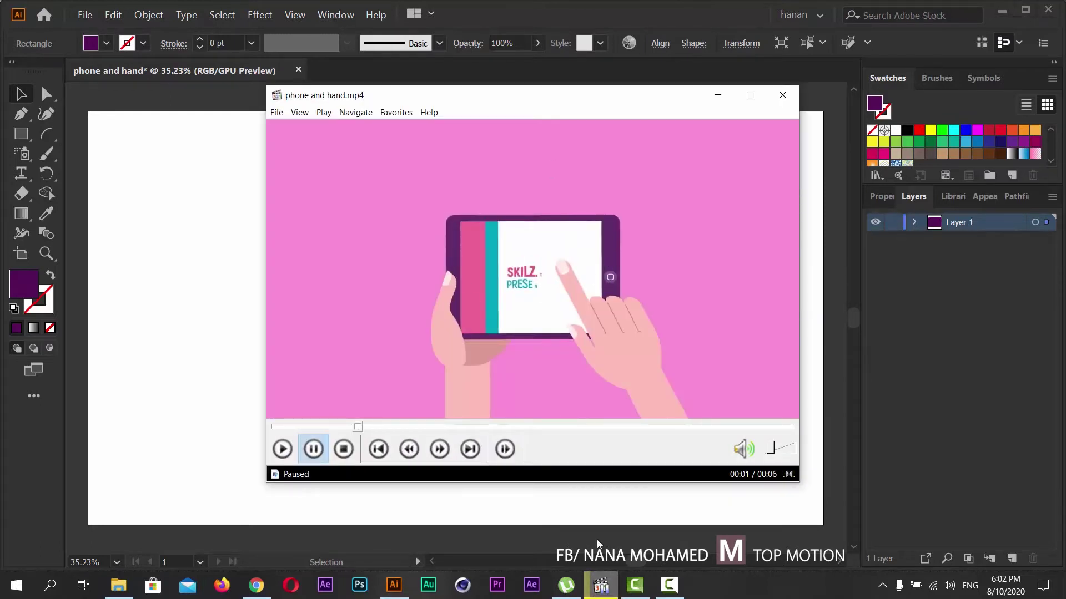
click(601, 585)
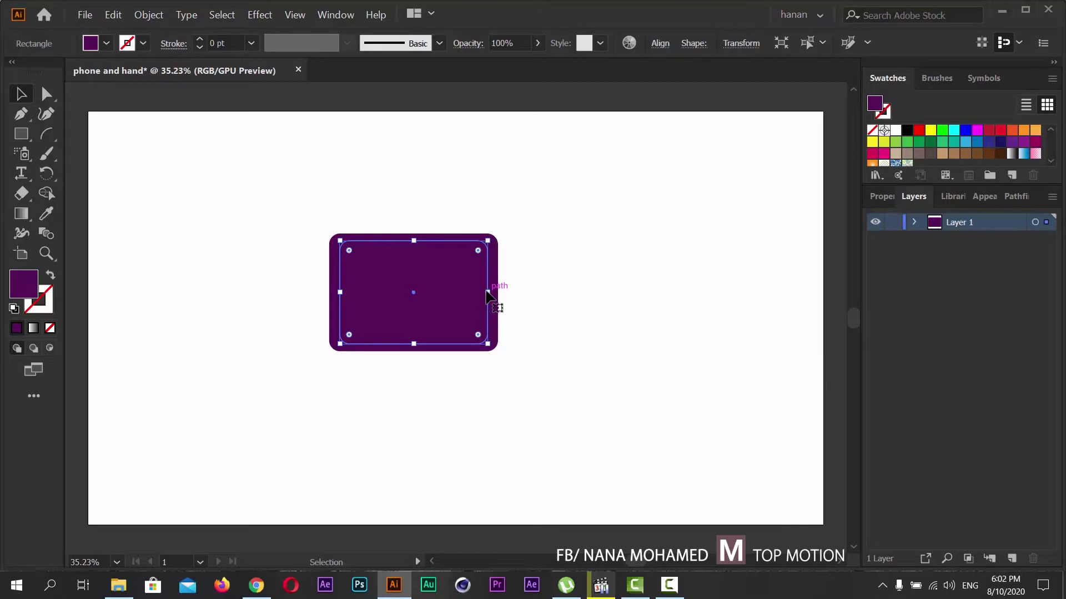
- Narrow the inner screen rectangle evenly from both sides and nudge it left, leaving a wider border on the tablet's right
alt+drag(487, 295, 480, 297)
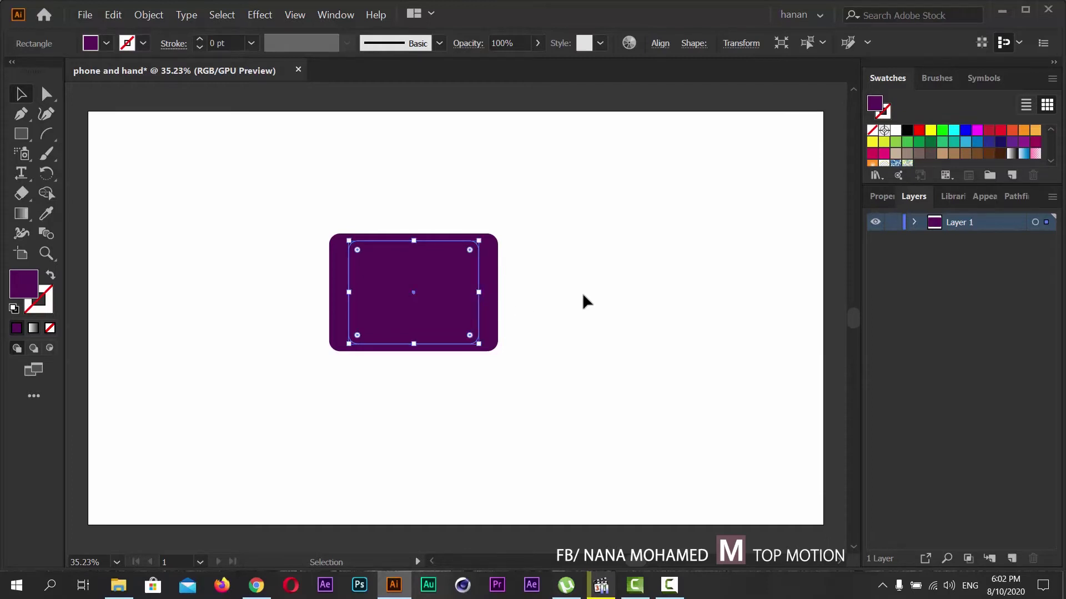
key(Left)
key(Left)
key(Left)
key(Left)
key(Left)
key(Left)
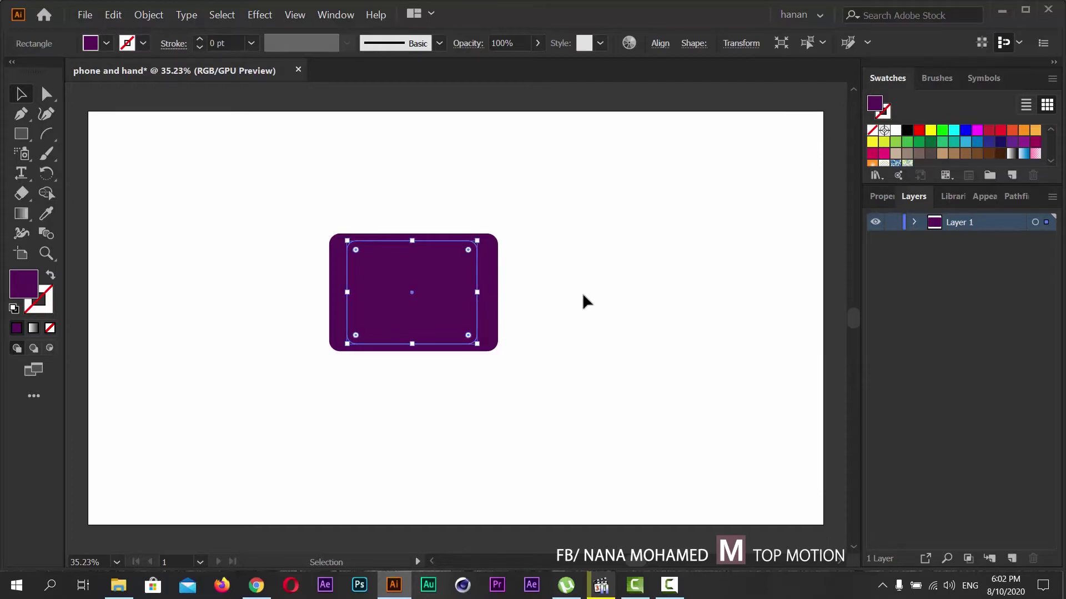
key(Left)
key(Left)
key(Left)
key(Left)
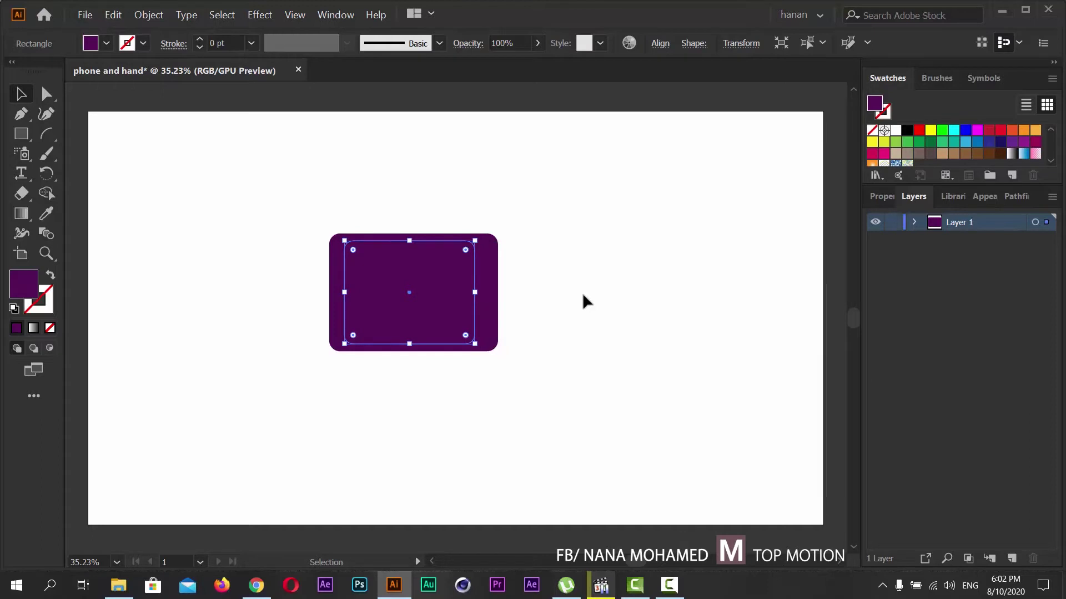
- Fill the inner screen rectangle with white and deselect it
click(459, 381)
click(409, 305)
click(85, 49)
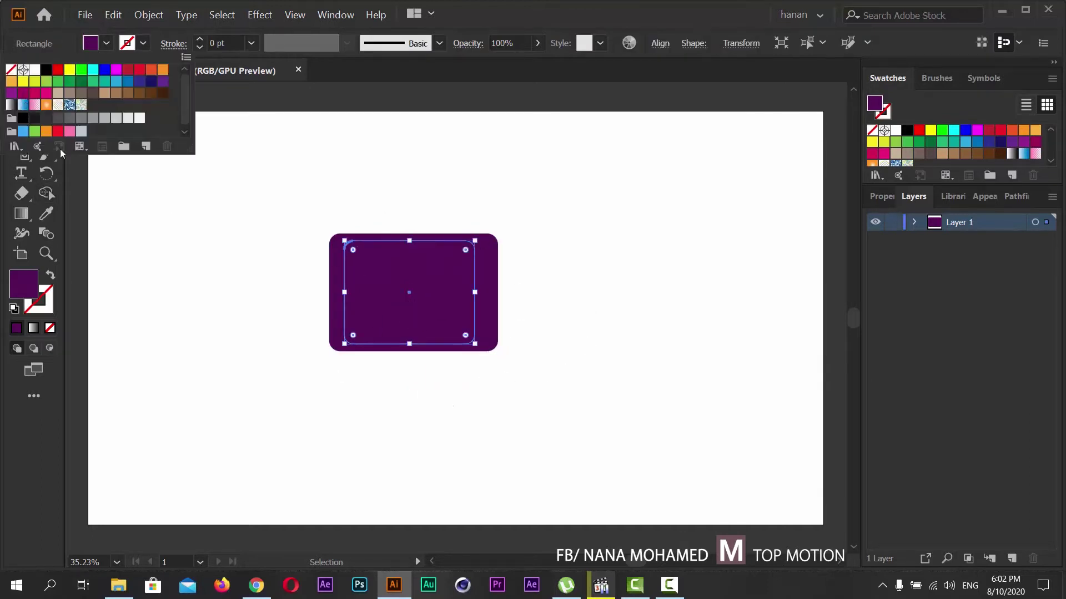
click(31, 70)
click(214, 295)
click(510, 369)
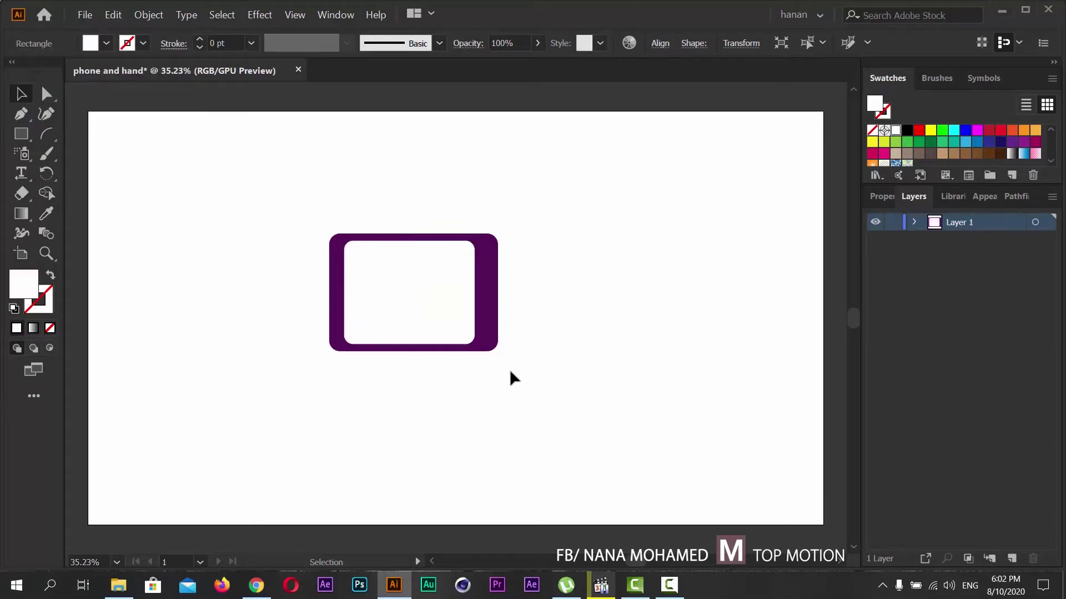
- Draw a small white circle in the tablet's wide right border as the home button, following the reference clip
click(601, 585)
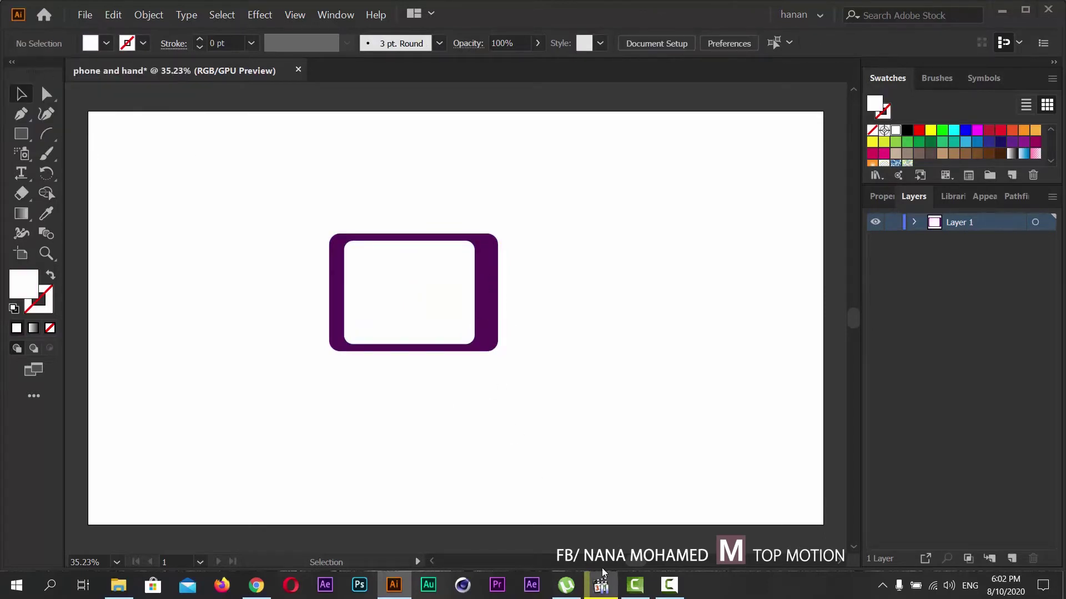
click(601, 585)
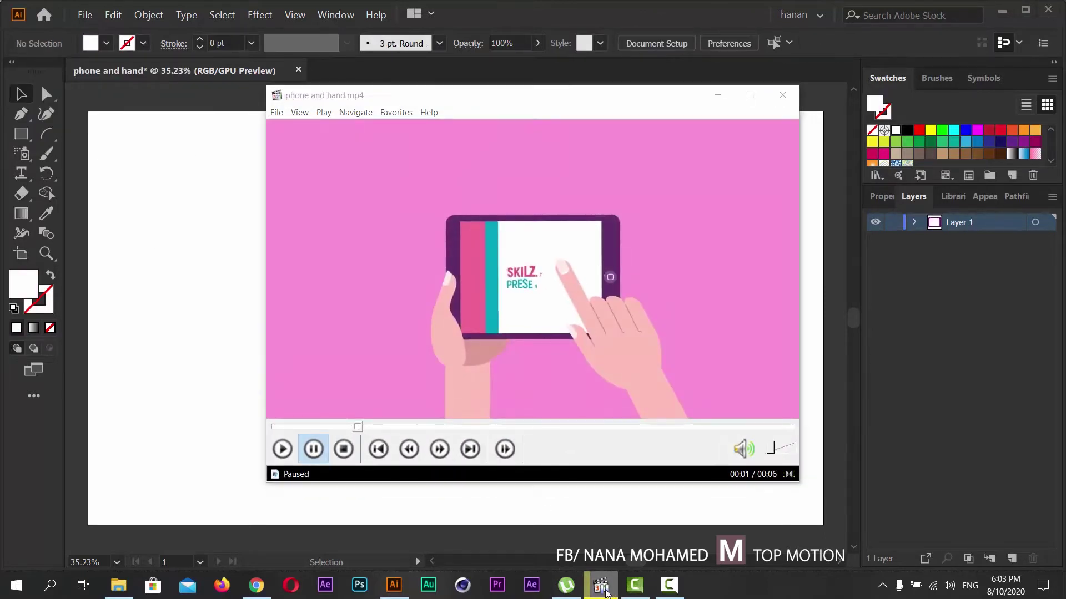
drag(21, 134, 100, 174)
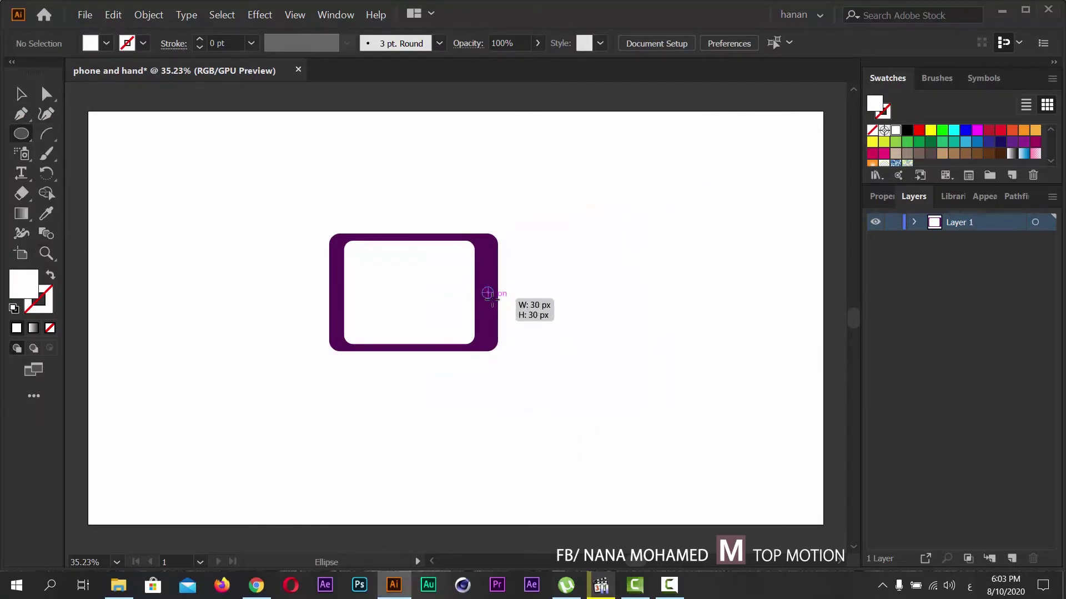
drag(488, 292, 487, 293)
key(alt+shift)
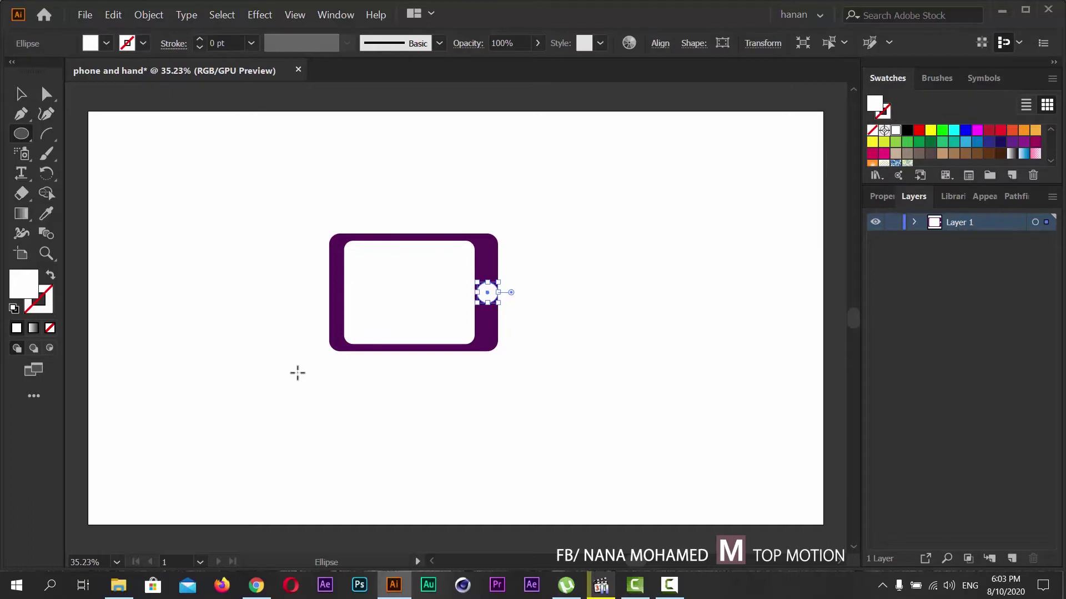
- Nudge the home button circle slightly left within the tablet's right border and compare it with the reference clip
key(Left)
key(Left)
key(Left)
key(Left)
key(Left)
key(Left)
click(21, 94)
click(601, 585)
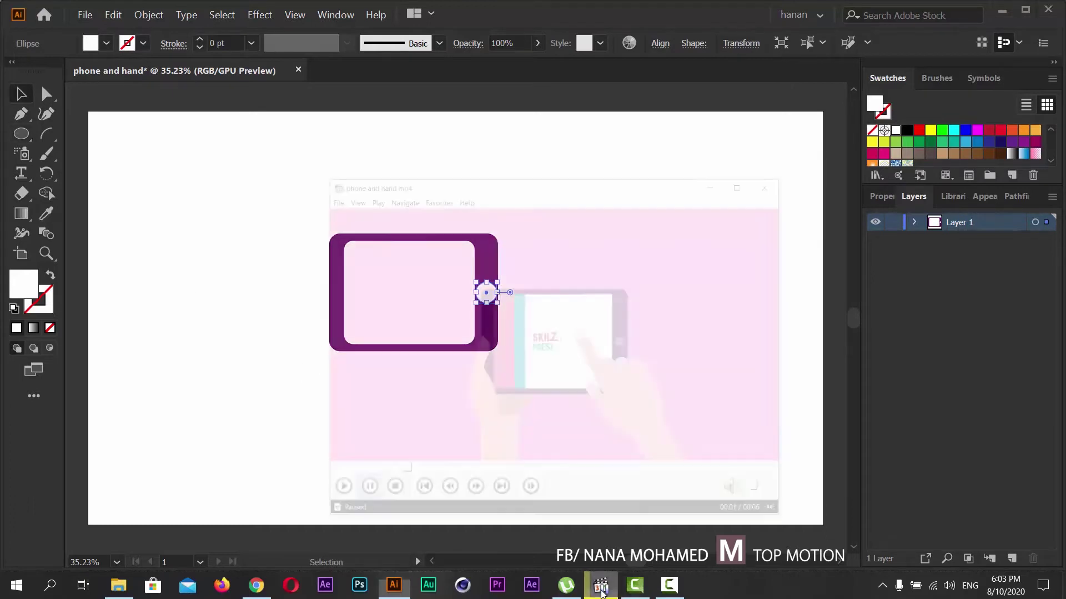
- Fill the home button circle with the tablet's purple sampled by Eyedropper, and lighten it to #6B216D
click(601, 587)
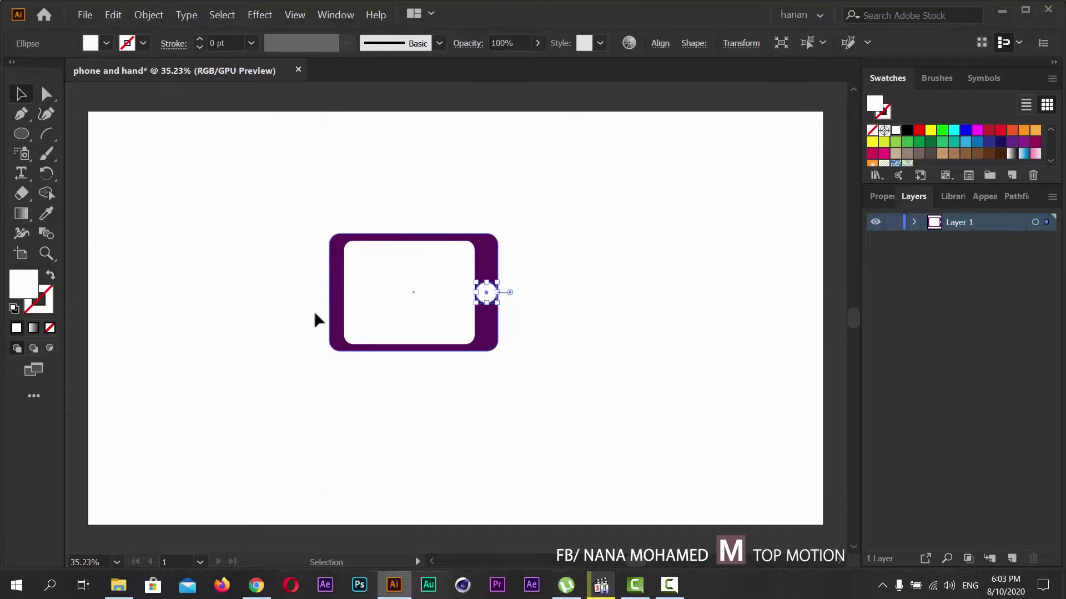
click(47, 214)
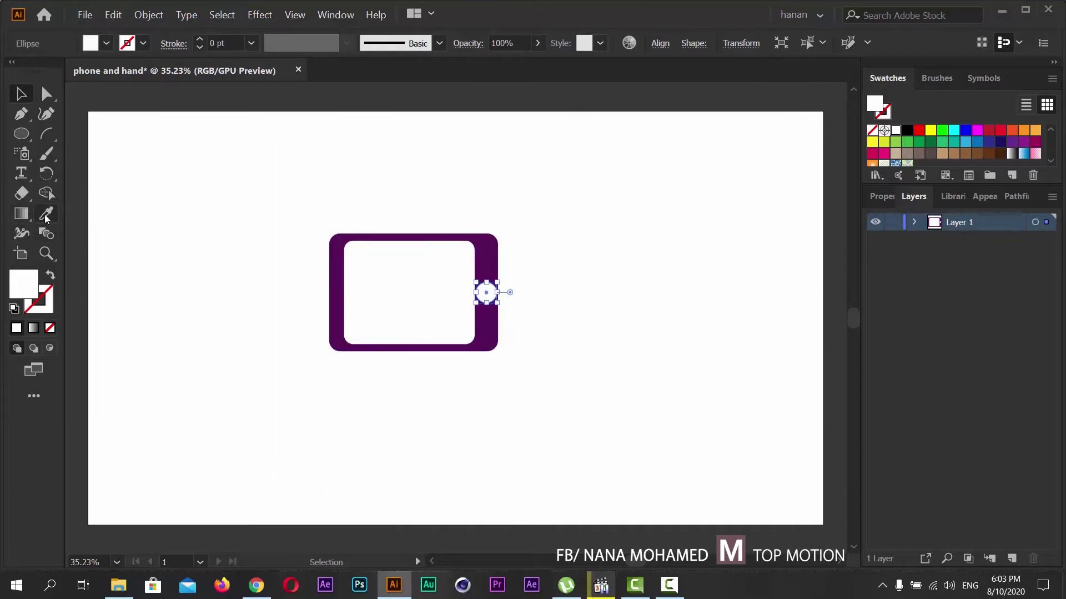
click(336, 282)
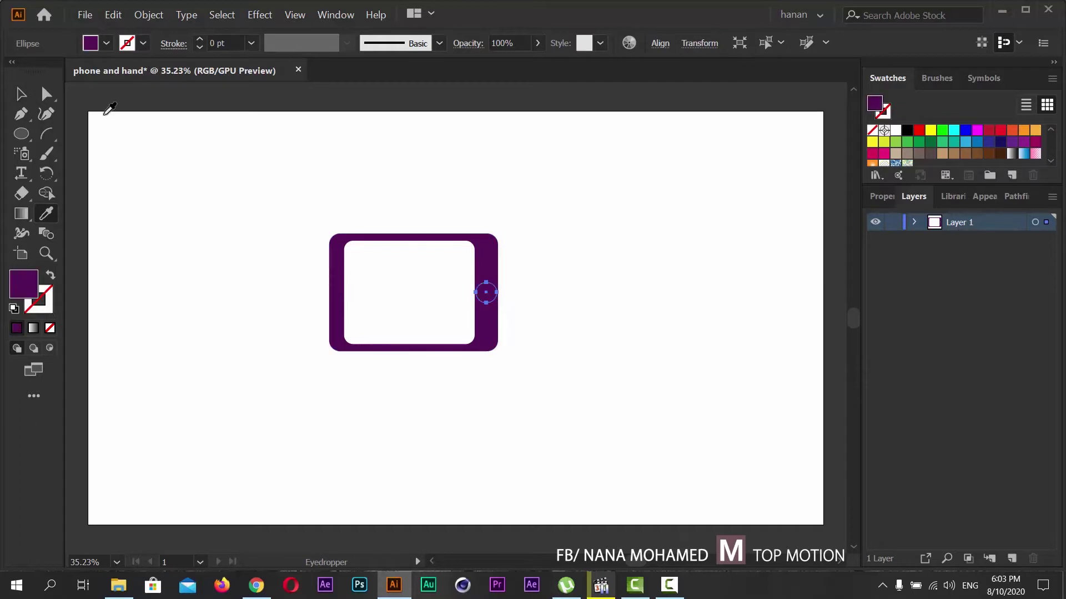
double_click(24, 286)
click(362, 402)
drag(362, 401, 352, 396)
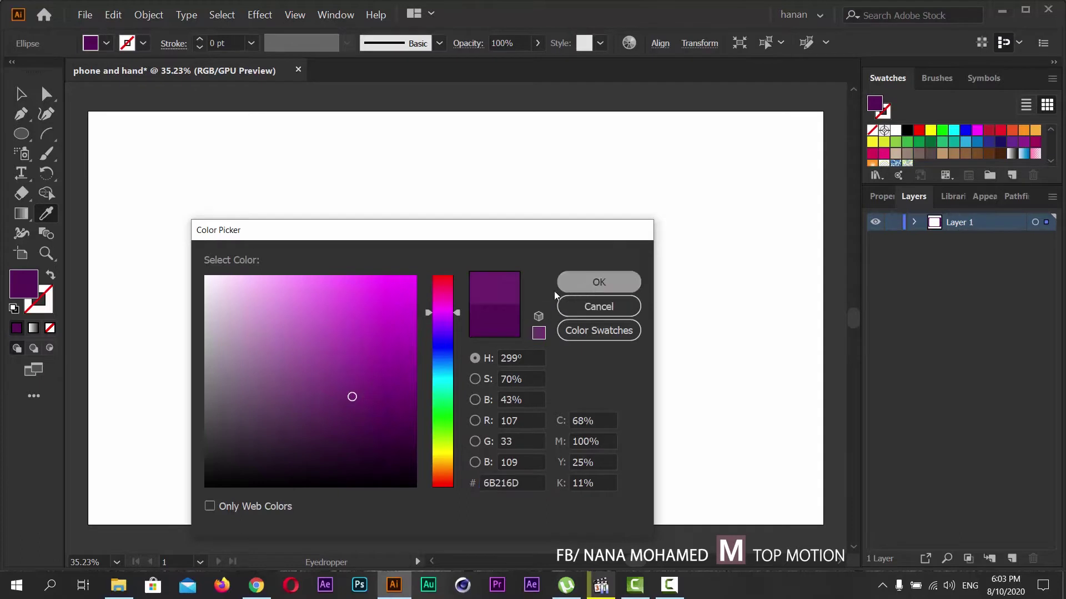
click(594, 283)
key(v)
click(637, 381)
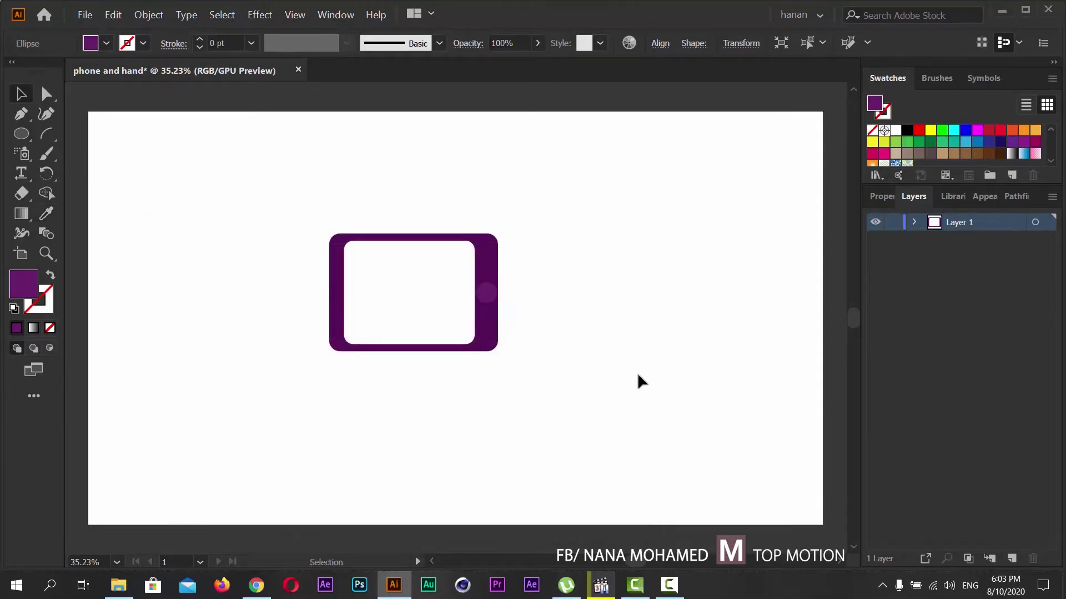
- Lighten the home button circle's fill further to a brighter purple that stands out from the tablet's border
click(486, 293)
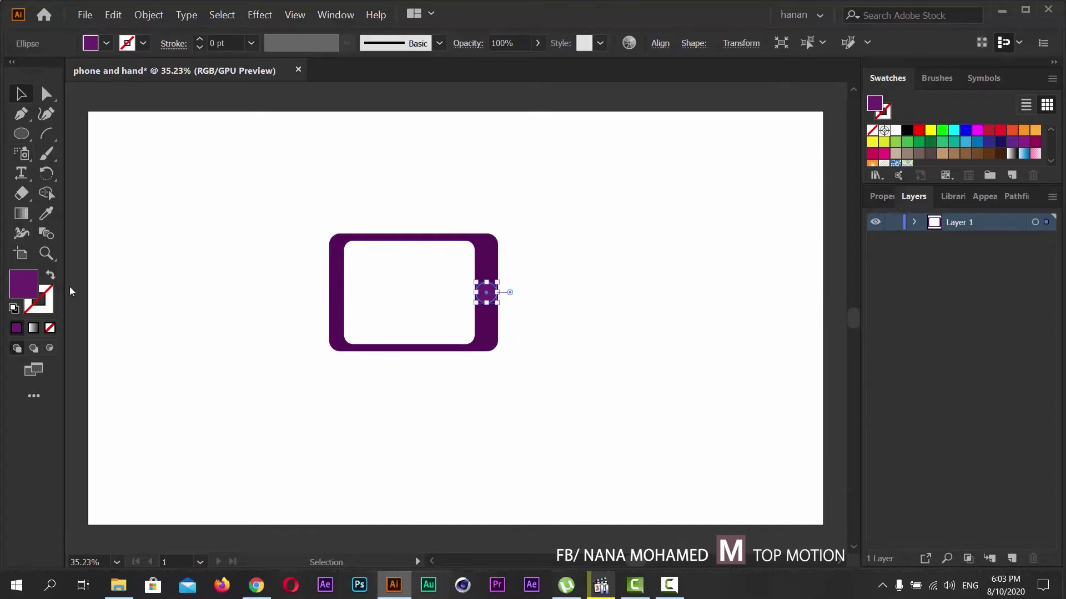
double_click(23, 284)
drag(349, 397, 332, 377)
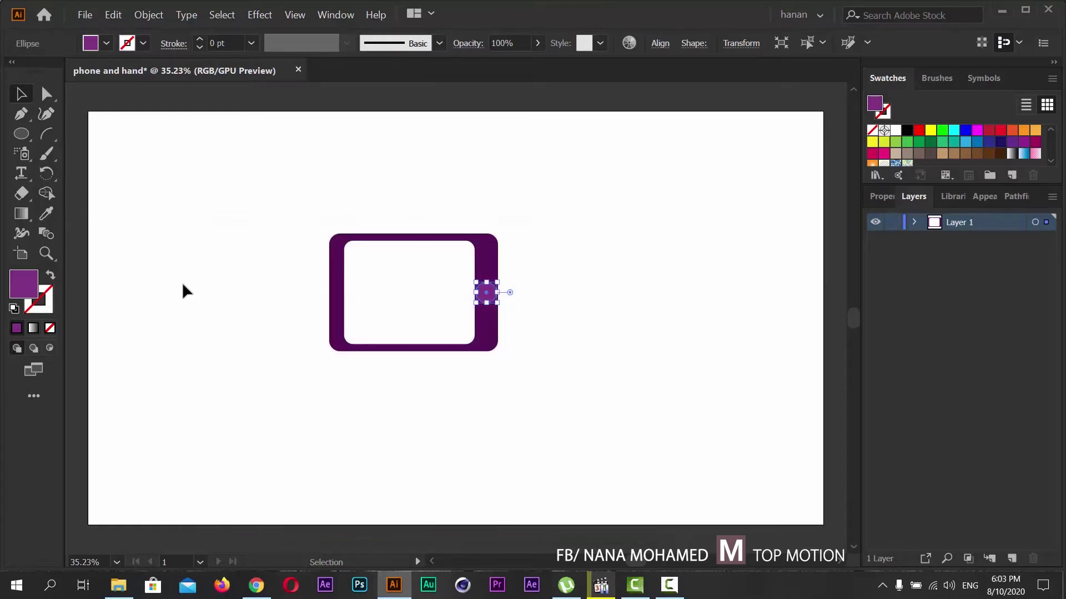
click(182, 283)
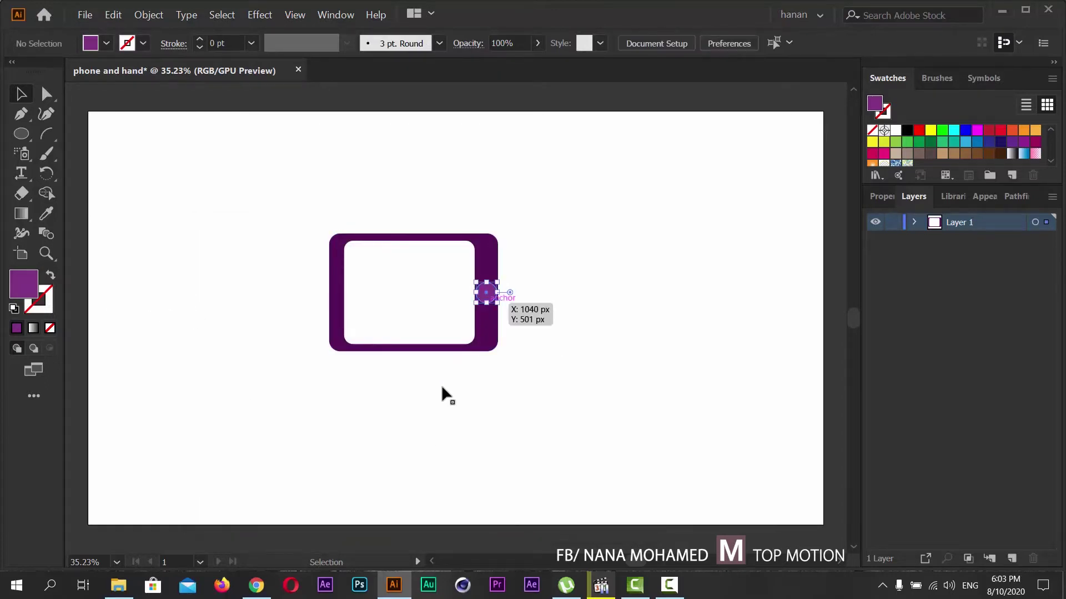
- Draw a rounded rectangle about 32 px wide with a corner radius of about 3 px inside the home button circle, following the reference clip
click(601, 585)
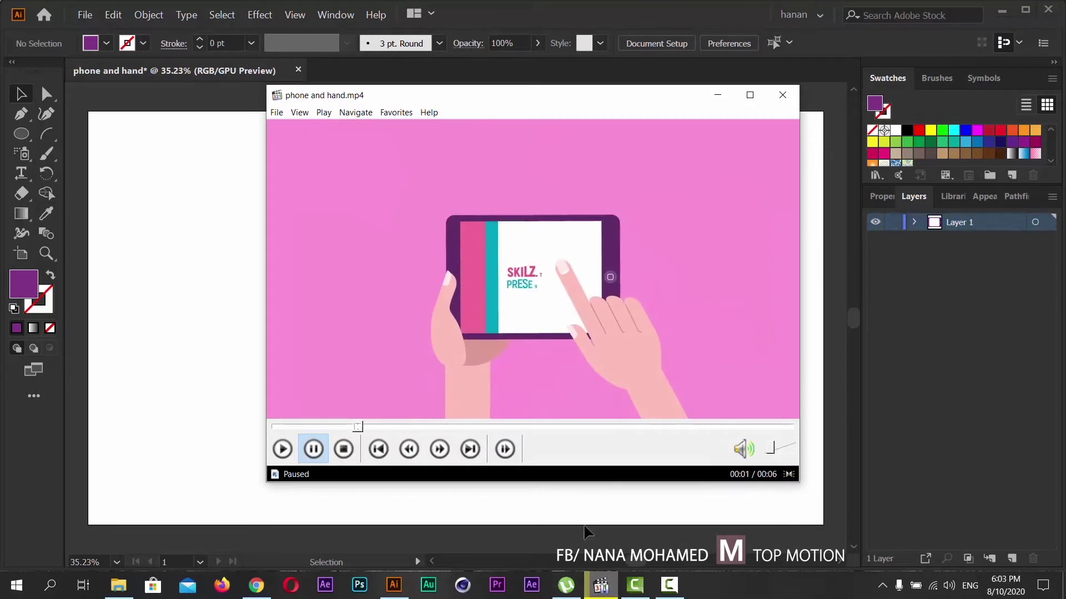
click(601, 585)
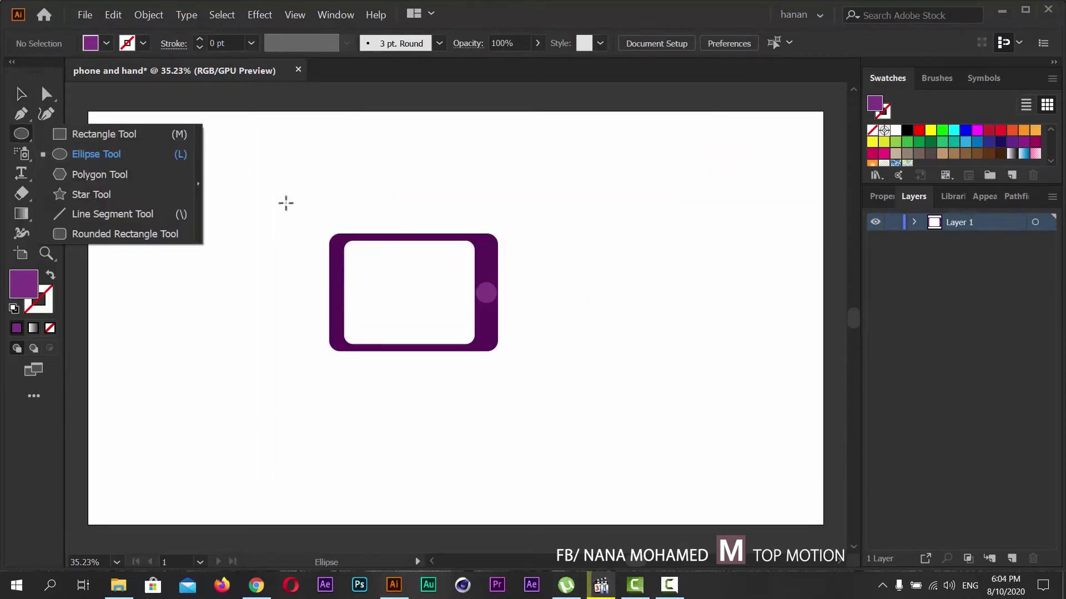
click(89, 232)
key(ctrl+equal)
key(ctrl+equal)
key(ctrl+equal)
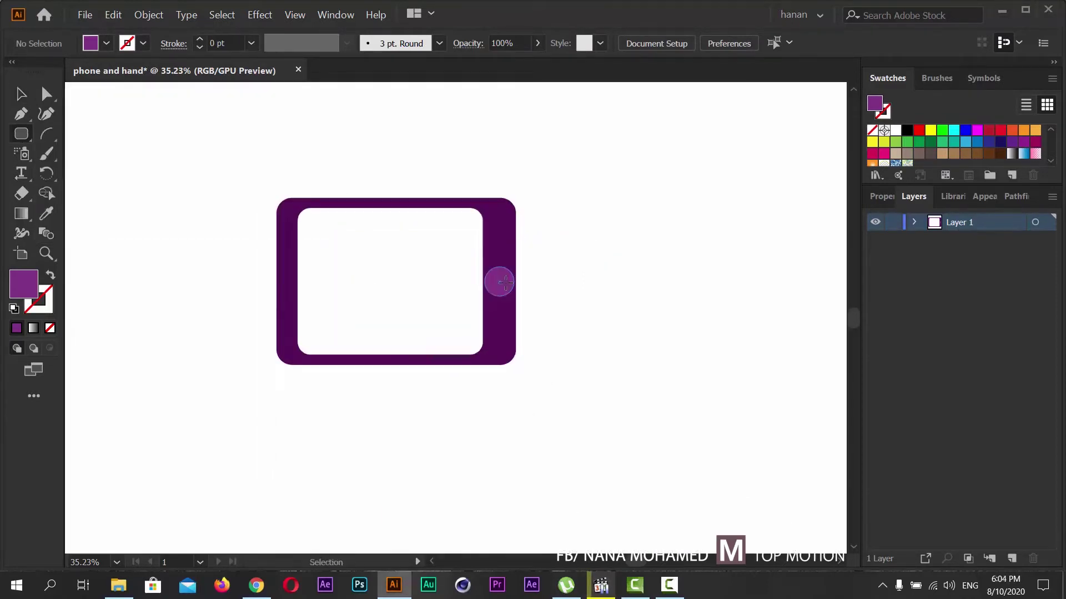
scroll(521, 288, up, 1)
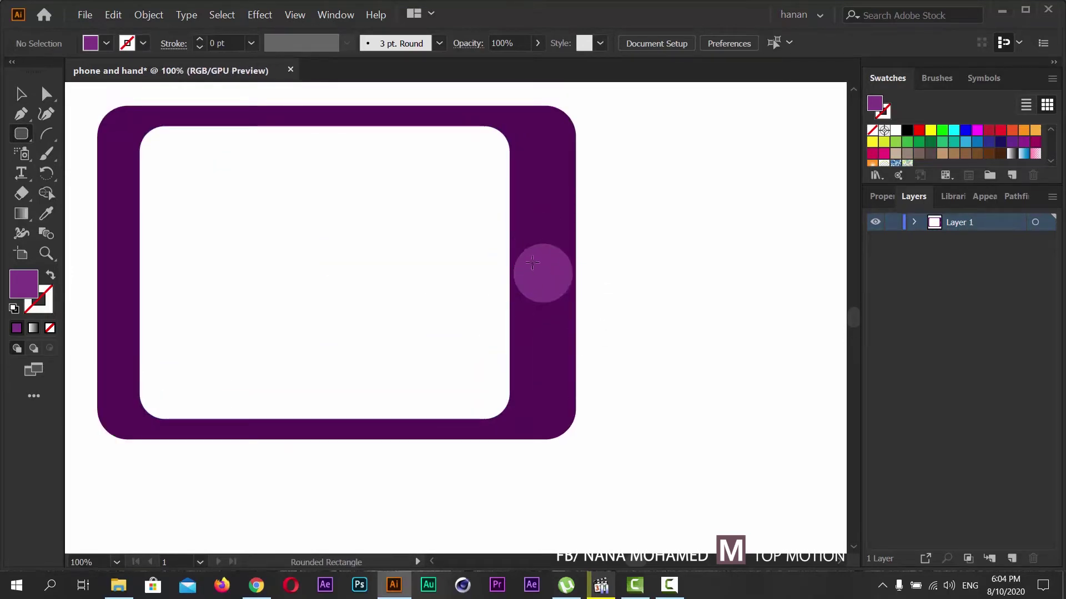
drag(530, 262, 558, 292)
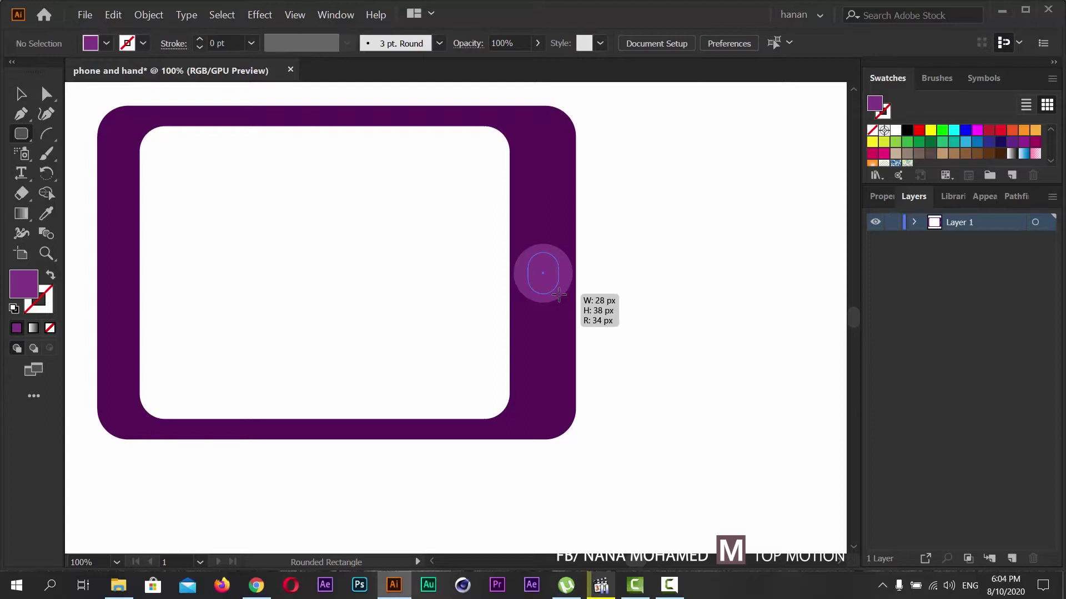
drag(558, 294, 560, 296)
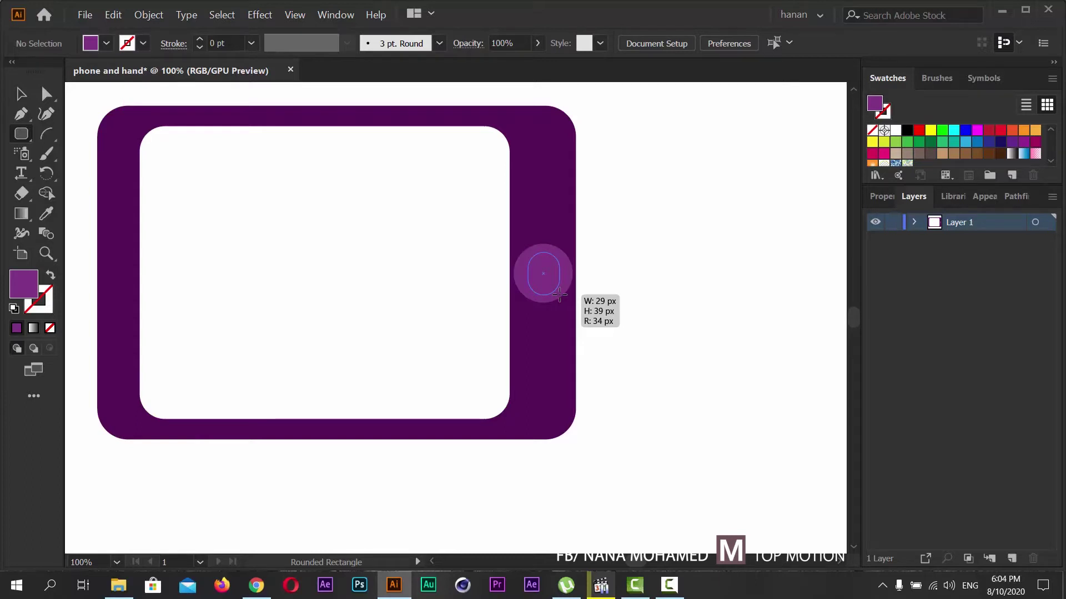
drag(559, 295, 560, 294)
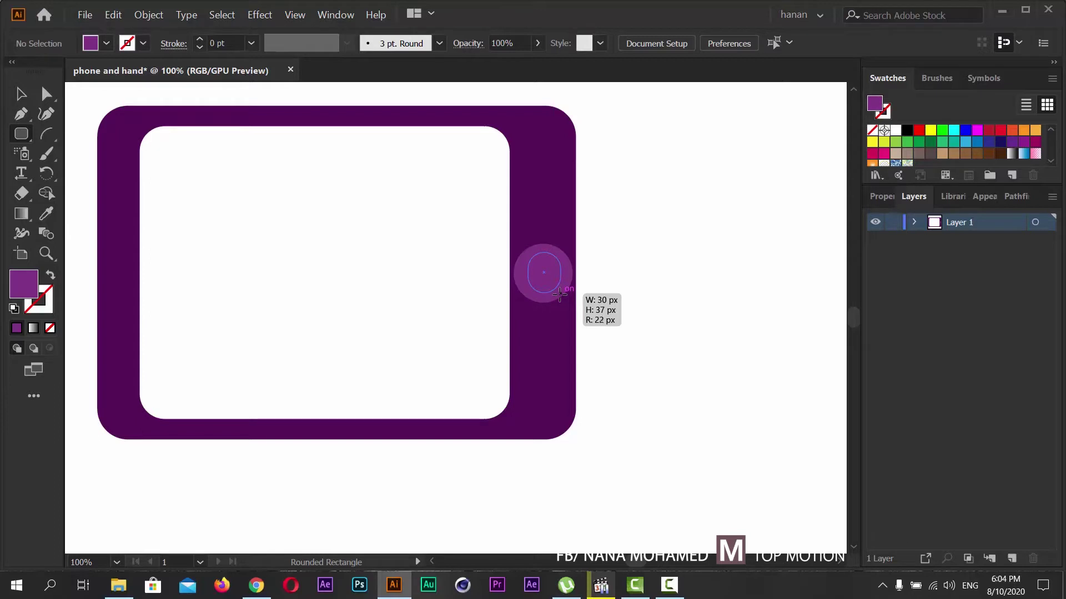
drag(561, 295, 564, 296)
key(Down)
key(Down)
key(Down)
key(Down)
key(Down)
key(Down)
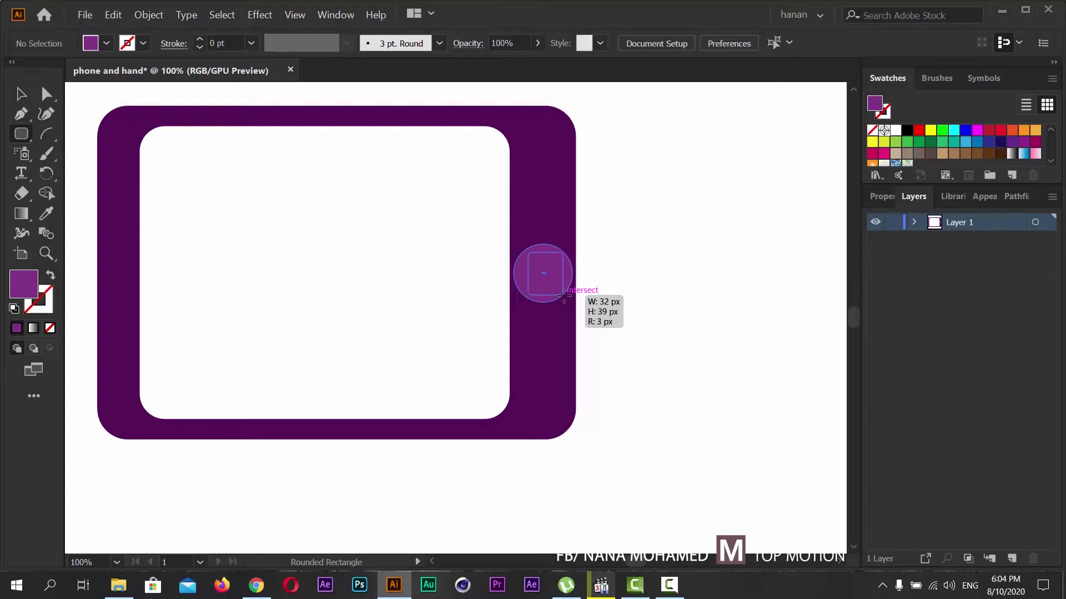
drag(563, 296, 558, 290)
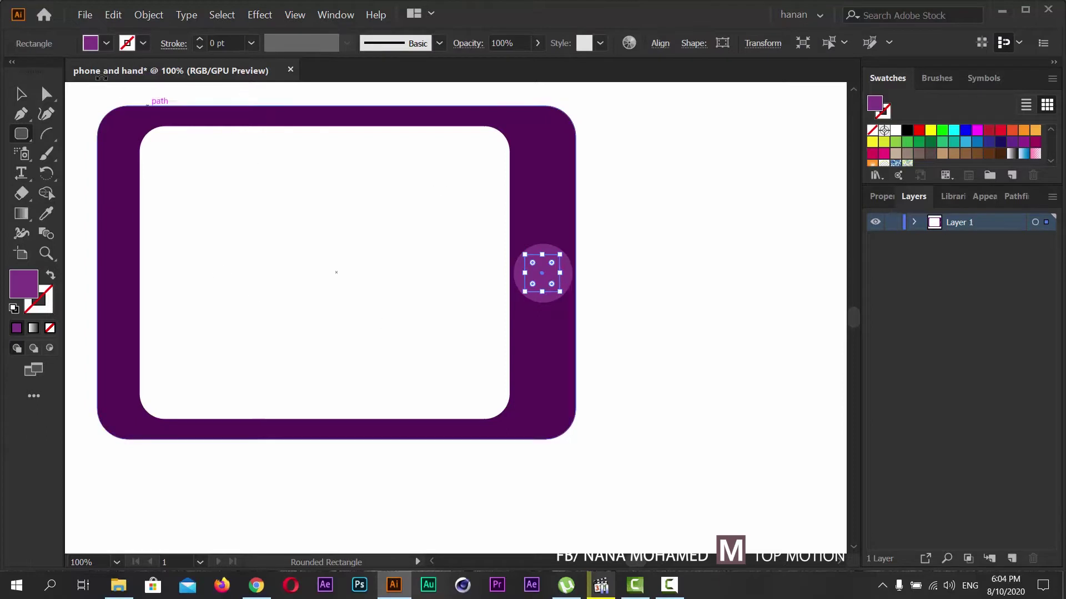
- Remove the fill of the home button's rounded rectangle, give it a 1 pt white stroke and deselect it
click(90, 43)
click(11, 70)
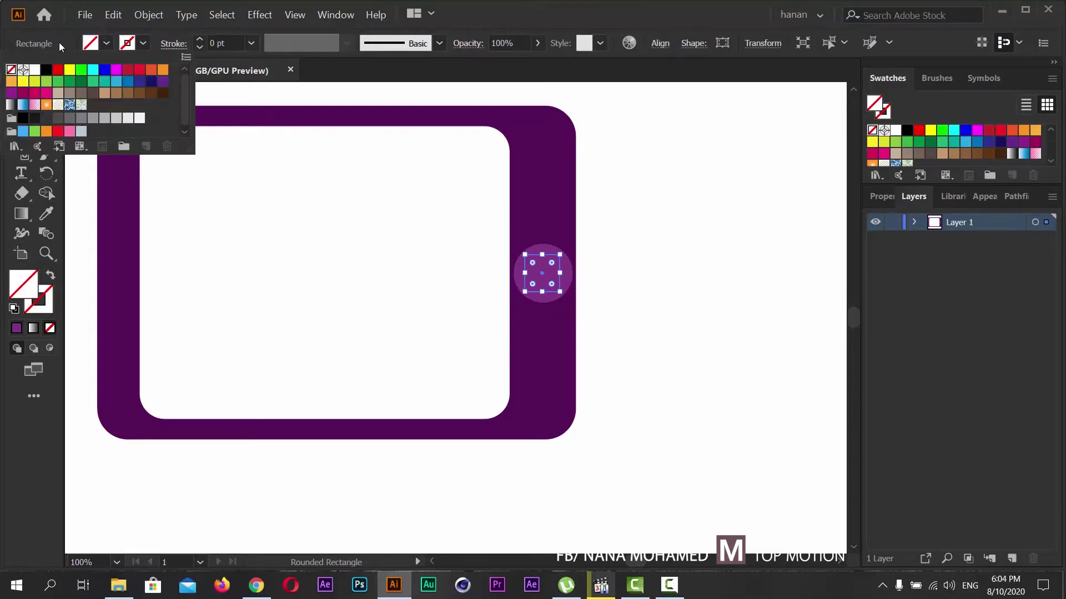
click(199, 39)
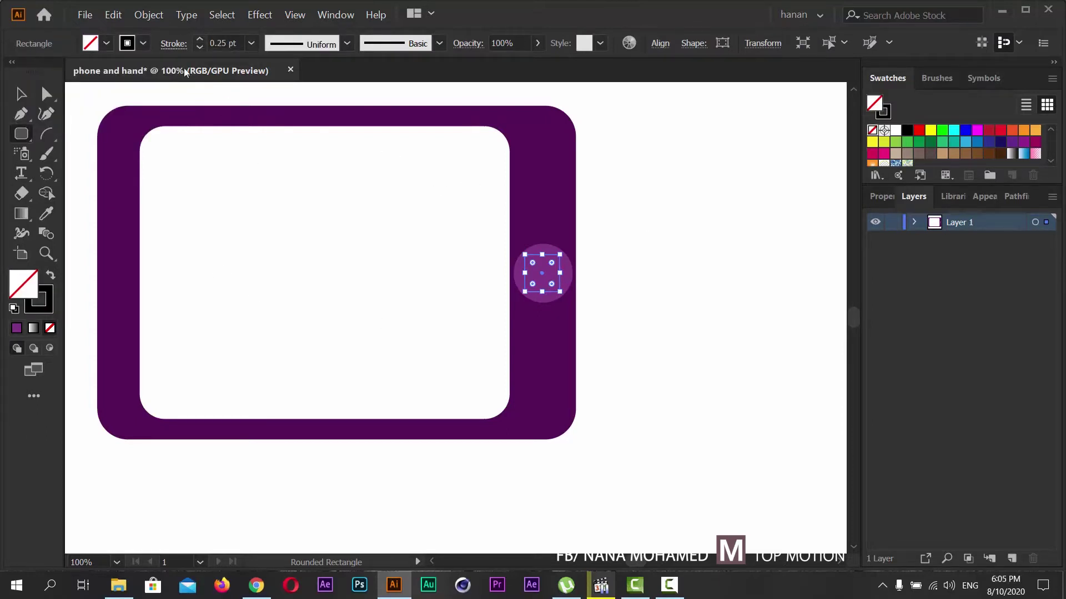
click(199, 39)
click(199, 39)
click(200, 41)
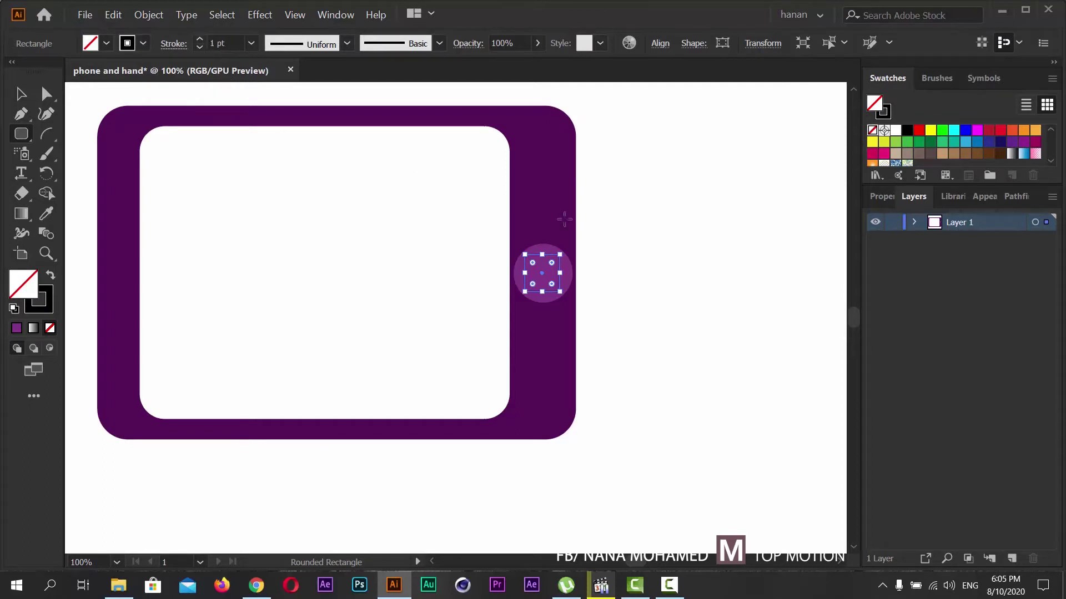
click(128, 43)
click(37, 73)
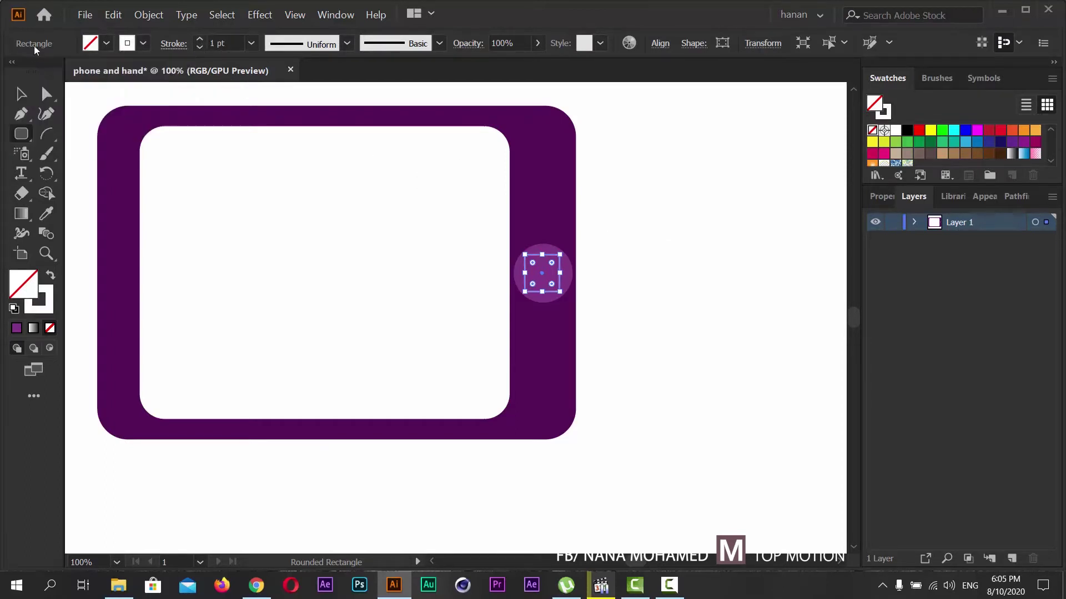
click(22, 99)
click(614, 261)
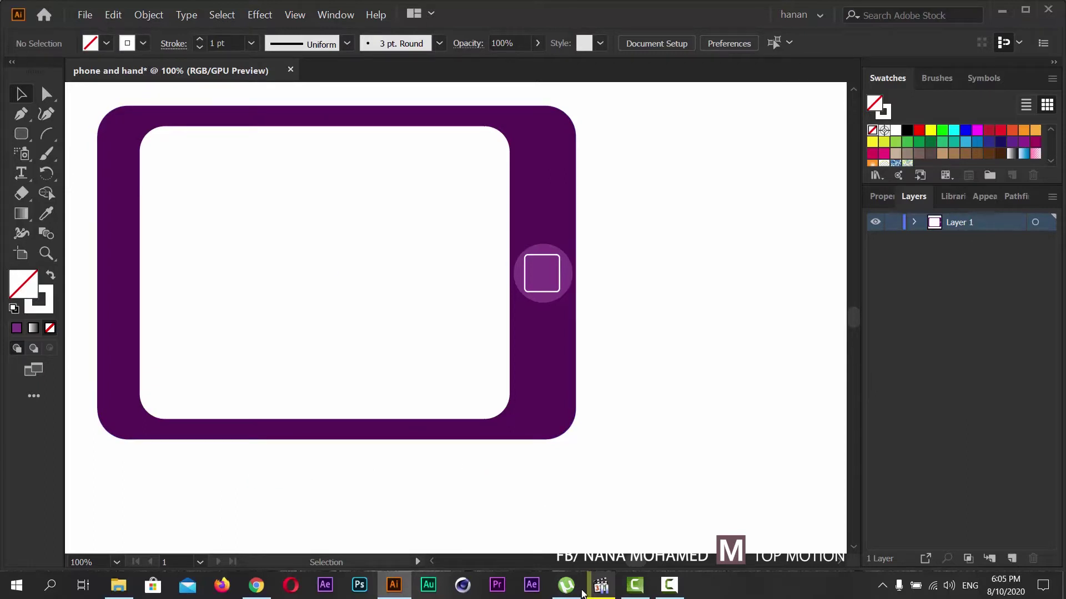
- Replay the reference clip and pause it at the finger swipe to study the hands' shapes and pose
click(601, 585)
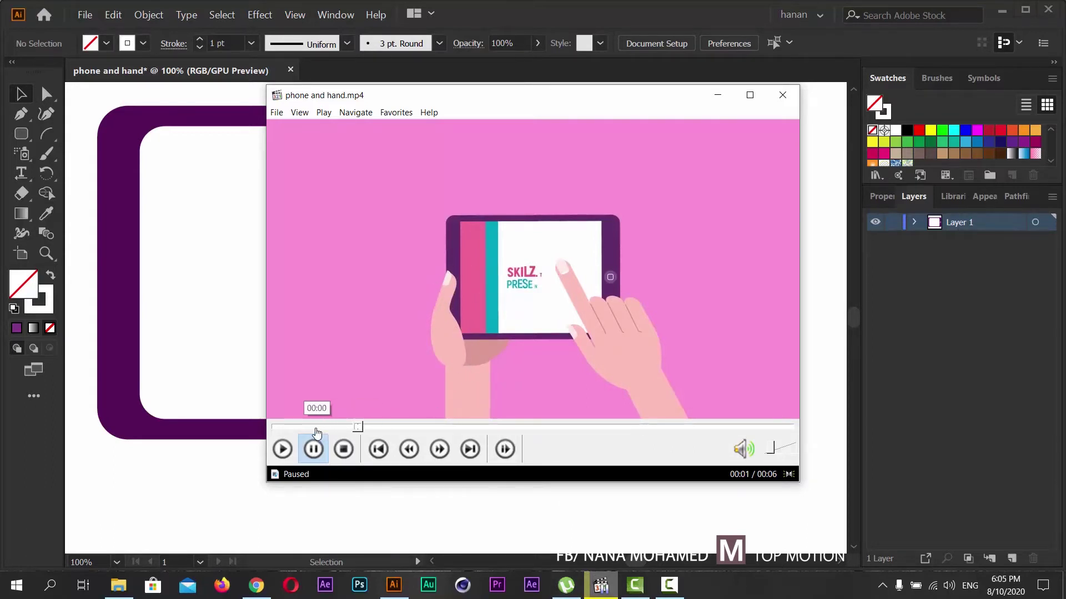
click(282, 450)
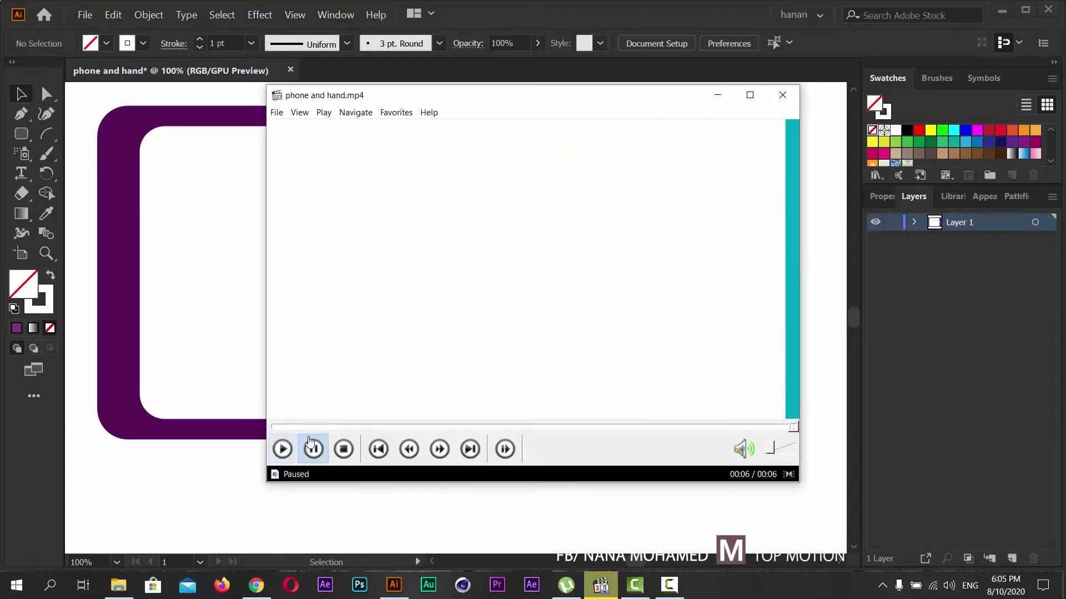
click(283, 449)
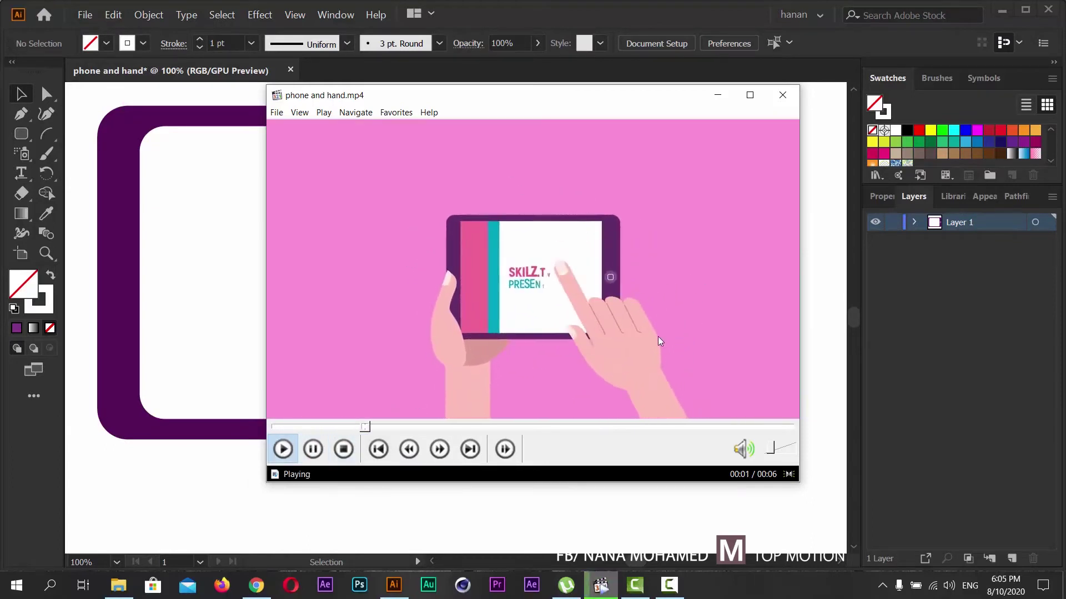
key(space)
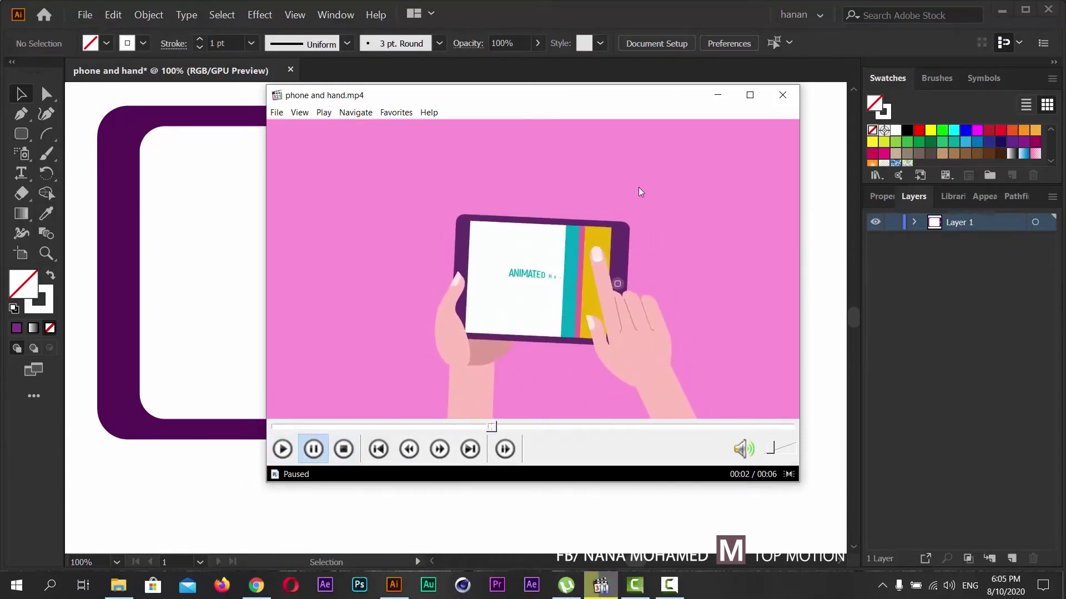
click(718, 94)
- Draw a tall, narrow rectangle in the empty area below and right of the tablet, using the reference clip's hand as guide
scroll(540, 399, down, 2)
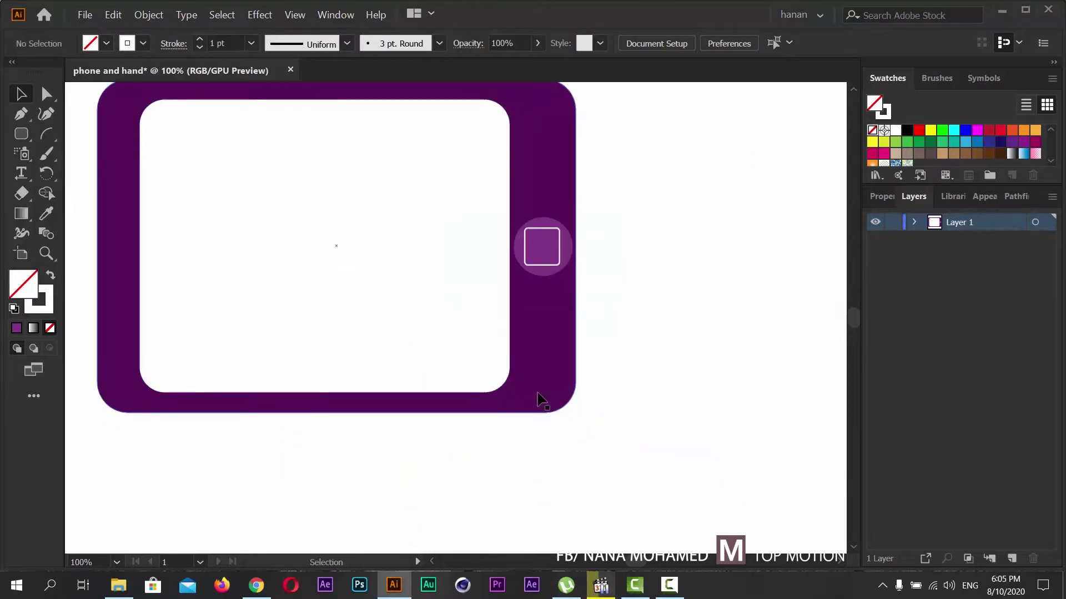
key(ctrl+minus)
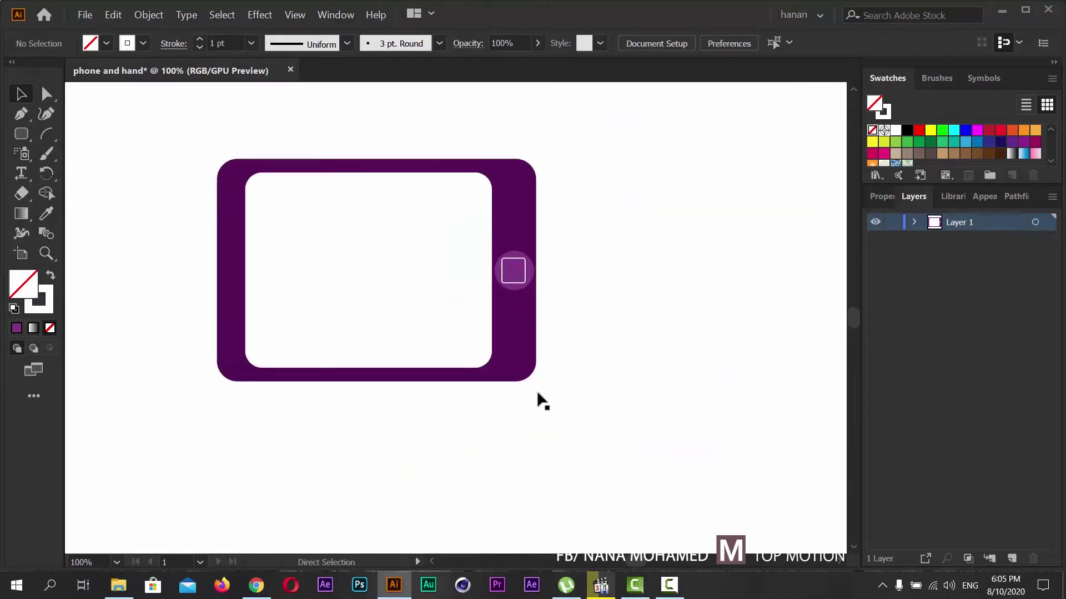
drag(624, 391, 600, 331)
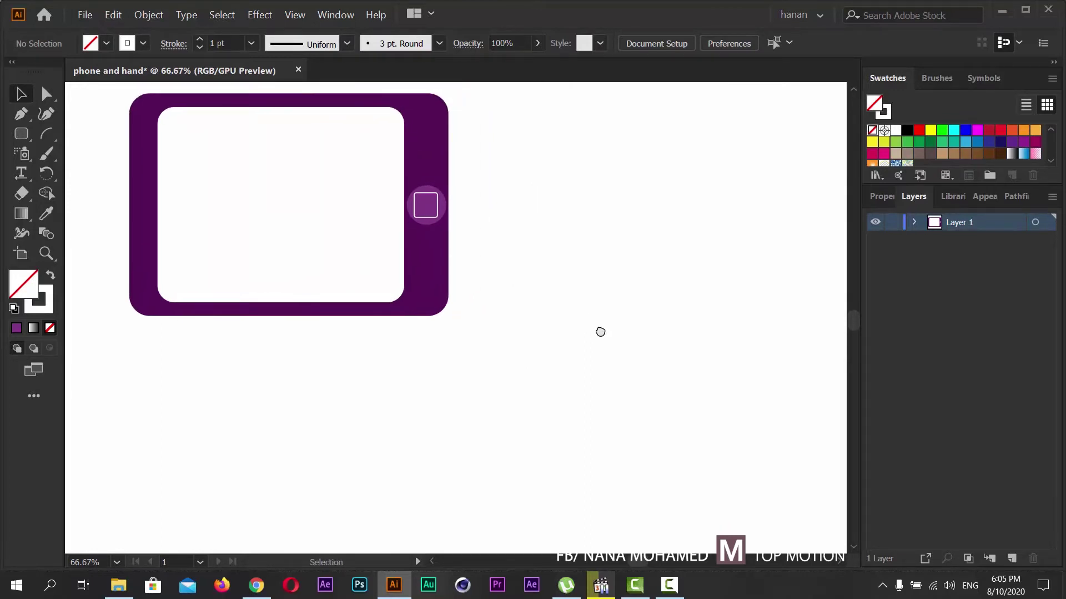
click(600, 585)
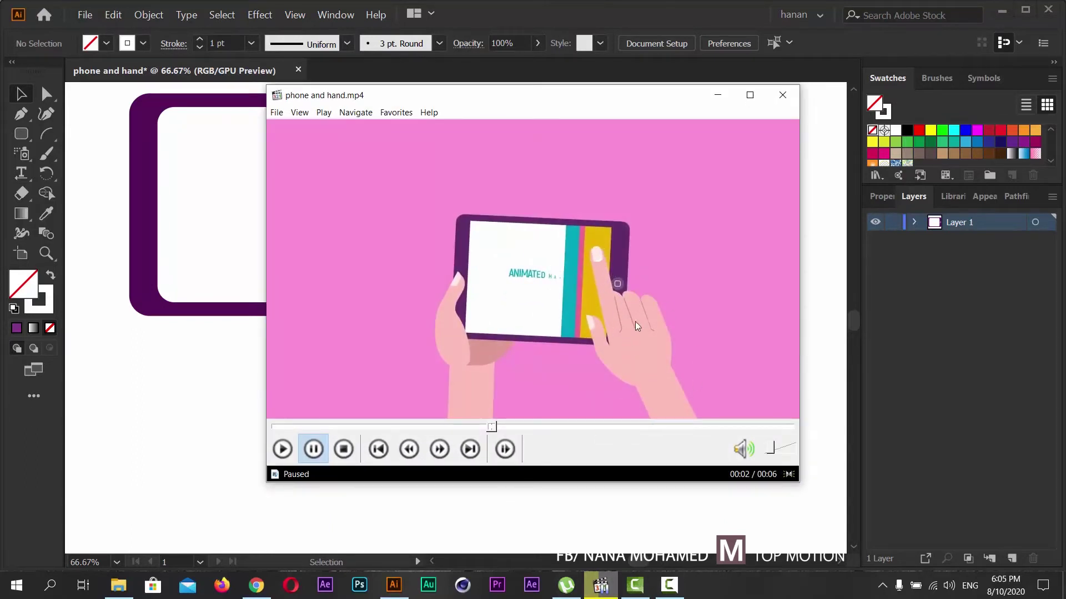
click(718, 96)
drag(27, 136, 92, 137)
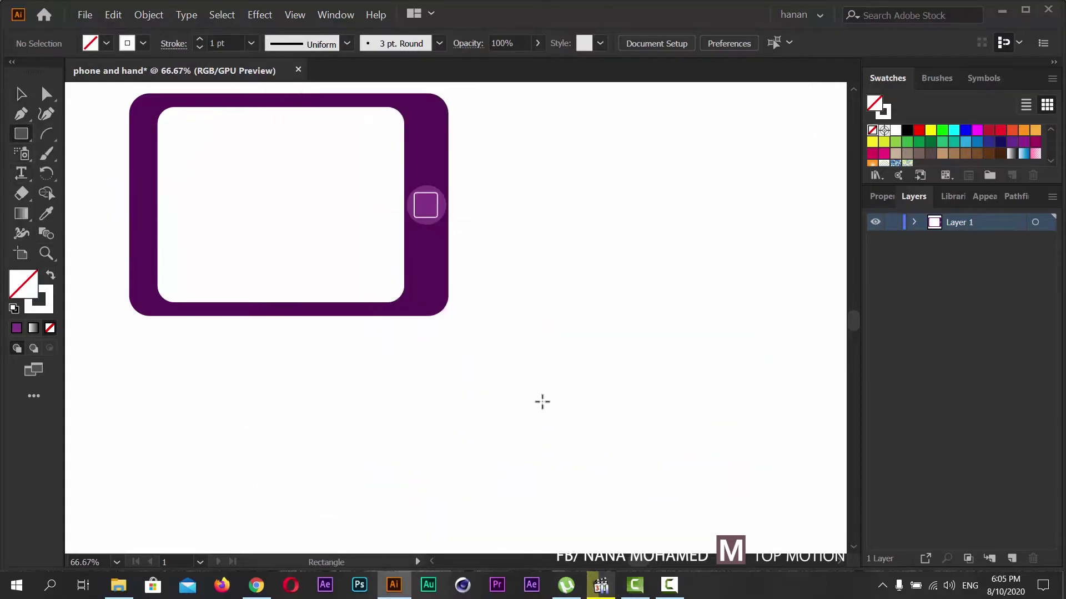
drag(521, 401, 548, 497)
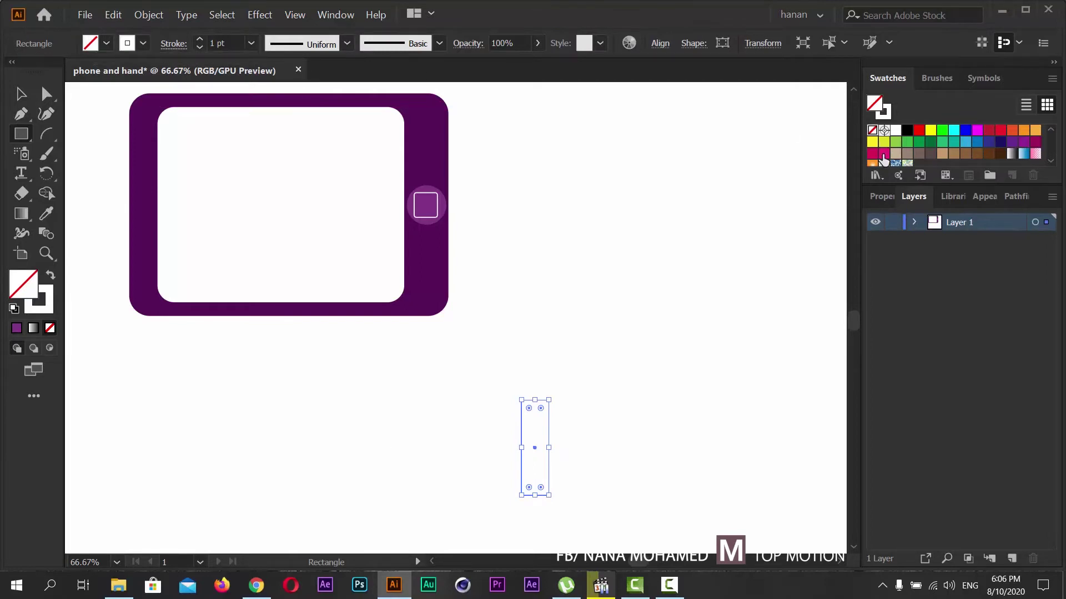
- Enlarge the swatches area, open the Web swatch library and extend its window to display all of its colours
drag(934, 186, 925, 273)
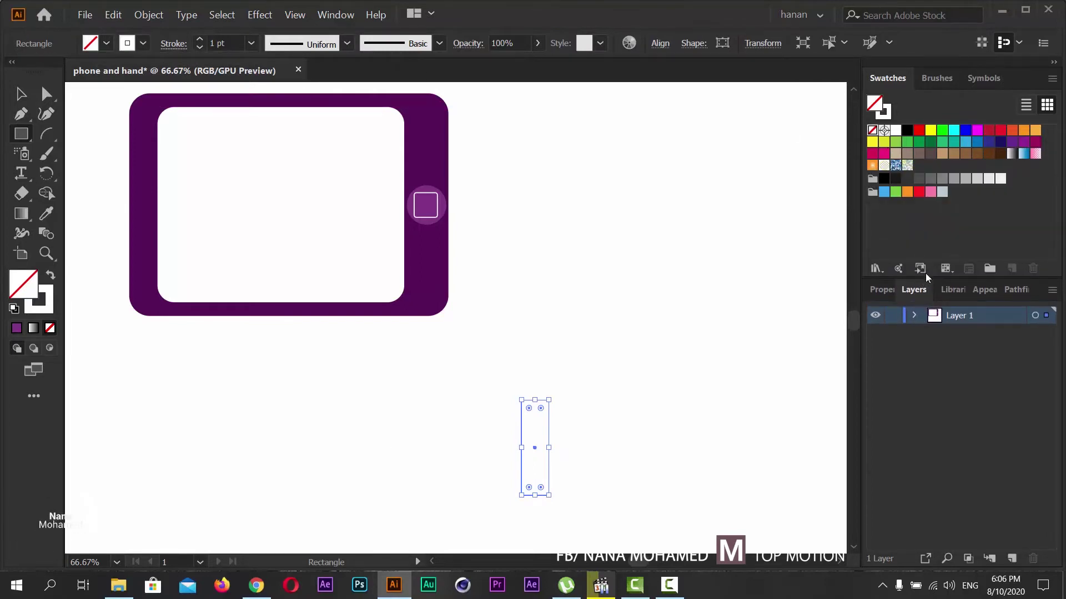
click(884, 274)
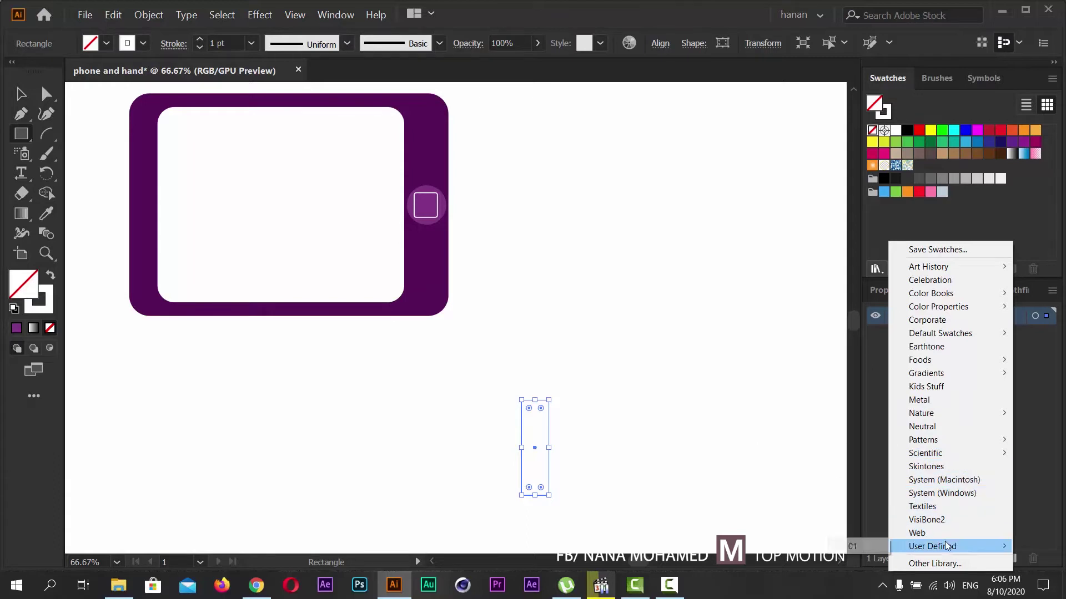
mouse_move(935, 450)
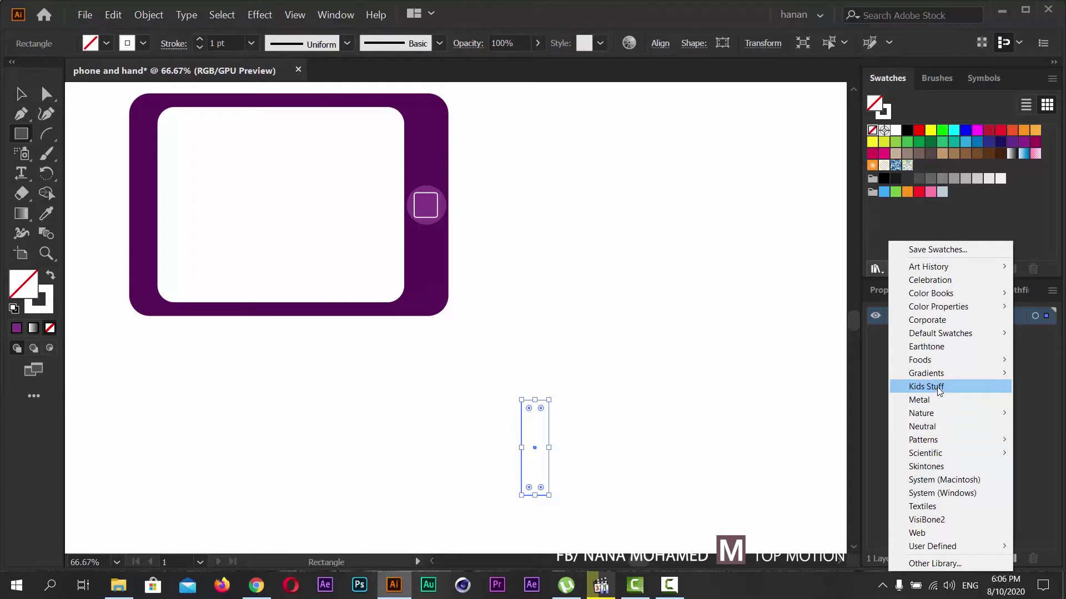
mouse_move(944, 359)
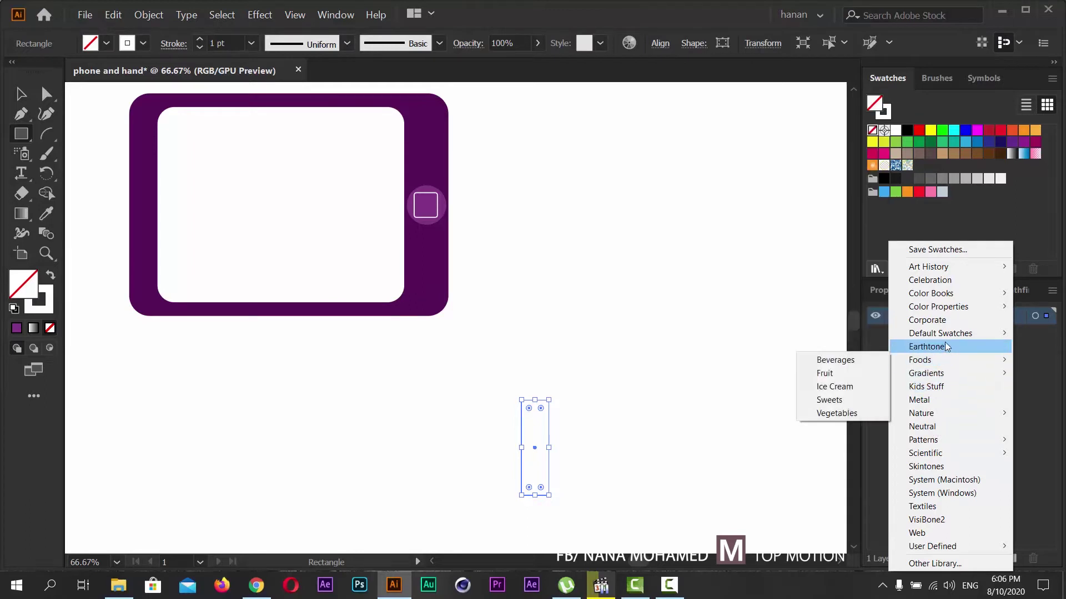
click(935, 533)
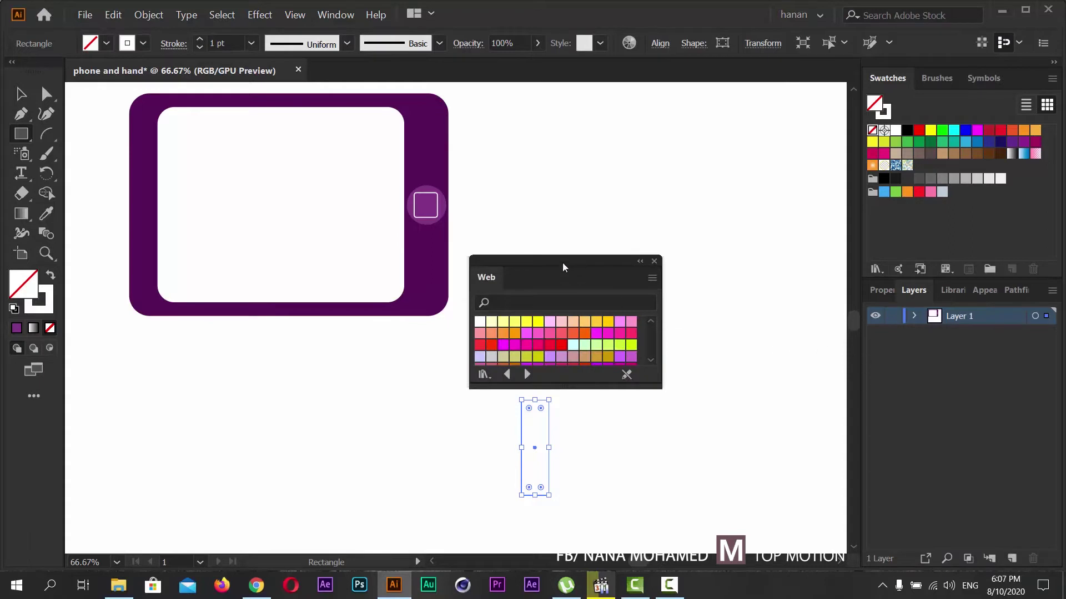
drag(562, 262, 741, 141)
drag(721, 274, 715, 405)
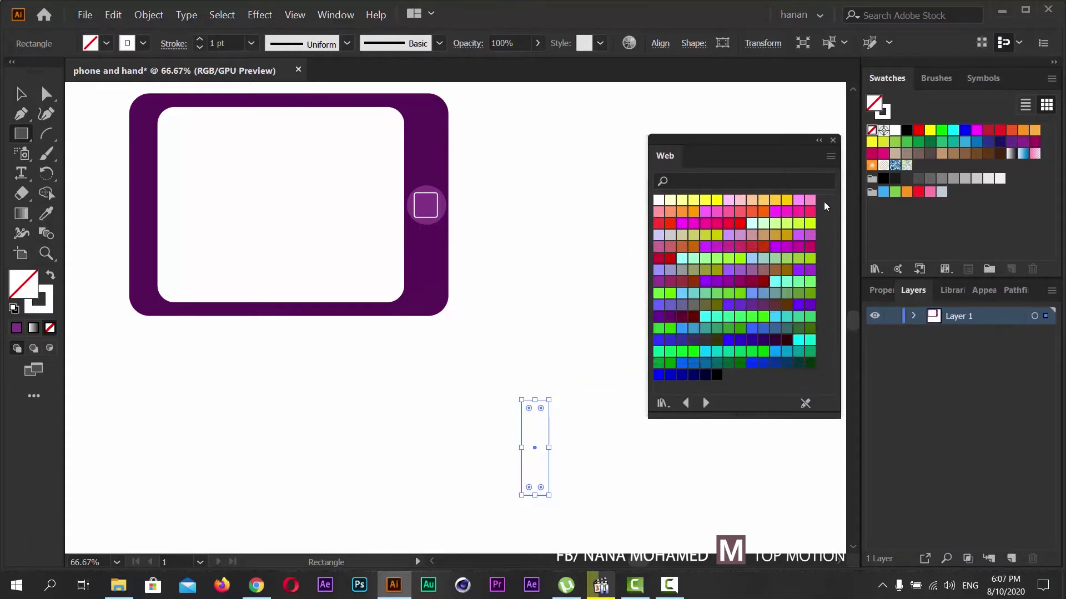
- Try several peach, pink and orange fills from the Web library on the tall, narrow rectangle
click(751, 199)
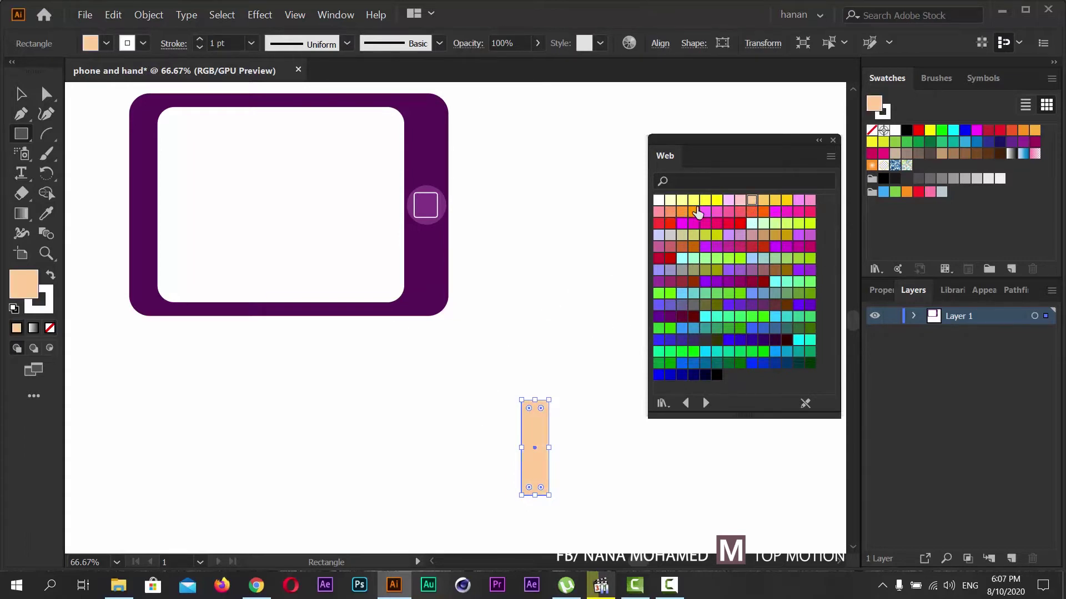
click(740, 200)
click(657, 214)
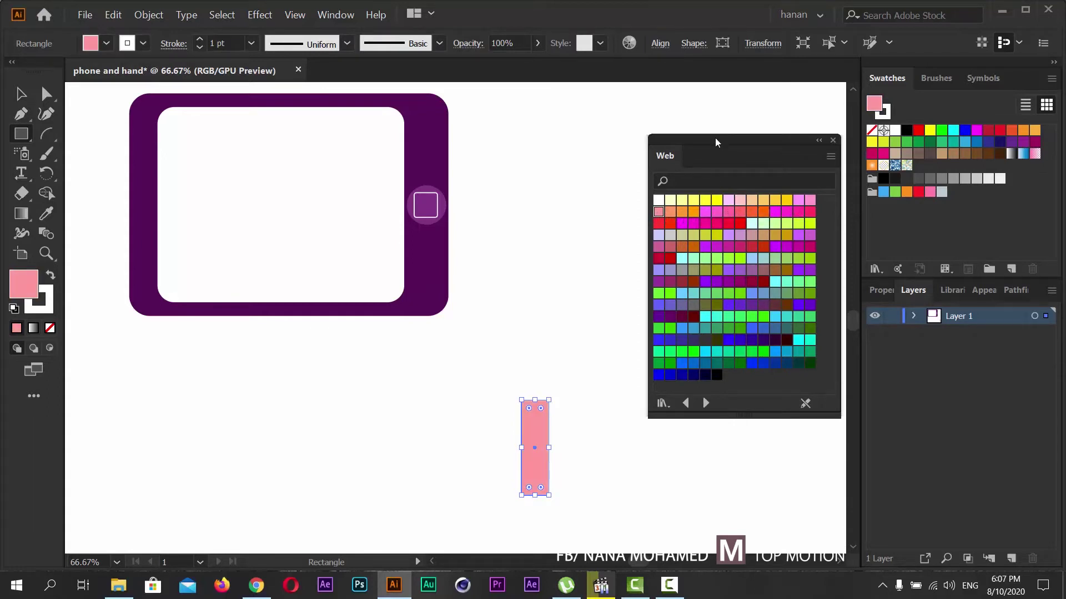
drag(715, 137, 924, 208)
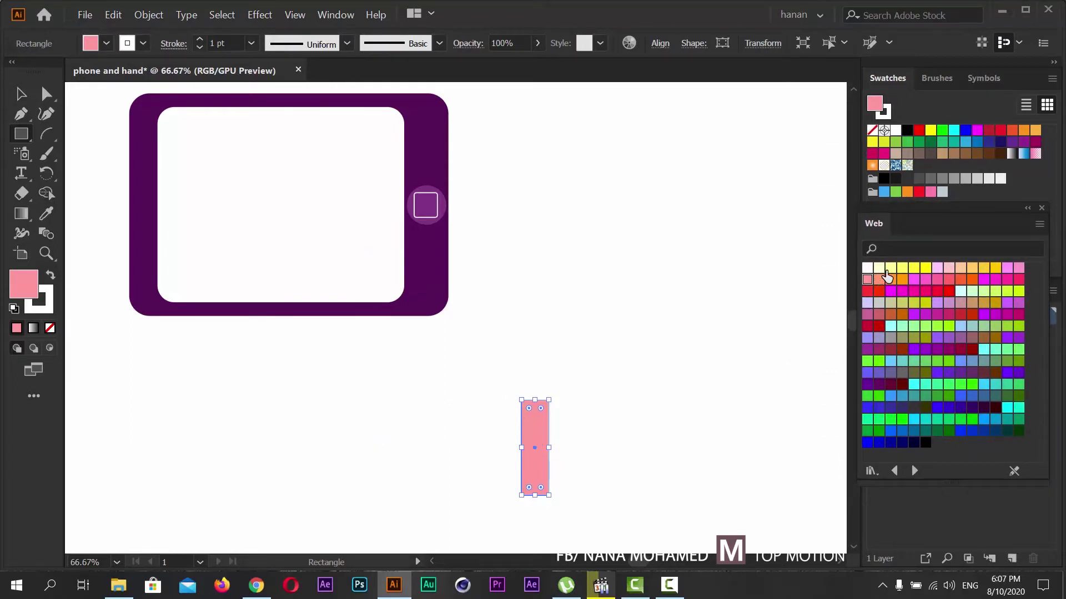
click(960, 269)
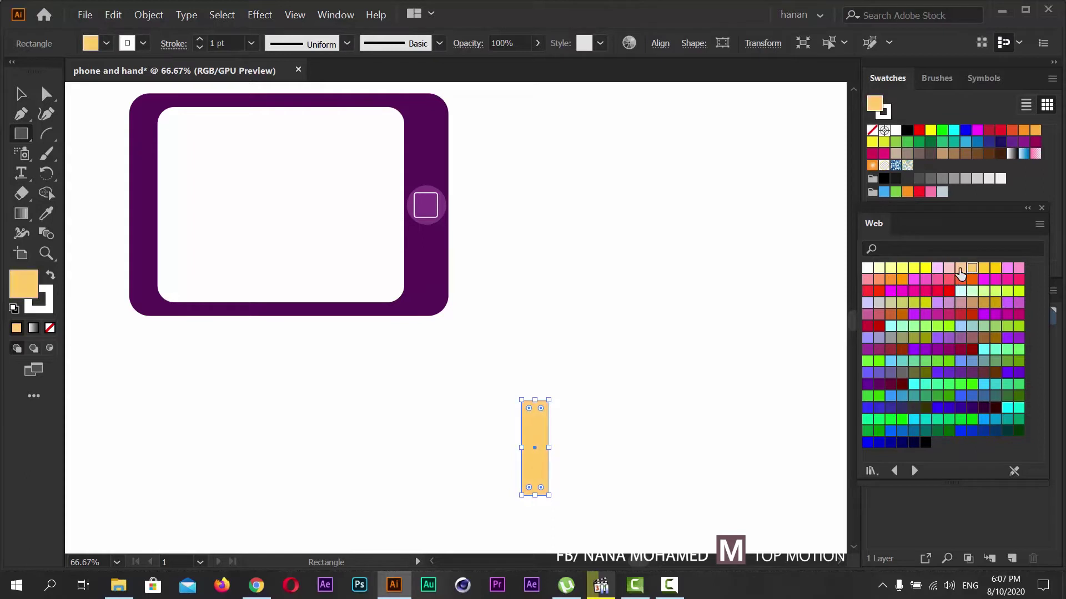
click(949, 270)
click(959, 269)
- Load the Skintones swatch library and fill the tall rectangle with the second tone of the third group, a light pink
click(895, 471)
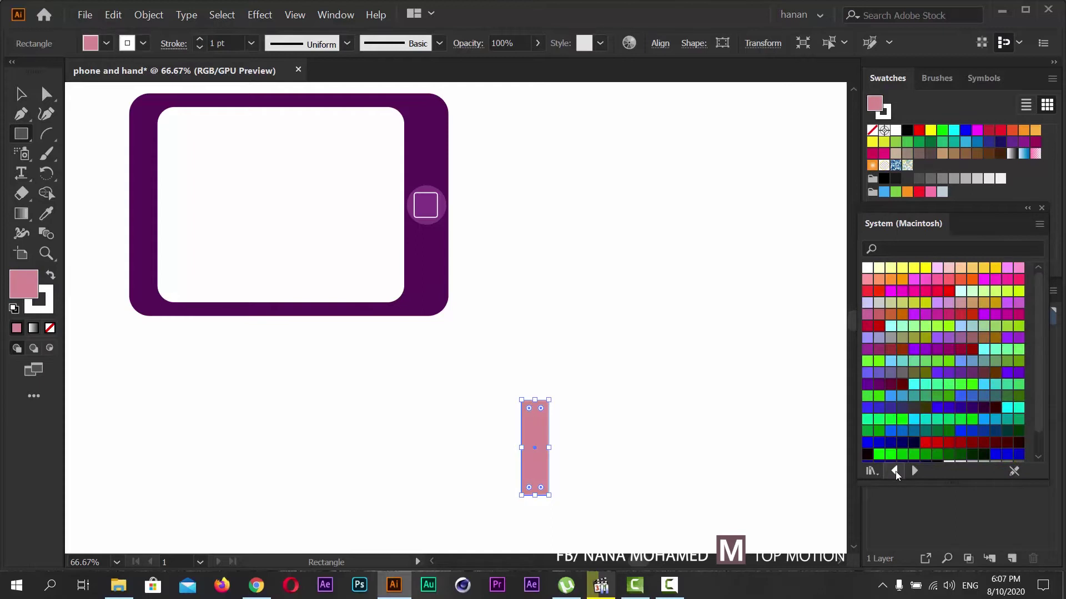
click(895, 471)
click(895, 471)
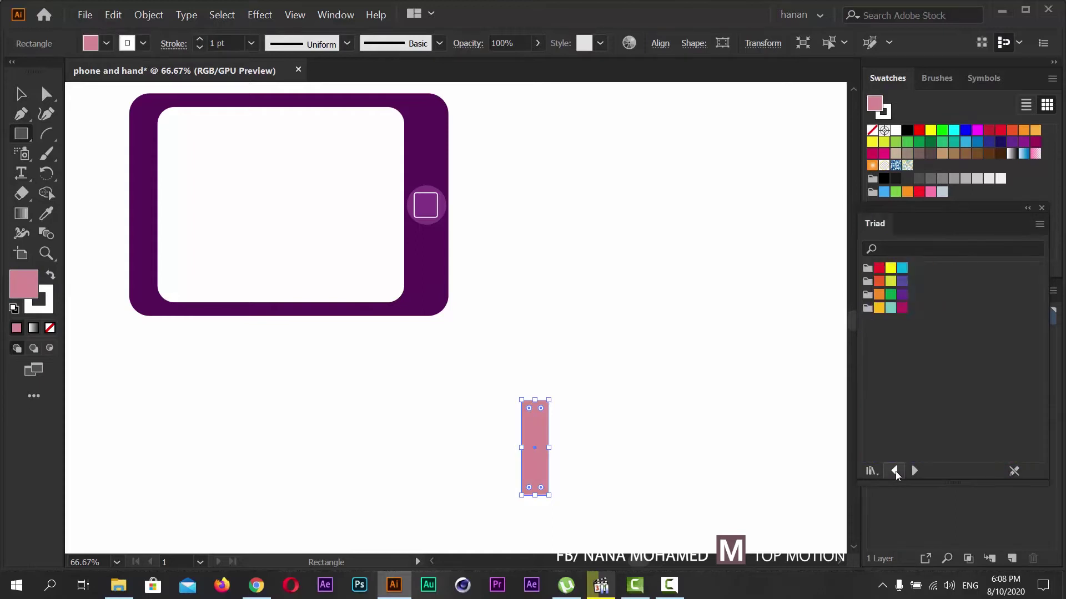
click(914, 471)
click(902, 268)
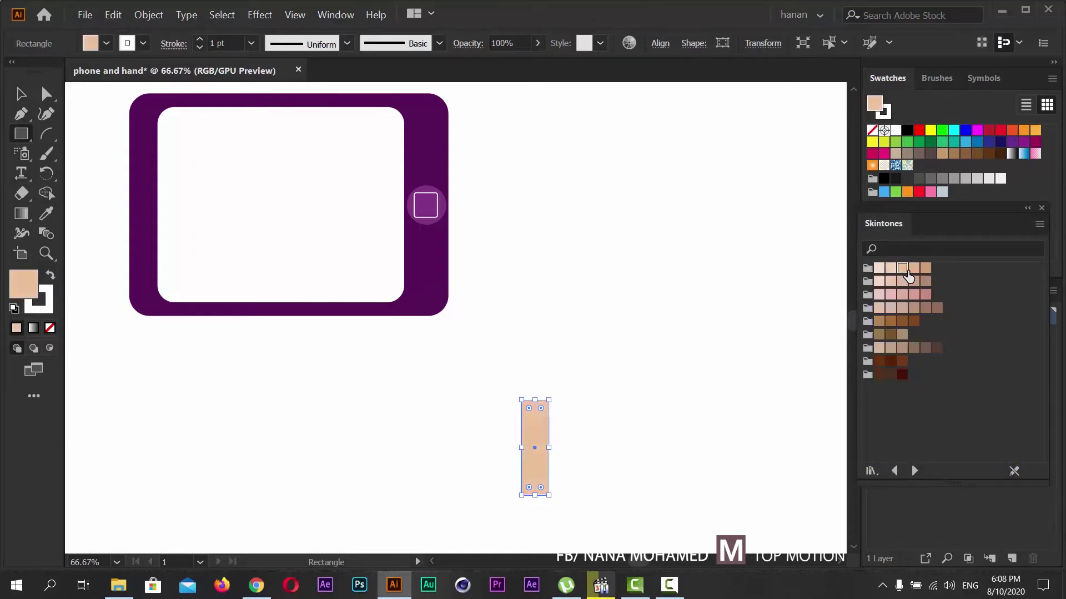
click(913, 269)
click(879, 268)
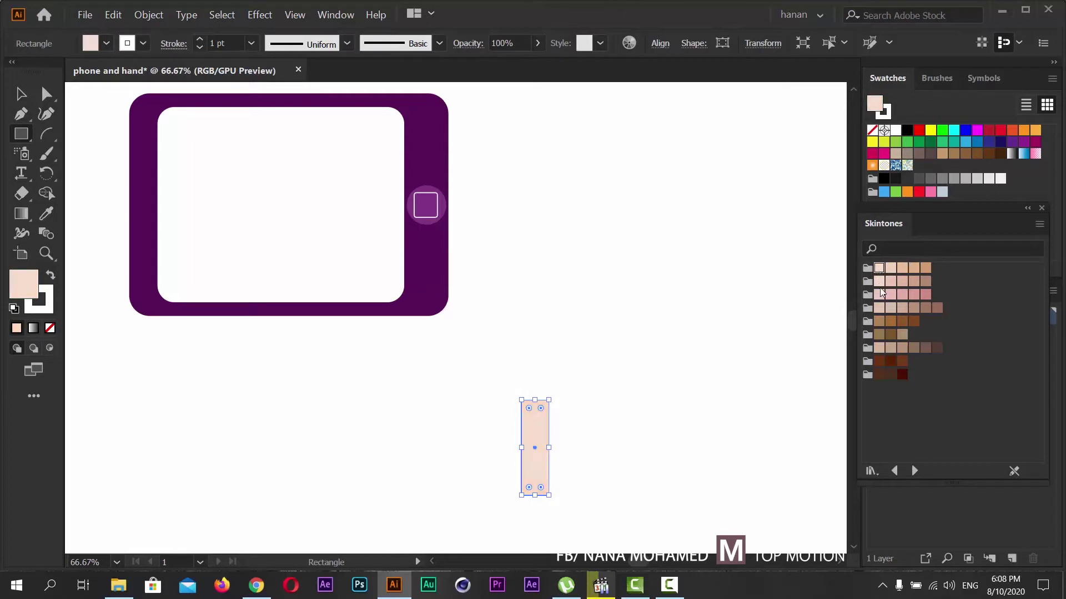
click(881, 295)
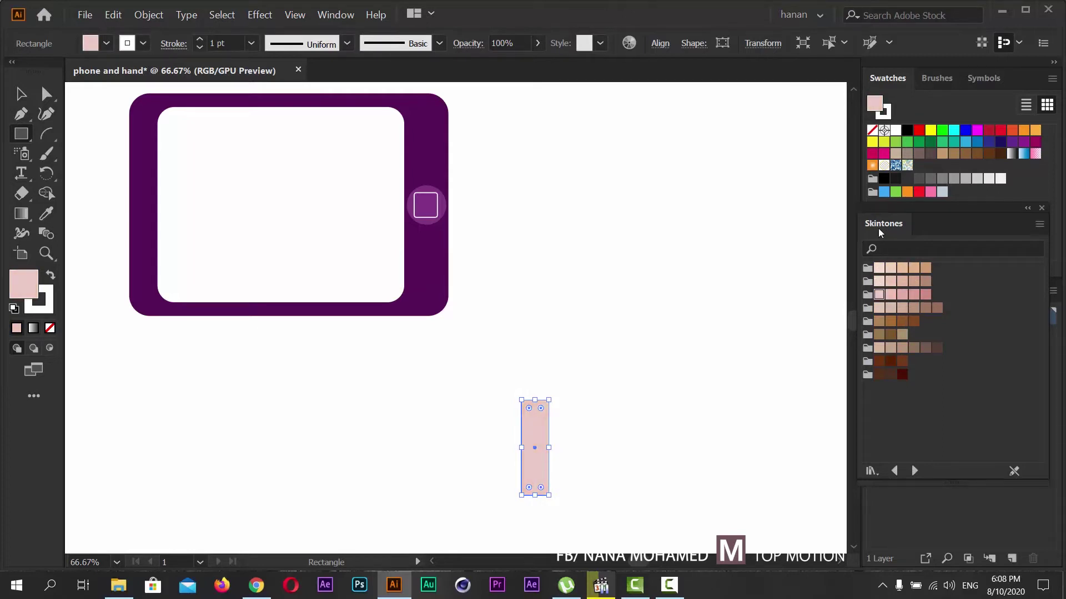
click(890, 295)
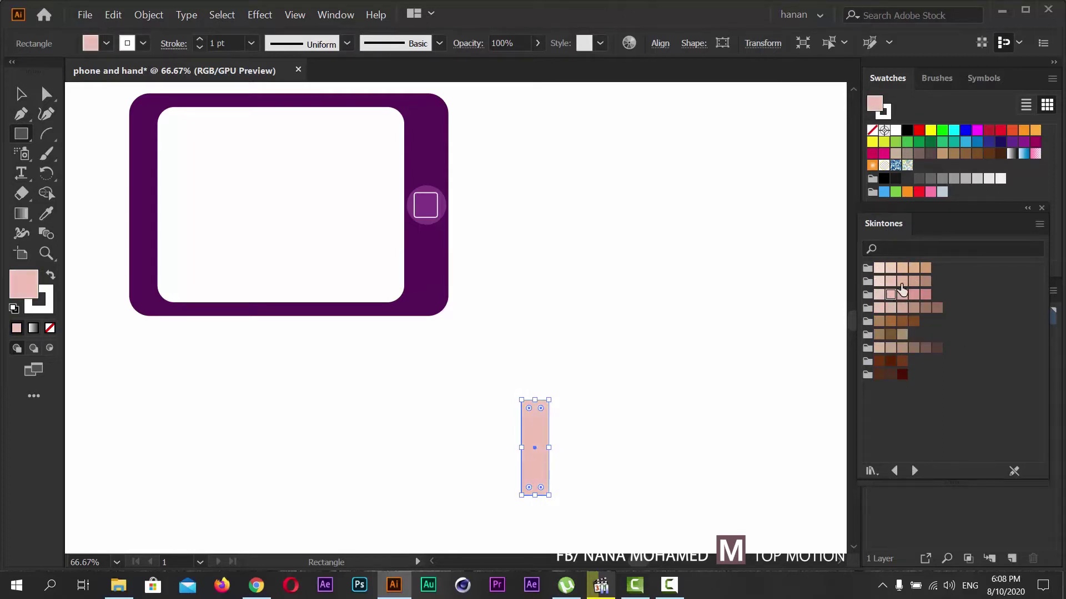
- Move the pink rectangle right and slightly down, farther away from the tablet
key(v)
scroll(530, 428, down, 1)
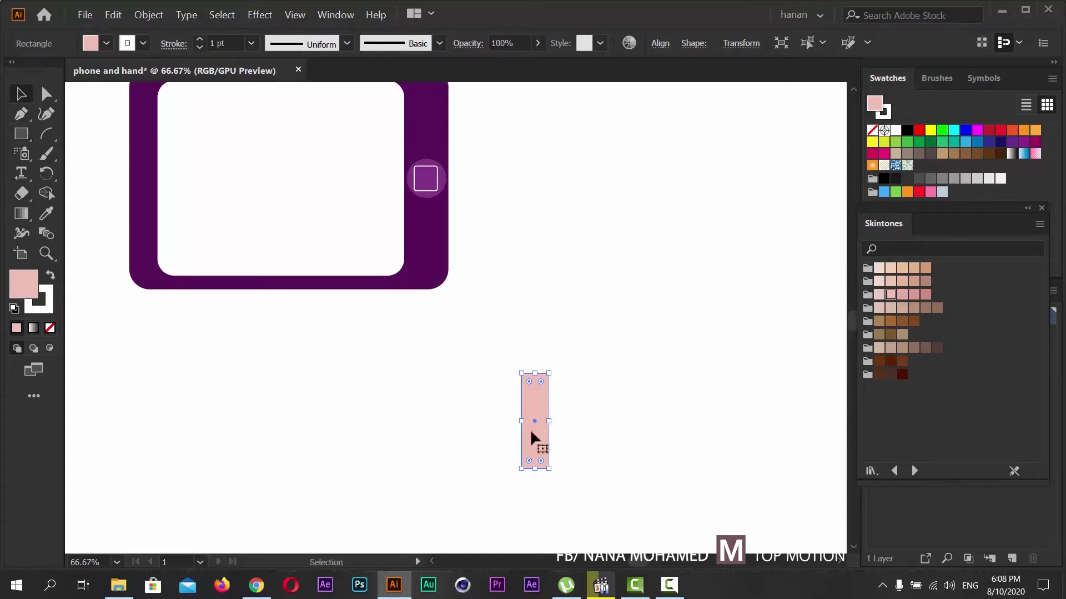
scroll(571, 420, up, 1)
drag(535, 432, 625, 457)
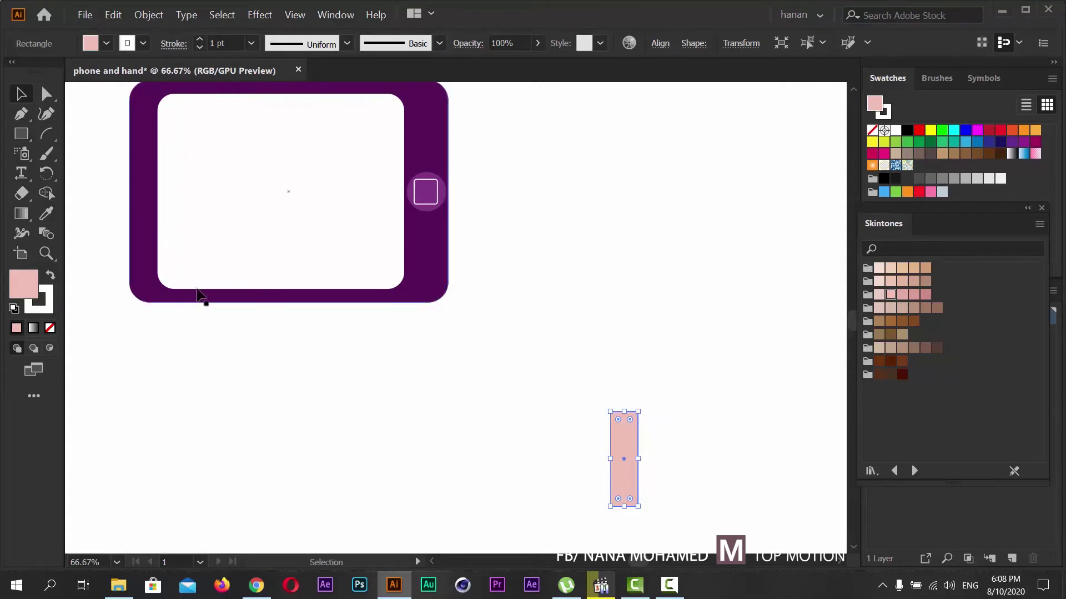
drag(22, 134, 94, 174)
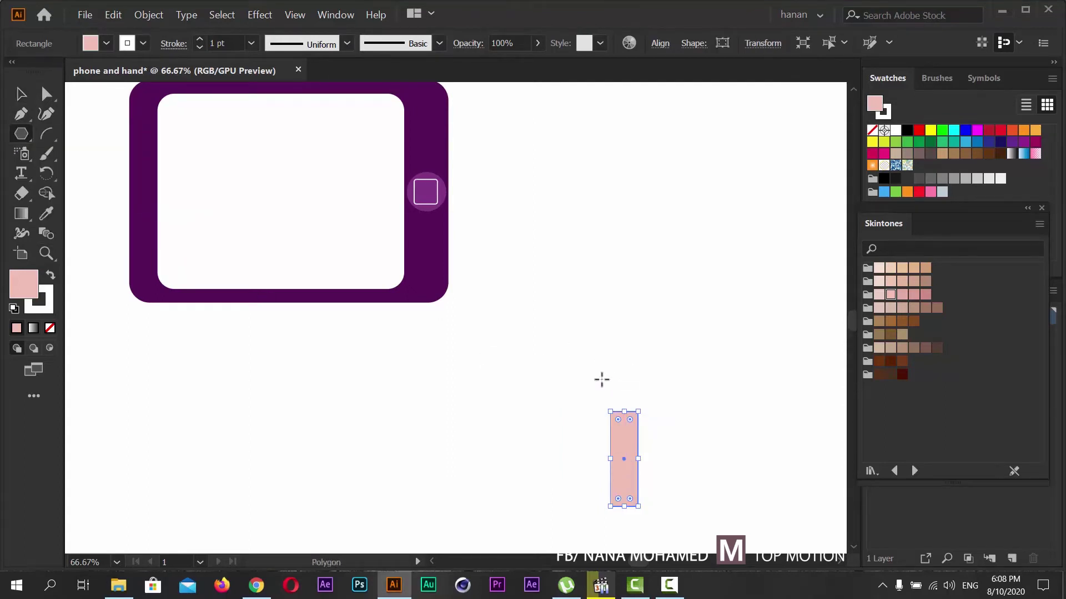
drag(598, 376, 616, 400)
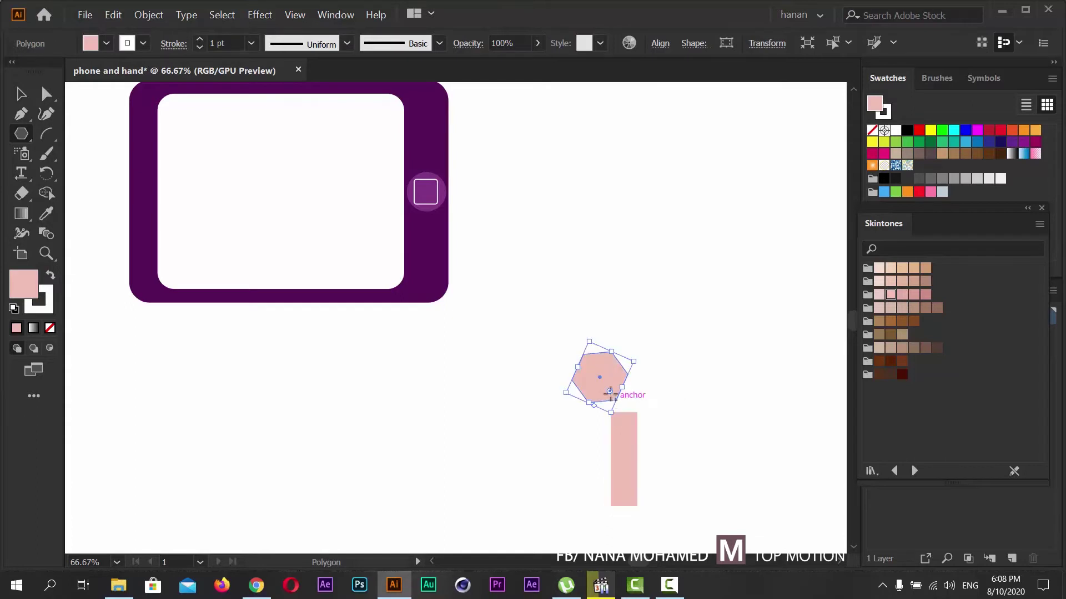
key(Delete)
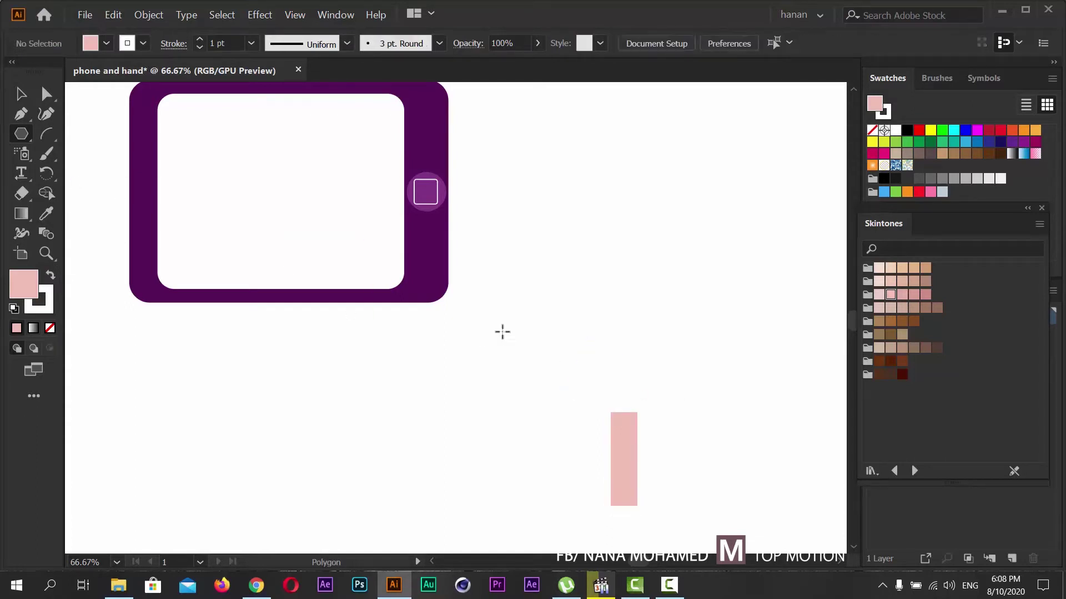
drag(22, 135, 107, 154)
drag(606, 379, 650, 428)
drag(644, 421, 639, 423)
key(ctrl+z)
- Draw an upright rounded rectangle with fully rounded ends as the palm, centred over the upper end of the pink arm rectangle
drag(27, 134, 91, 235)
drag(605, 373, 618, 411)
key(Up)
key(Up)
key(Up)
key(Up)
key(Up)
key(Up)
key(Up)
key(Up)
key(Up)
key(Up)
key(Up)
key(Up)
key(Up)
key(Up)
key(Up)
key(Up)
key(Up)
key(Up)
key(Up)
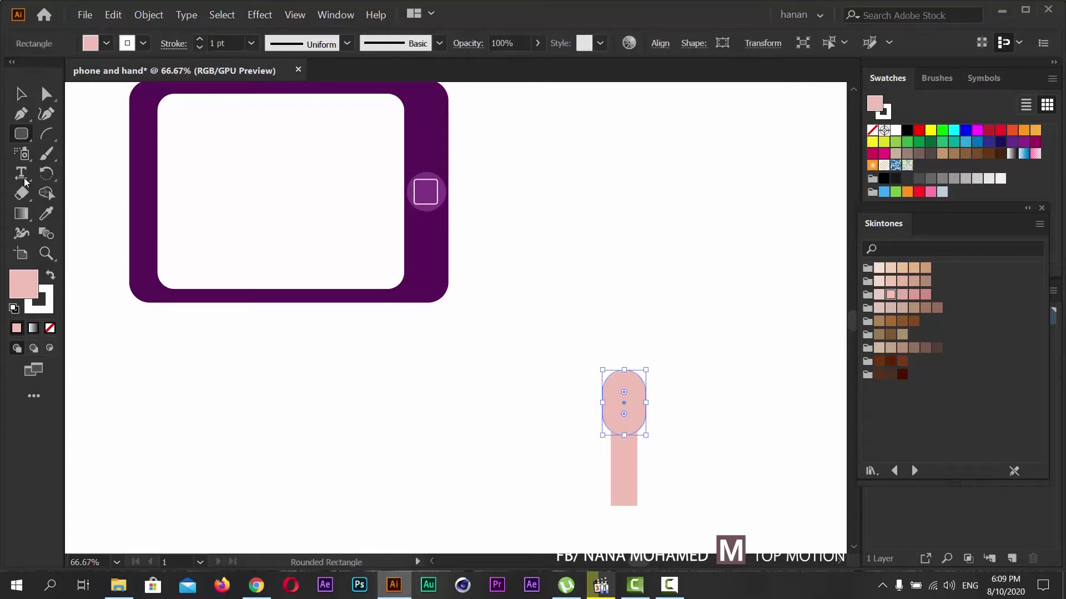
- Set the stroke of the rounded palm shape to 0 pt and deselect it
key(v)
click(451, 428)
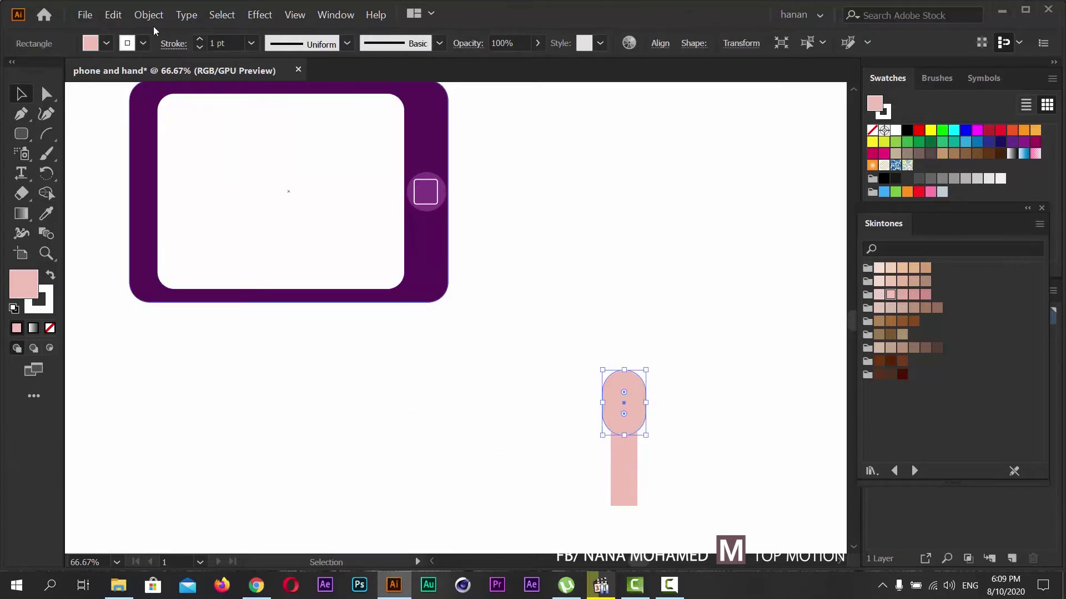
click(200, 48)
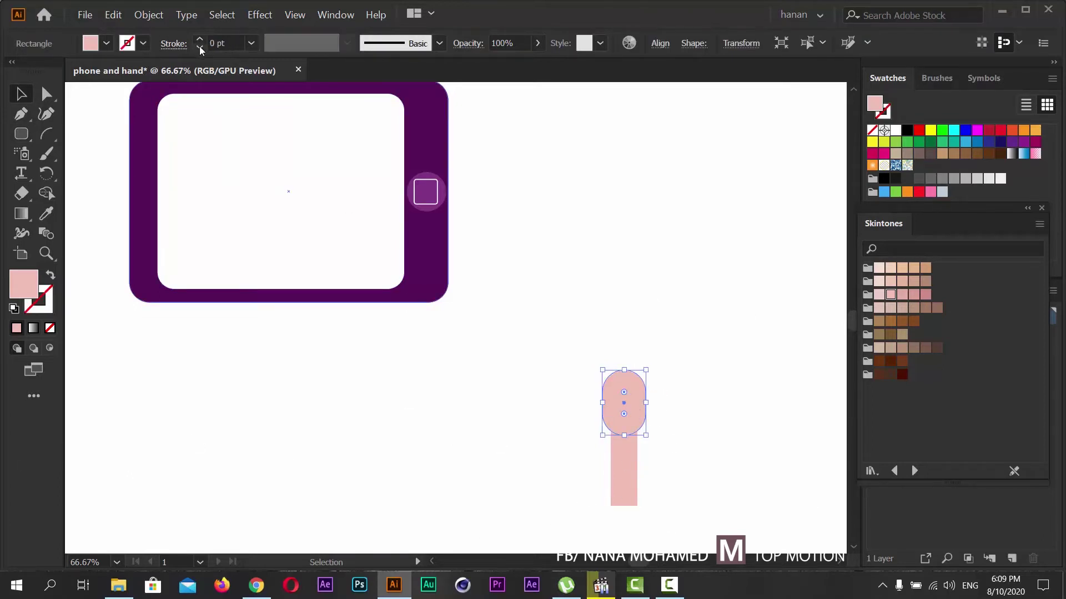
click(677, 327)
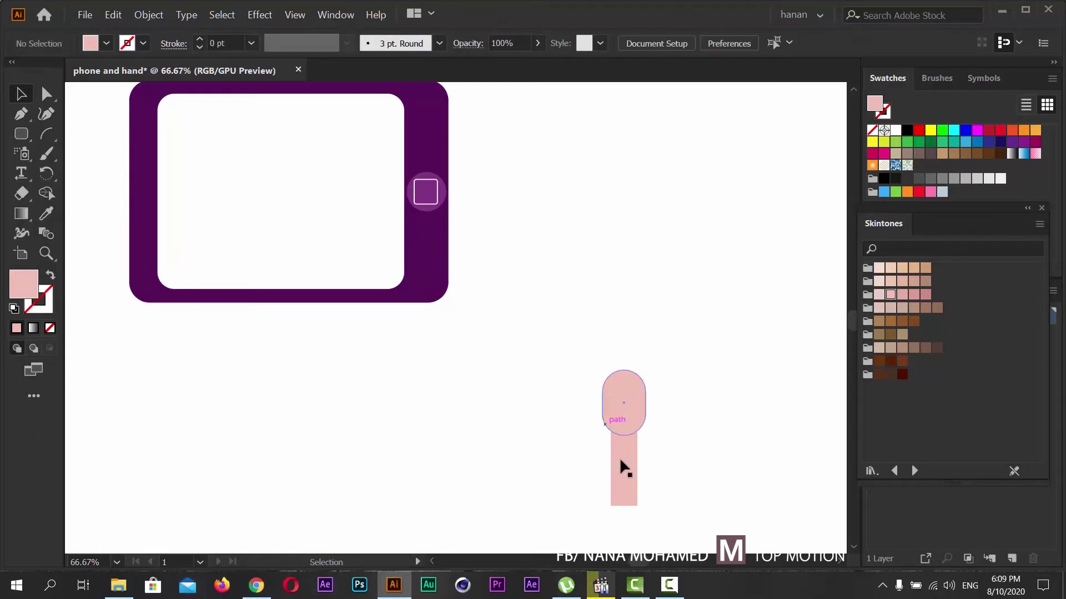
- Widen the palm shape equally on both sides of its centre, keeping its height, and deselect it
click(626, 403)
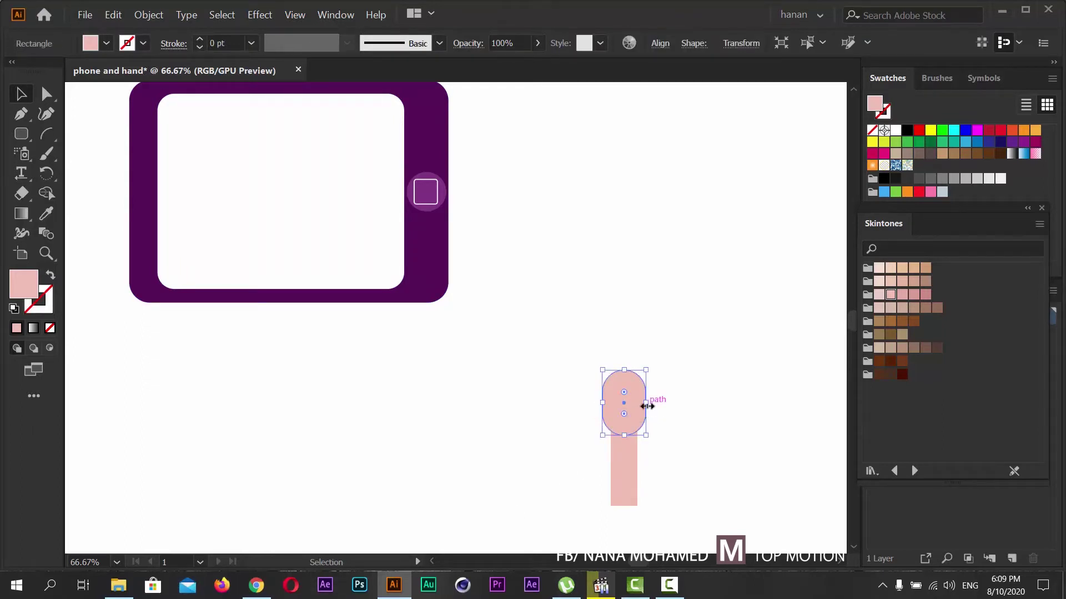
drag(647, 406, 647, 405)
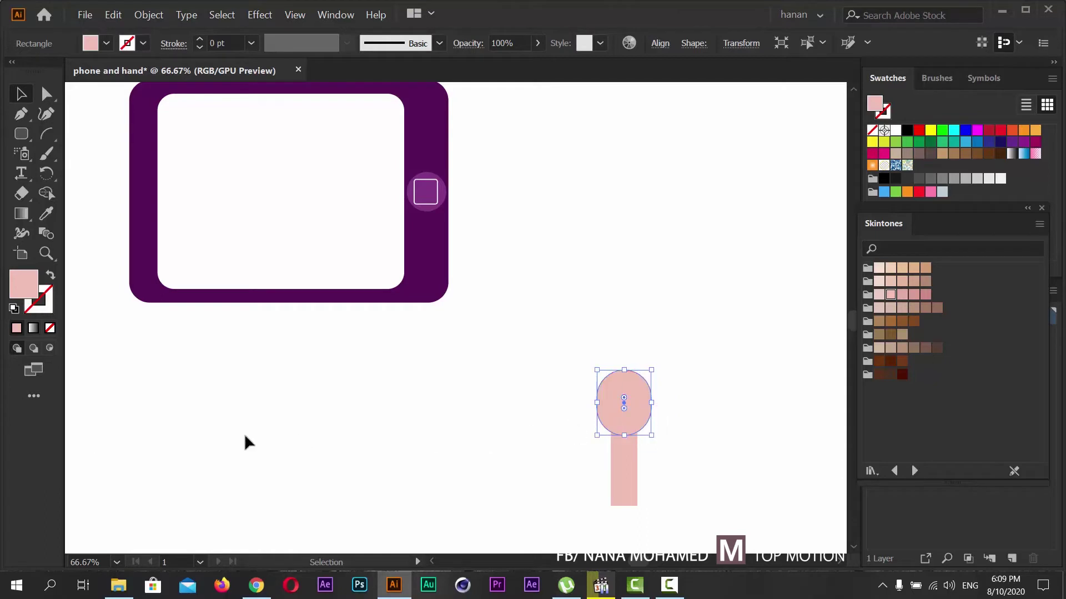
click(565, 390)
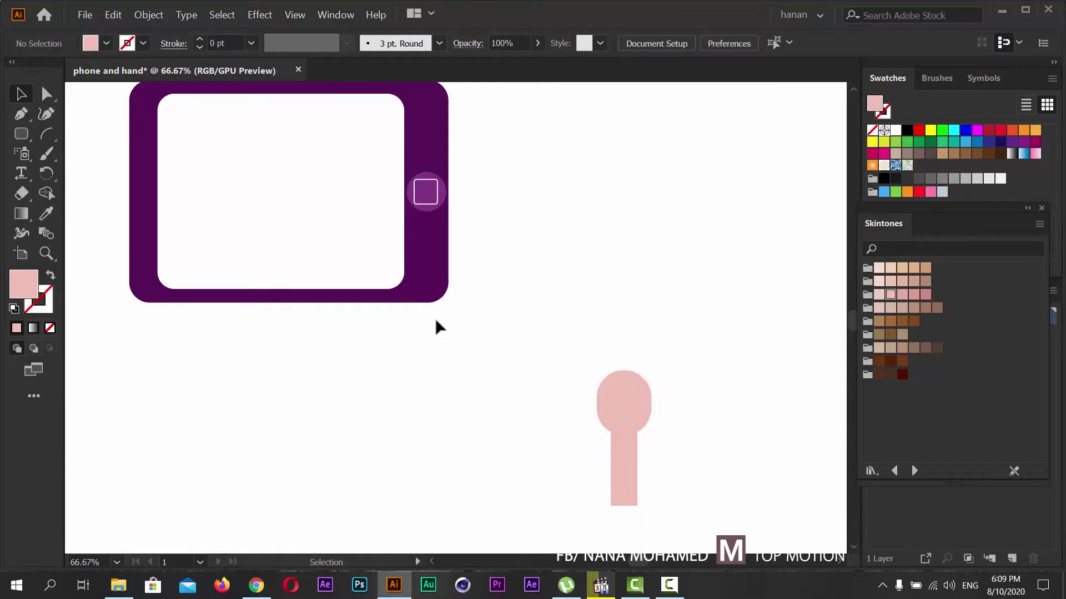
- Draw a narrow upright rounded rectangle as a finger at the palm's upper right edge and compare it with the reference clip's hand
drag(21, 134, 95, 236)
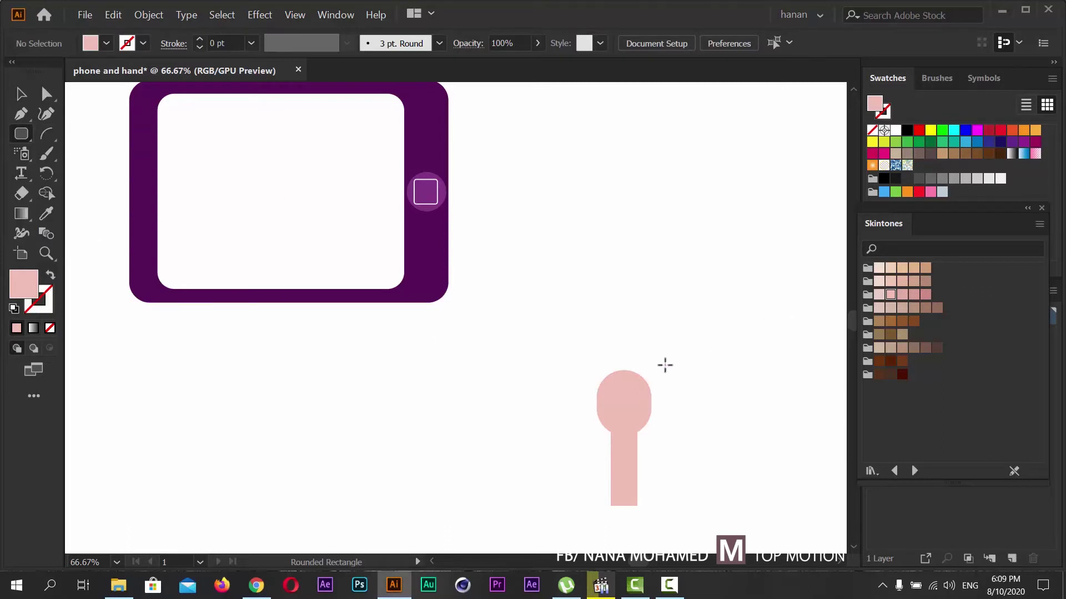
drag(634, 353, 652, 403)
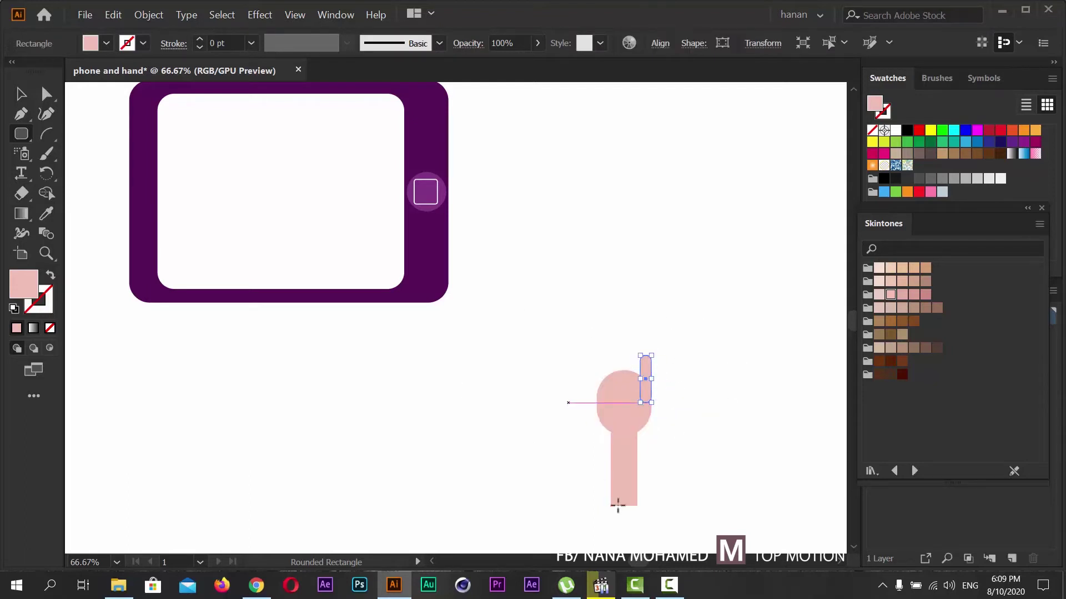
click(600, 586)
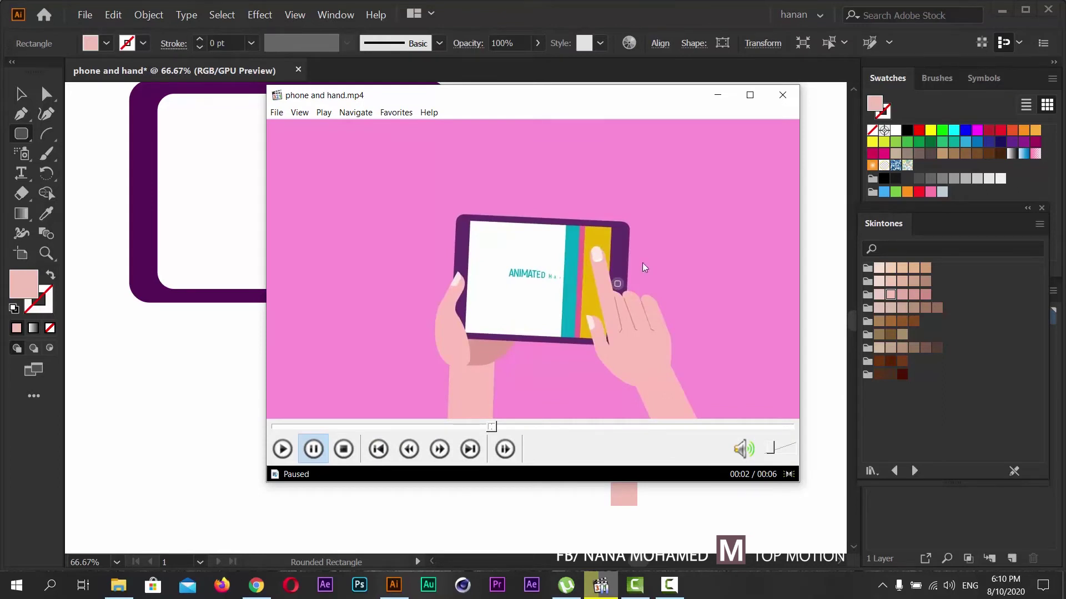
click(717, 95)
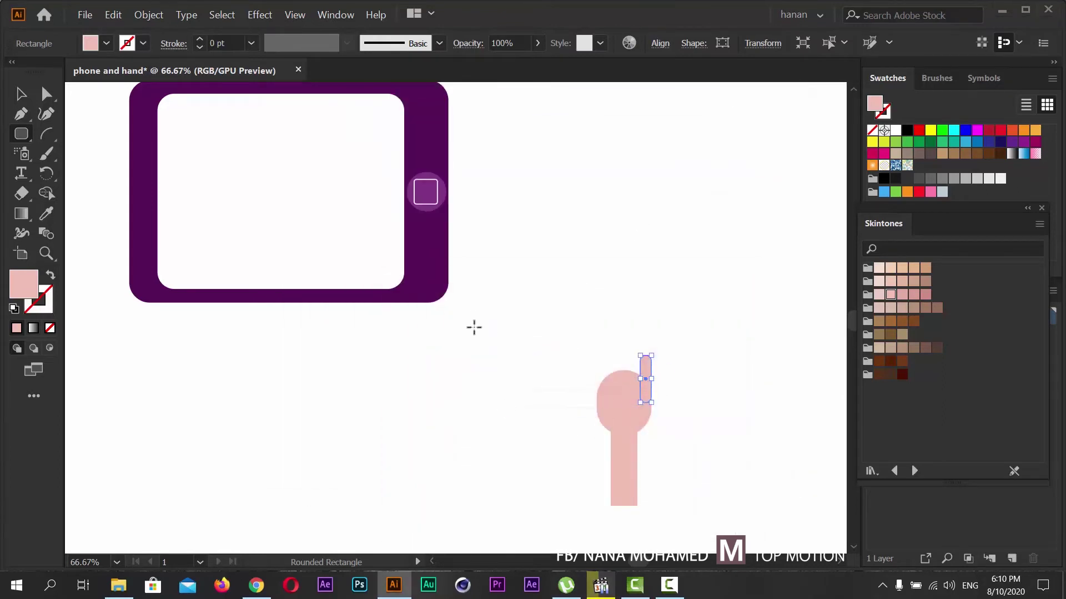
click(600, 586)
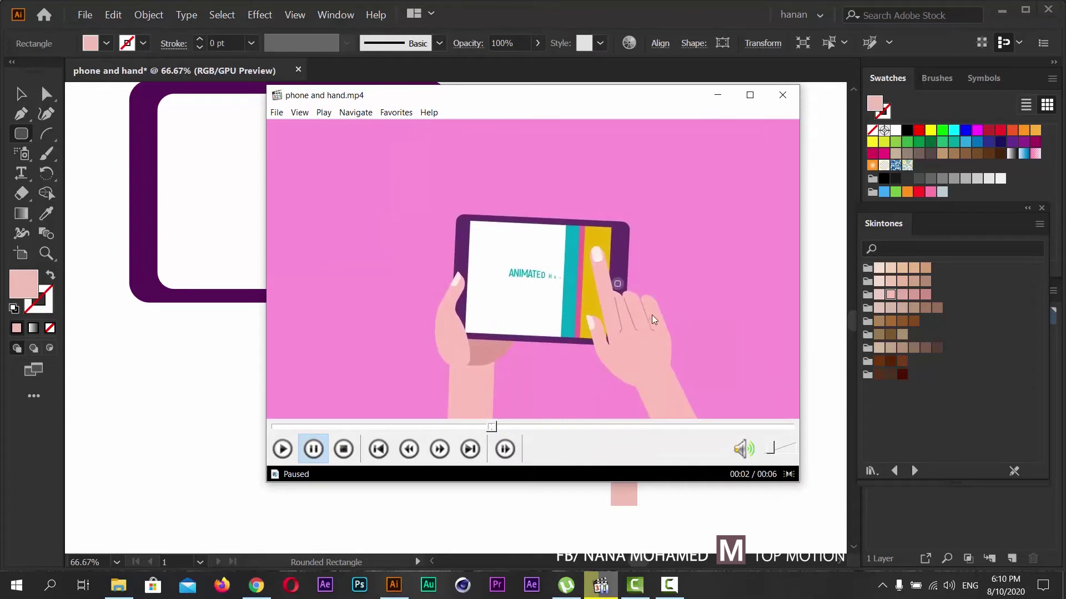
click(717, 95)
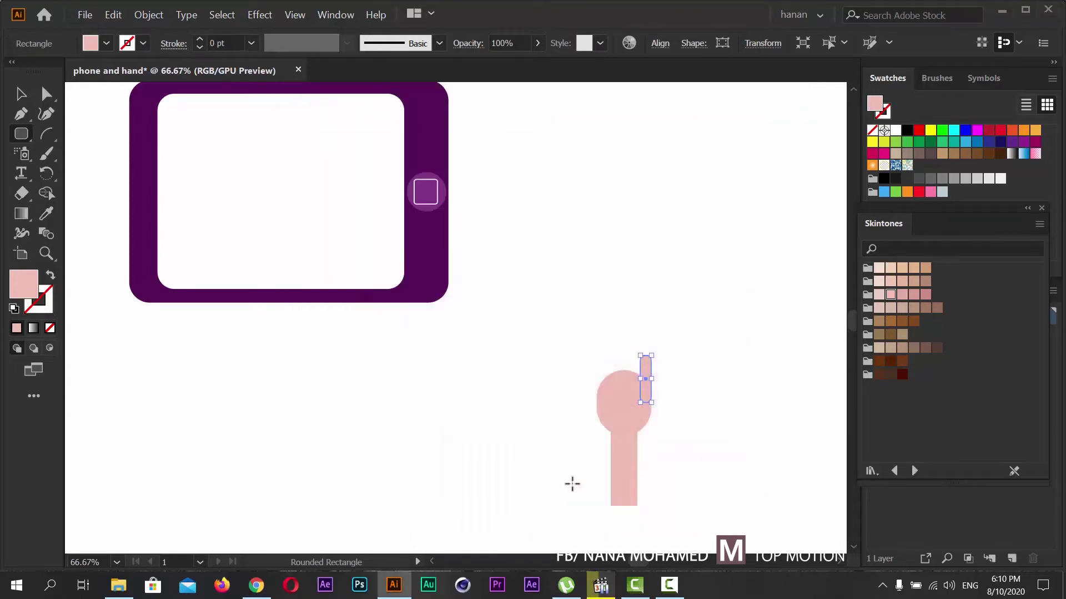
click(17, 95)
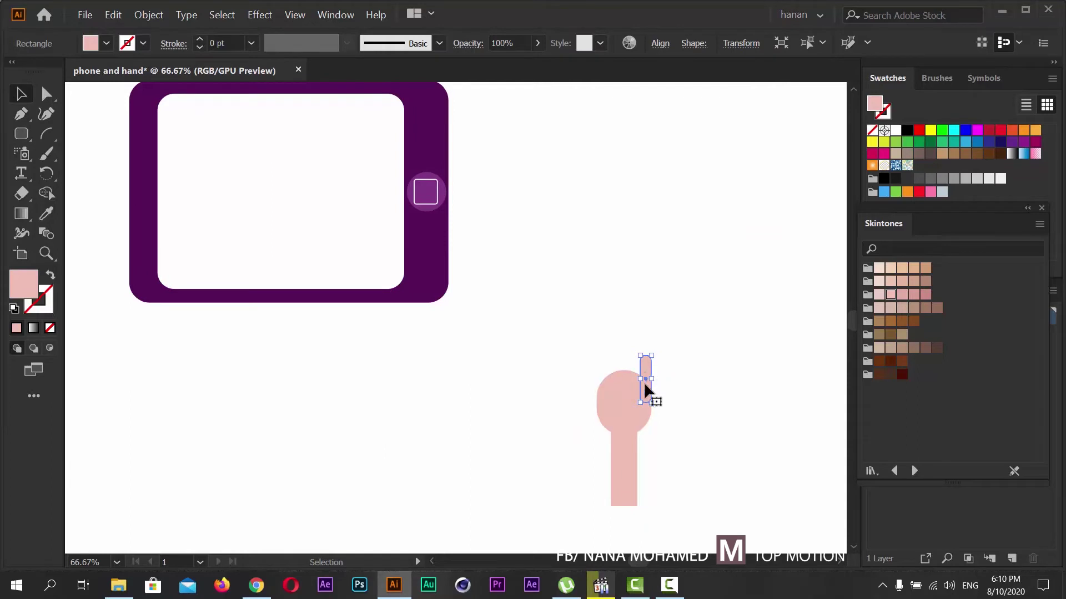
- Duplicate the finger twice to its left with each copy slightly higher, and widen all three fingers together while keeping their height
drag(644, 384, 624, 365)
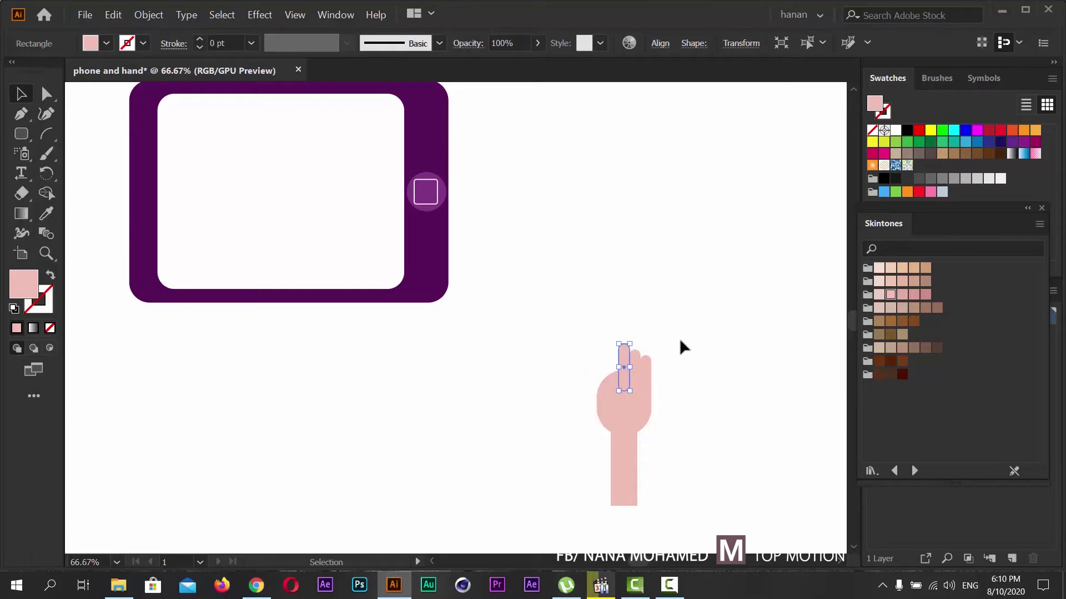
drag(695, 340, 603, 356)
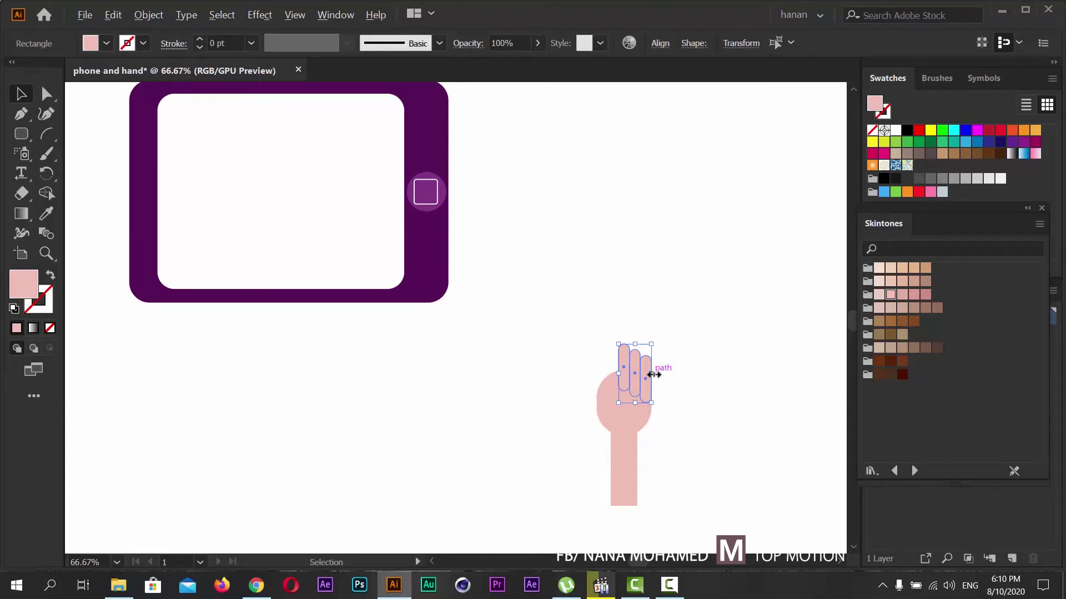
drag(652, 373, 640, 376)
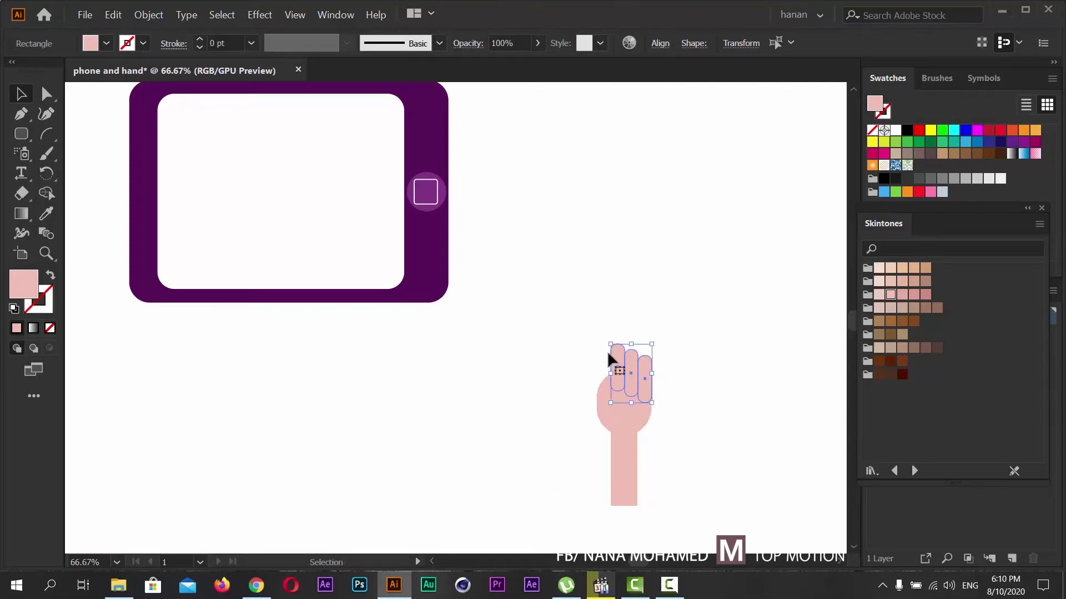
click(494, 442)
- Duplicate the leftmost finger to the palm's left edge at the same height as a fourth finger
click(619, 367)
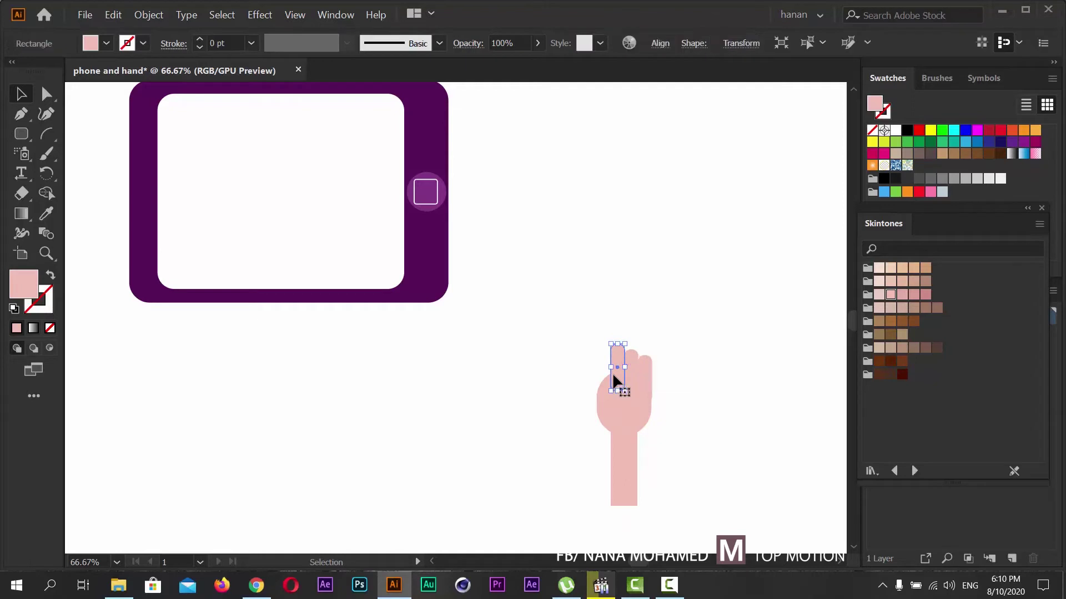
drag(611, 376, 603, 380)
click(550, 437)
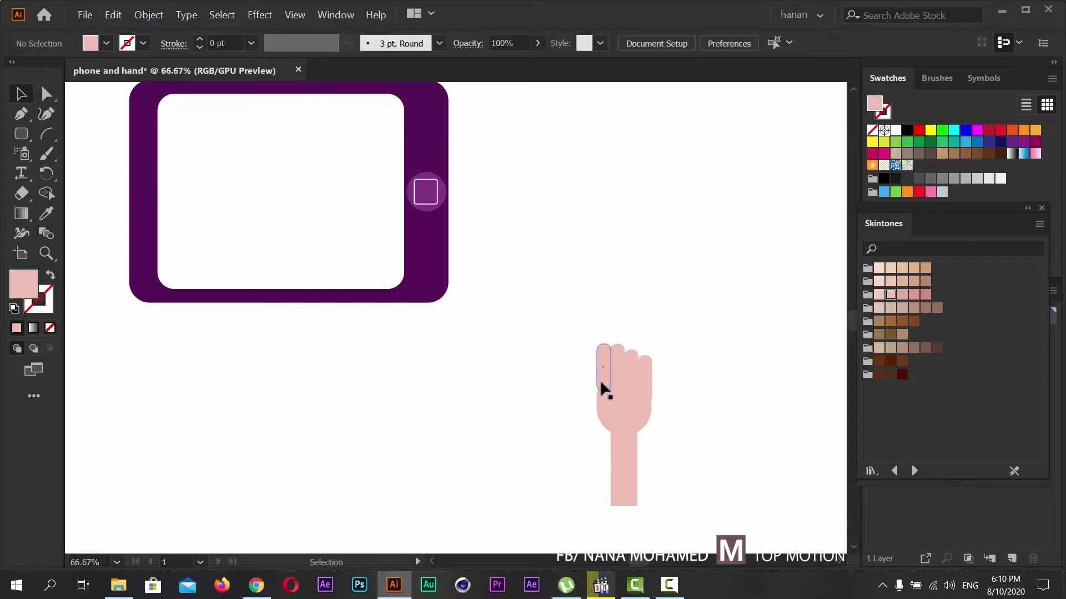
- Compare the fourth finger with the reference clip's hand, and lengthen it slightly at both ends while keeping its width
click(601, 363)
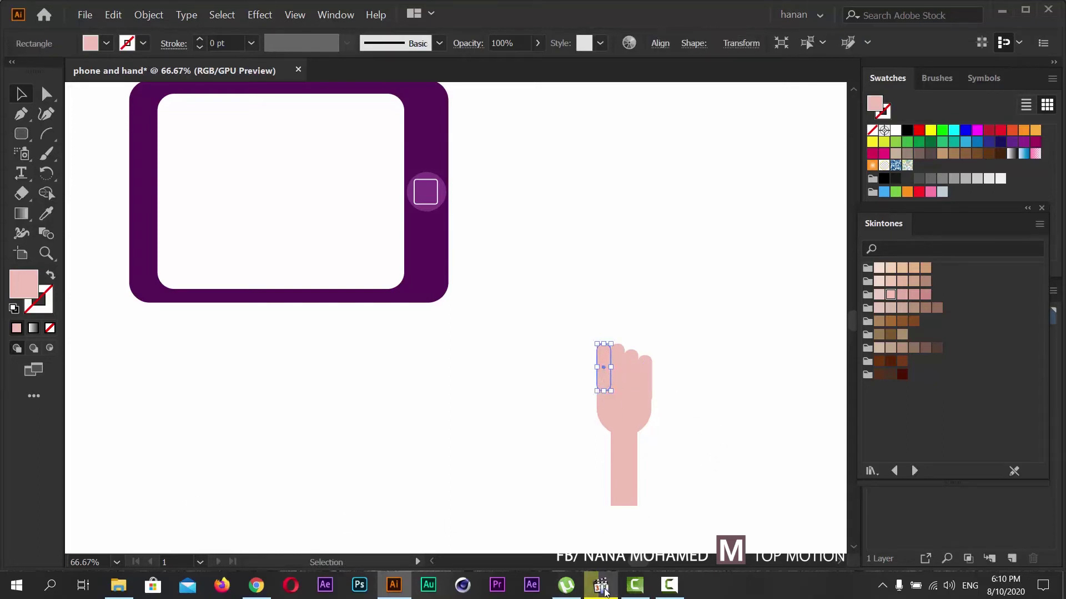
click(600, 585)
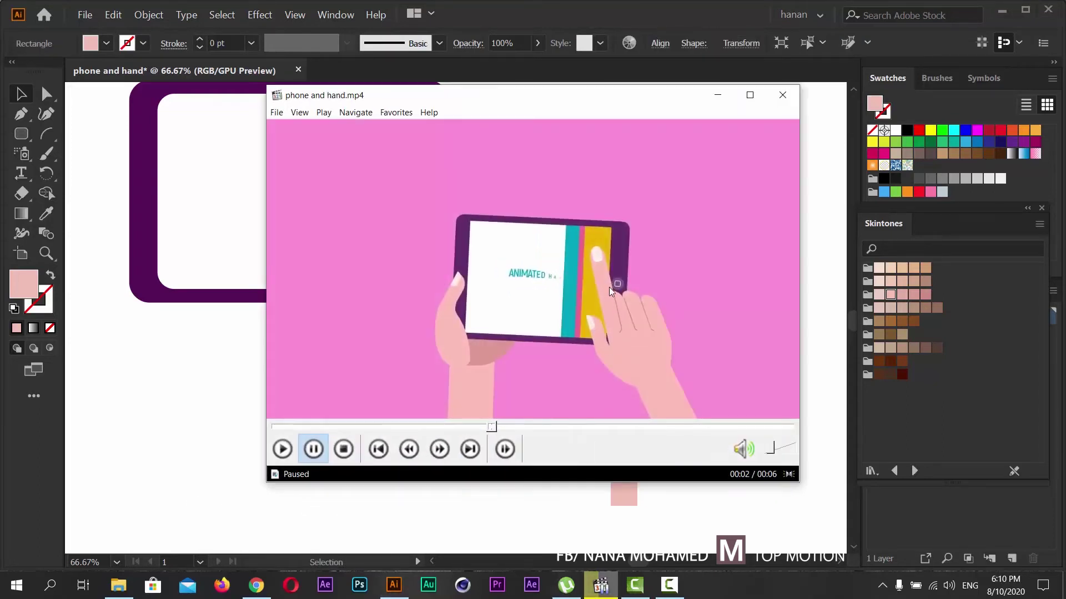
click(601, 585)
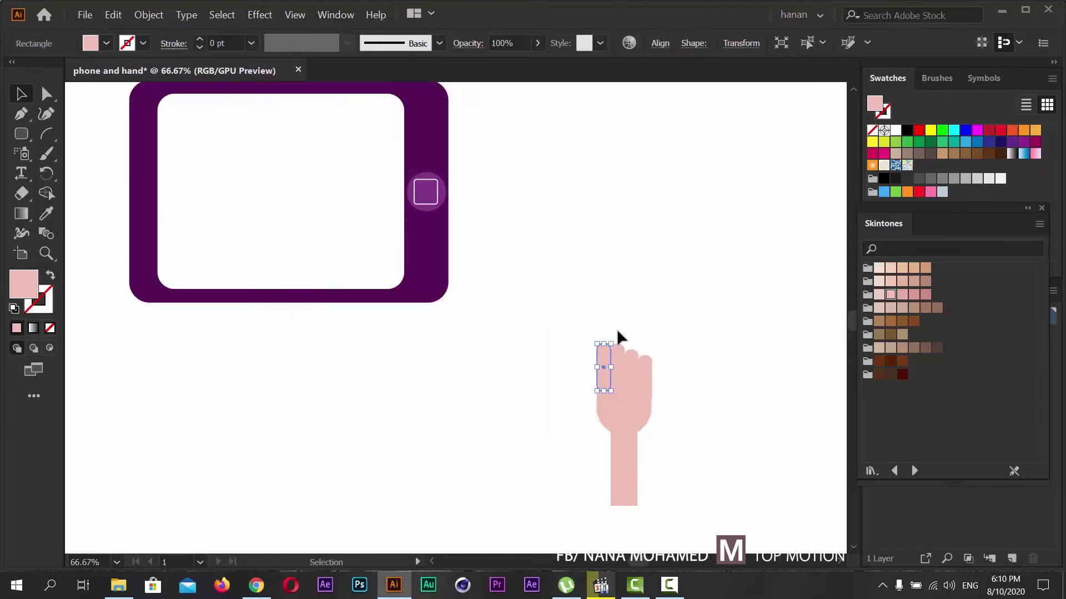
drag(604, 391, 606, 400)
drag(604, 396, 605, 398)
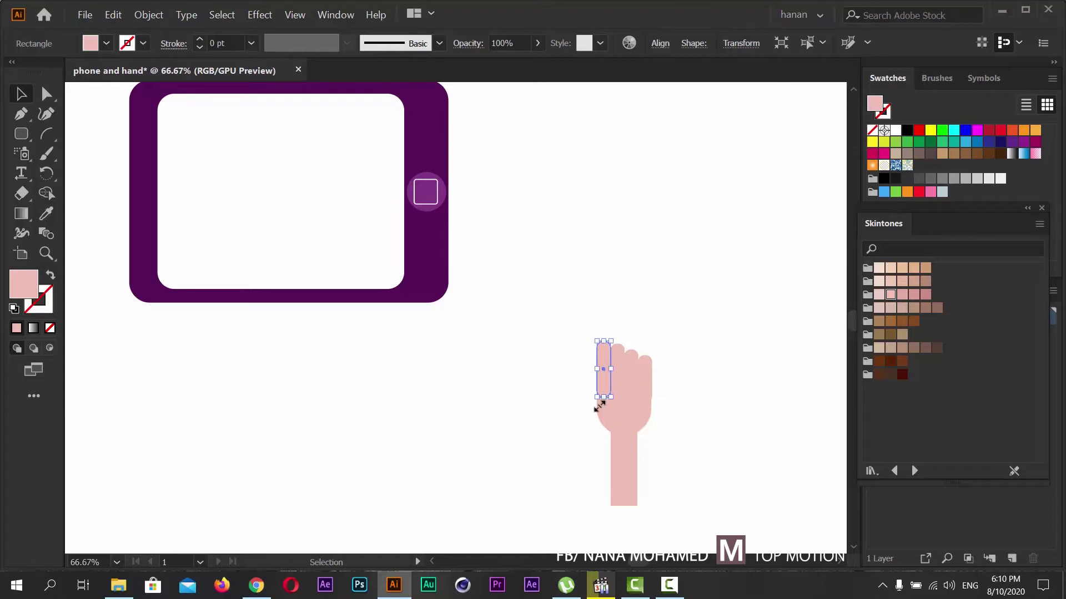
click(521, 361)
- Play the reference clip to study the pointing finger, and duplicate the fourth finger straight up as its upper segment with overlapping ends
click(605, 590)
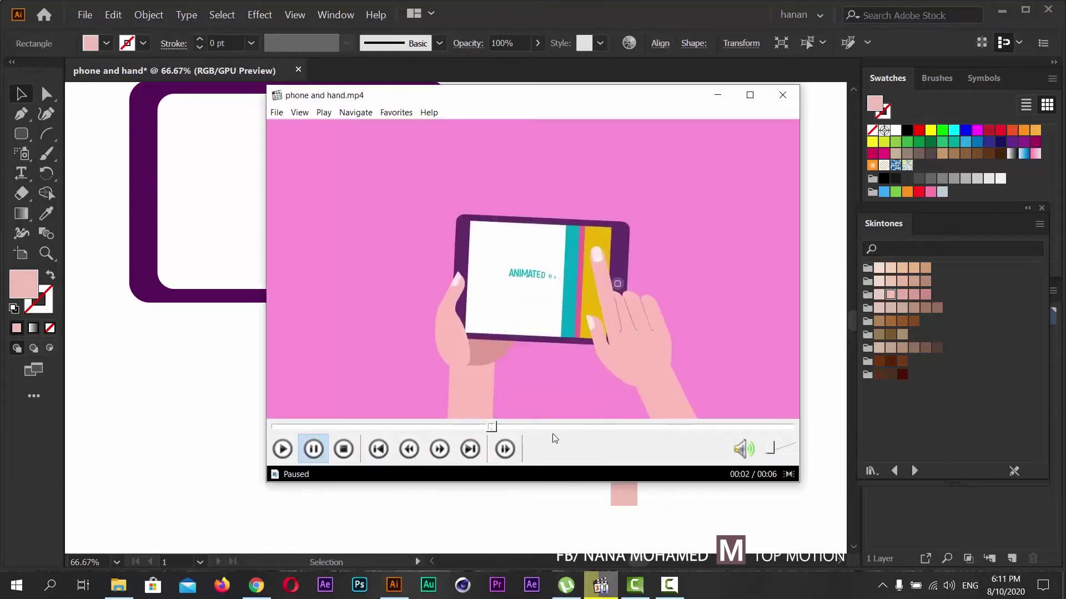
click(446, 426)
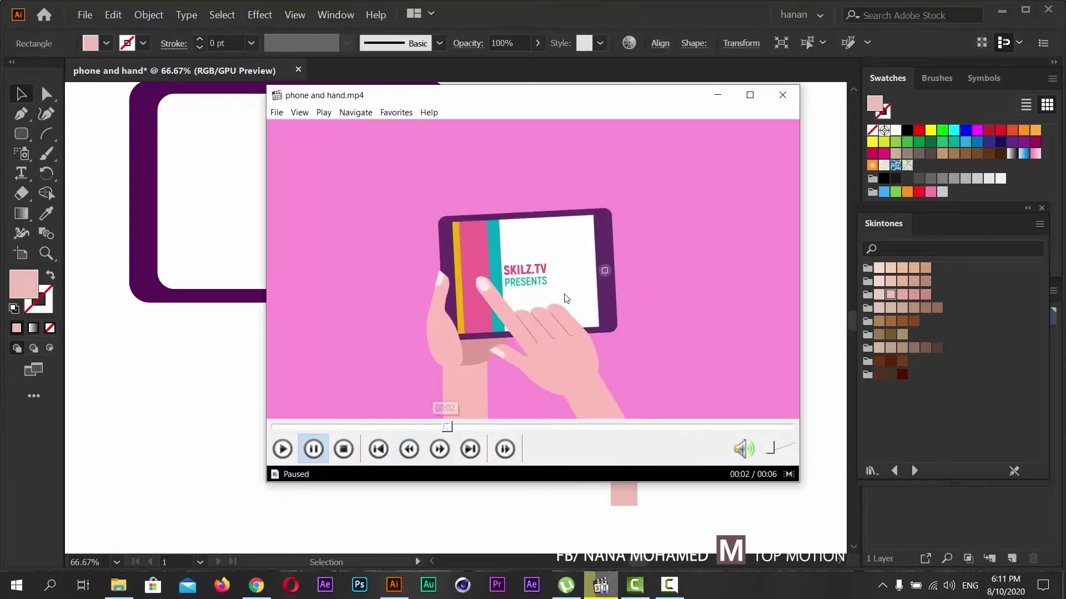
click(389, 329)
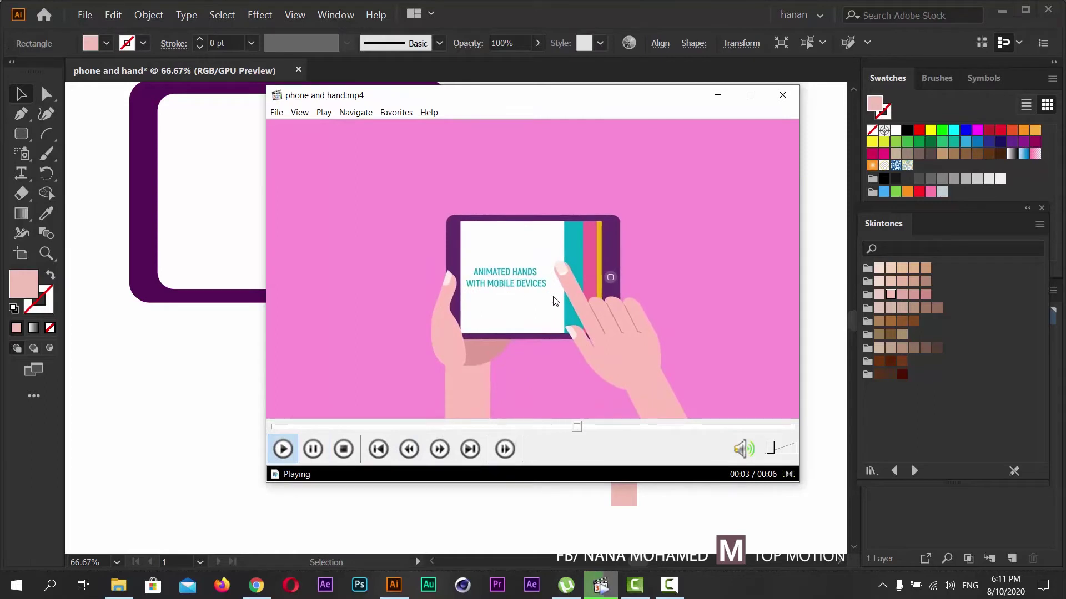
click(588, 276)
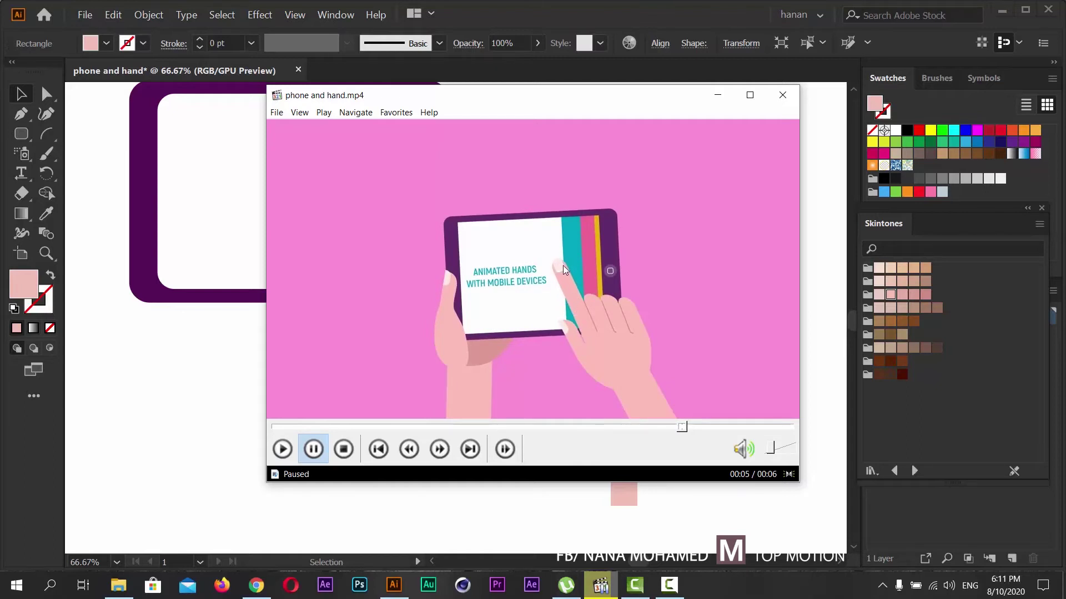
click(730, 104)
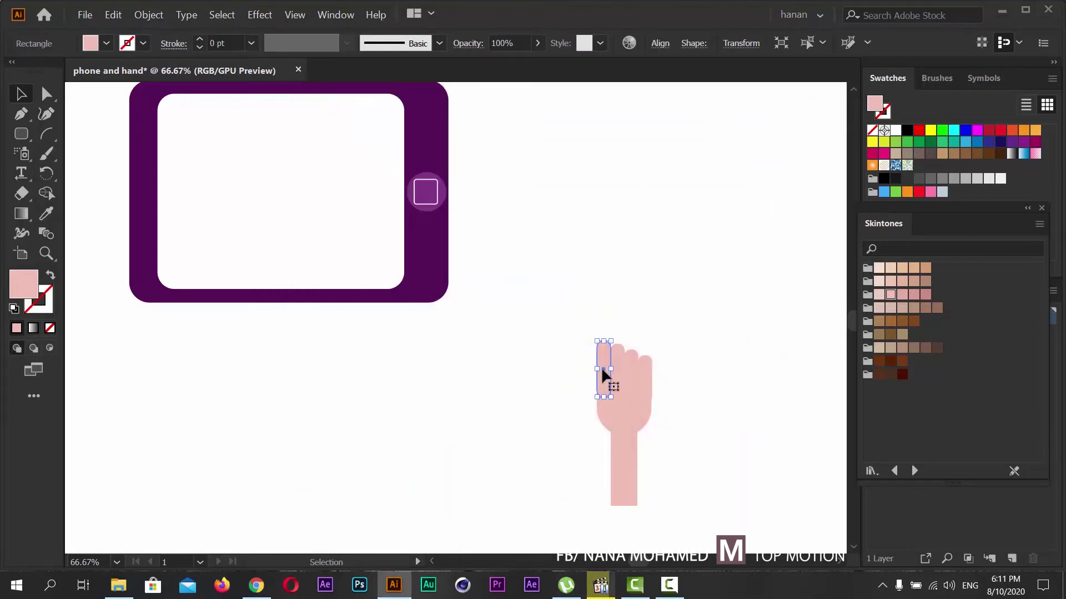
drag(602, 370, 602, 333)
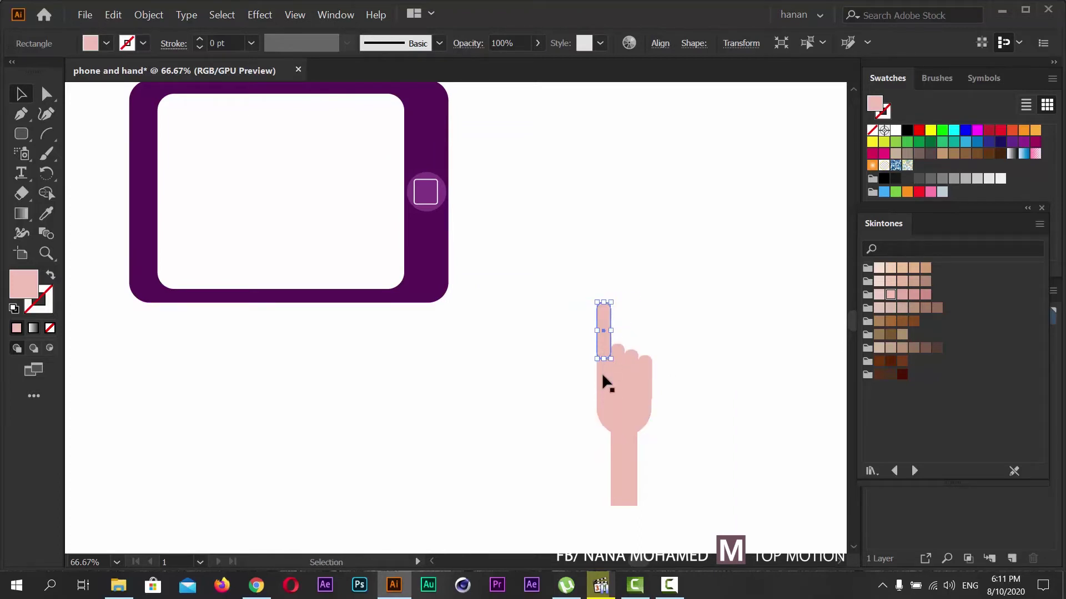
- Examine closely how the rounded ends of the pointing finger's upper and lower segments overlap at the joint
click(47, 253)
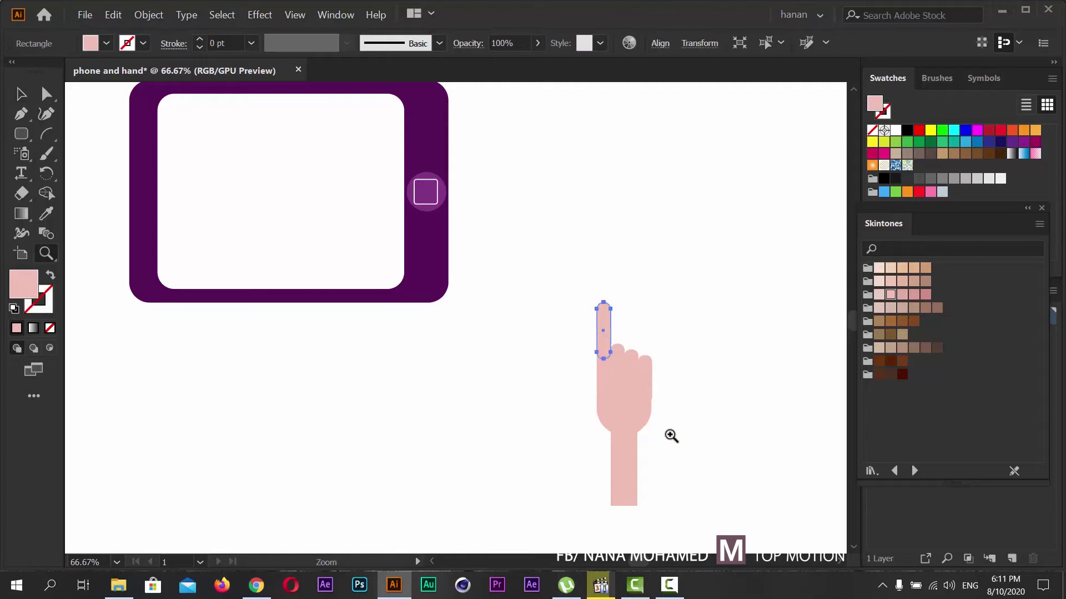
drag(592, 356, 784, 452)
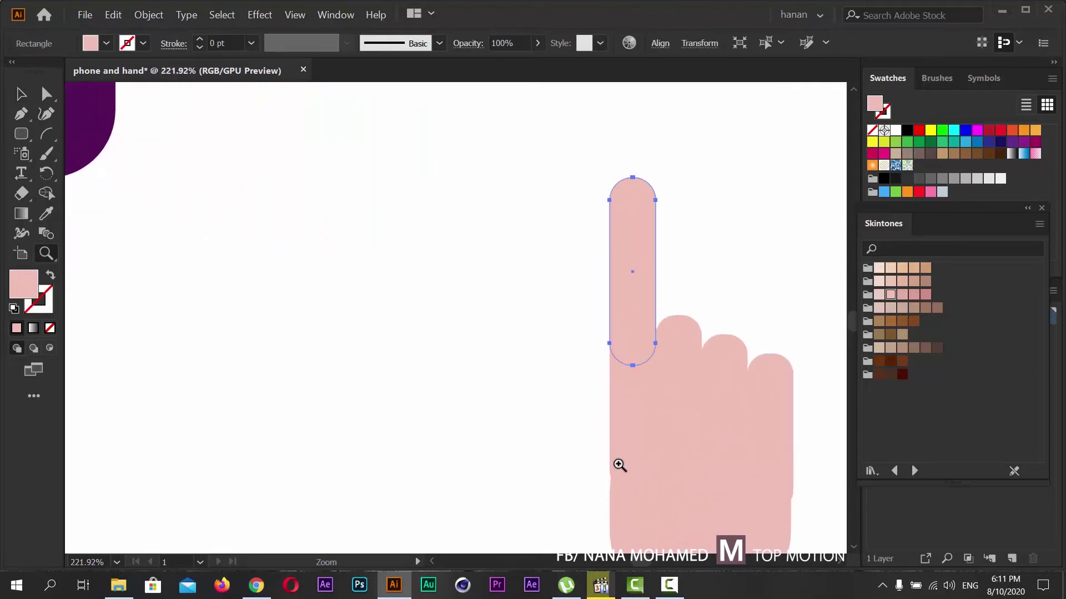
drag(618, 464, 570, 325)
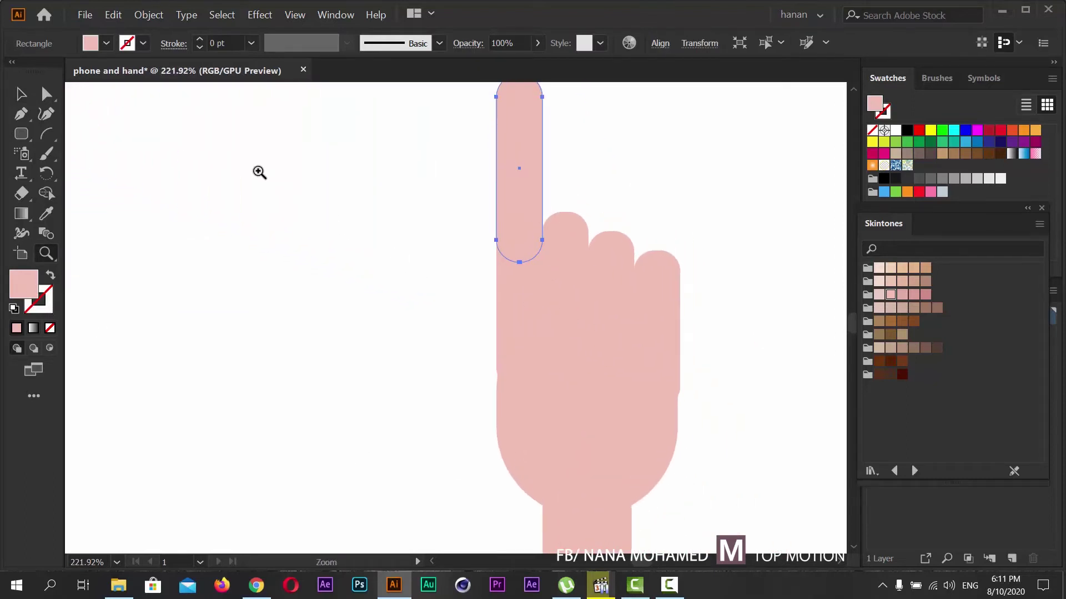
click(21, 94)
drag(538, 190, 520, 293)
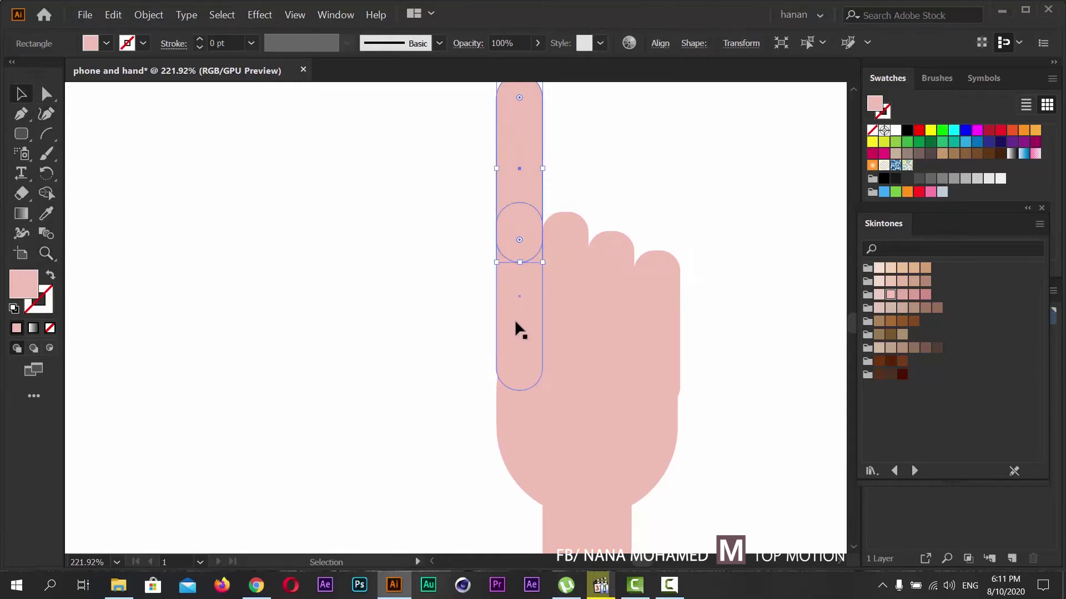
click(515, 318)
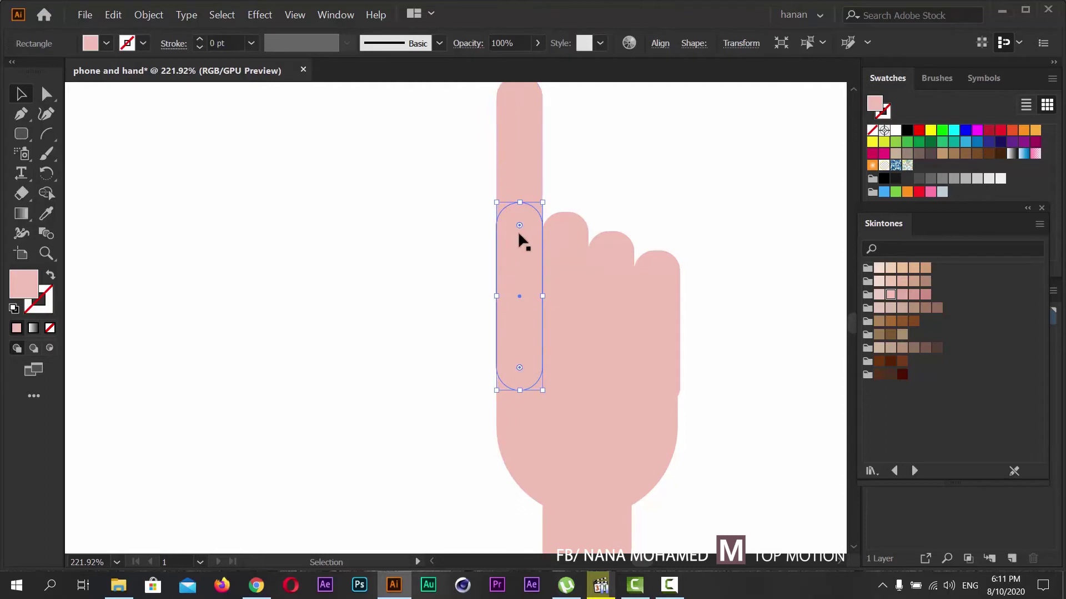
drag(510, 178, 508, 180)
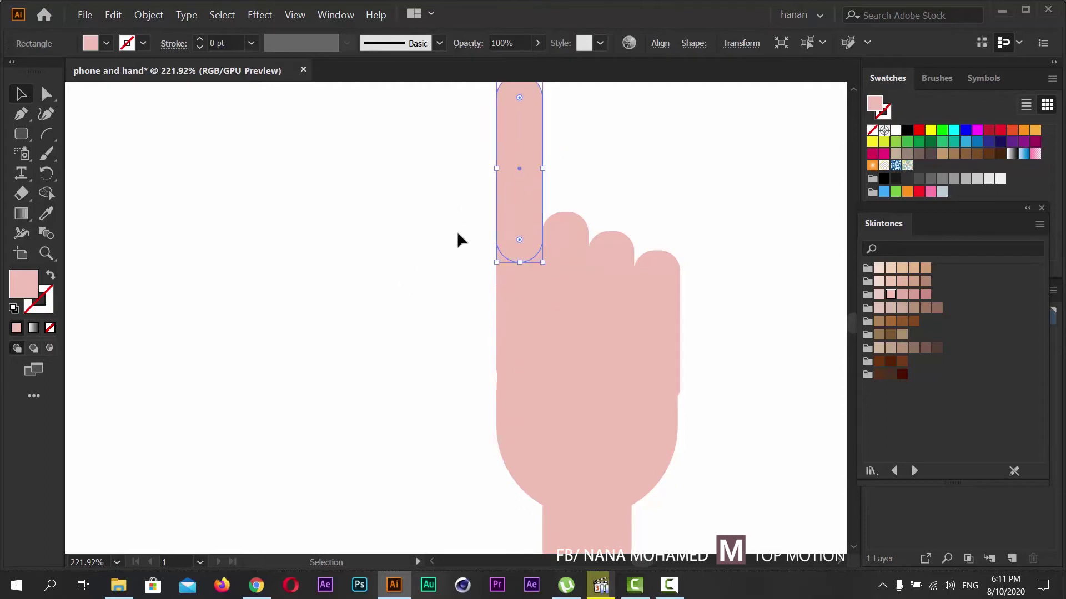
drag(497, 248, 498, 376)
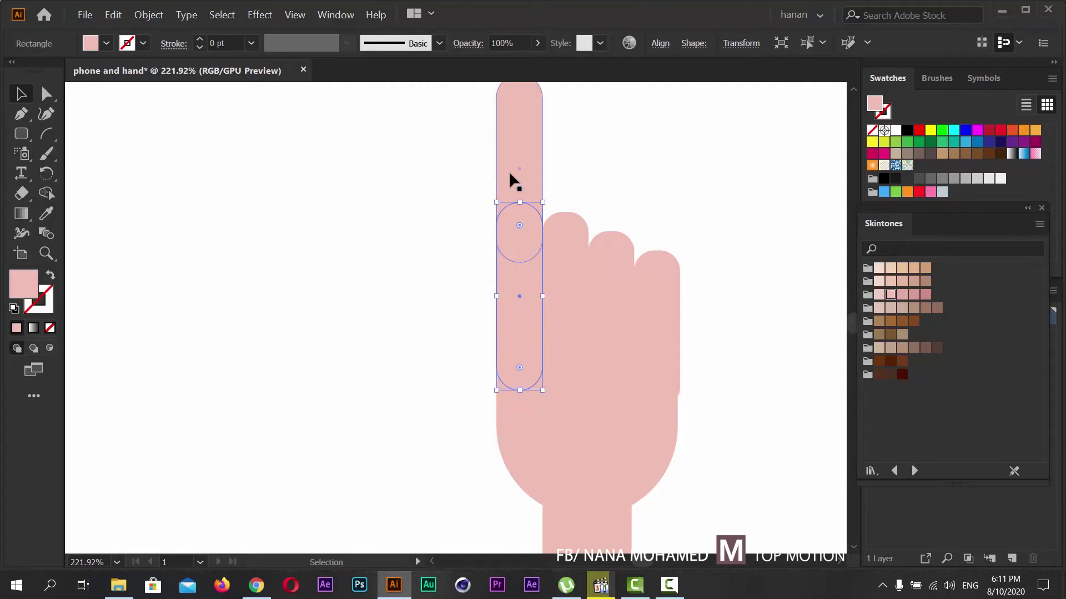
click(501, 191)
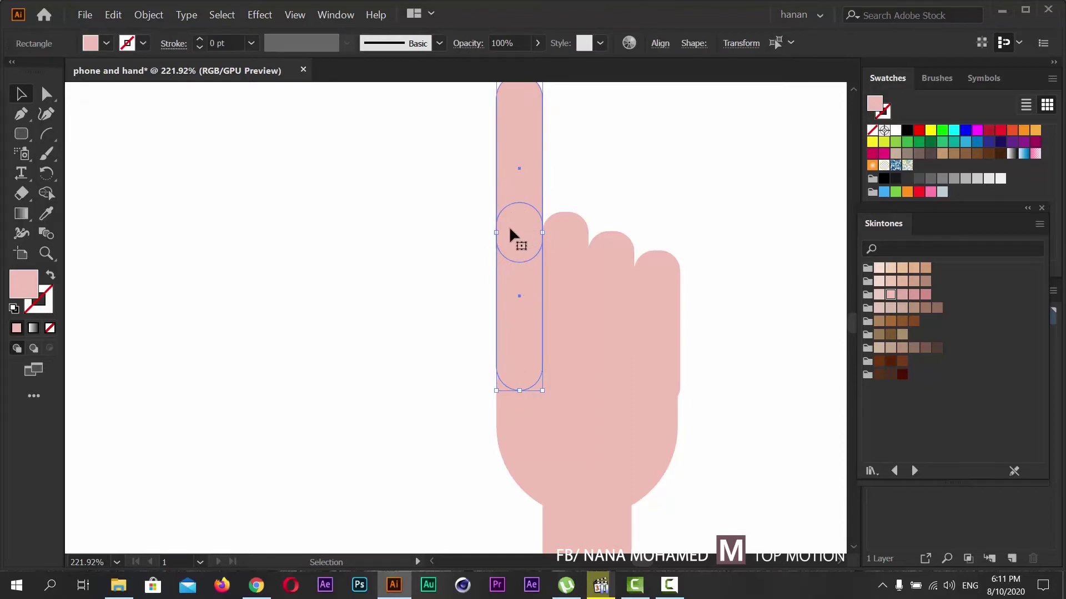
click(608, 135)
- Nudge the pointing finger's upper segment upward in small increments until the overlapping rounded ends form a circle at the joint, and deselect it
click(527, 228)
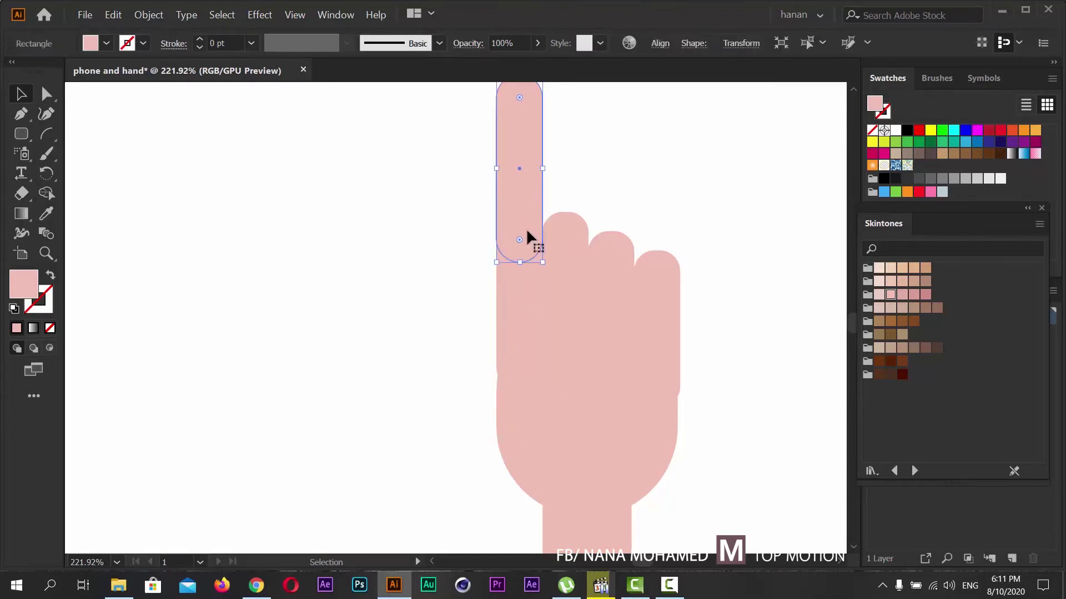
key(Up)
shift+click(501, 275)
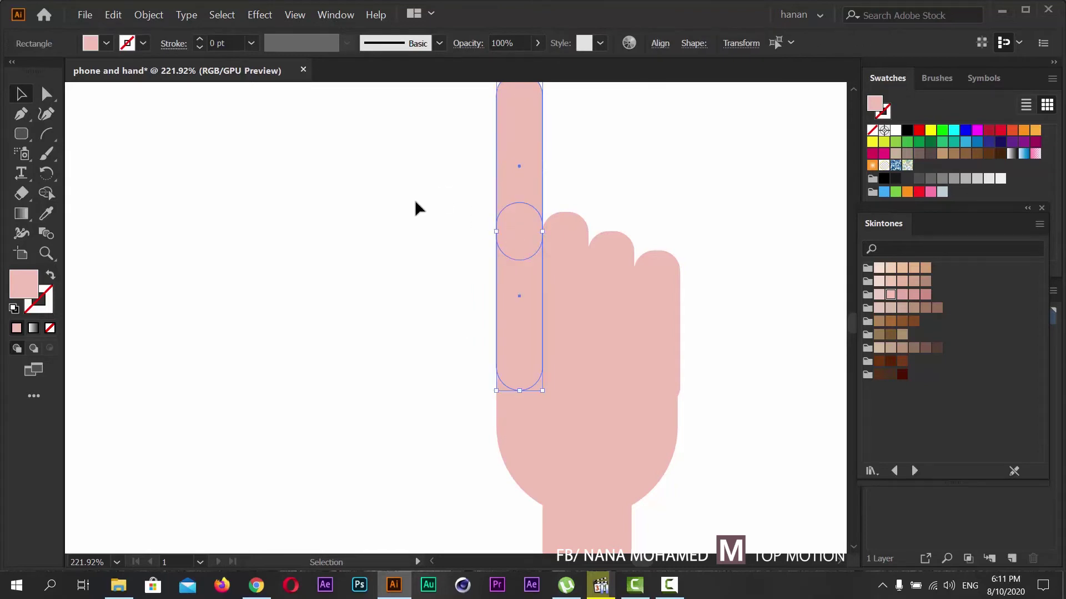
click(524, 156)
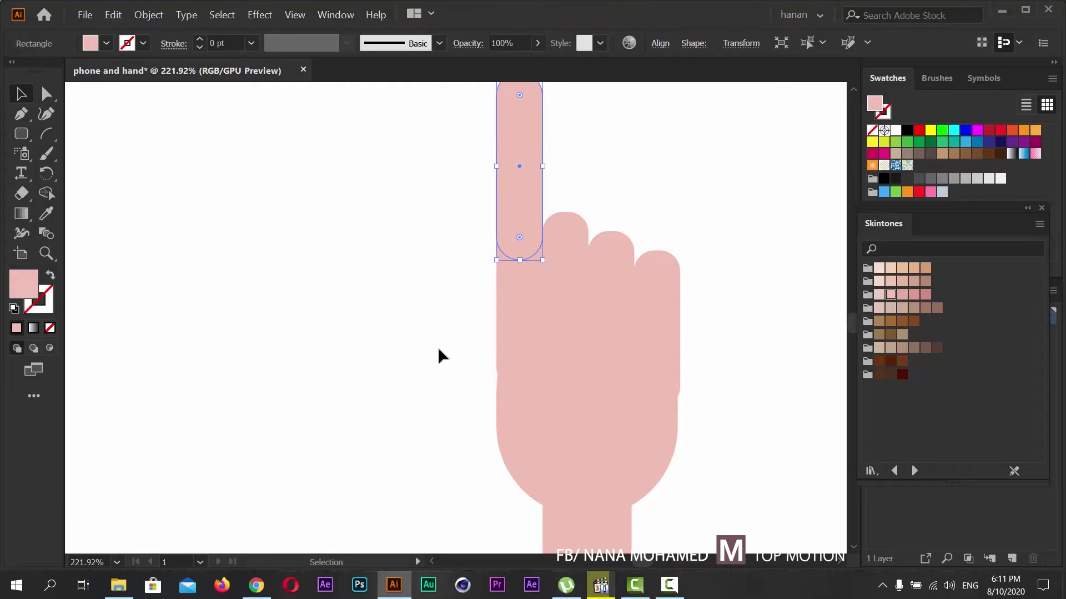
key(Up)
key(Up)
key(Up)
key(Up)
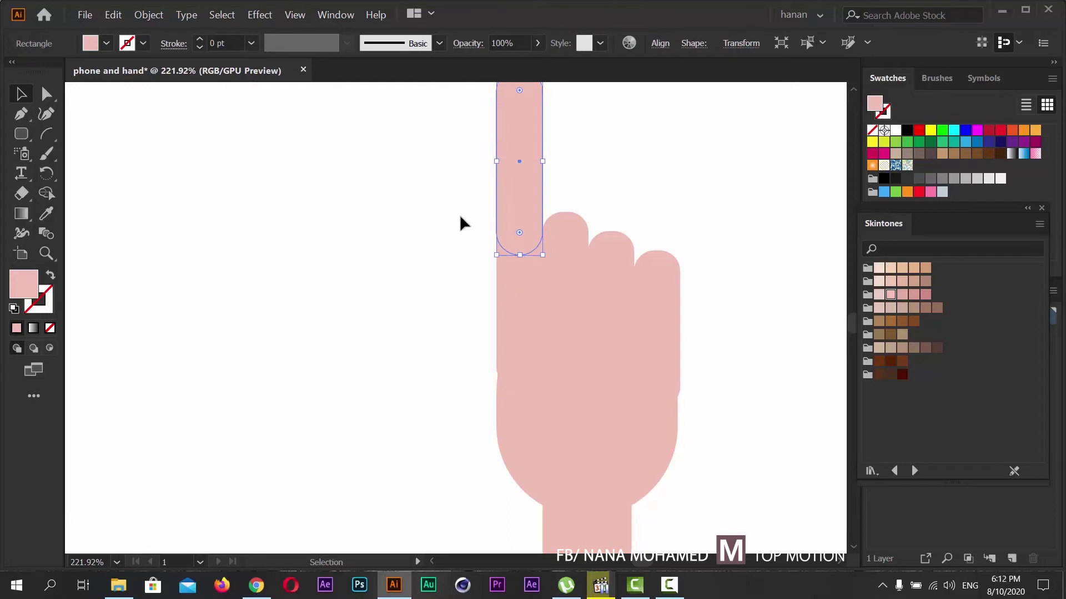
drag(505, 258, 470, 383)
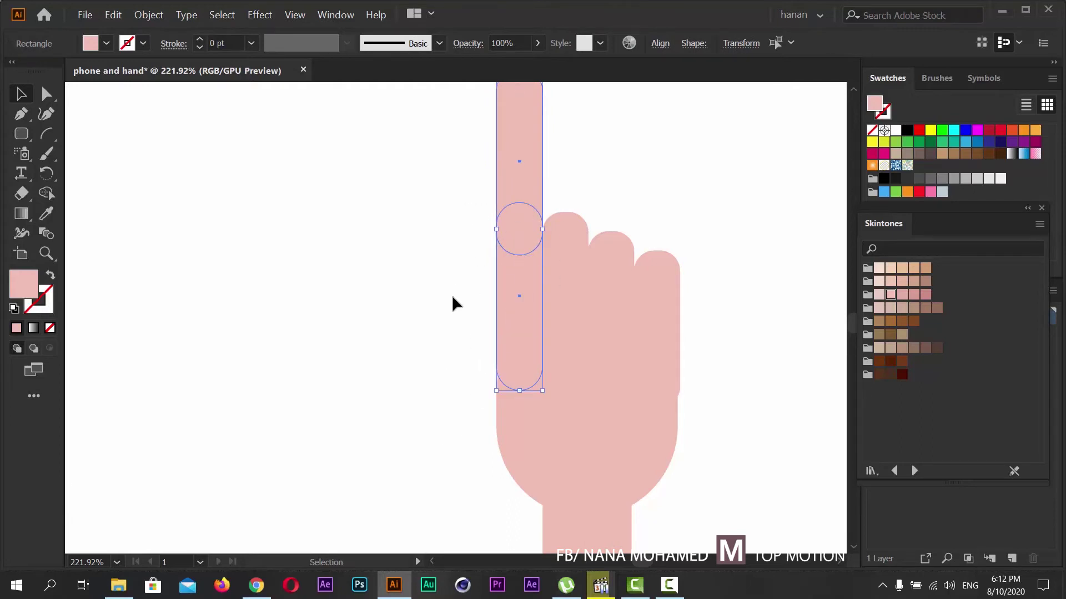
click(442, 278)
click(519, 194)
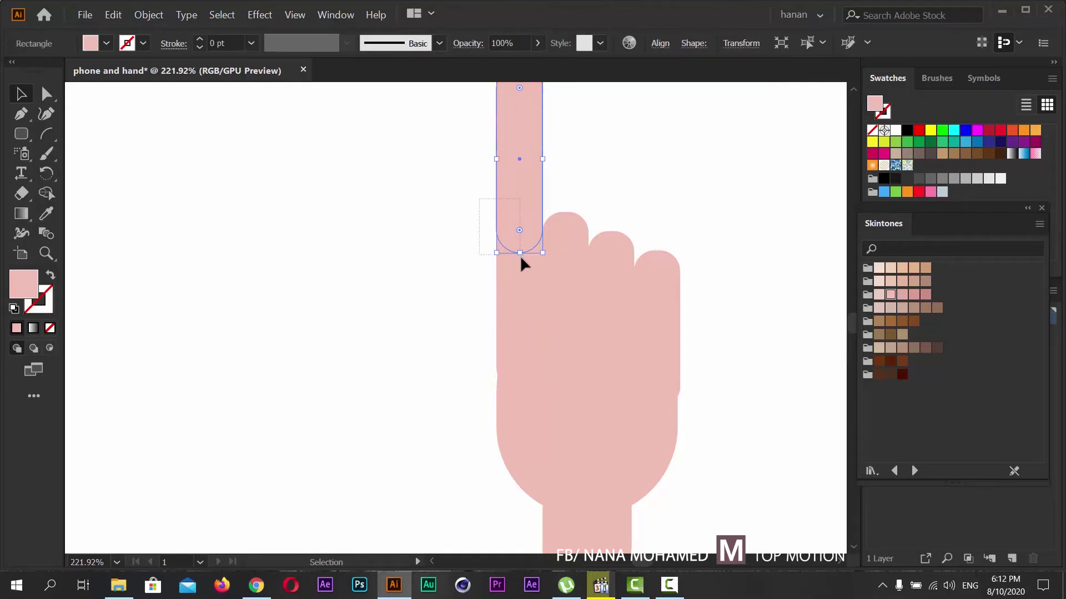
drag(520, 255, 520, 391)
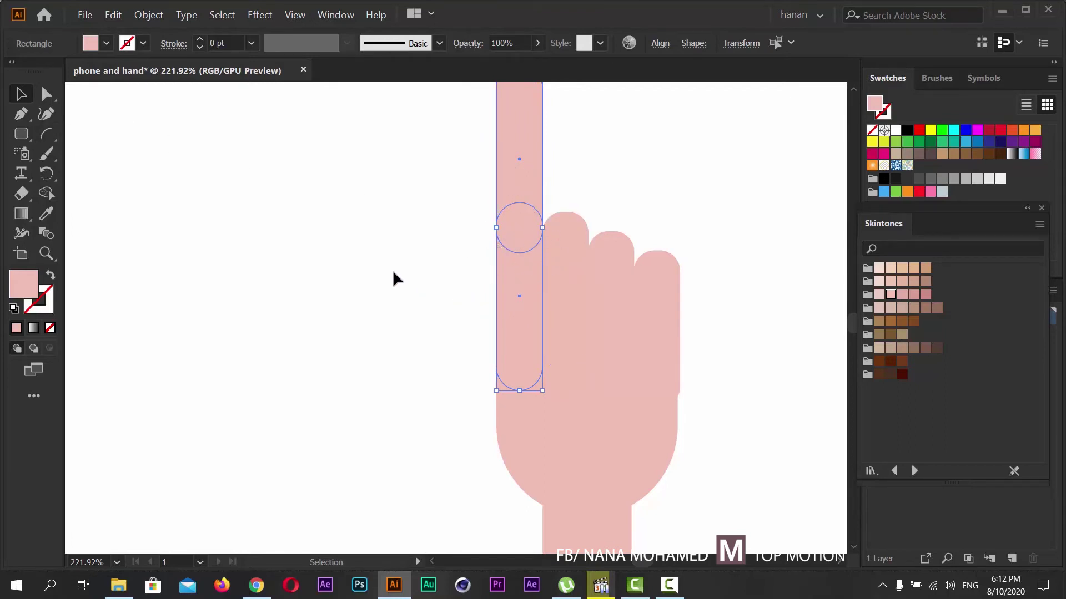
key(ctrl+minus)
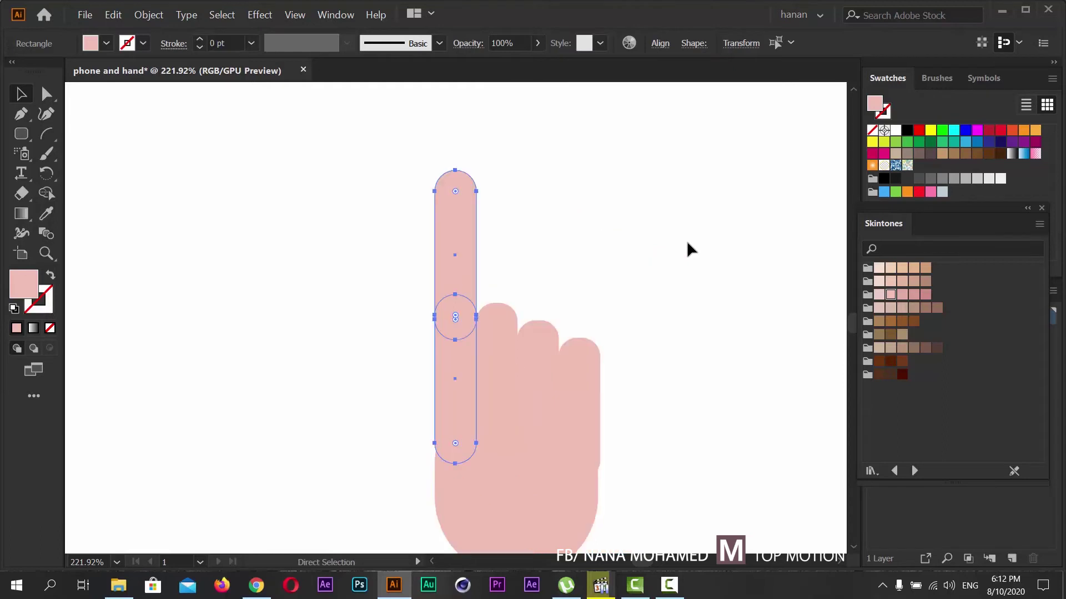
click(639, 191)
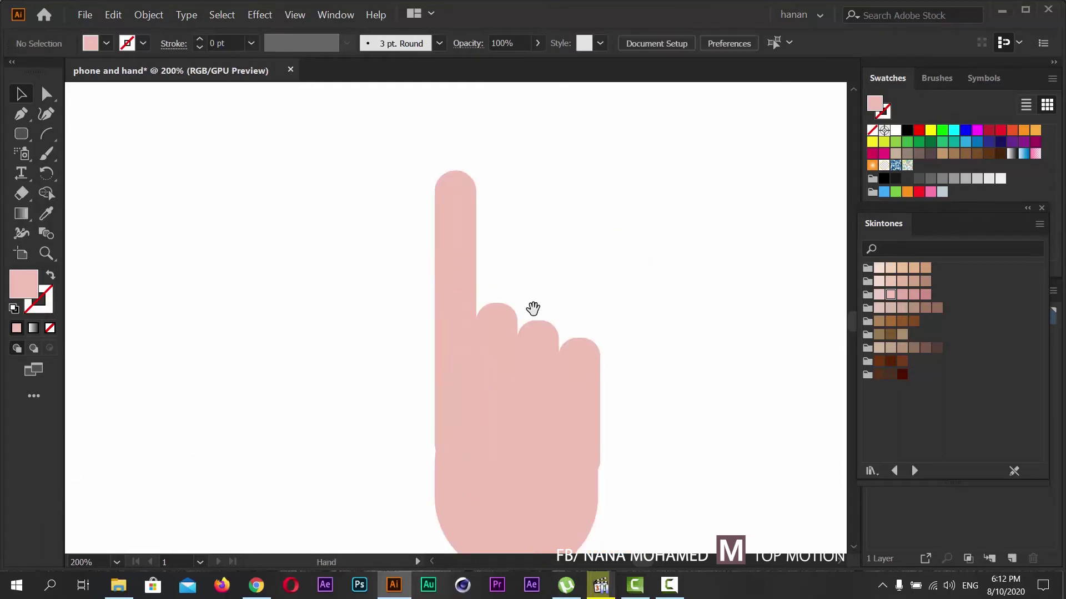
drag(533, 307, 626, 257)
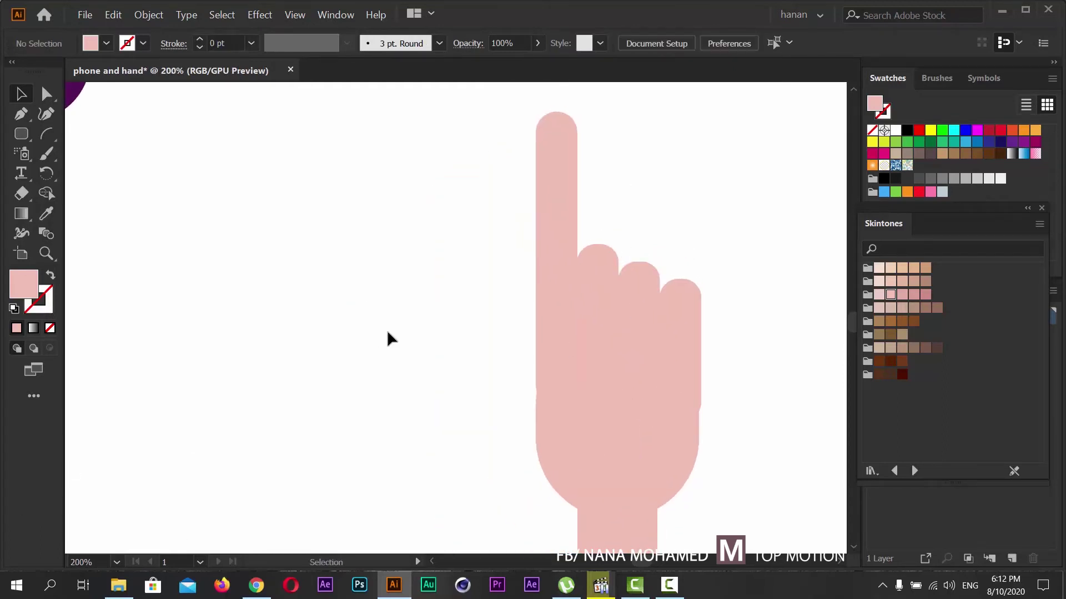
key(ctrl+minus)
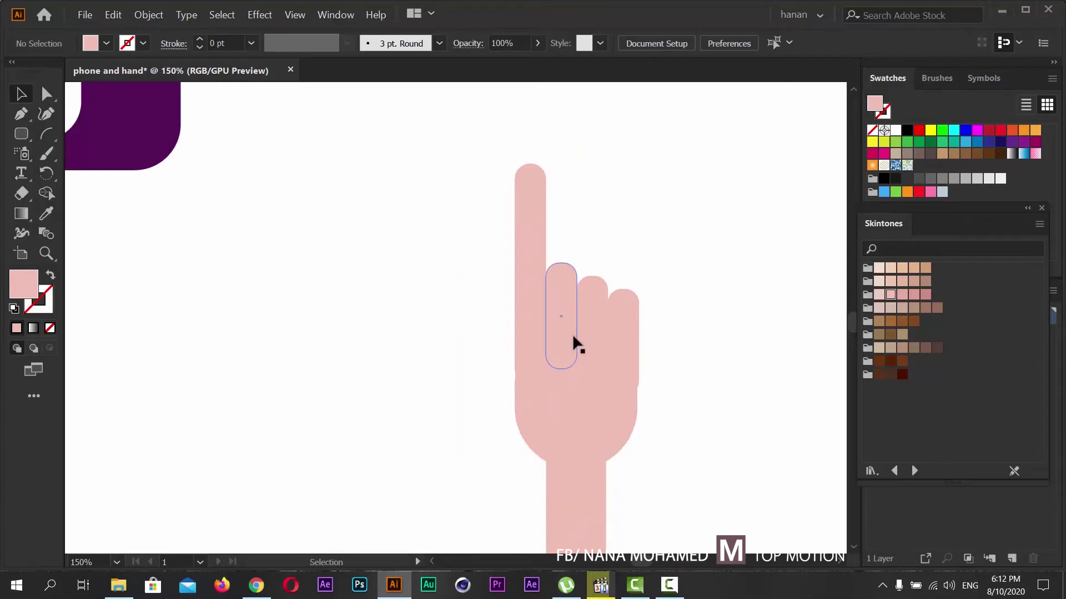
drag(571, 355, 581, 310)
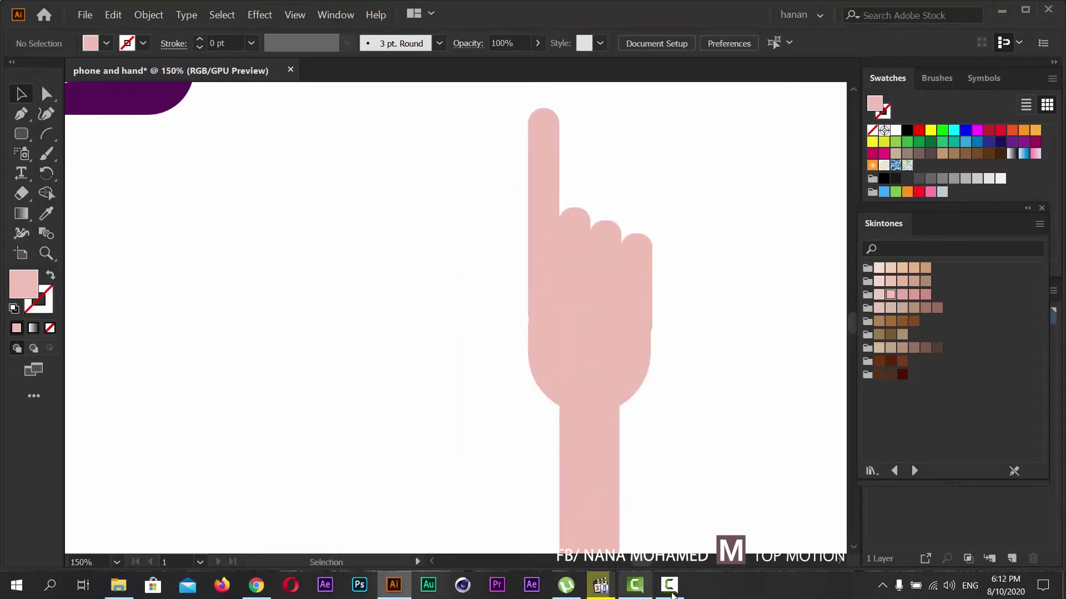
- Check the thumb in the reference clip, and duplicate the pointing finger's upper segment down onto the palm's left edge as a thumb
click(600, 585)
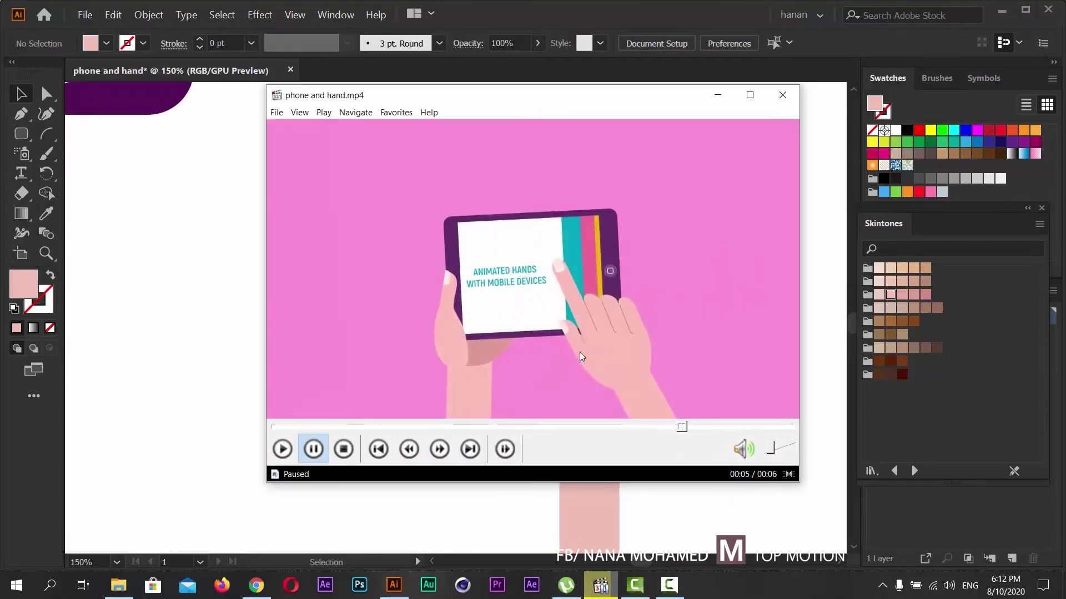
click(582, 550)
mouse_move(553, 288)
mouse_down()
mouse_move(571, 250)
mouse_move(556, 279)
mouse_up()
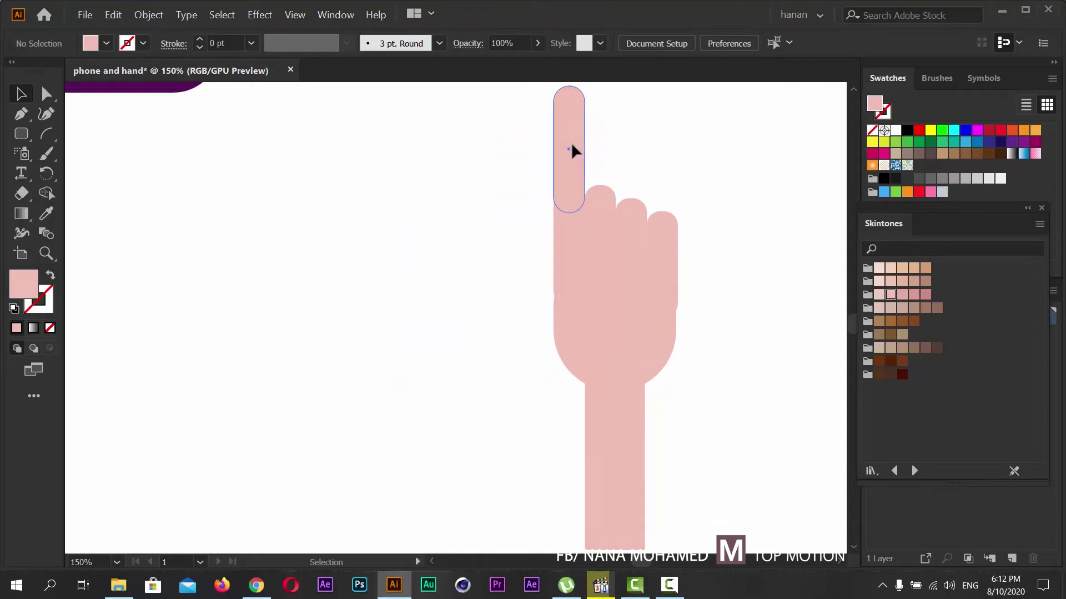
drag(571, 142, 561, 305)
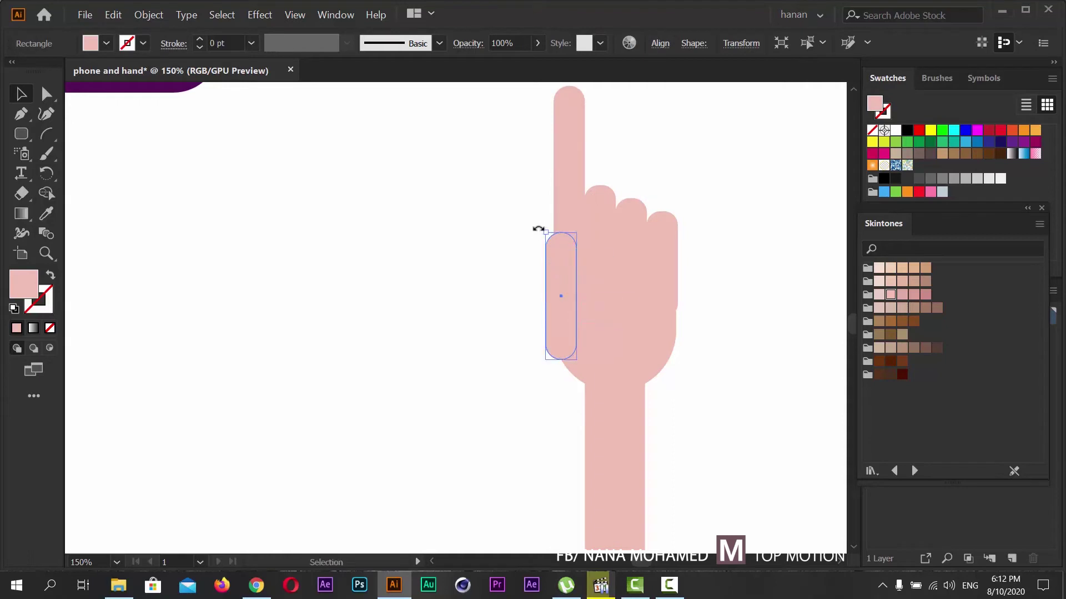
- Tilt the thumb outward to the left and position its lower end inside the palm's left edge, then deselect it
drag(538, 229, 531, 235)
drag(561, 297, 555, 282)
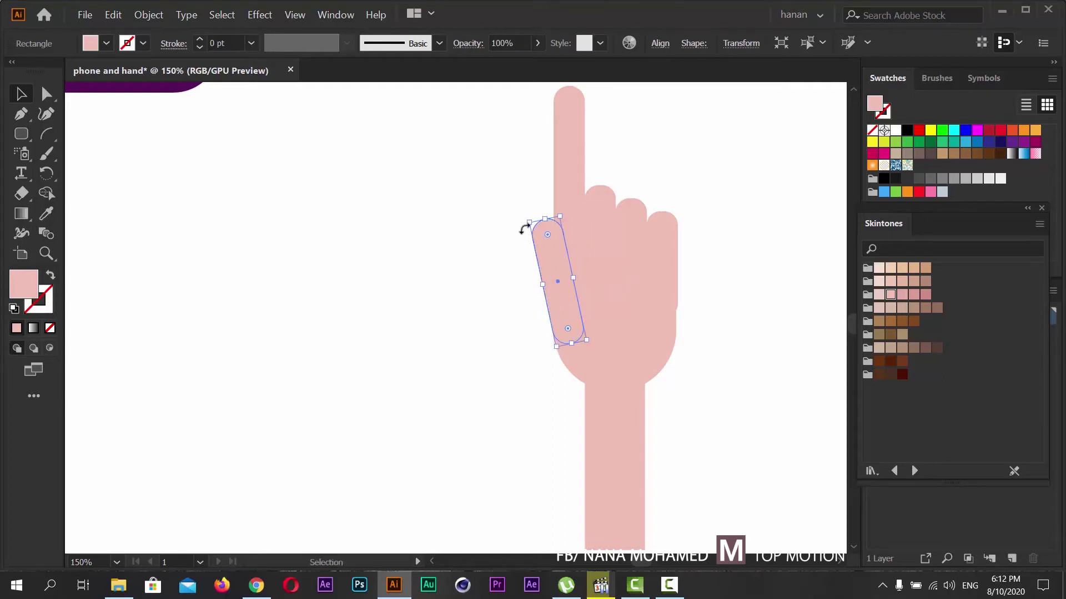
drag(524, 222, 518, 228)
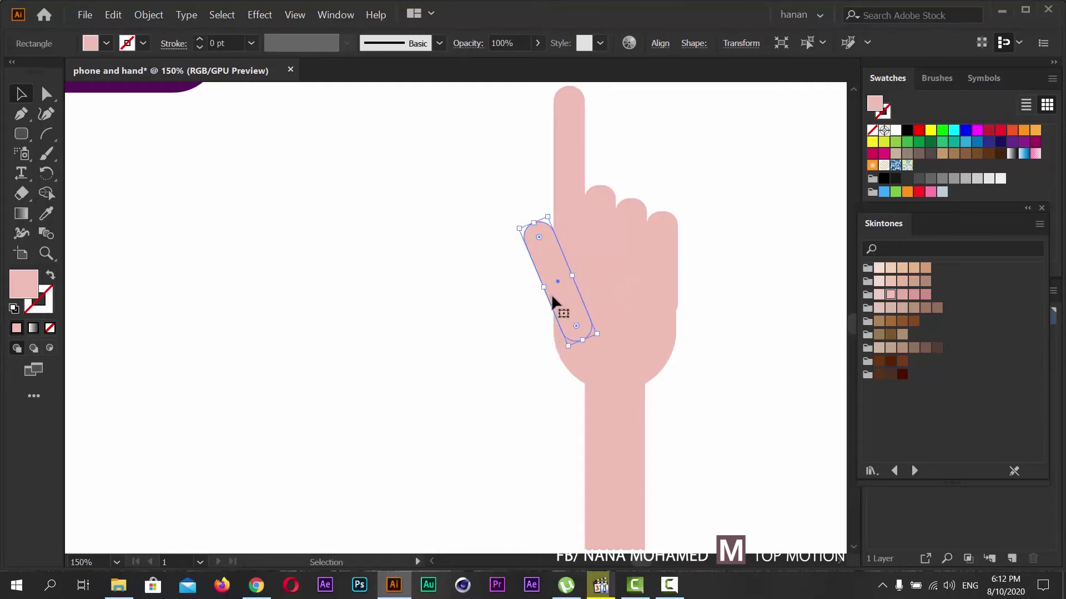
drag(556, 291, 549, 299)
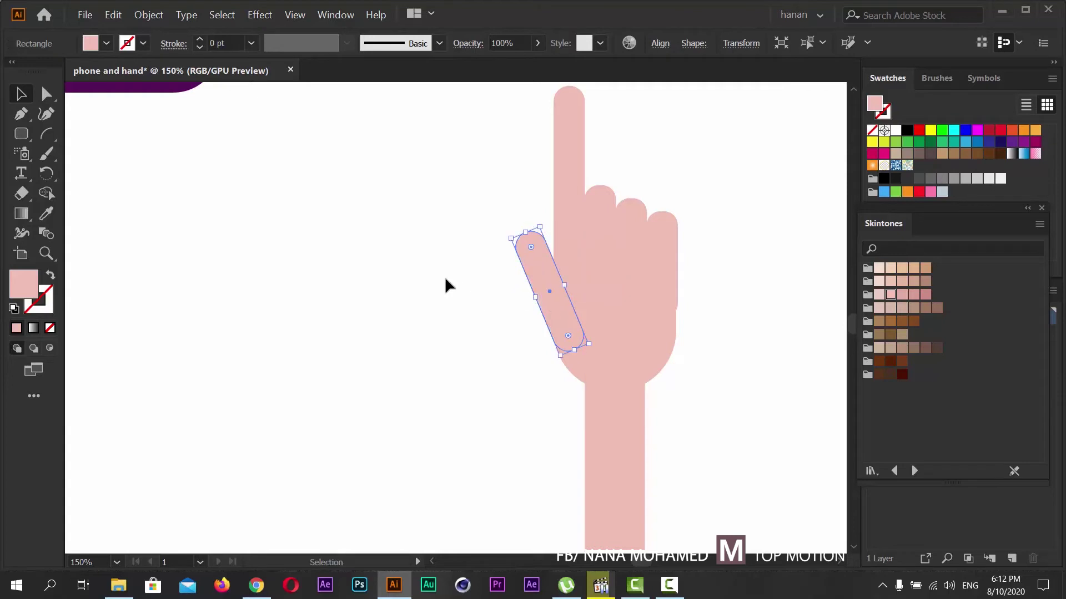
click(186, 305)
- Widen the rounded palm shape slightly to the right so its edge lines up with the outermost finger
scroll(555, 384, up, 3)
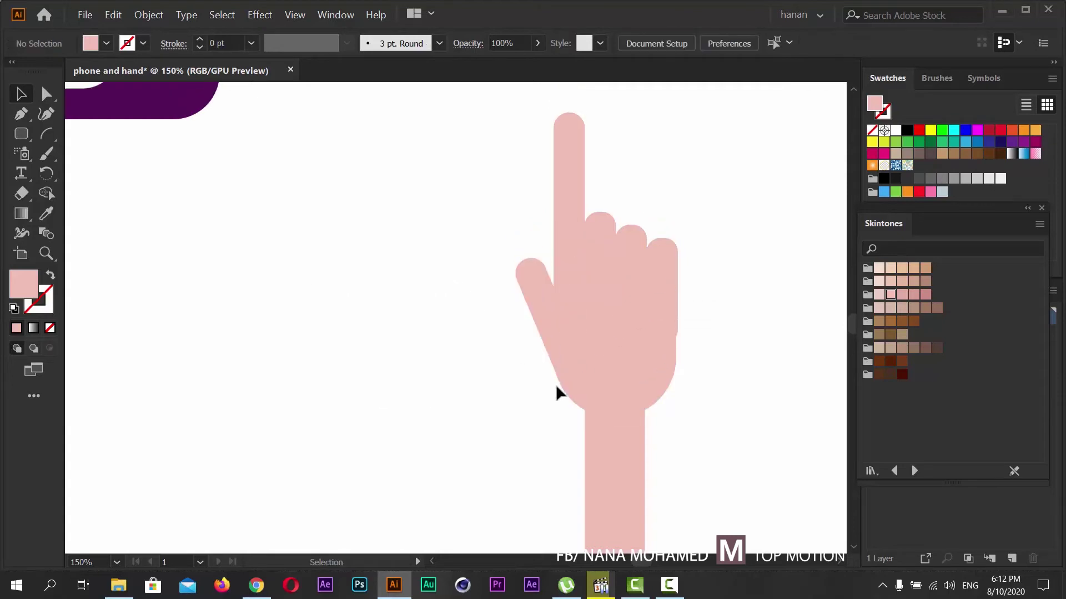
scroll(482, 357, up, 1)
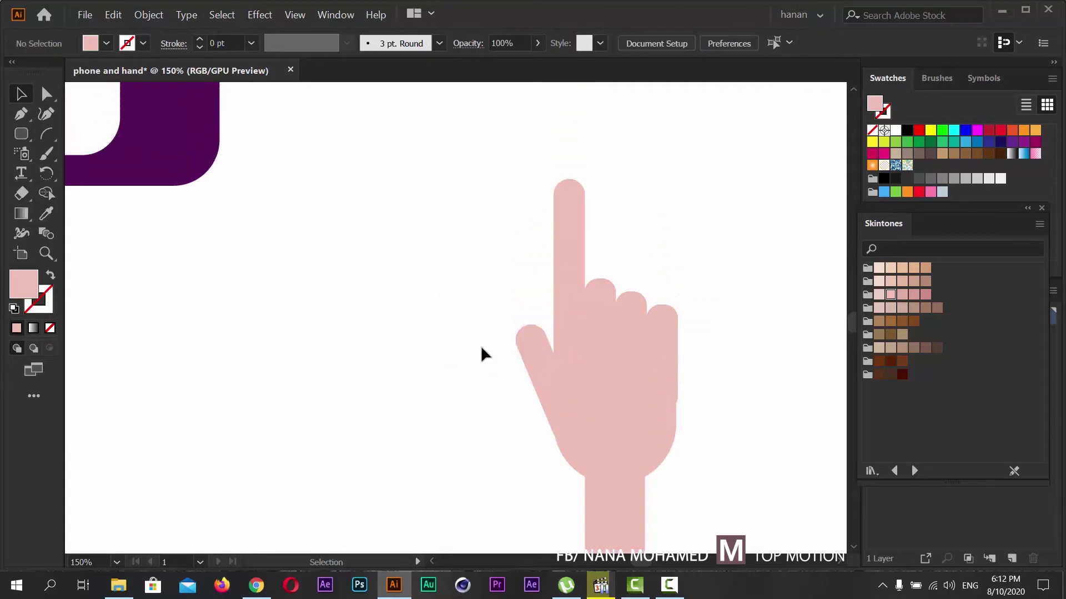
click(659, 376)
click(642, 421)
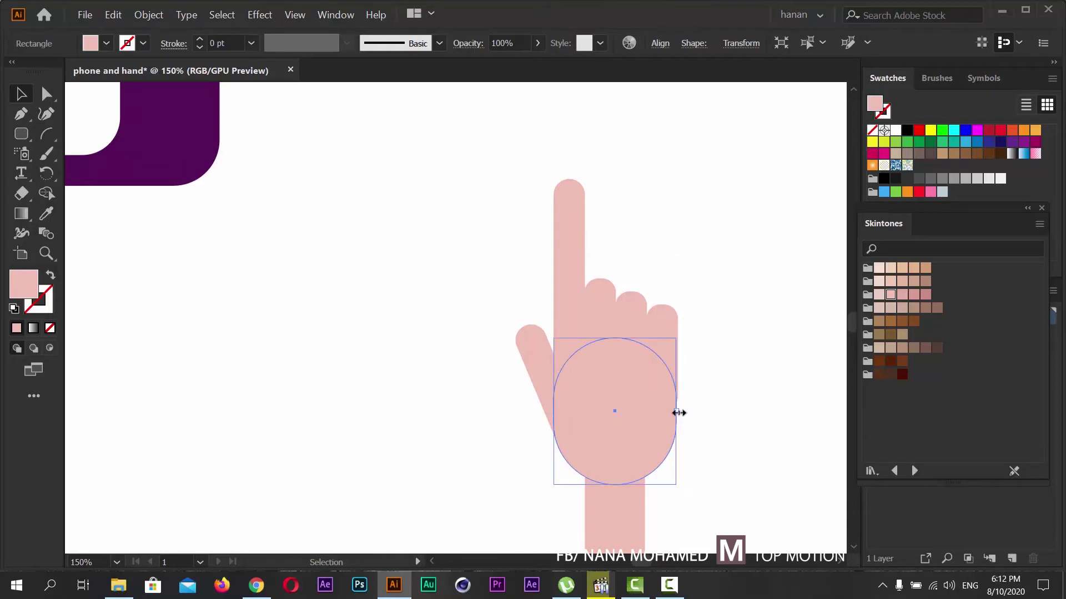
drag(678, 413, 680, 413)
click(709, 373)
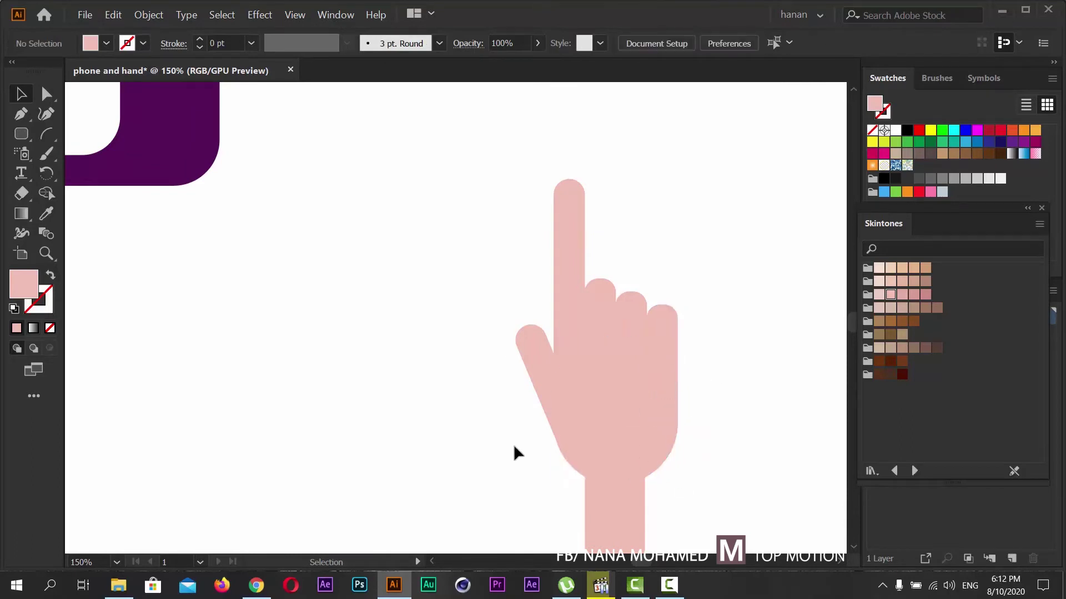
- Save the document as the Illustrator 2020 file "phone and hand" in the كورس الفلات موشن فرى folder on Local Disk (E:)
scroll(451, 353, down, 5)
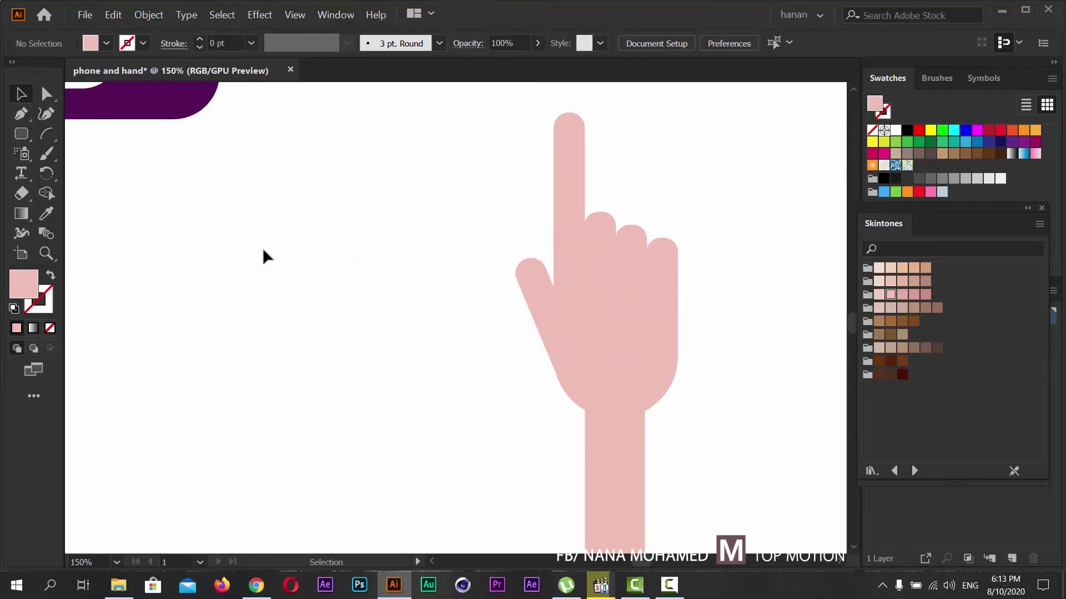
key(a)
key(ctrl+shift+s)
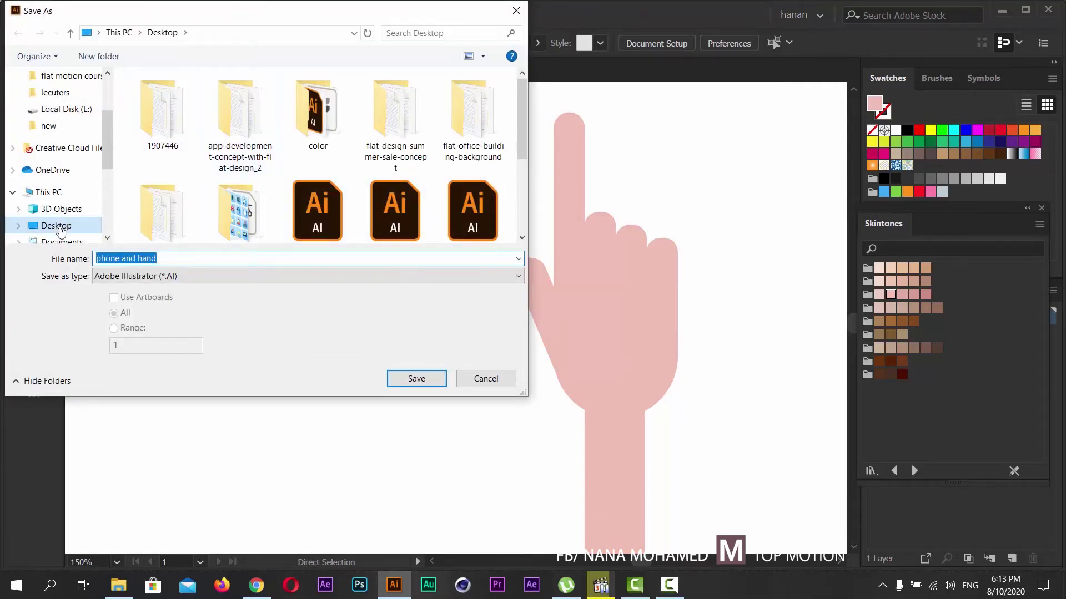
scroll(60, 222, down, 2)
click(49, 159)
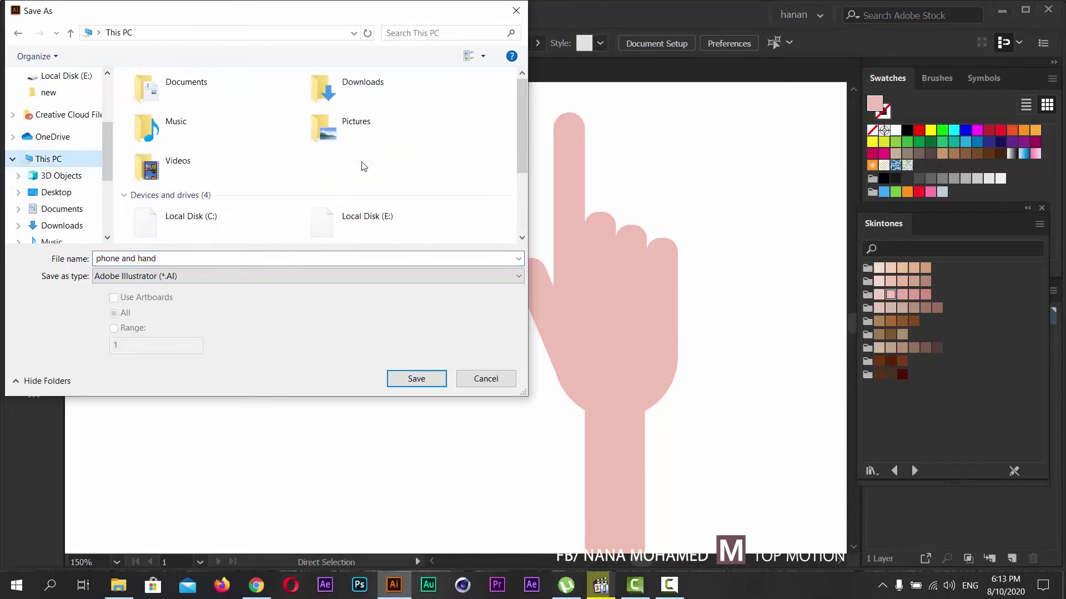
double_click(365, 222)
scroll(391, 160, down, 3)
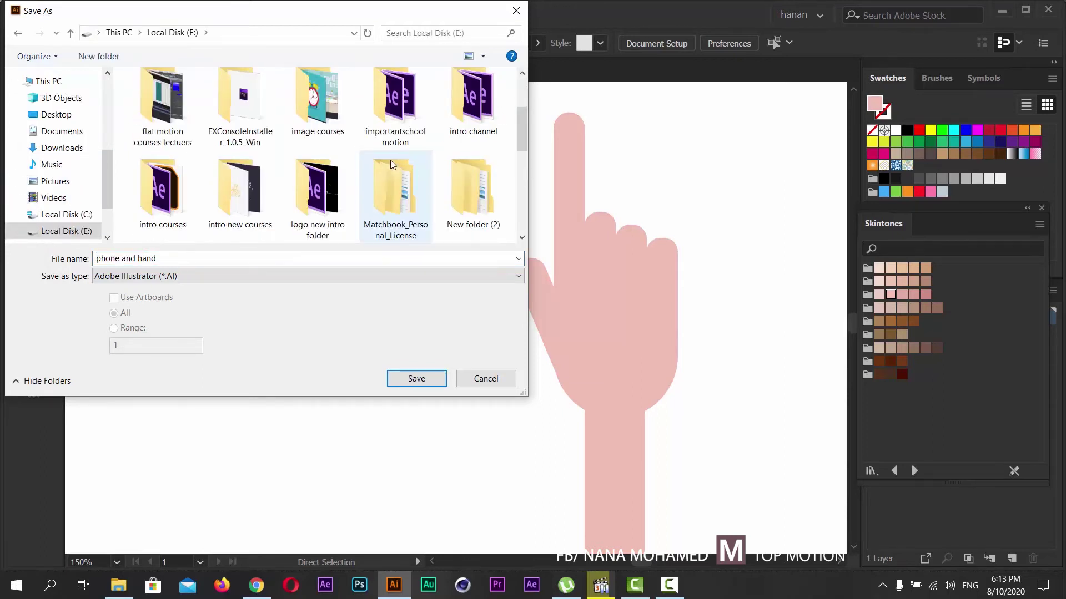
scroll(394, 174, down, 2)
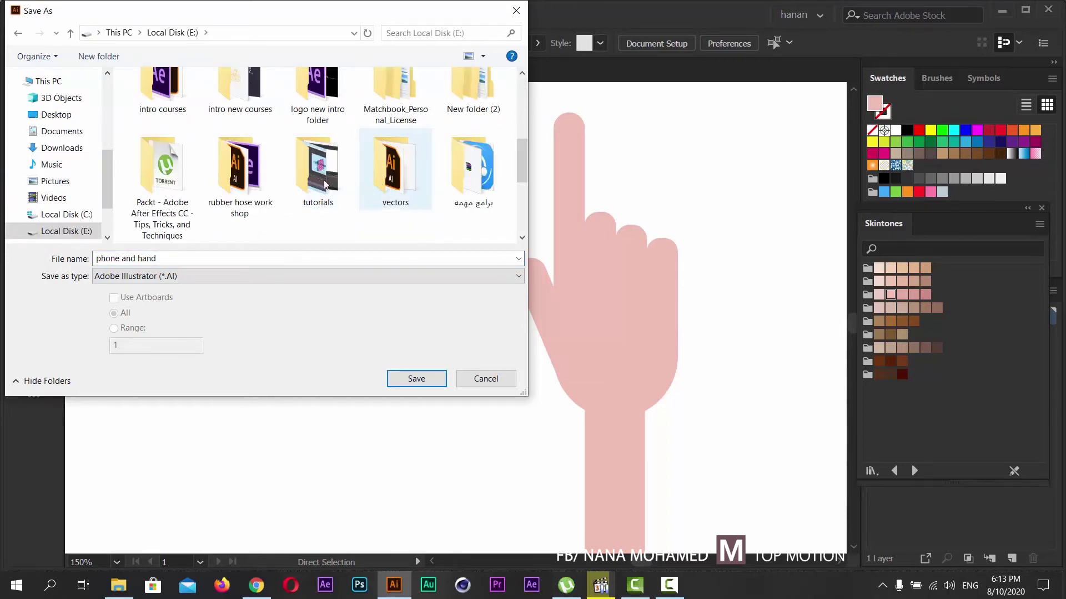
scroll(178, 200, down, 2)
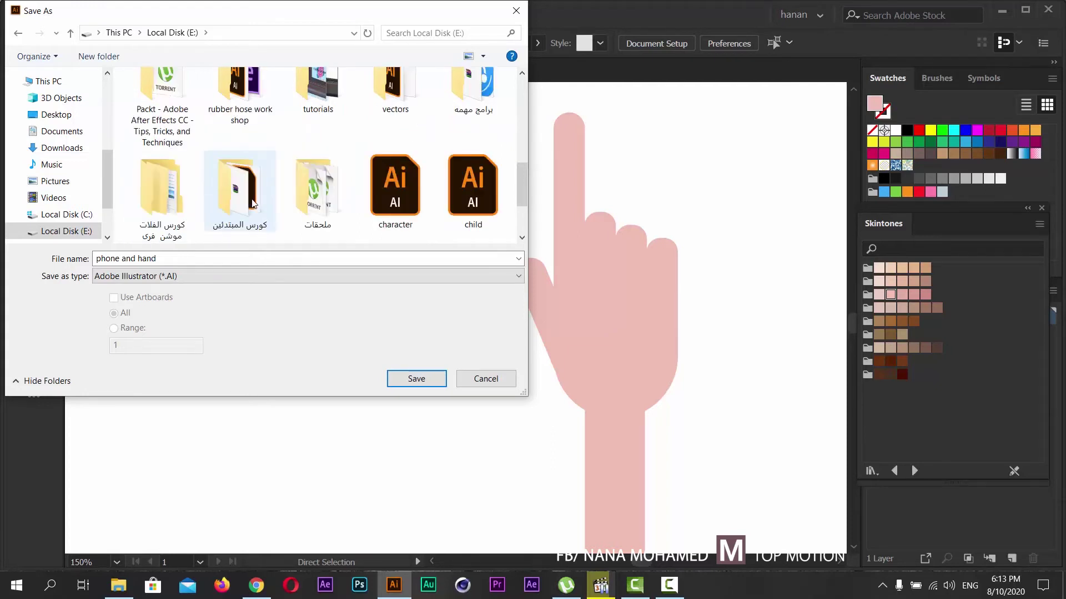
click(161, 208)
double_click(161, 208)
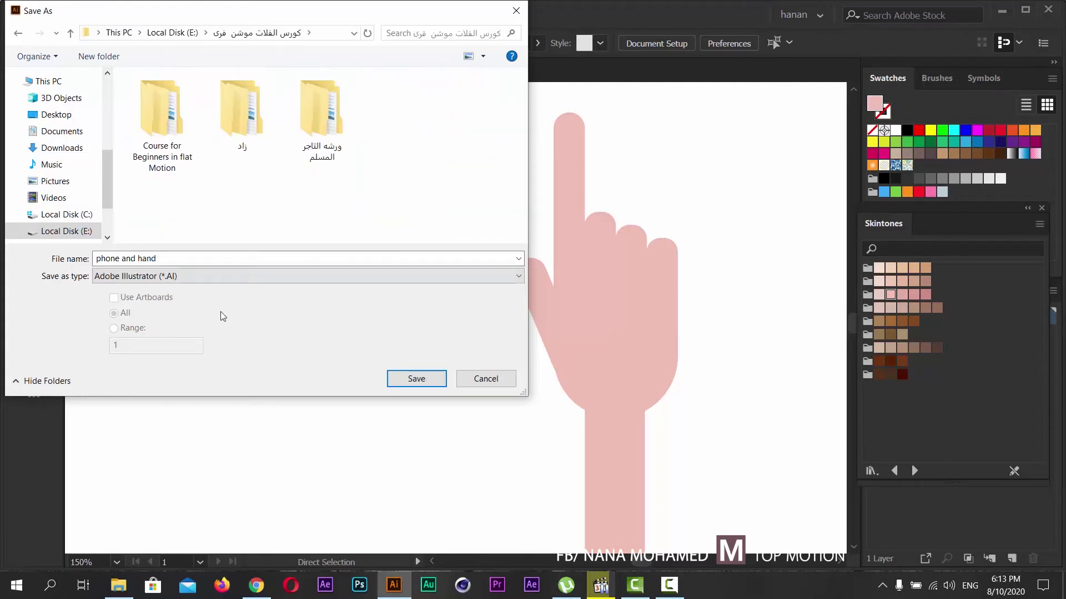
click(416, 380)
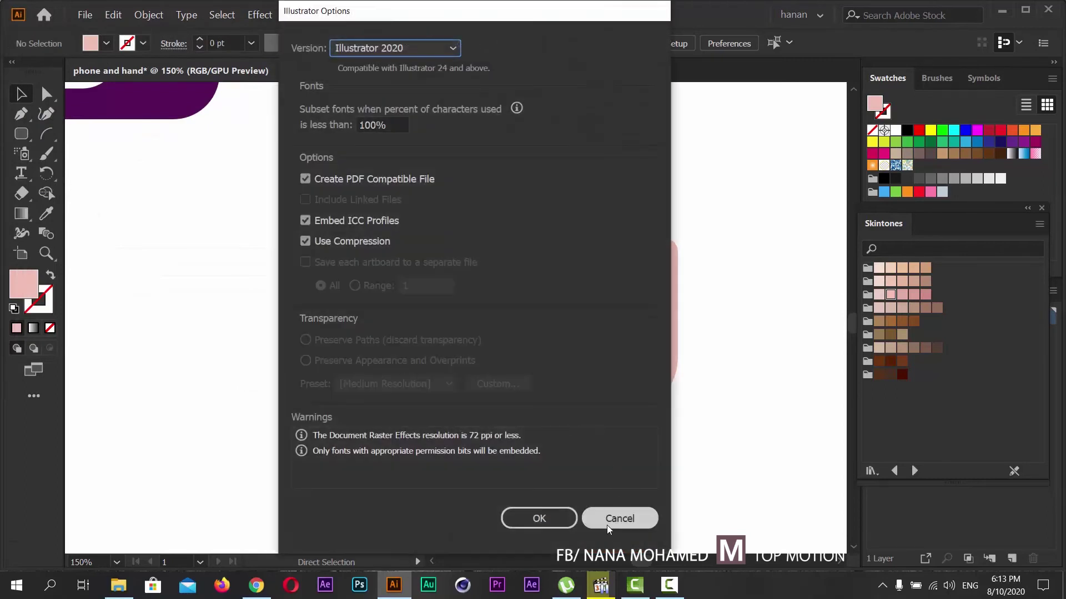
click(541, 516)
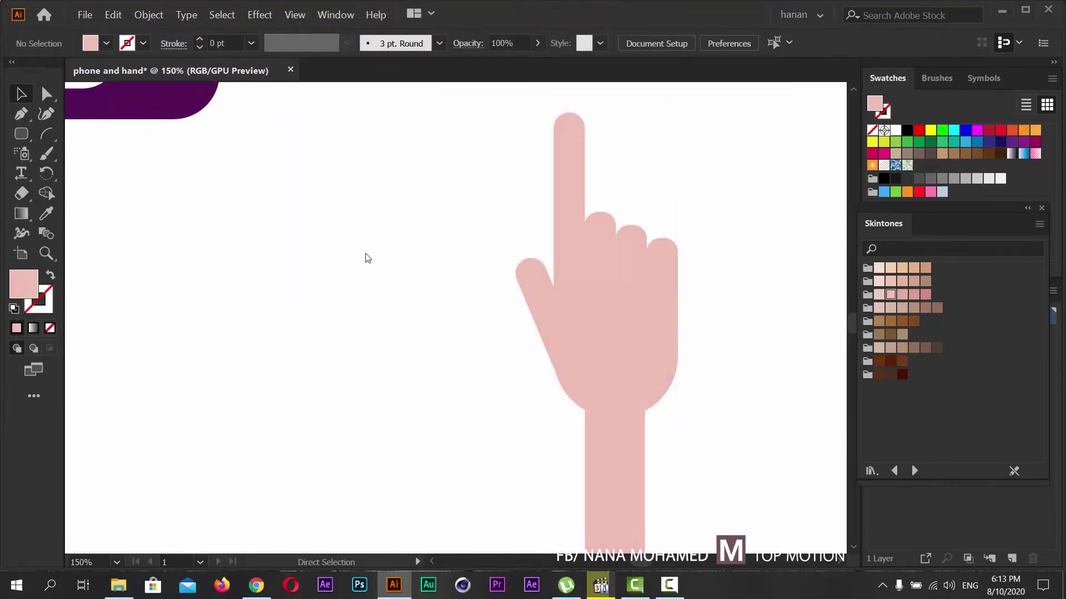
- Select all the pointing hand's shapes, including the forearm, and enlarge them proportionally about their center by roughly half
scroll(410, 205, up, 4)
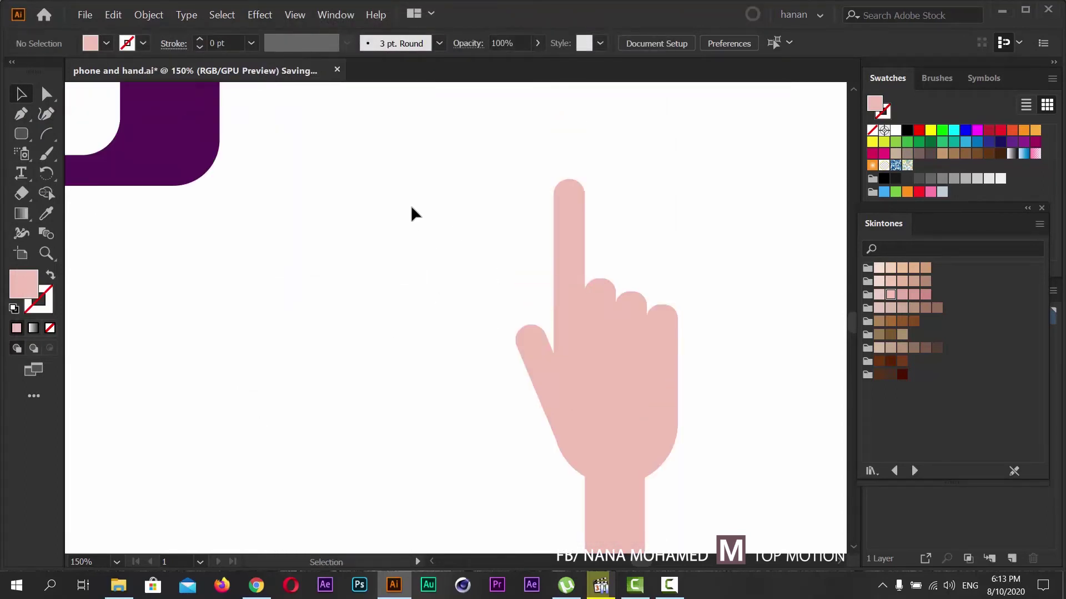
key(ctrl+minus)
key(ctrl+minus)
key(ctrl+minus)
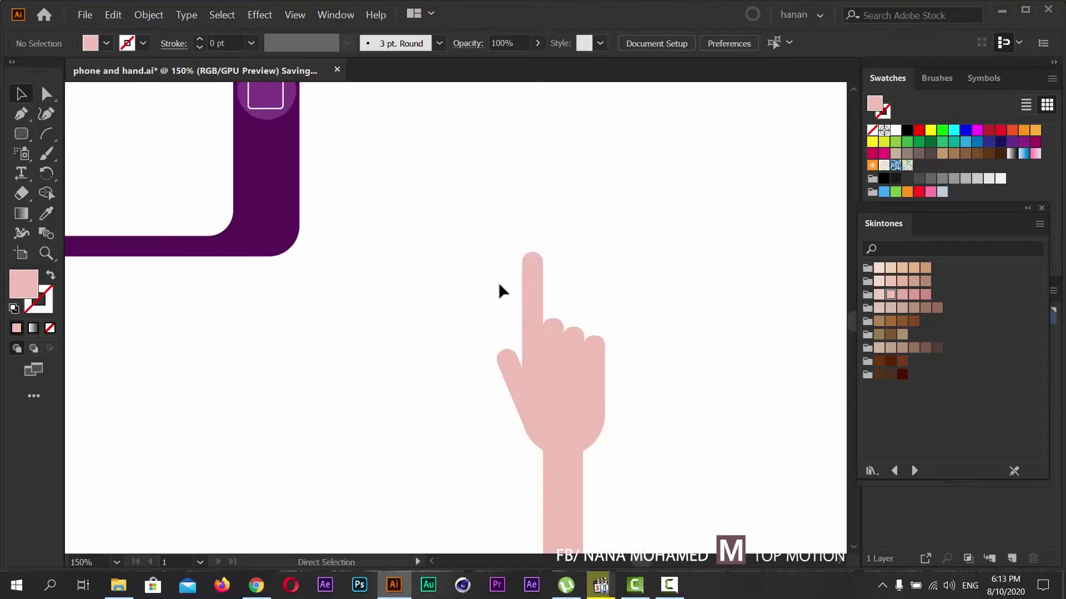
key(space)
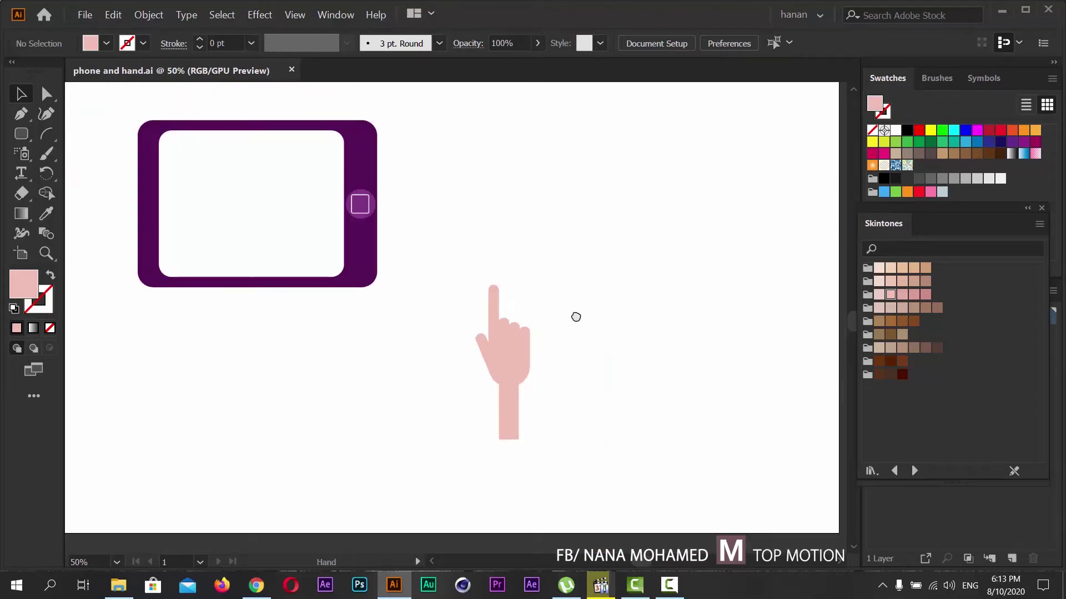
drag(566, 319, 660, 345)
drag(669, 273, 549, 488)
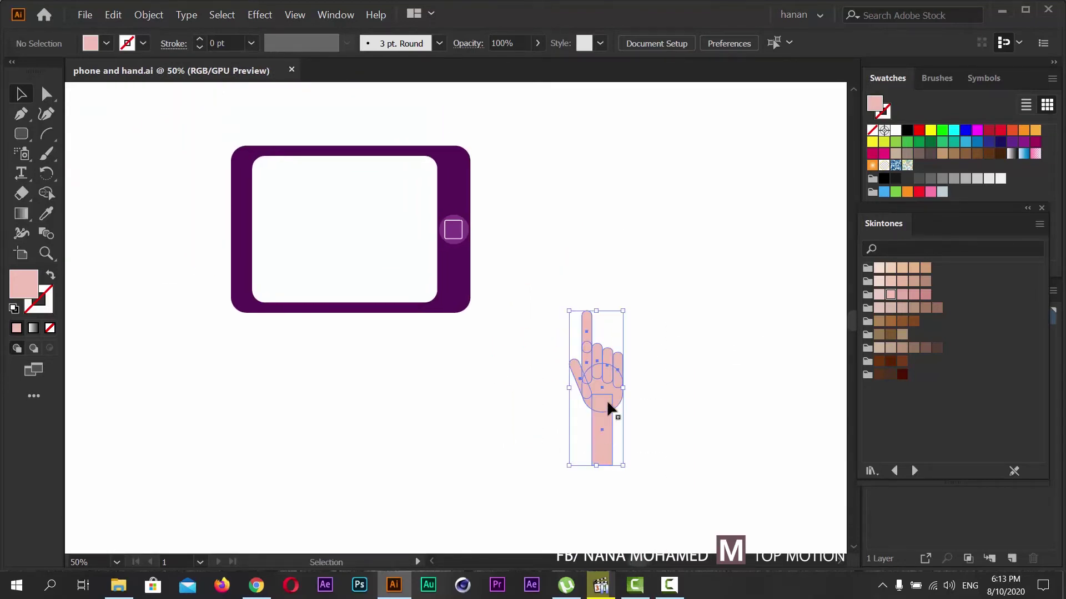
key(shift)
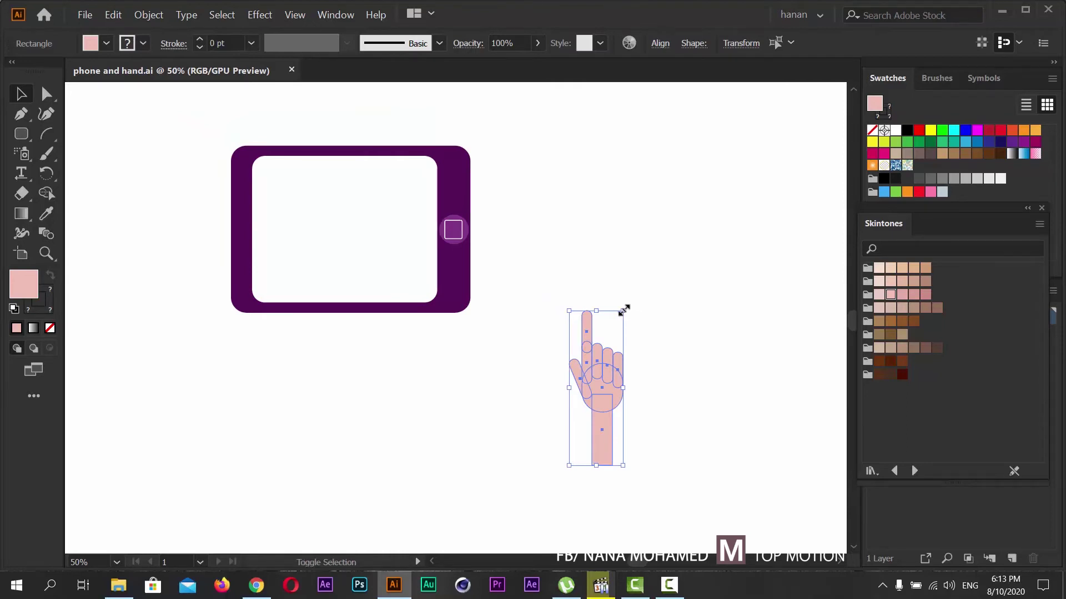
drag(624, 311, 673, 268)
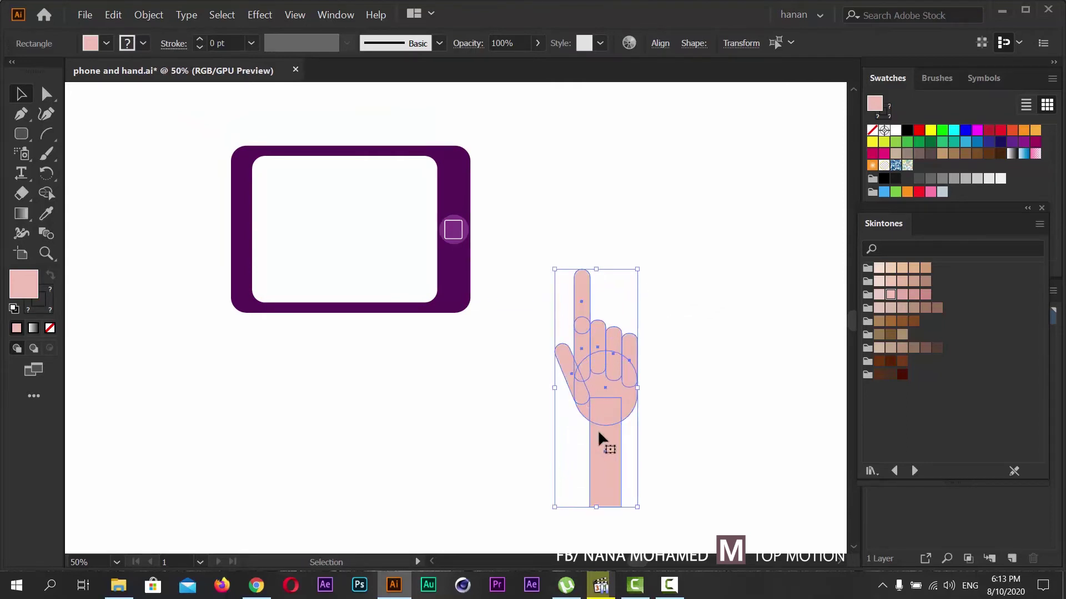
- Move the enlarged hand over the tablet's lower right so the pointing finger lies on its screen, and deselect it
drag(609, 415, 420, 352)
click(256, 427)
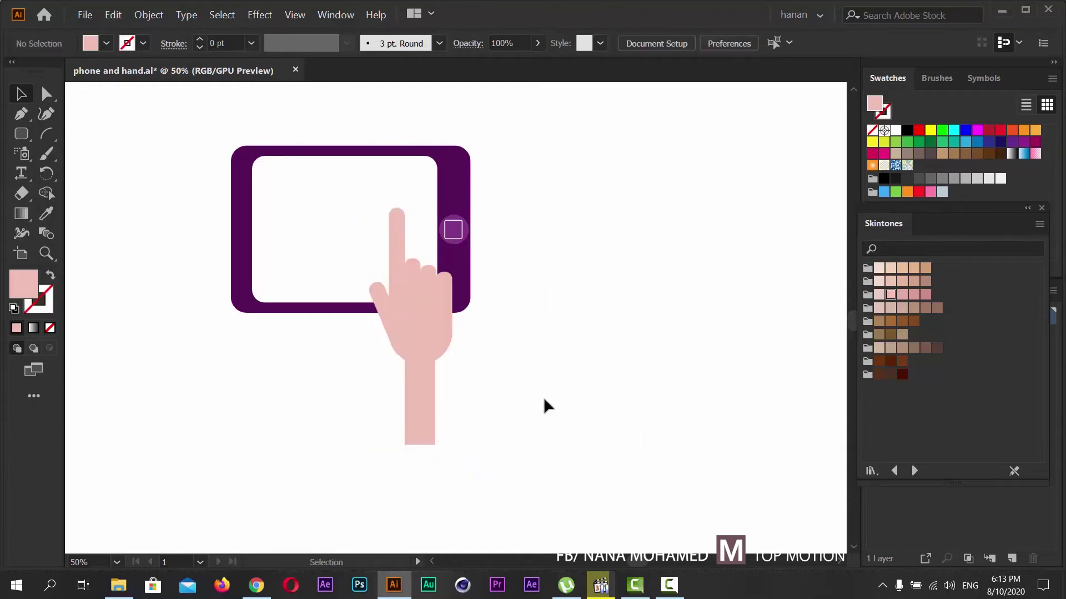
scroll(501, 341, left, 5)
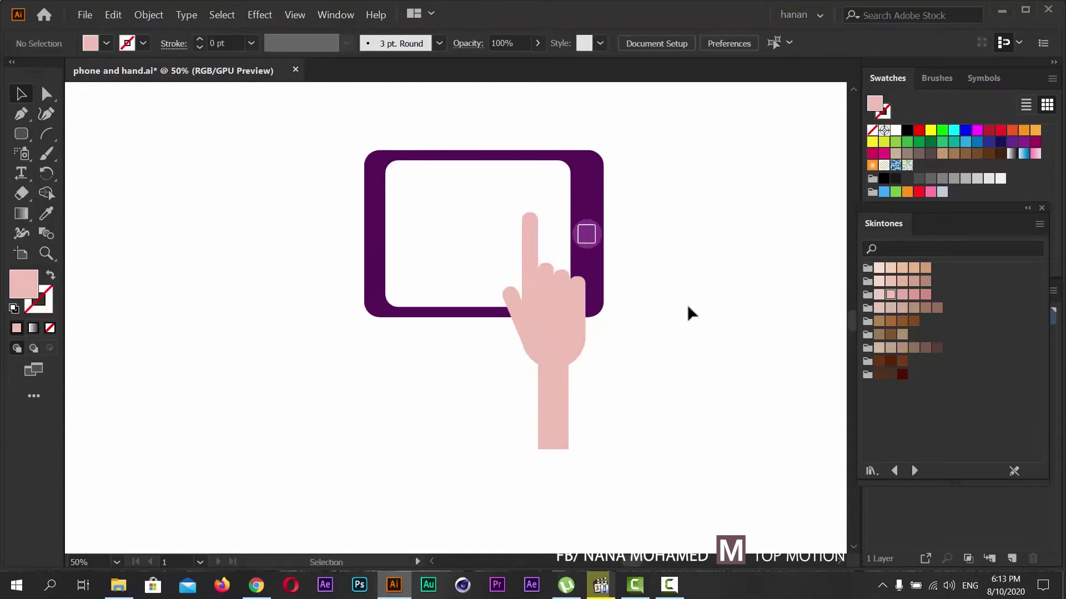
- Compare with the holding hand in the reference clip, and duplicate the forearm straight left below the tablet for a second hand
click(602, 588)
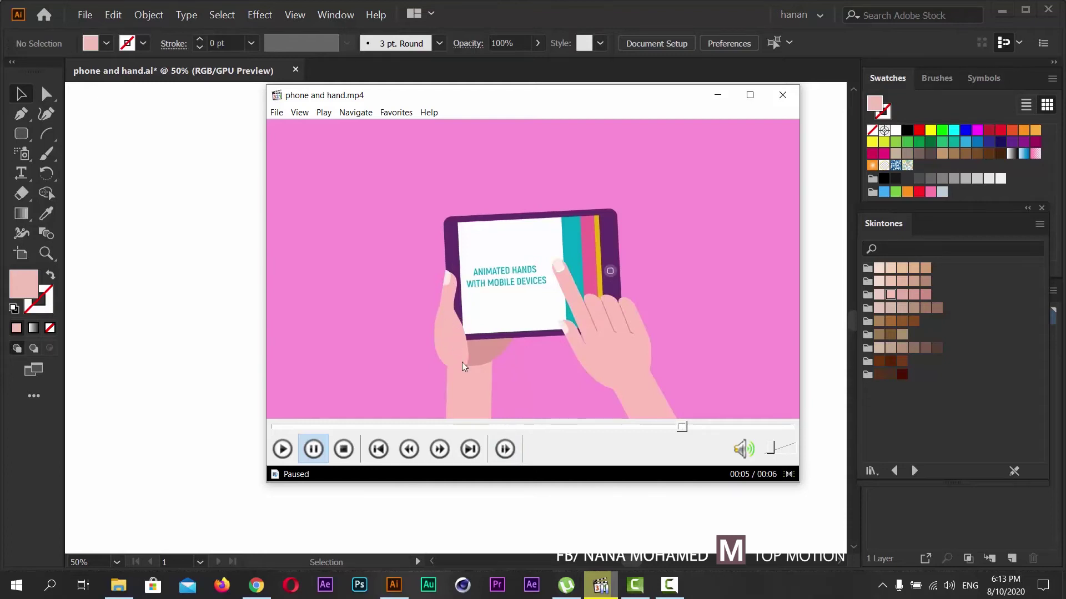
click(600, 586)
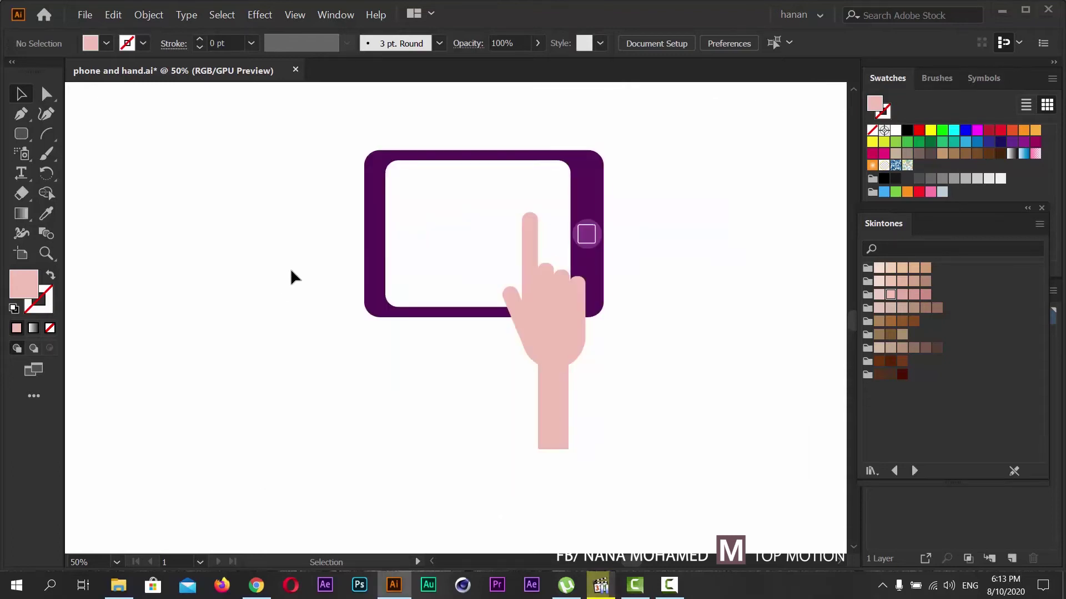
click(555, 399)
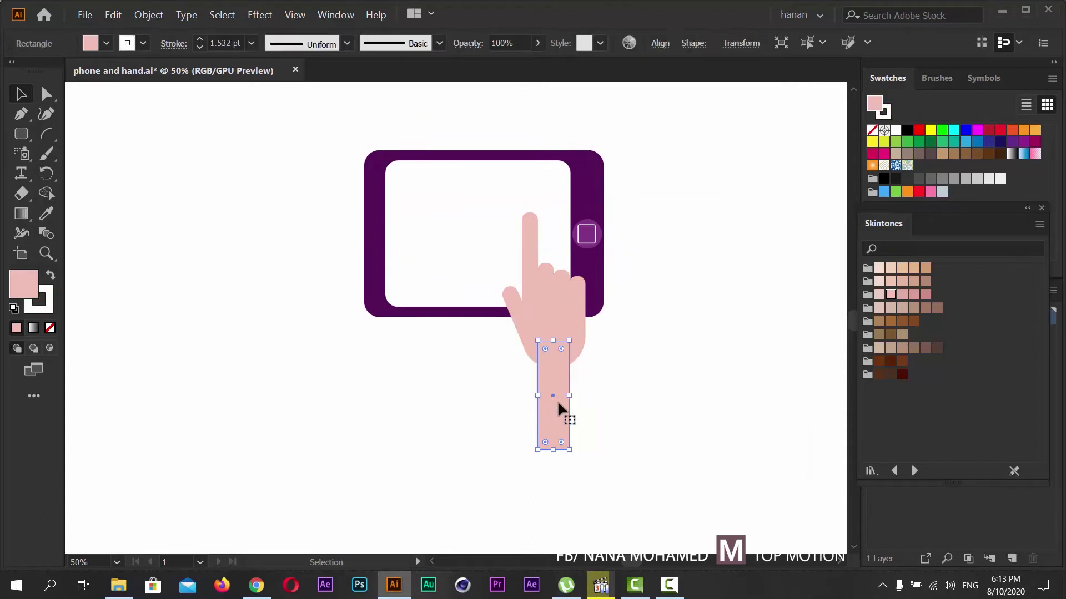
drag(551, 403, 420, 389)
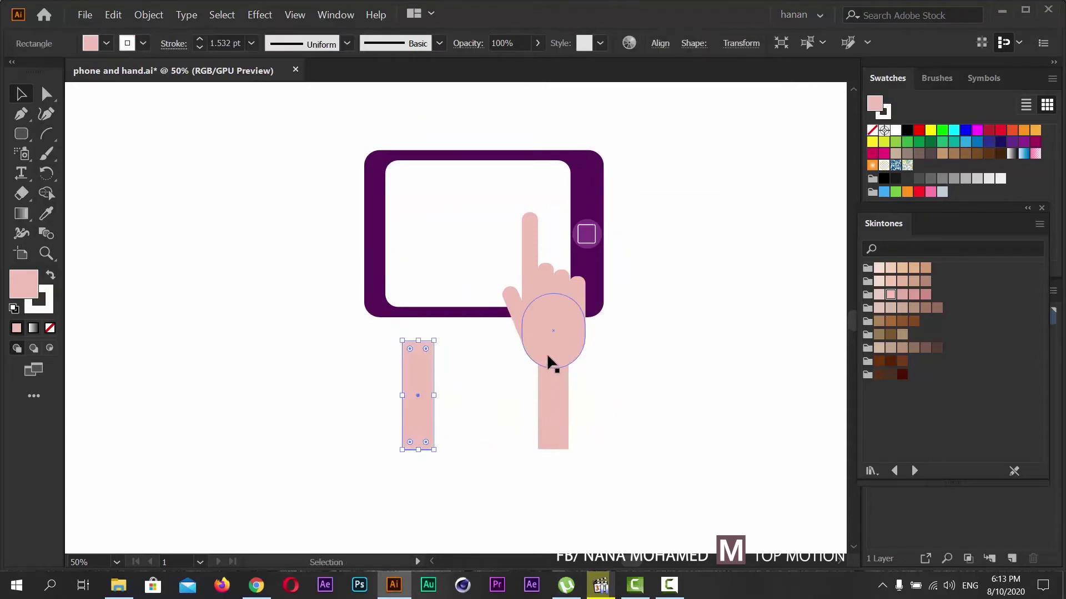
- Duplicate the pointing hand's palm straight left onto the second forearm, and compare the second hand with the reference clip
click(554, 336)
drag(555, 335, 465, 339)
key(ctrl+z)
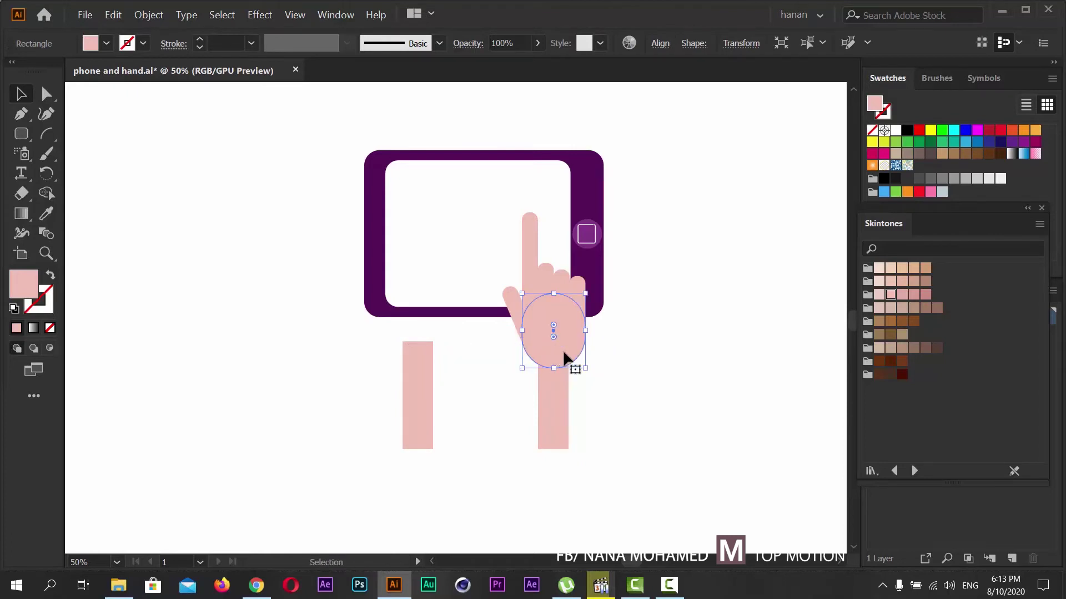
drag(554, 352, 418, 344)
click(308, 438)
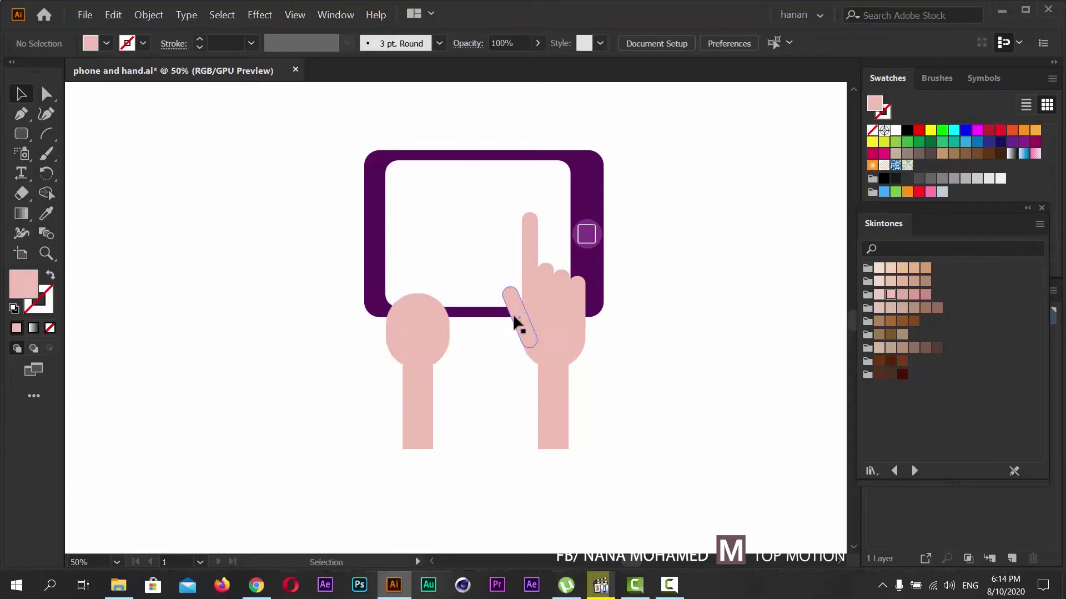
click(604, 587)
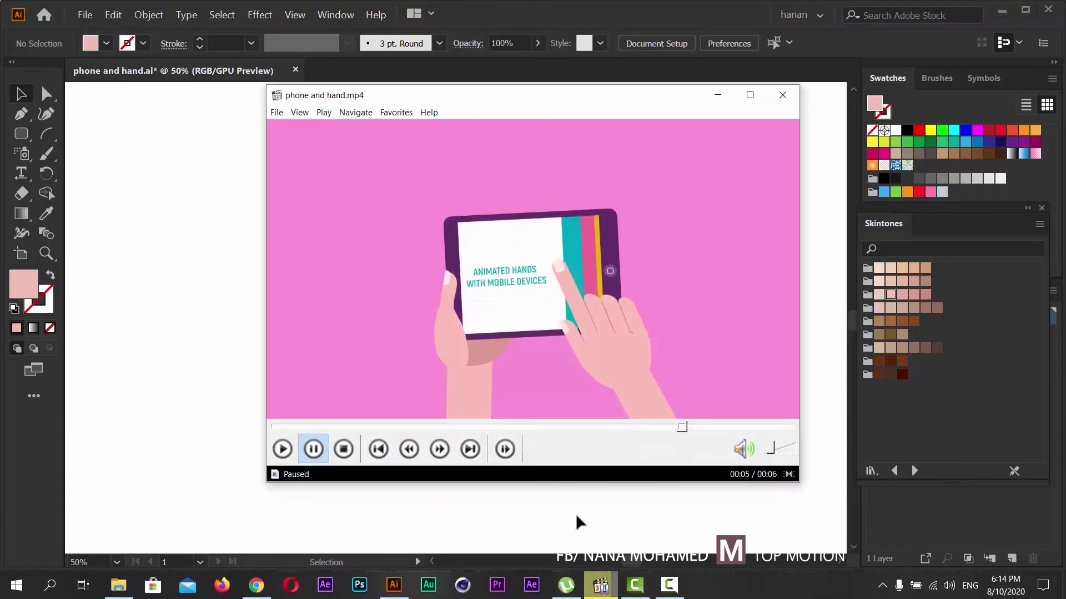
click(604, 588)
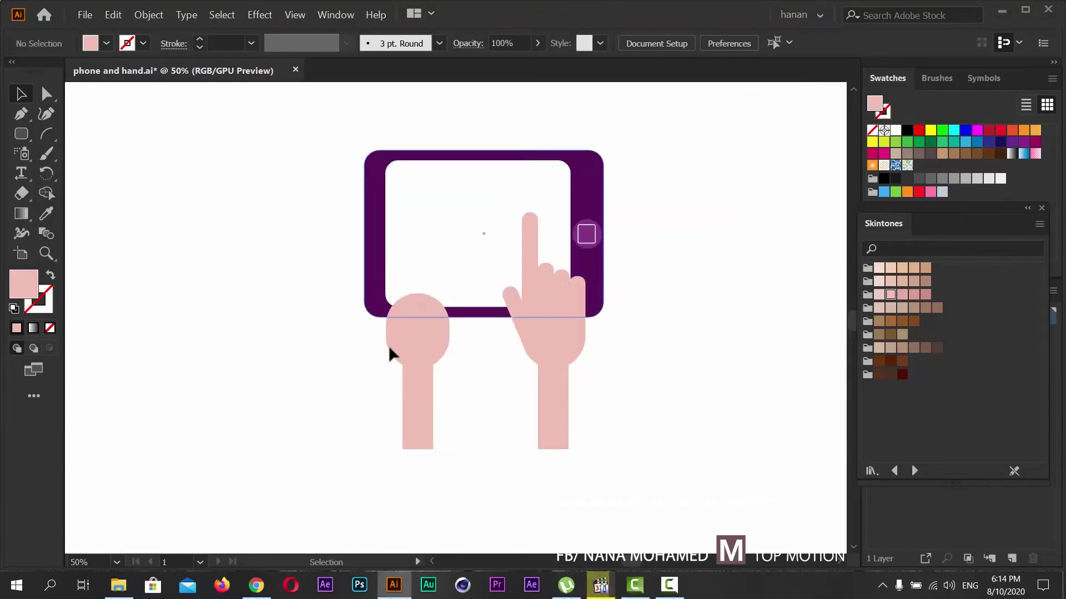
- Draw an upright pink rounded rectangle over the second palm's left edge as a thumb base, and compare it with the reference clip
drag(459, 218, 523, 214)
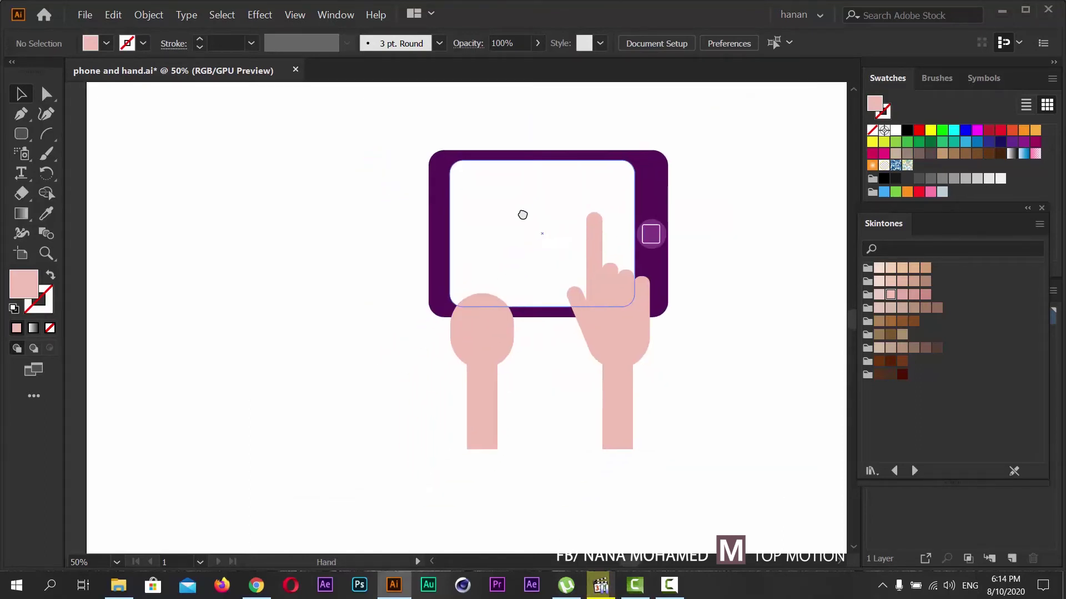
click(22, 134)
click(111, 234)
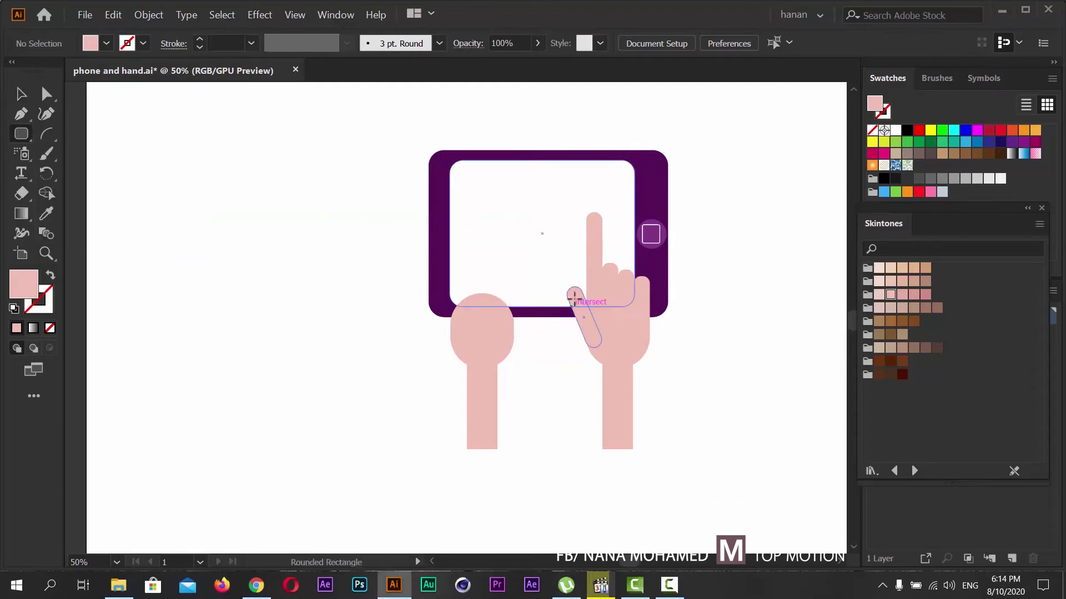
drag(458, 266, 479, 331)
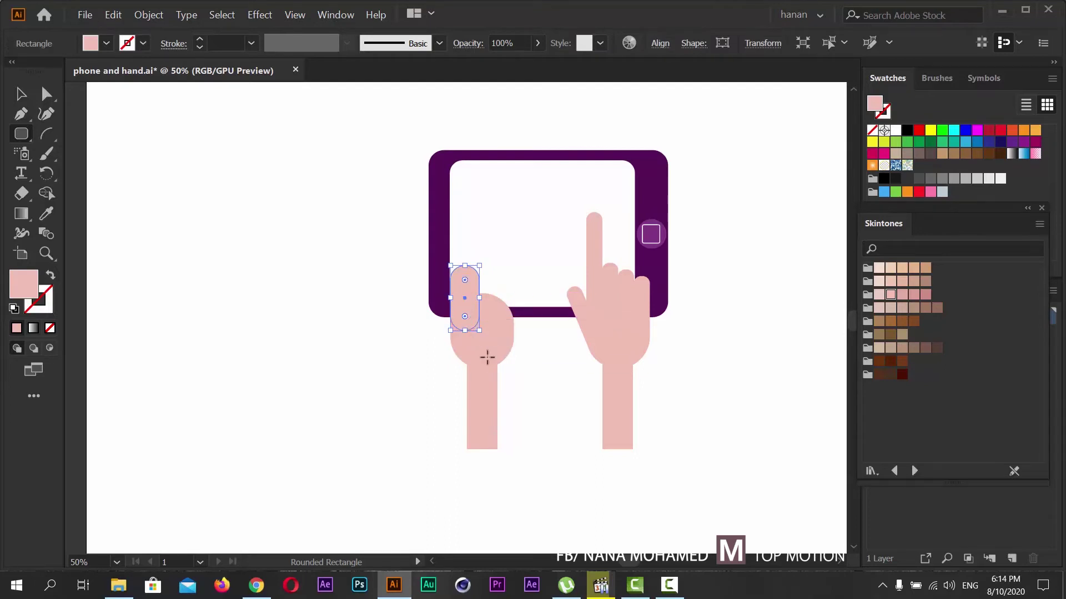
click(602, 585)
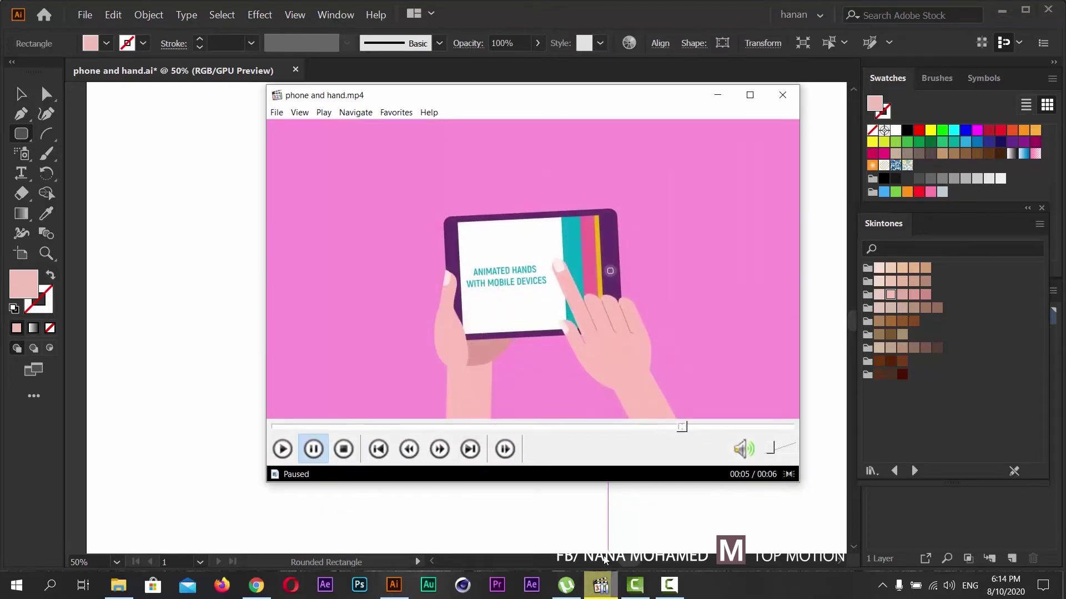
key(alt+Tab)
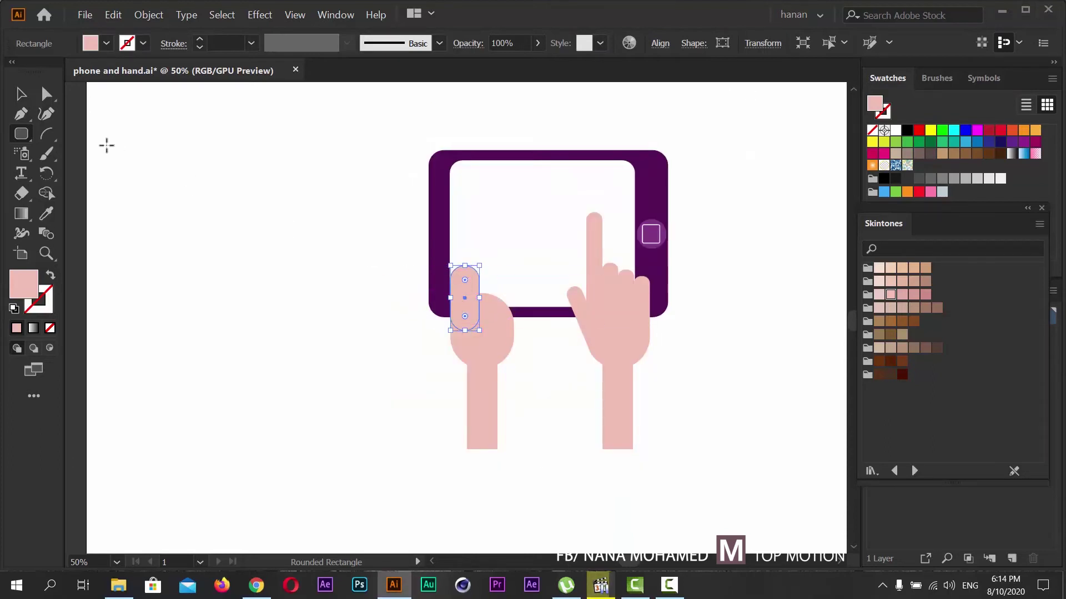
- Move the rounded thumb base slightly down onto the second palm, keeping it at the palm's left edge
click(21, 95)
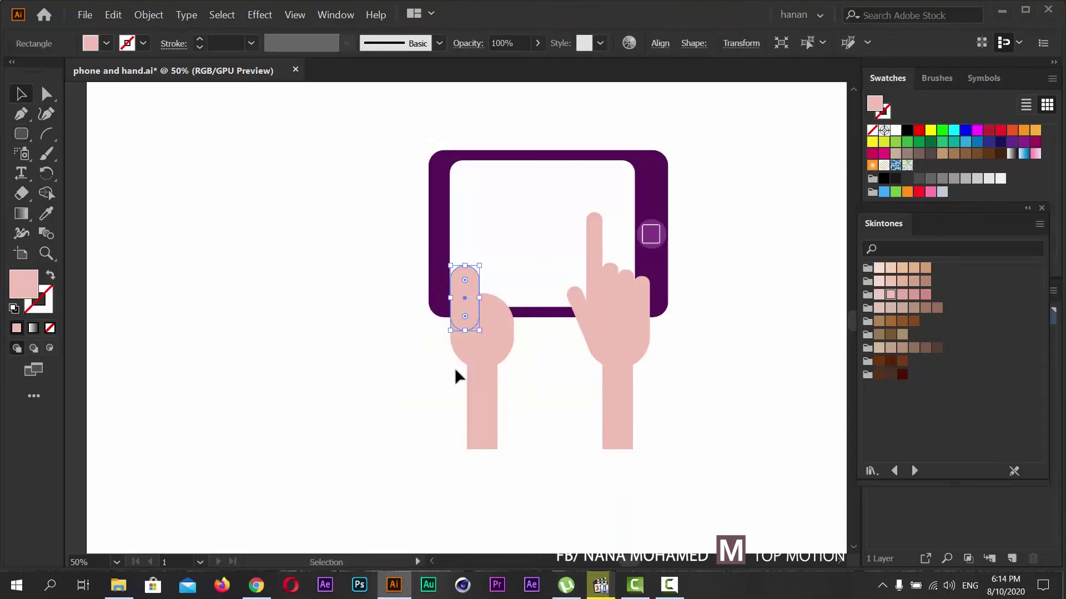
scroll(479, 379, up, 3)
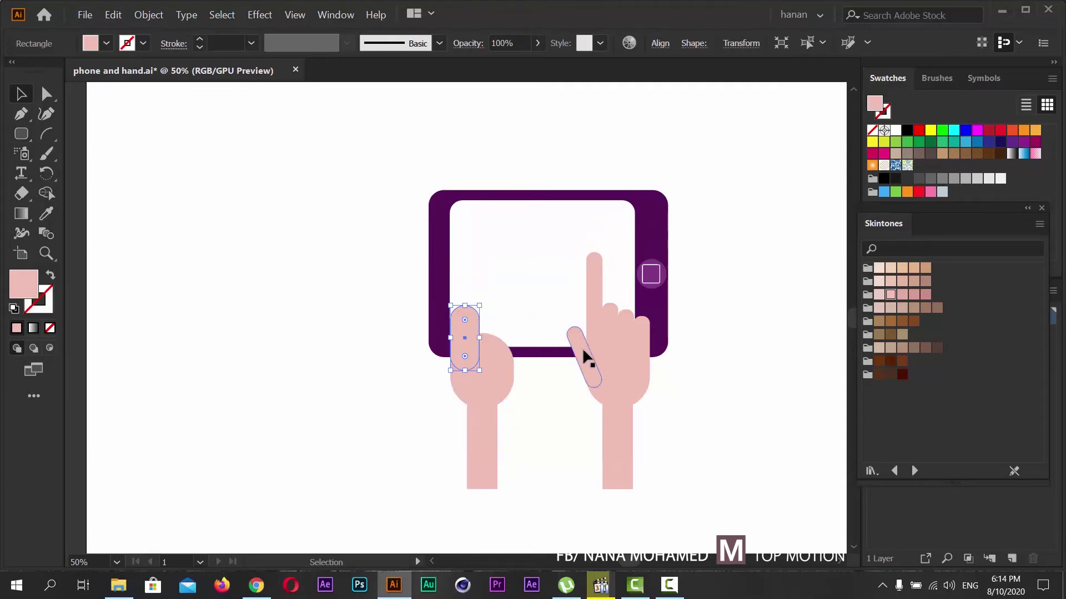
click(594, 288)
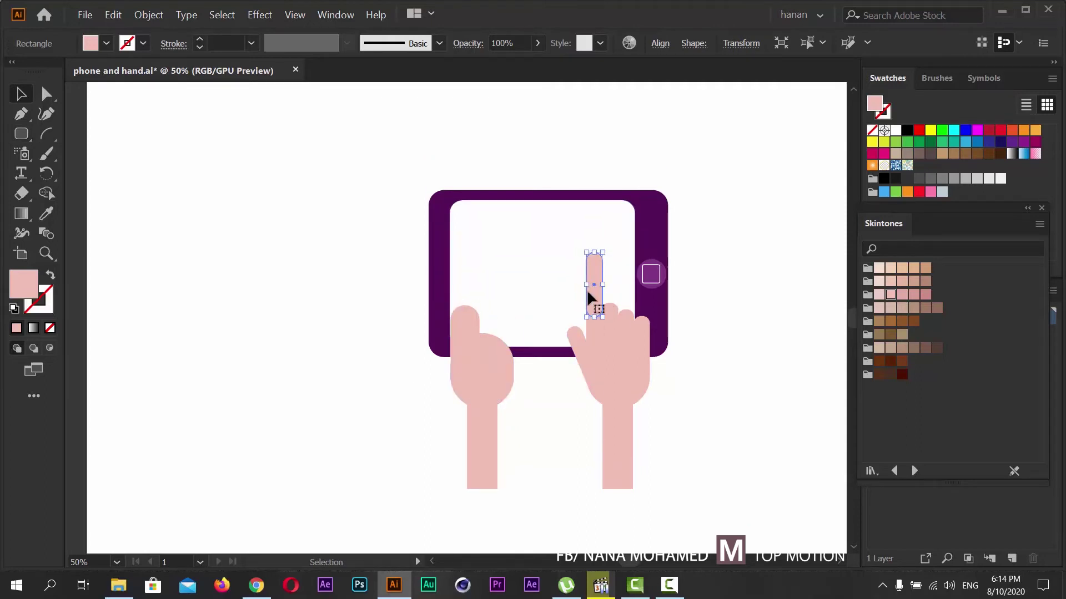
drag(466, 336, 459, 358)
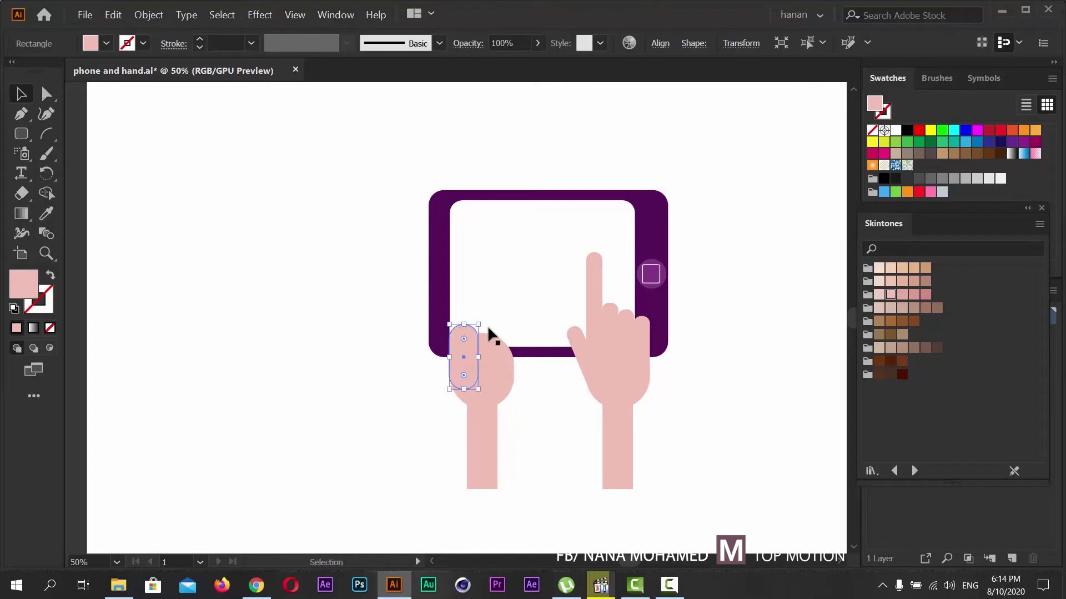
- Duplicate the pointing finger onto the thumb base and align its left side with the base's left edge
click(593, 280)
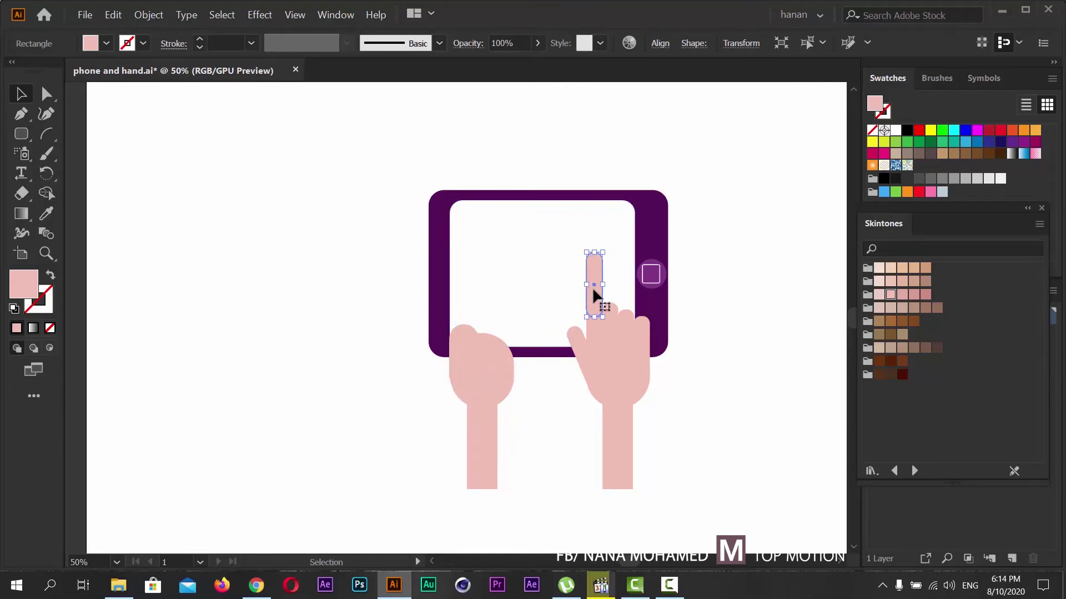
alt+drag(592, 285, 465, 317)
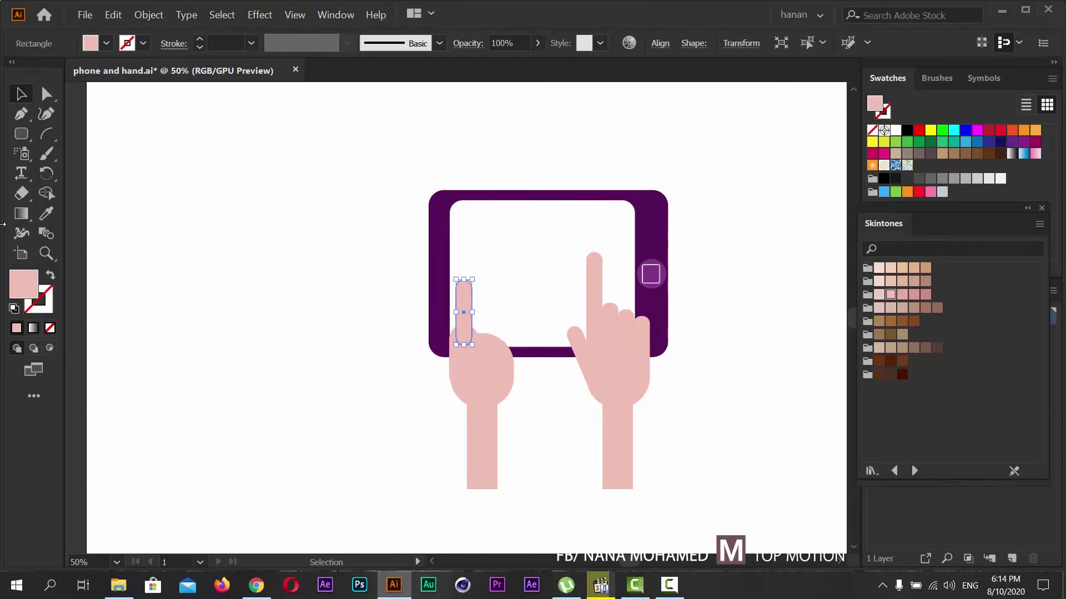
key(z)
drag(433, 305, 545, 205)
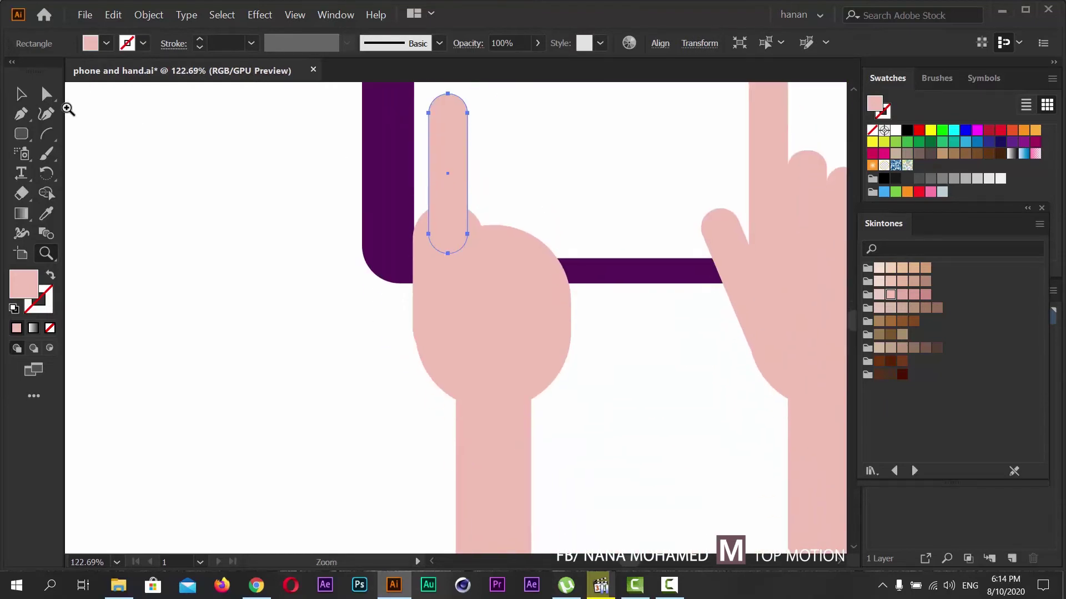
click(21, 95)
drag(446, 180, 432, 200)
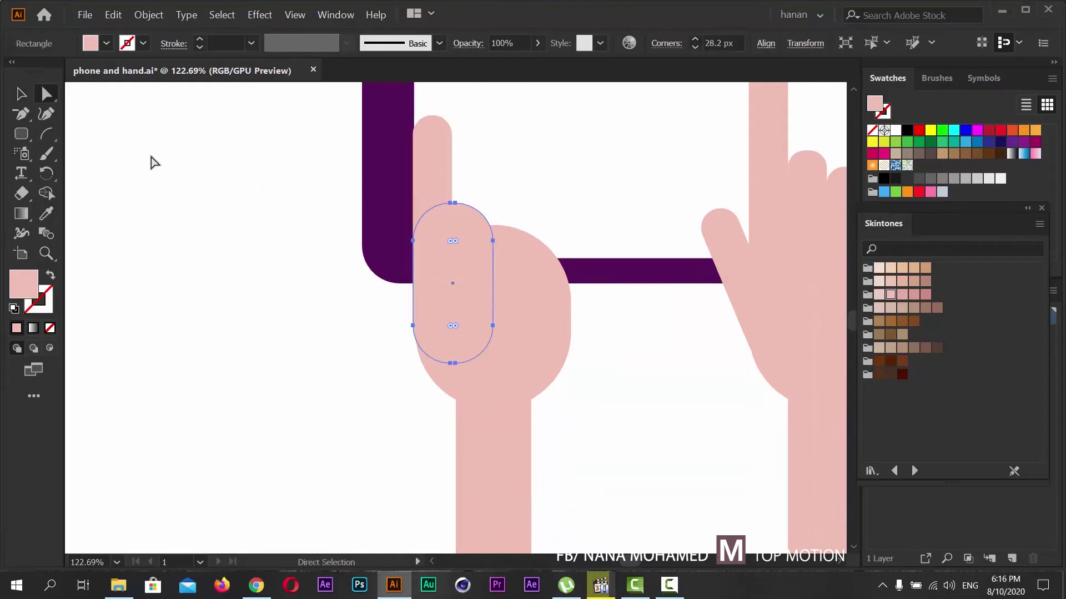
- Separate the doubled anchor at the top of the thumb base's outline and delete the extra one
click(21, 94)
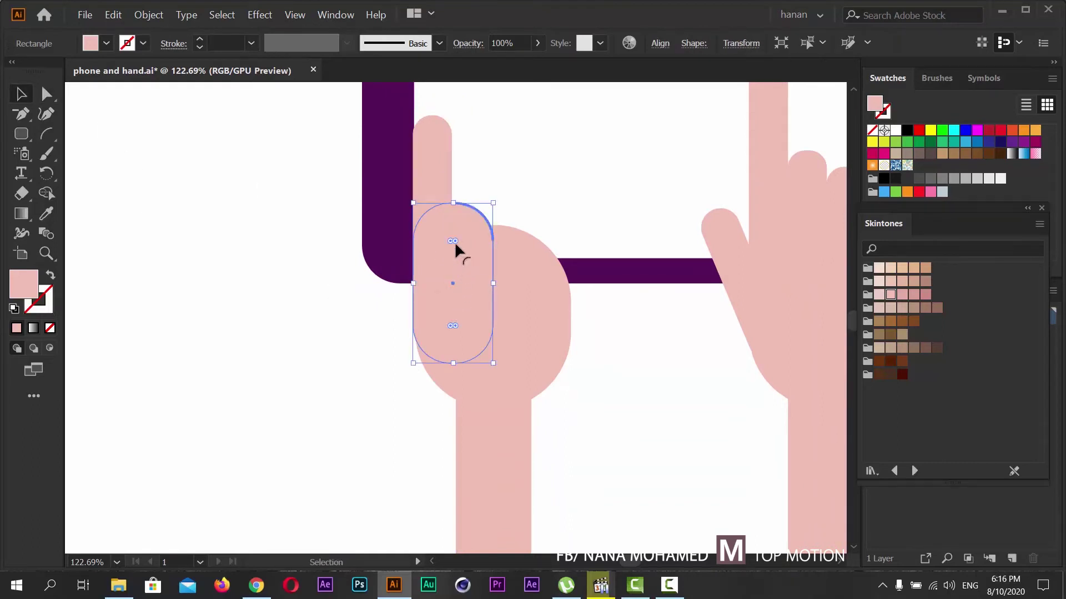
click(46, 94)
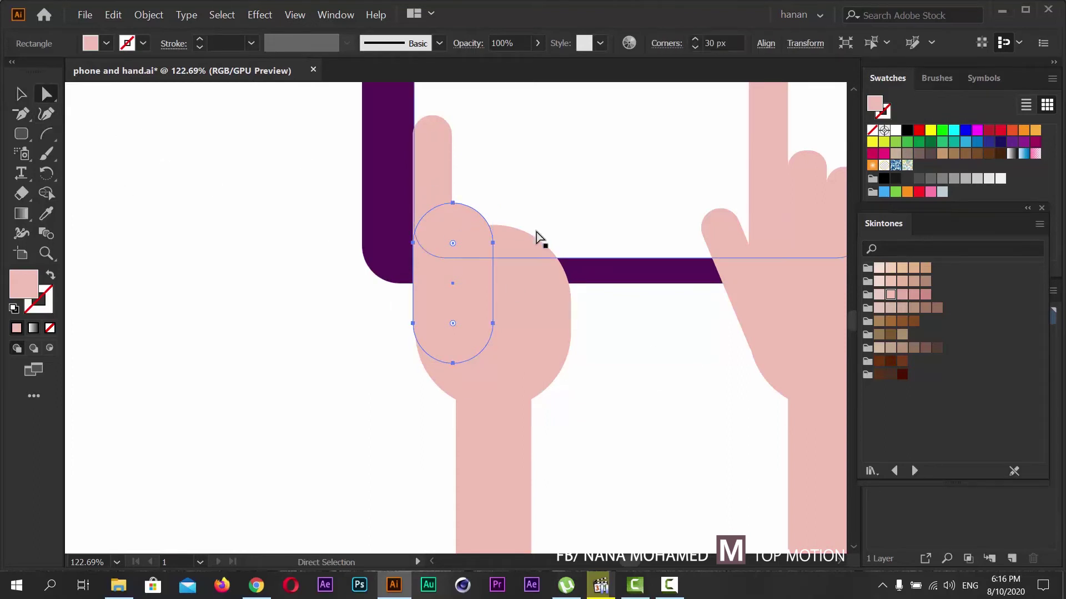
click(492, 244)
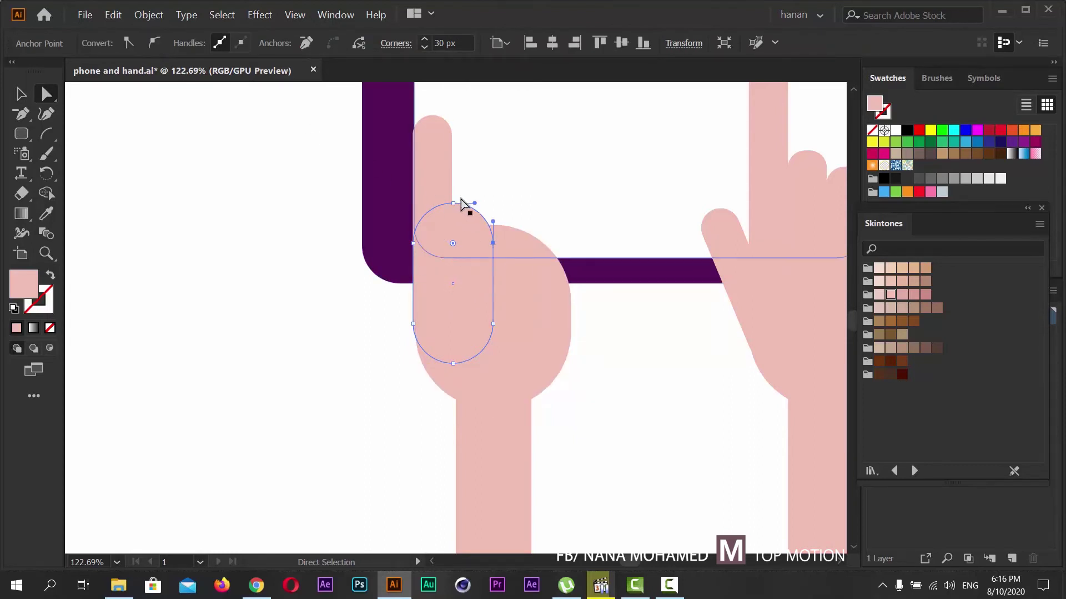
drag(454, 204, 452, 211)
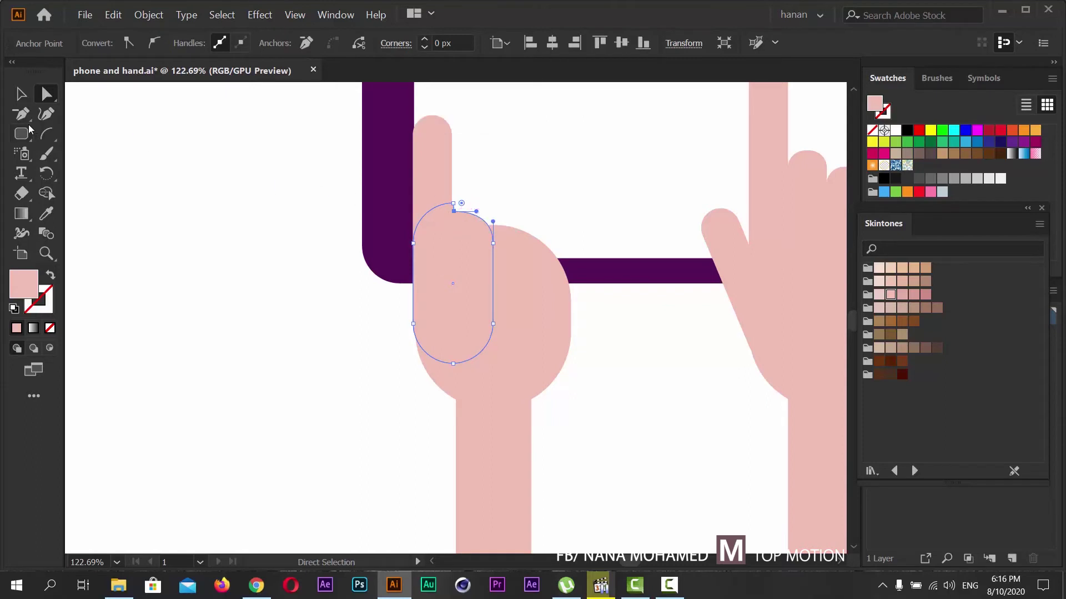
click(21, 114)
click(454, 210)
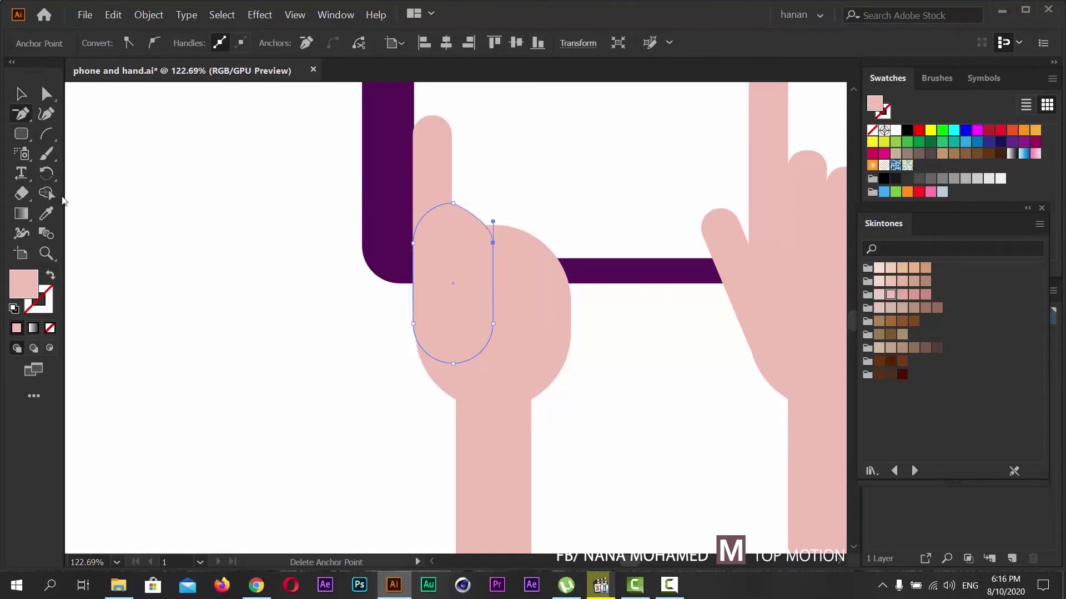
- Convert the thumb base's top anchor to a smooth point and adjust its handle to round the top
click(47, 94)
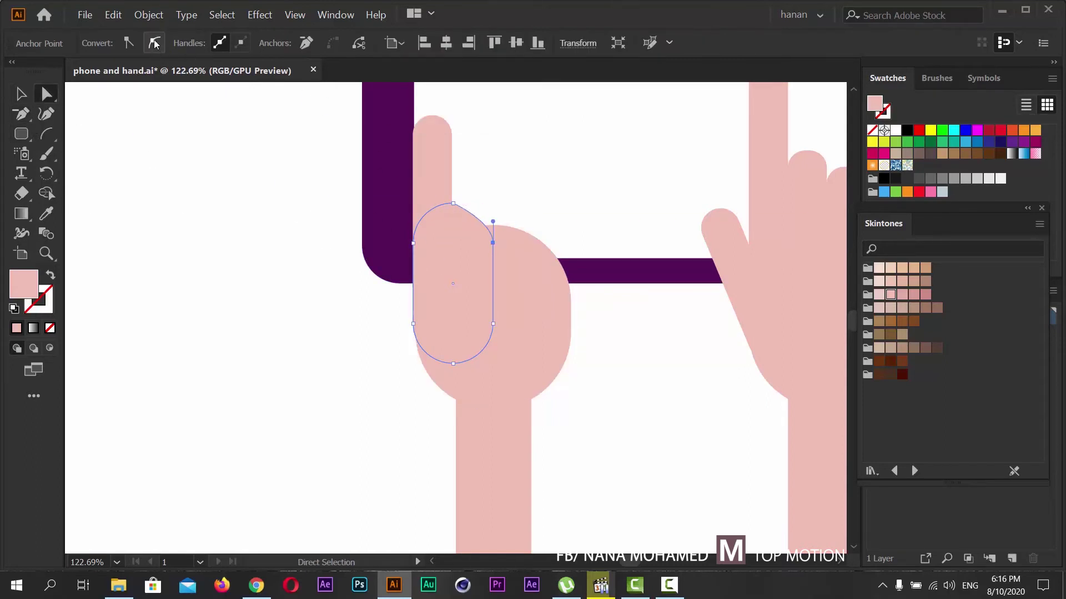
click(453, 203)
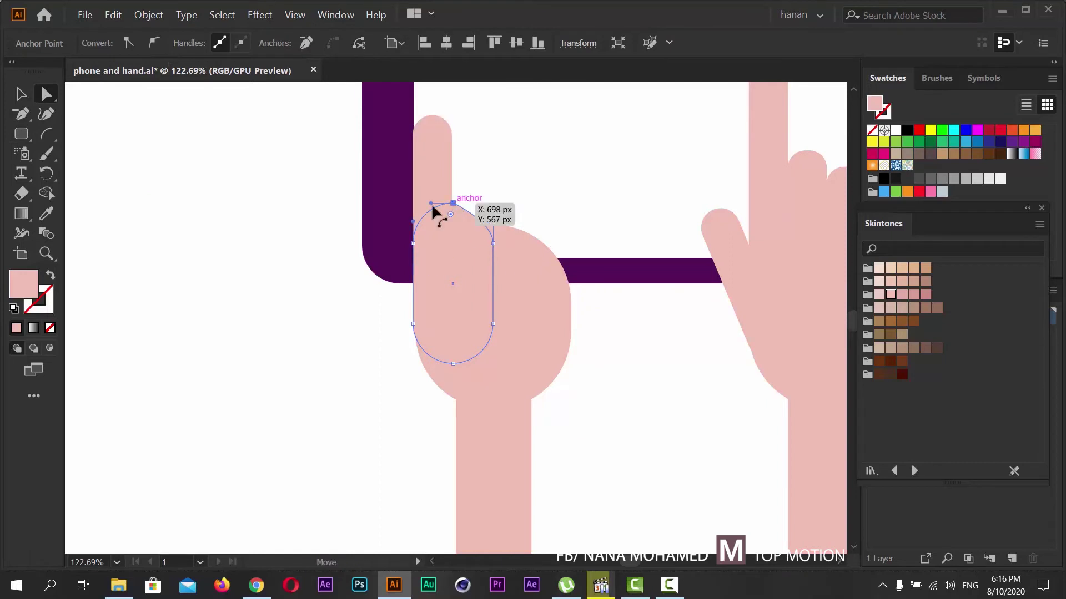
click(154, 43)
drag(431, 198, 428, 201)
drag(428, 205, 428, 204)
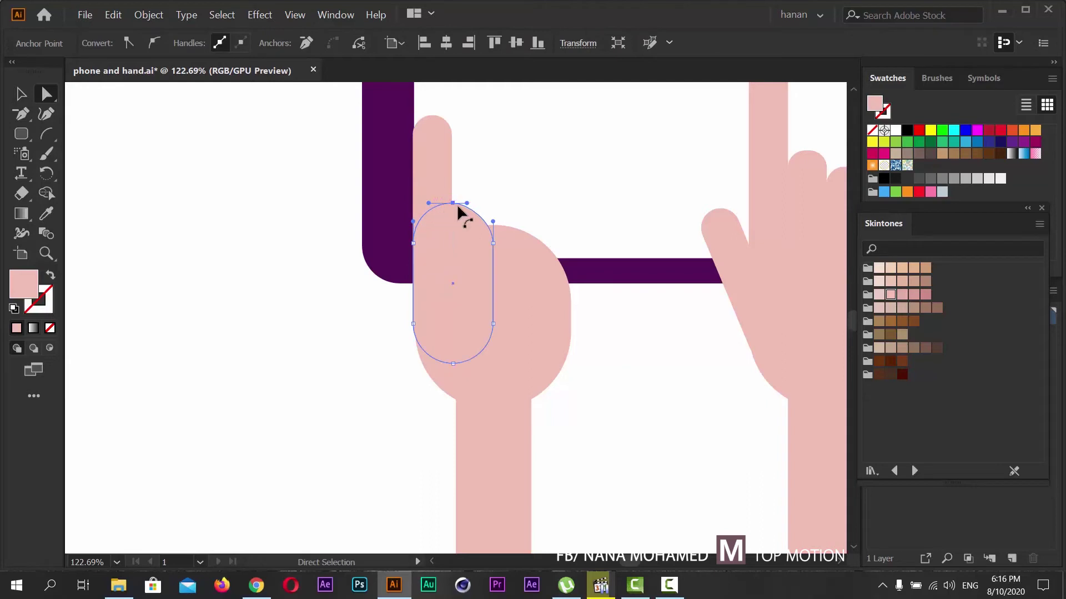
- Reshape the thumb base's right side, pulling its upper anchors inward to finger width and leaving a rounded bulge below
drag(492, 243, 460, 271)
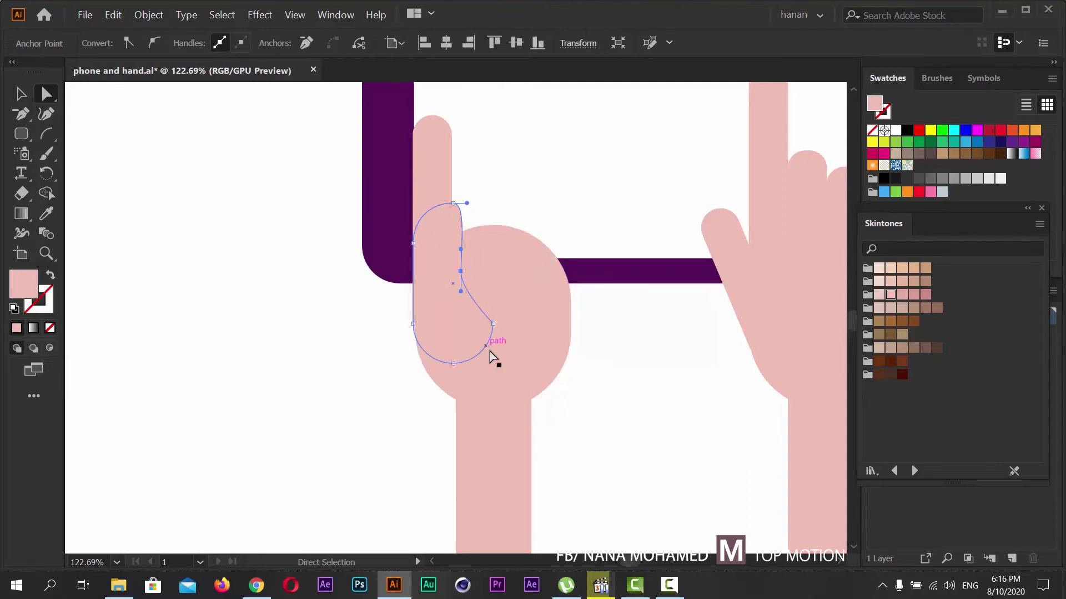
drag(453, 204, 434, 203)
drag(461, 272, 459, 278)
mouse_move(493, 323)
mouse_down()
mouse_move(455, 336)
mouse_move(484, 297)
mouse_move(499, 333)
mouse_move(493, 323)
mouse_up()
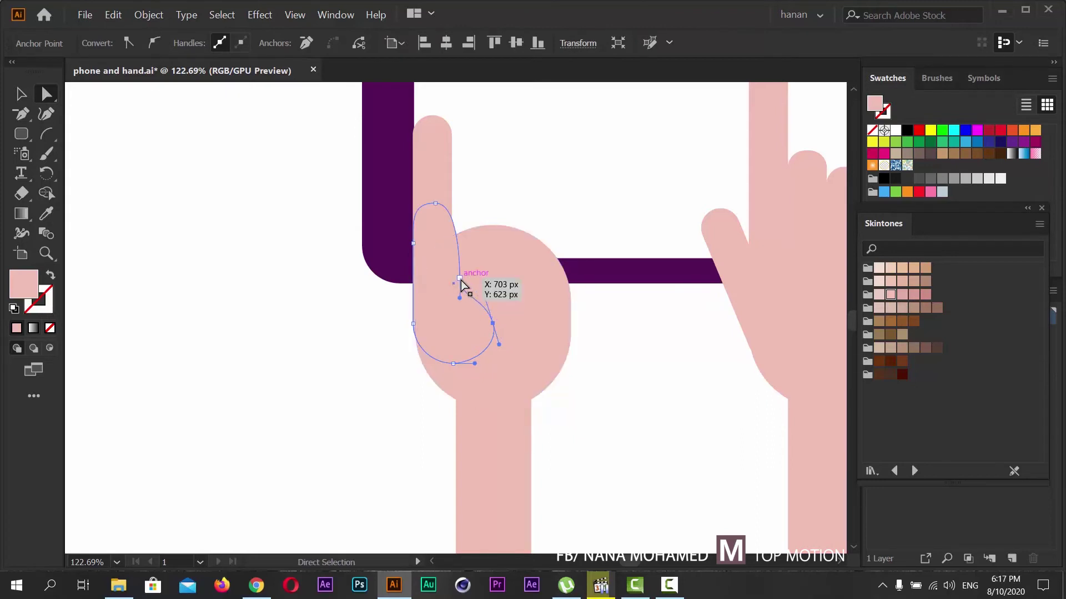
drag(461, 281, 454, 265)
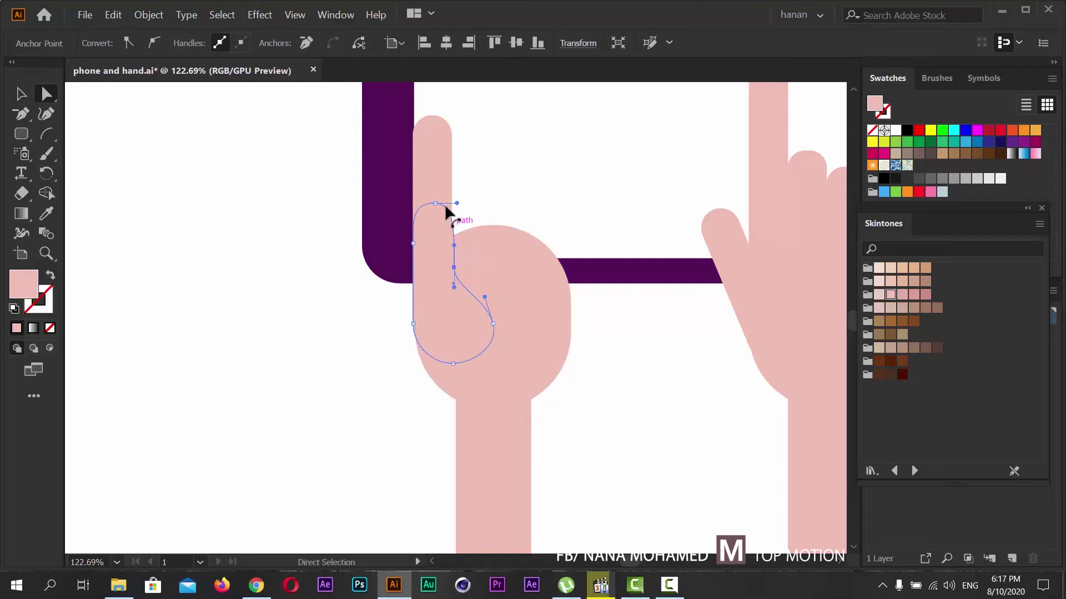
- Widen the duplicated finger slightly to match the thumb base, and shorten it from its tip
click(438, 172)
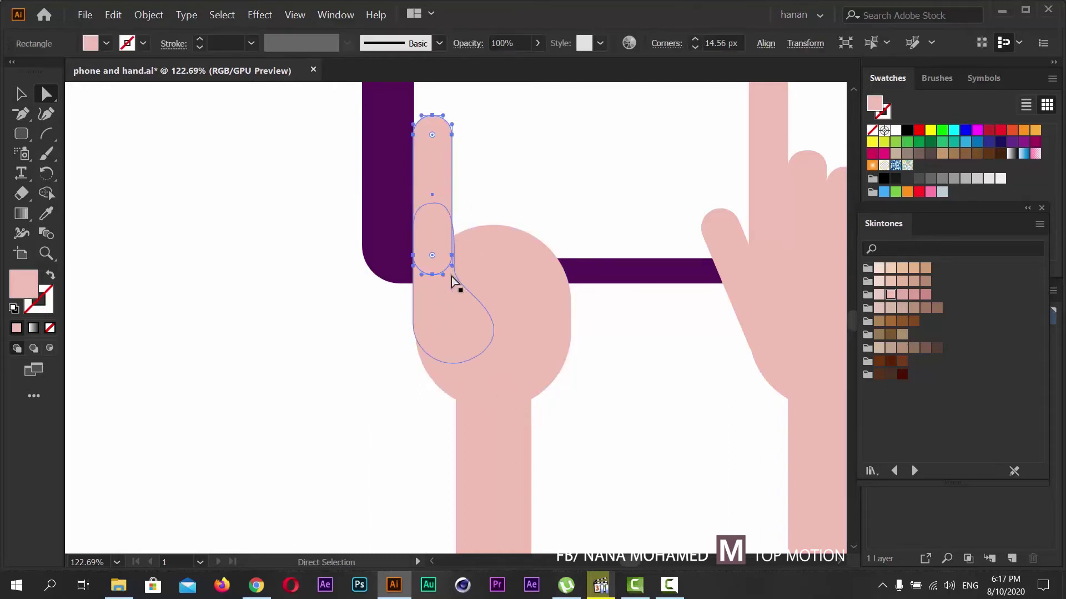
click(21, 94)
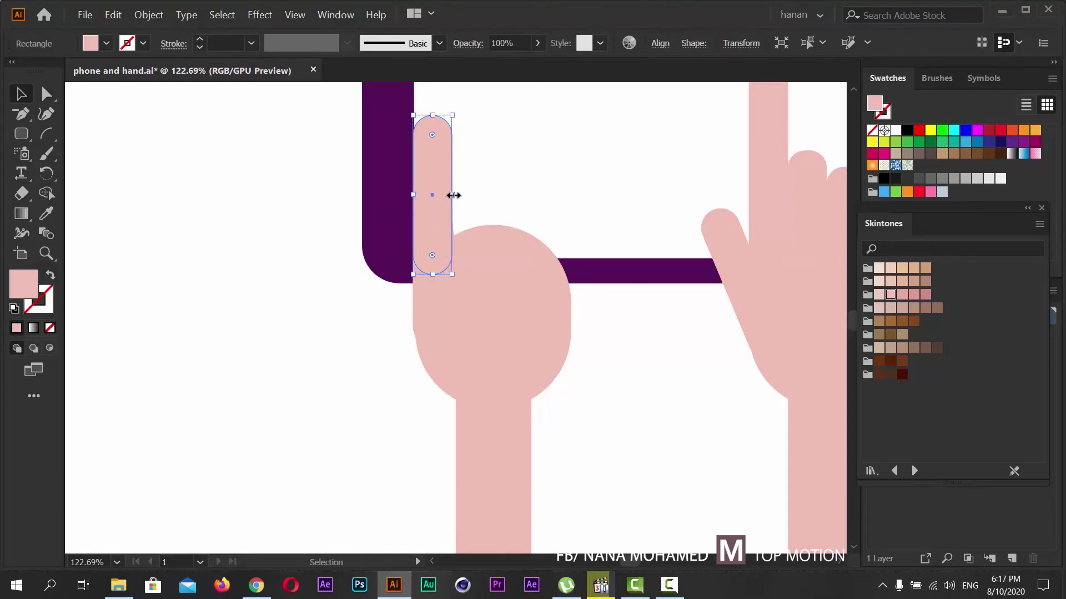
drag(451, 194, 452, 196)
click(377, 313)
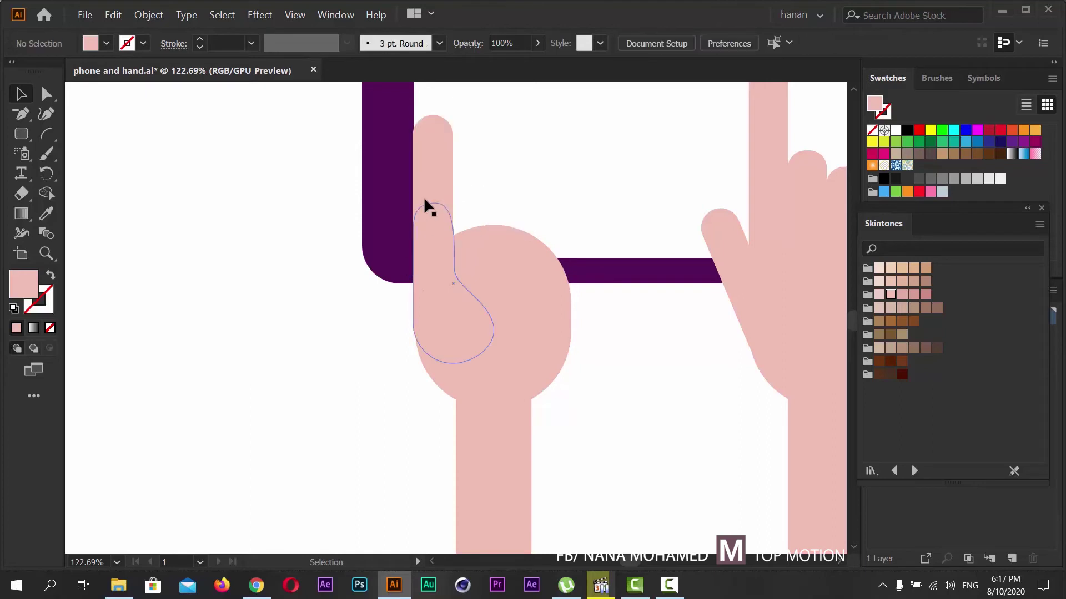
click(433, 147)
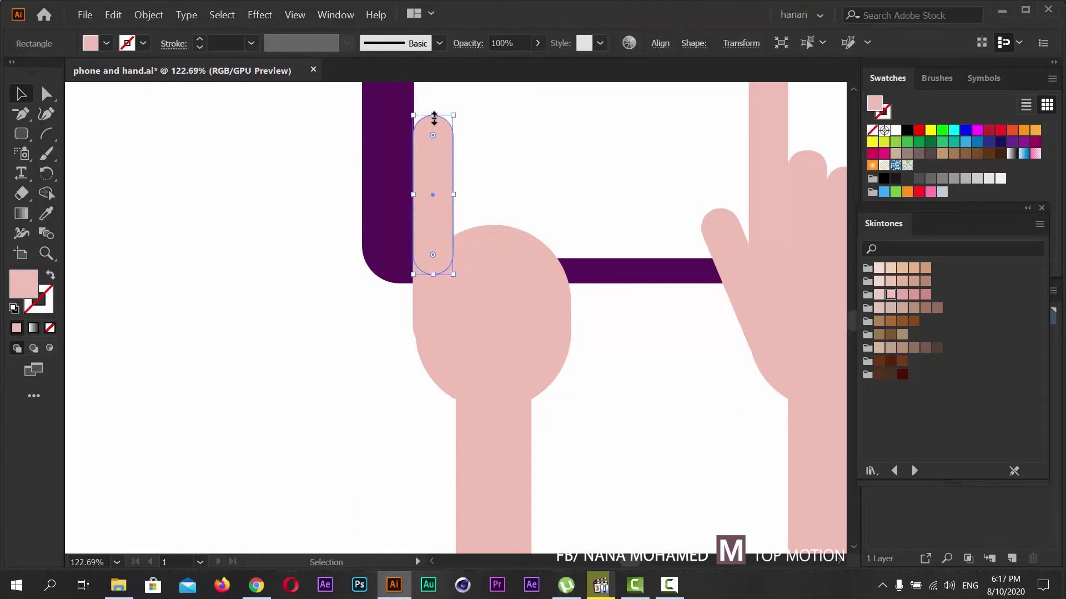
drag(432, 115, 433, 145)
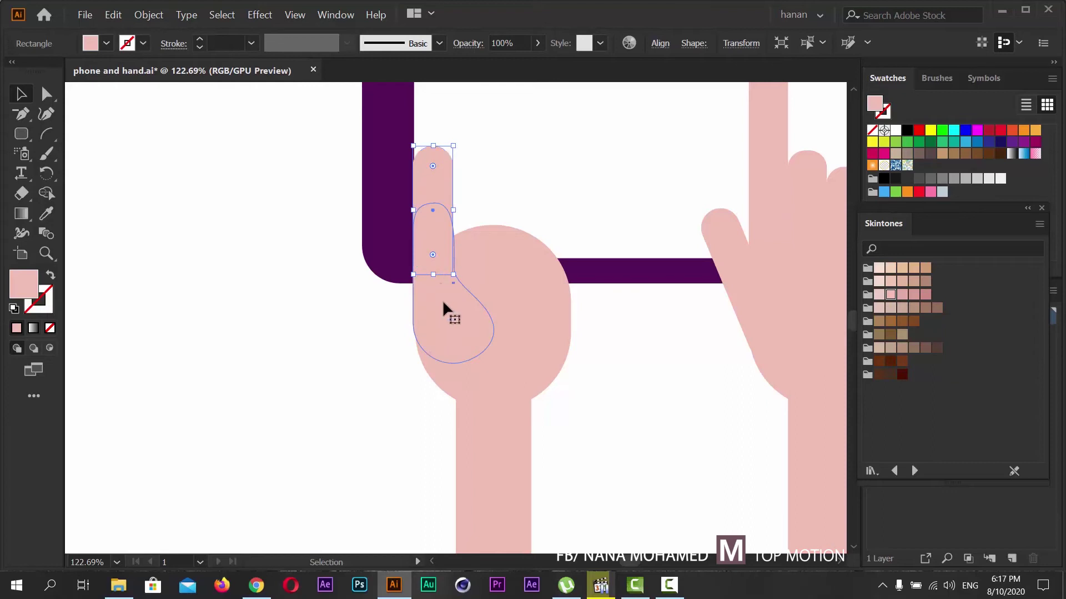
- Unite the shortened finger and the thumb base into one shape, and dock the Skintones swatches above the Swatches panel
click(452, 320)
shift+click(431, 200)
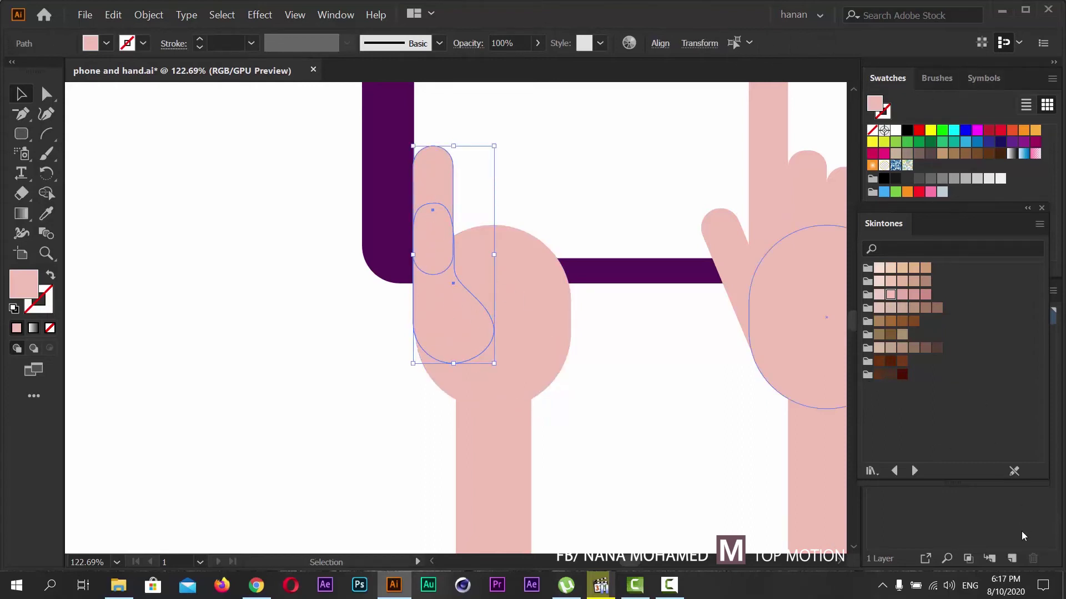
drag(956, 214, 870, 353)
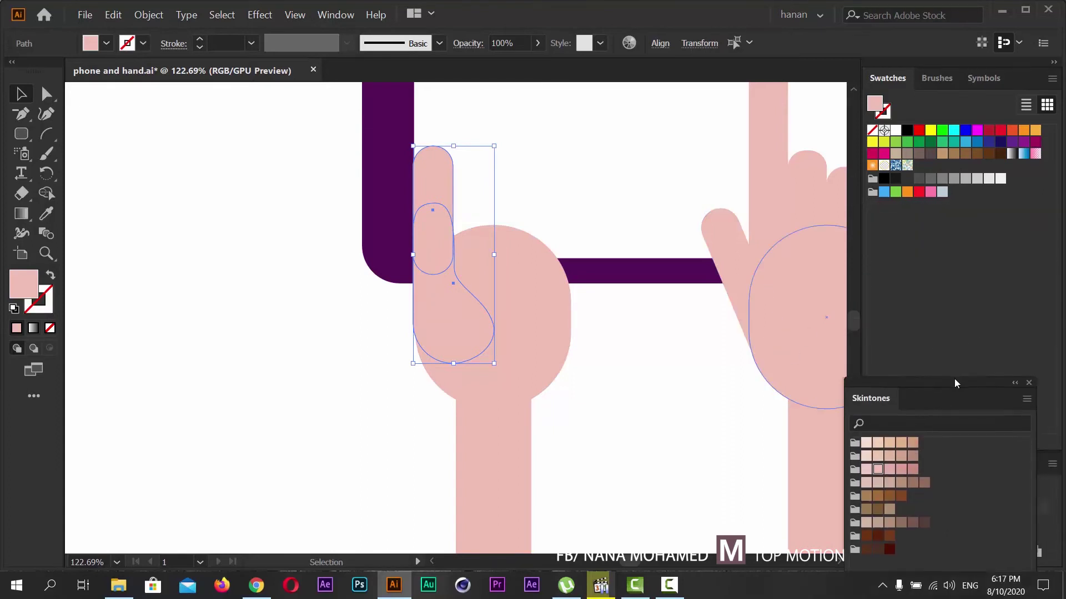
drag(955, 384, 945, 139)
click(878, 510)
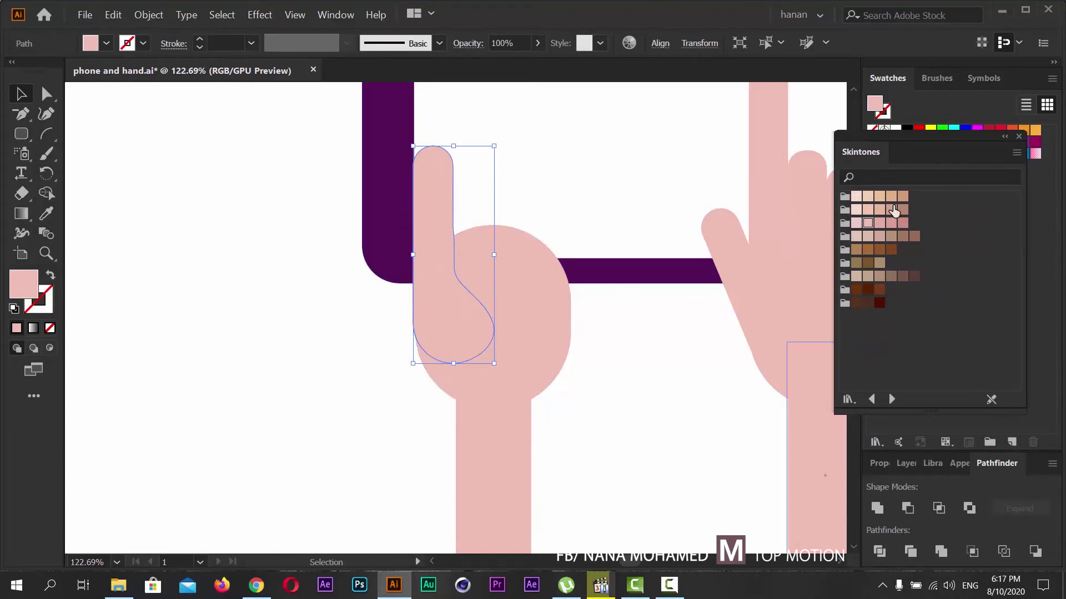
drag(899, 140, 910, 81)
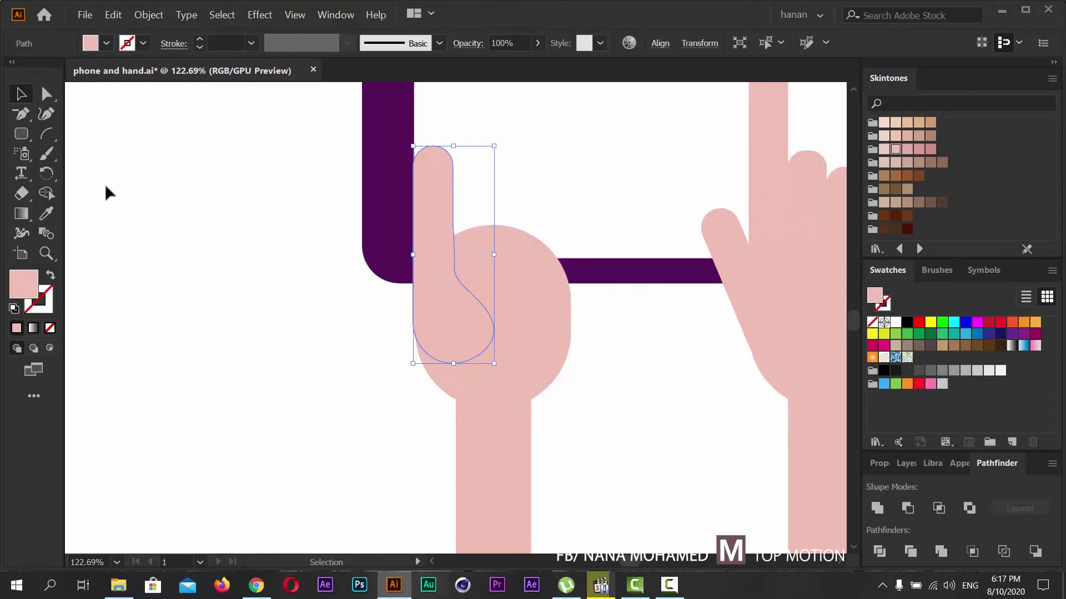
- Try to reshape the thumb's inner edge by moving the anchor above the bulge, and undo the change
key(a)
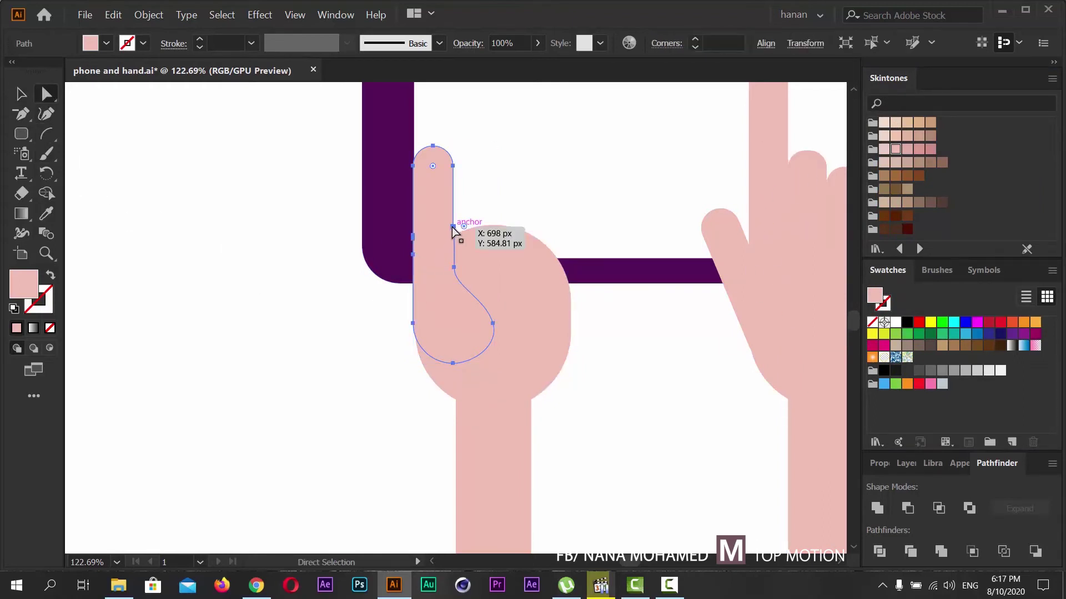
click(454, 270)
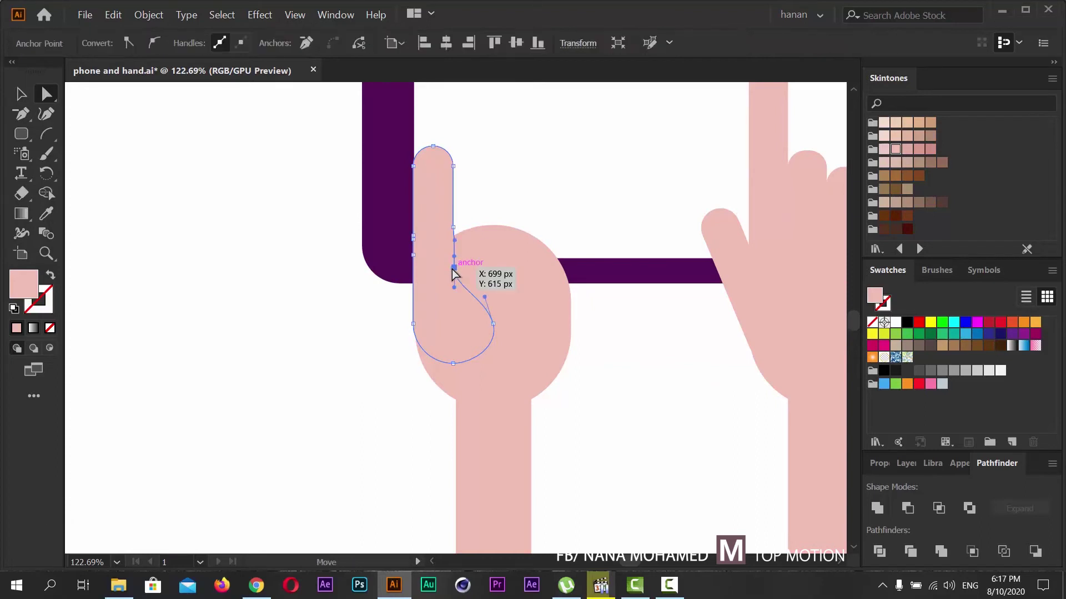
drag(453, 269, 449, 267)
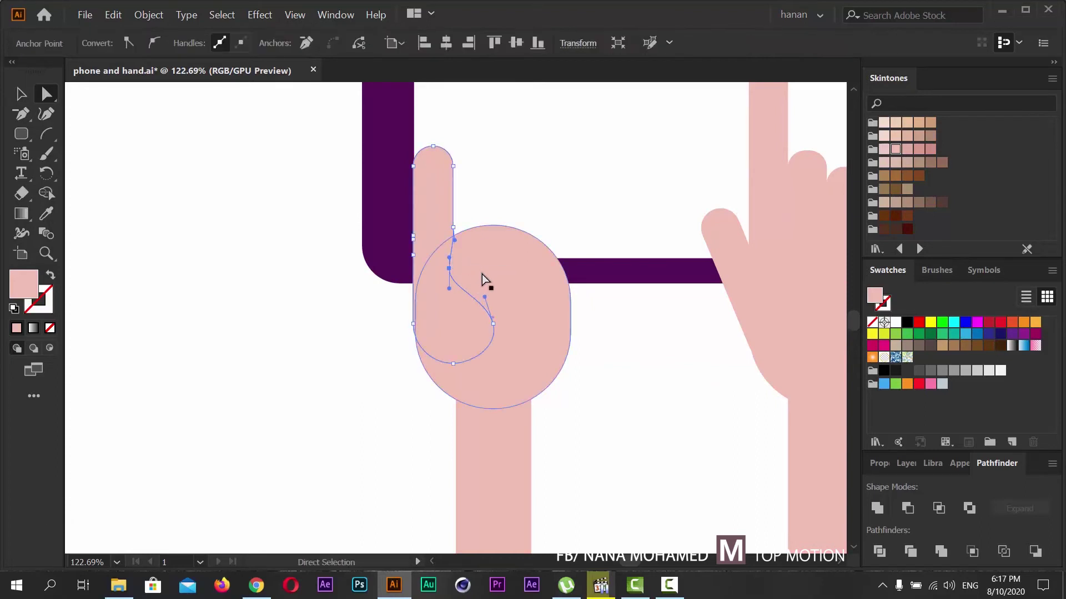
key(ctrl+z)
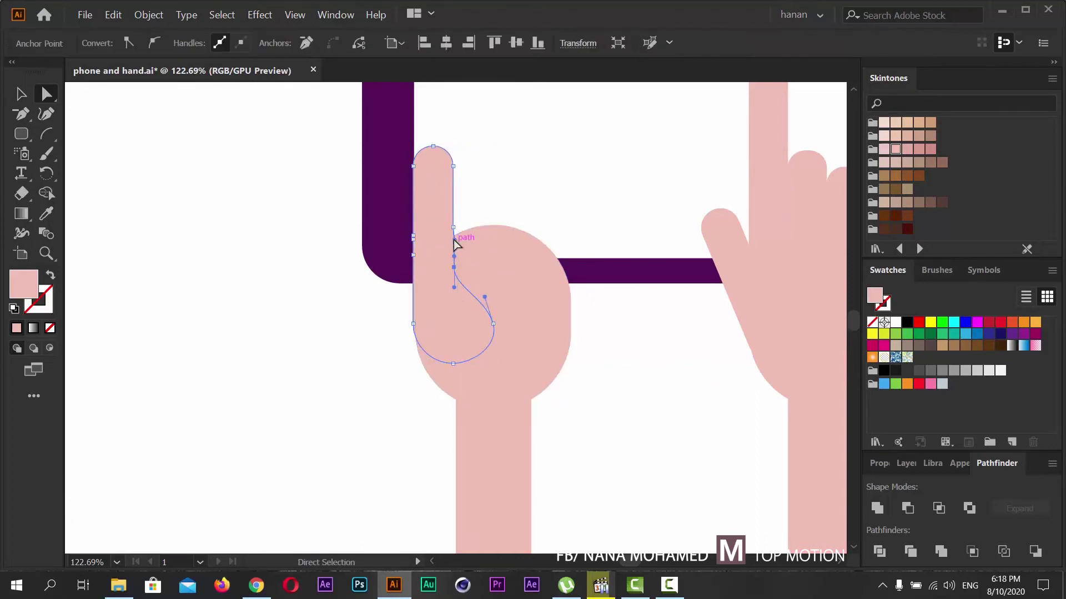
drag(454, 271, 451, 246)
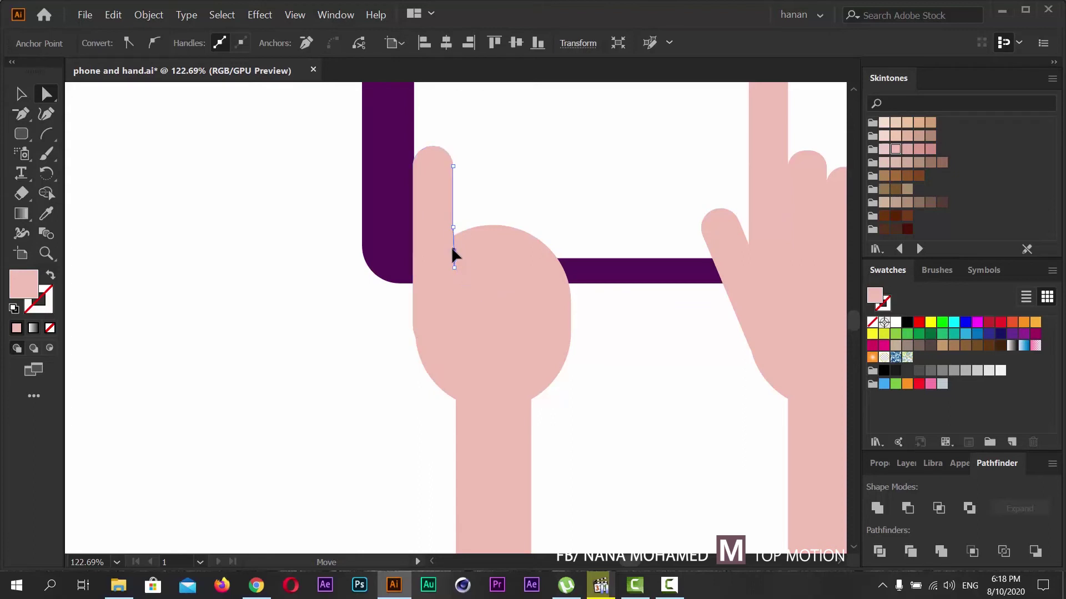
click(321, 471)
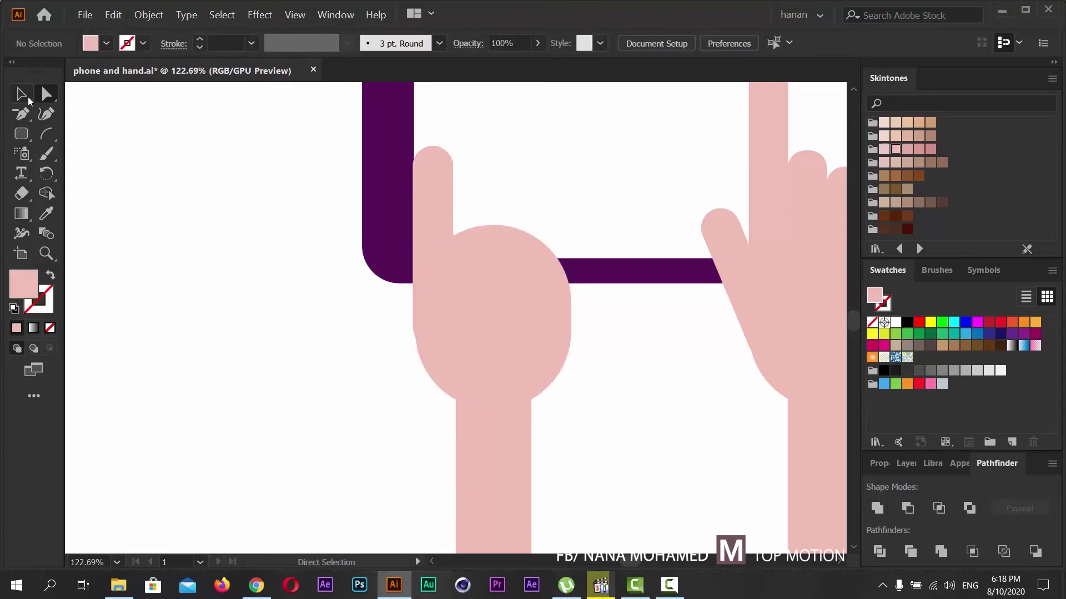
- Check the holding hand in the reference clip, and stretch the thumb shape down toward the wrist, fitting its width to the palm's outer edge
key(v)
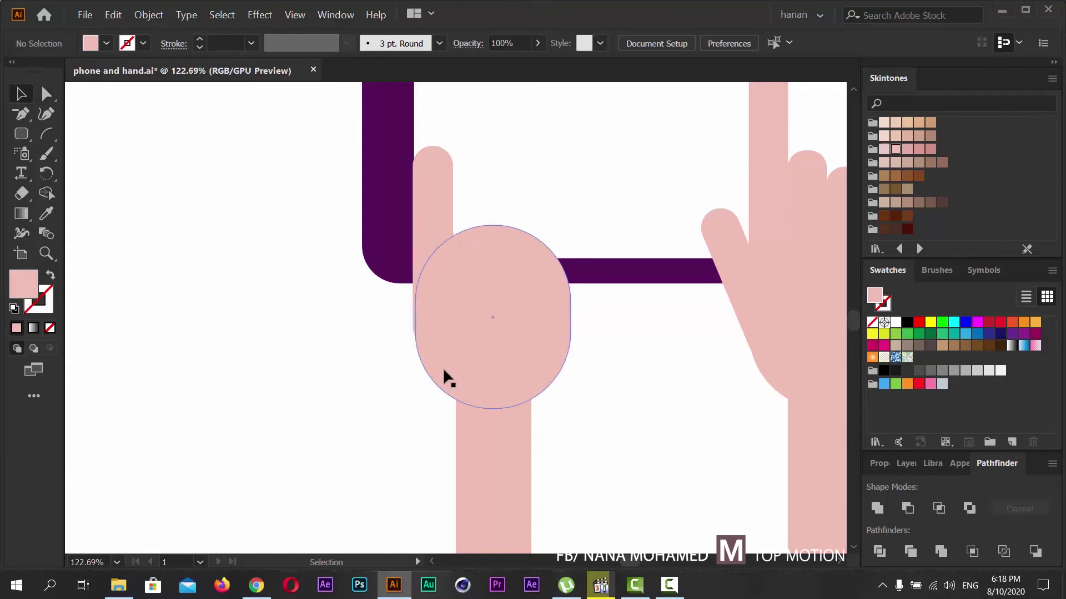
click(600, 585)
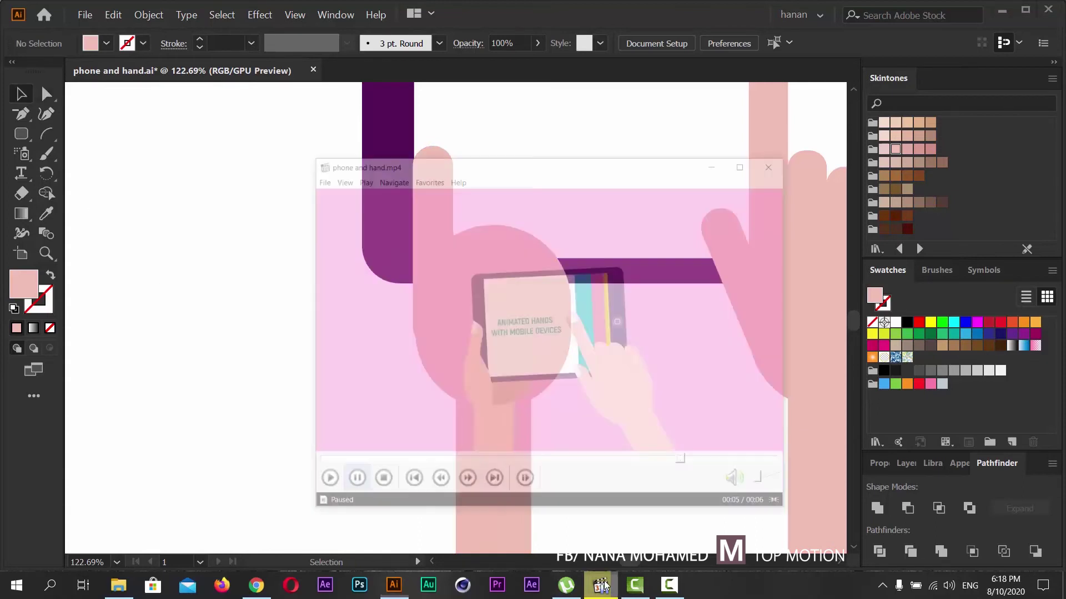
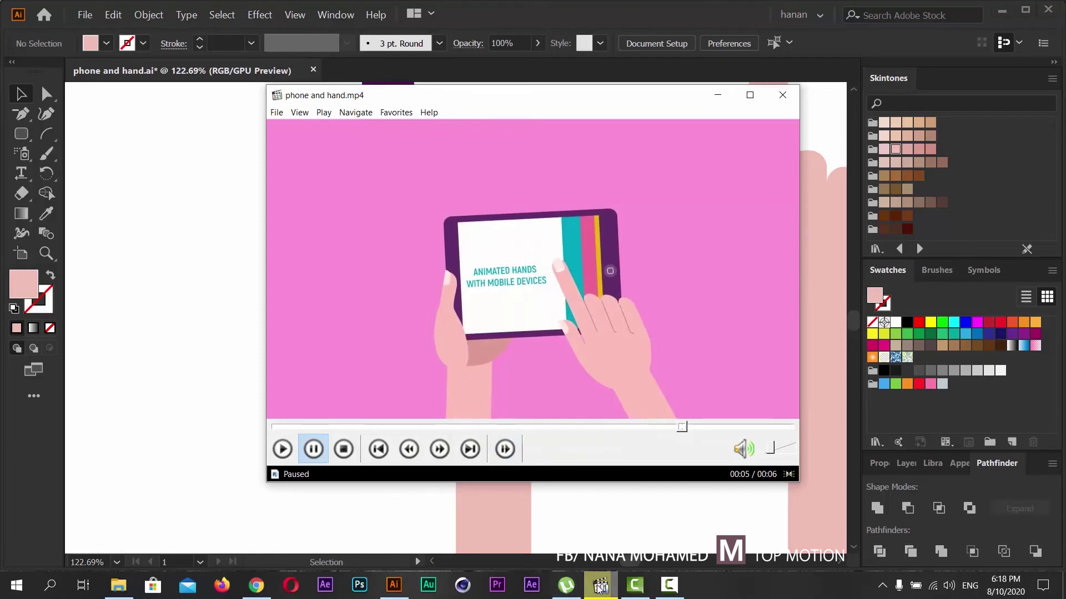
key(alt+Tab)
click(450, 300)
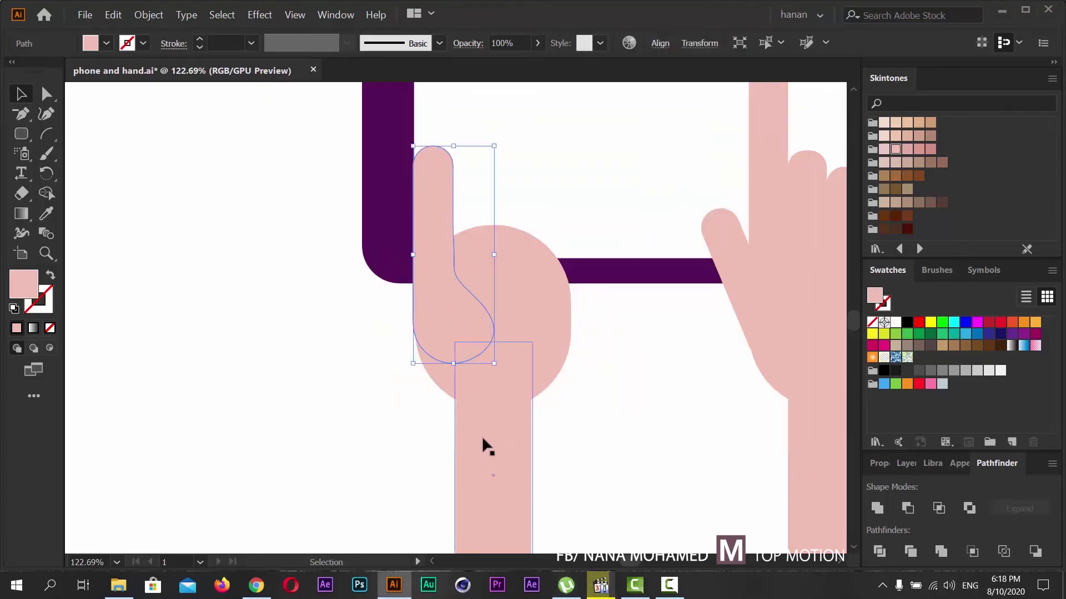
click(513, 284)
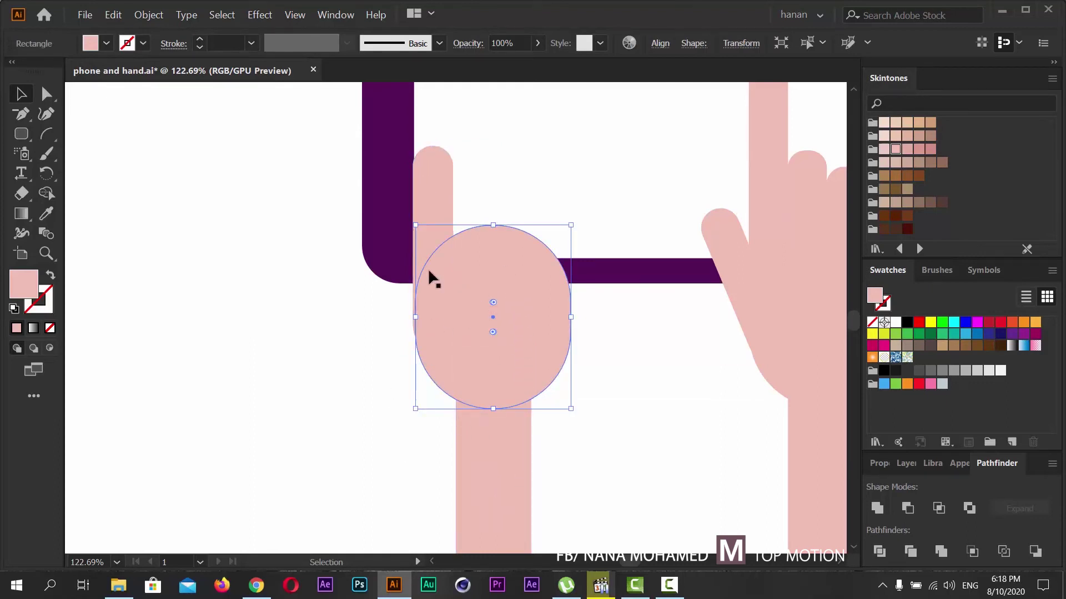
click(309, 328)
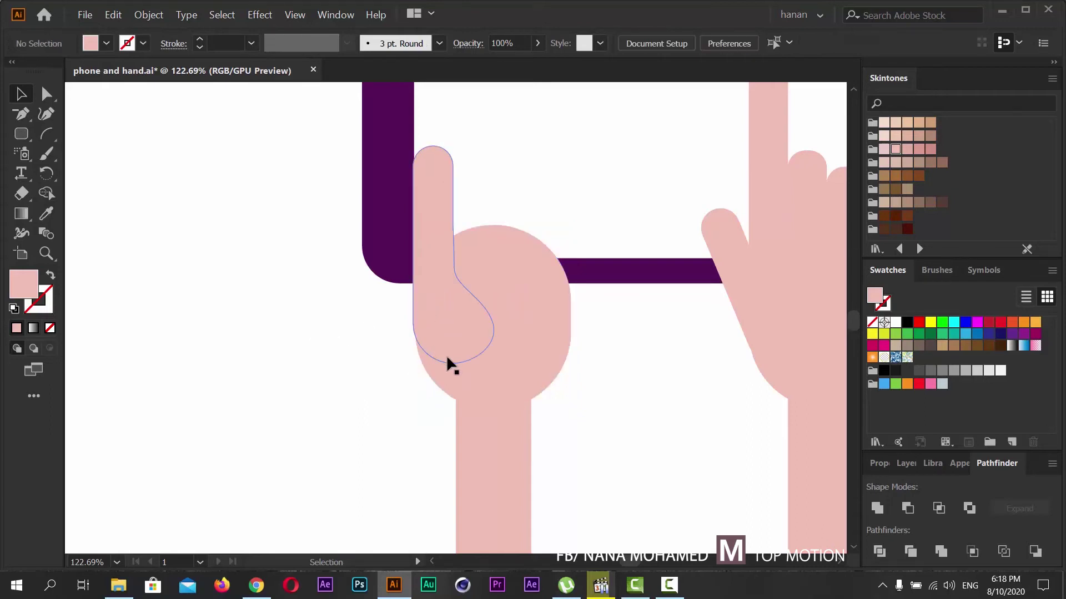
click(448, 366)
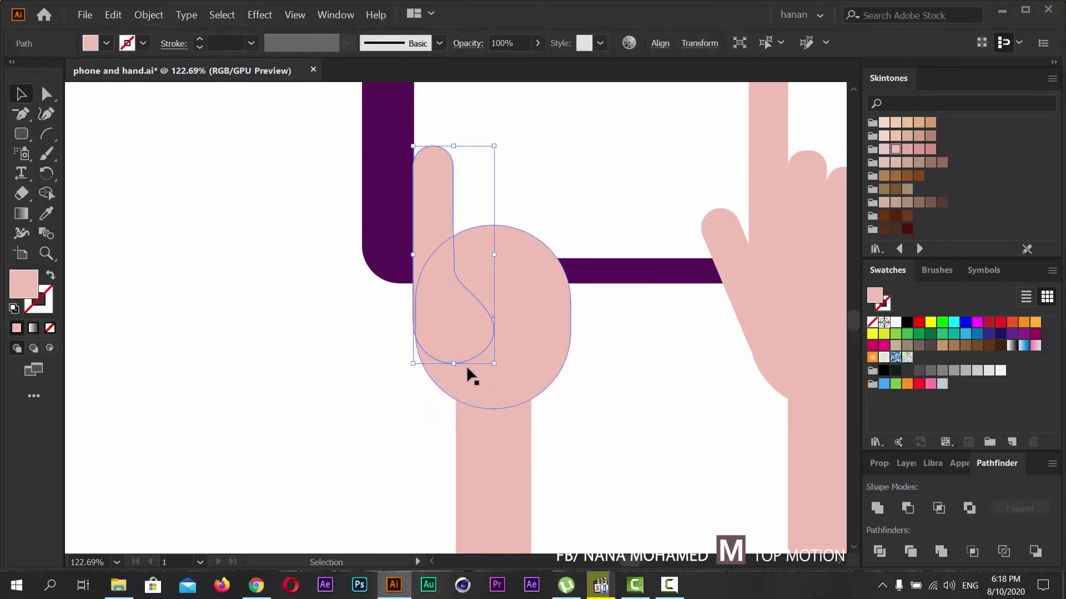
drag(456, 366, 456, 389)
drag(495, 270, 498, 271)
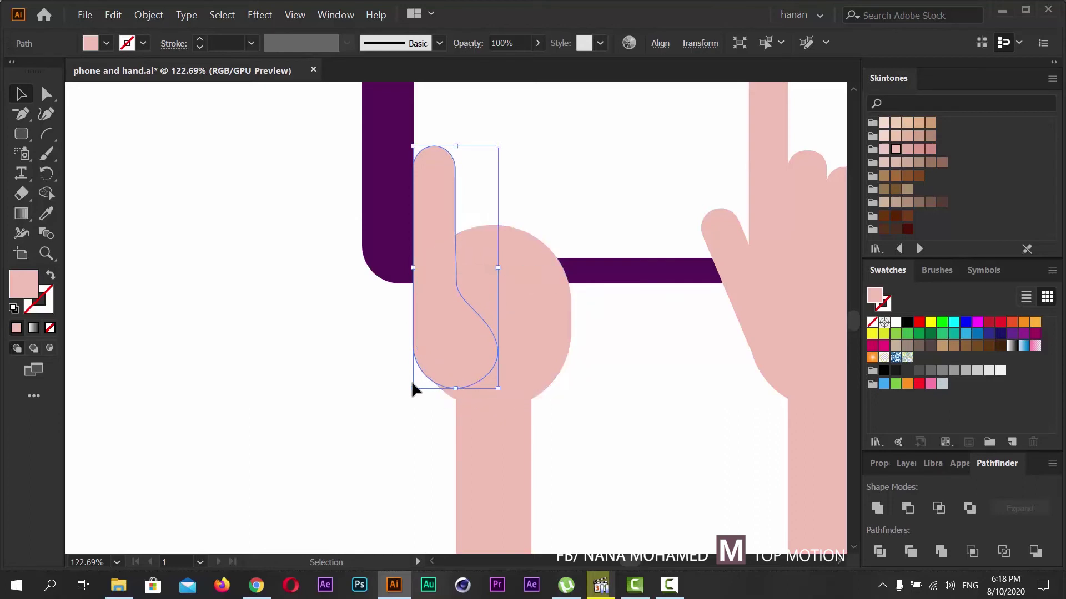
drag(413, 268, 416, 269)
click(348, 426)
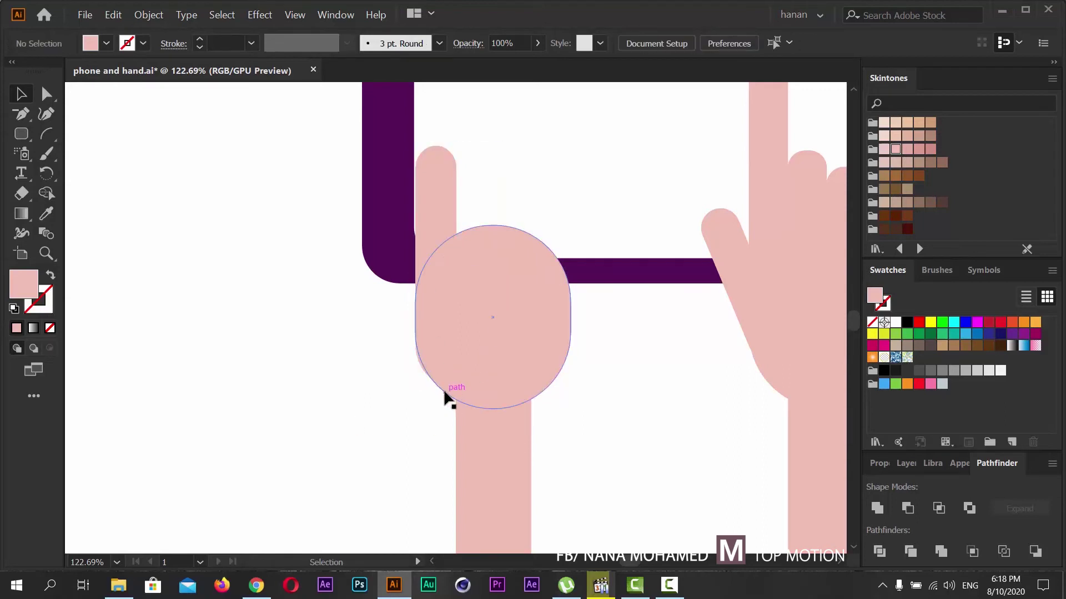
- Narrow the thumb shape slightly from its outer side, comparing it with the palm outline
click(444, 396)
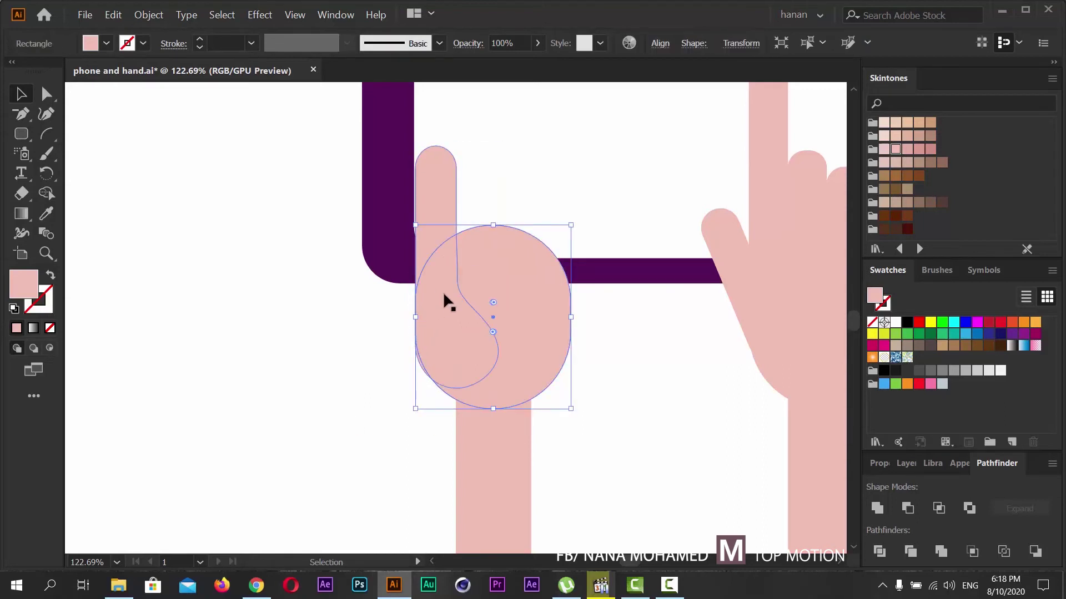
click(348, 330)
click(418, 319)
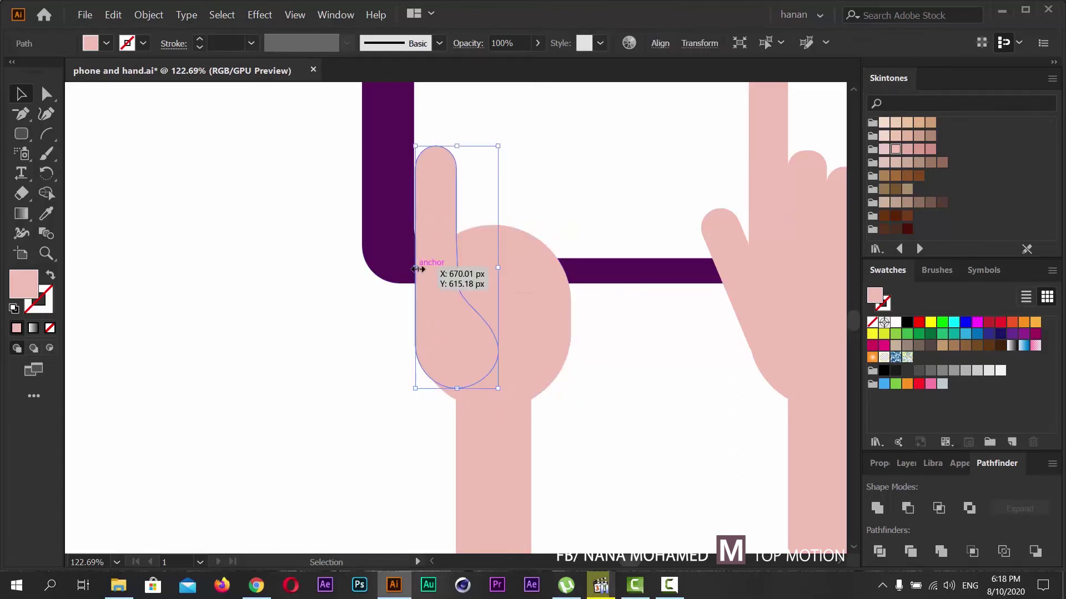
drag(416, 270, 419, 267)
click(336, 369)
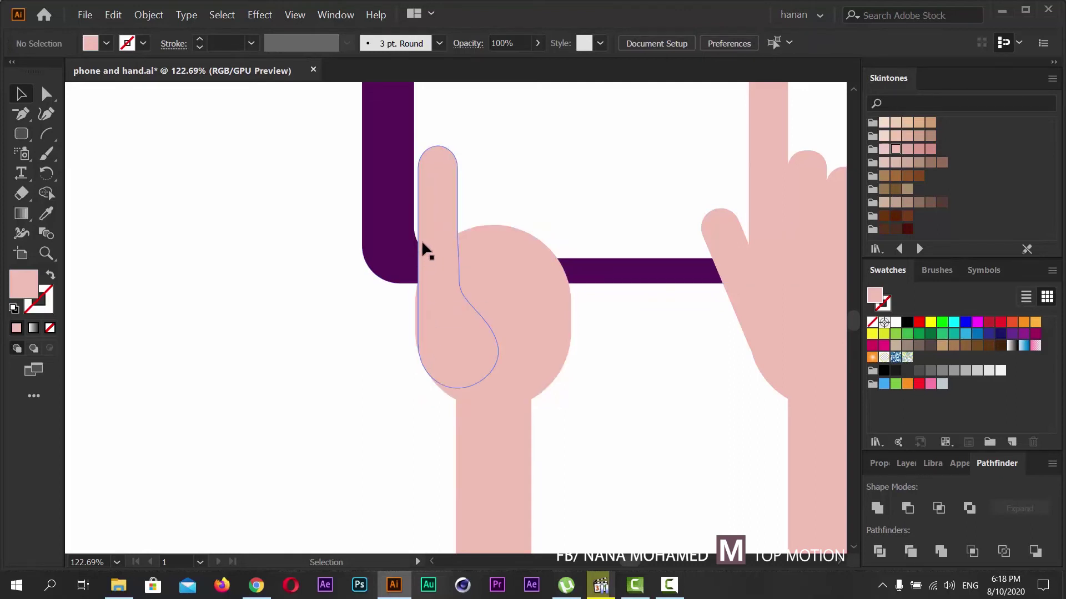
click(423, 304)
drag(421, 270, 424, 269)
- Move the thumb base's outer and inner anchors outward and its lowest anchor down to enlarge the bulge to the palm's edge
click(48, 95)
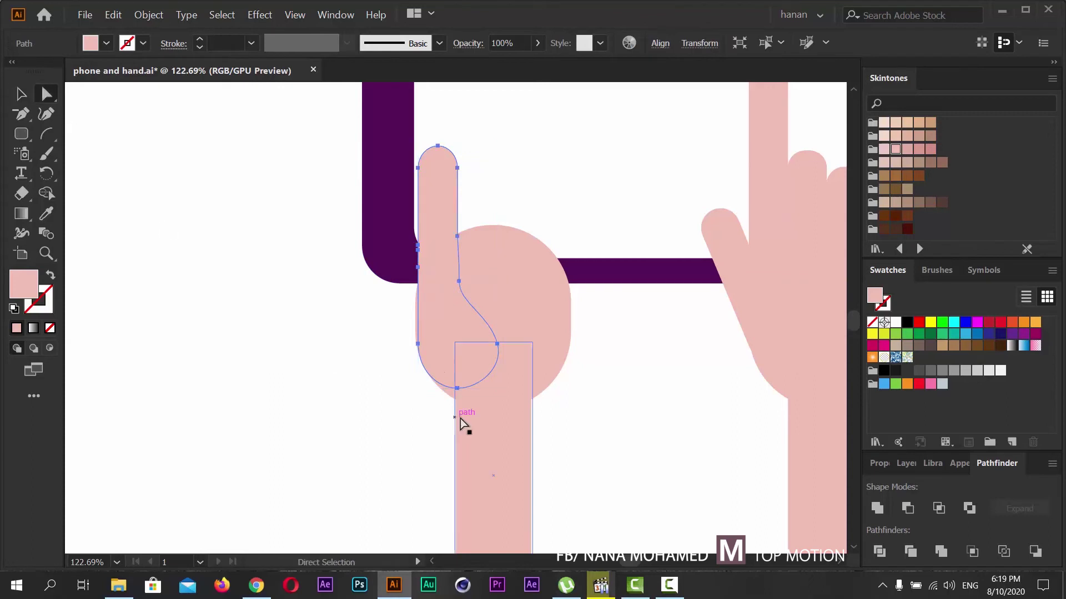
drag(460, 419, 416, 351)
click(416, 346)
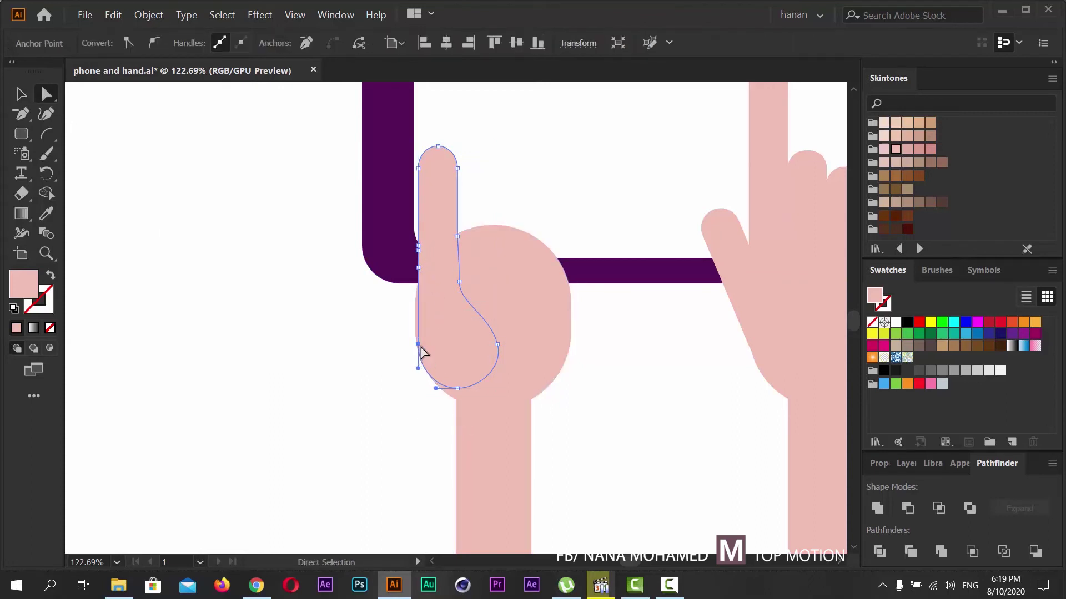
drag(420, 348, 416, 350)
drag(459, 395, 461, 399)
mouse_move(498, 344)
mouse_down()
mouse_move(500, 361)
mouse_move(502, 343)
mouse_up()
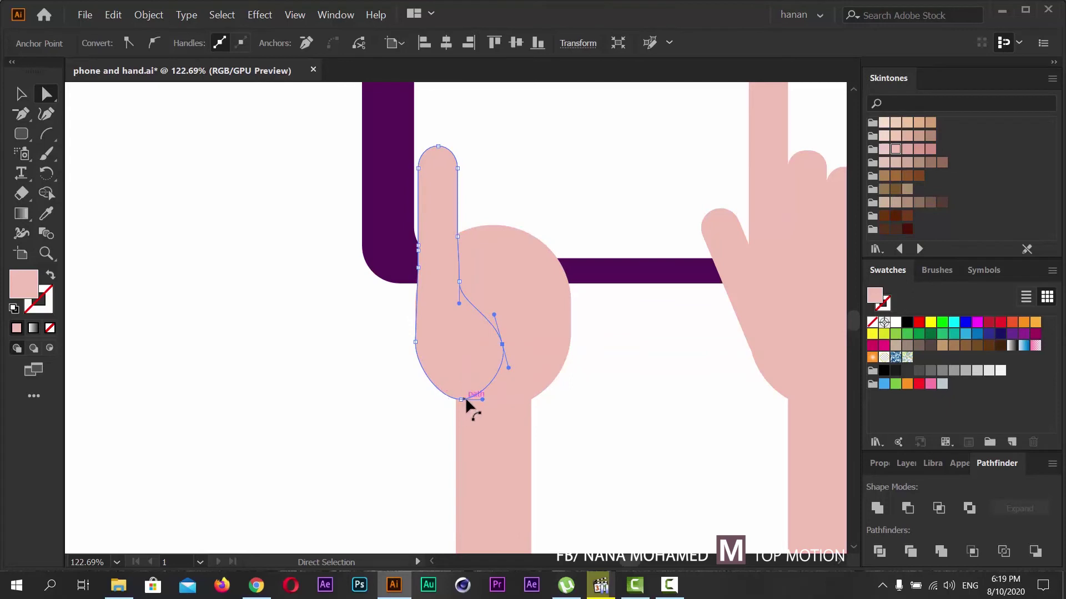
- Fill the holding hand's rounded palm with the fourth, darker pink in the third Skintones color group
click(22, 97)
click(549, 285)
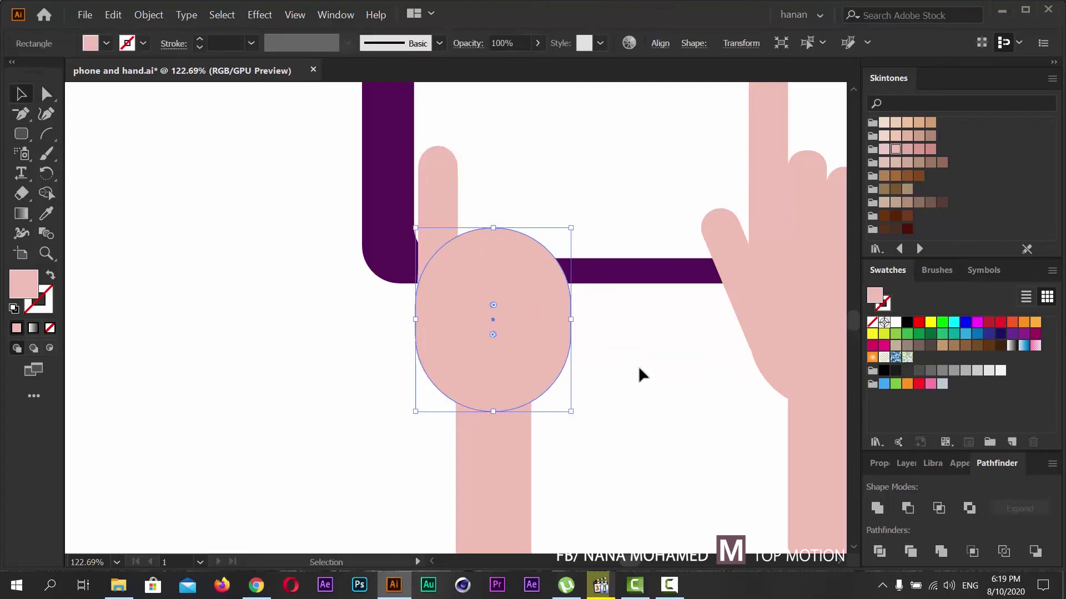
click(907, 153)
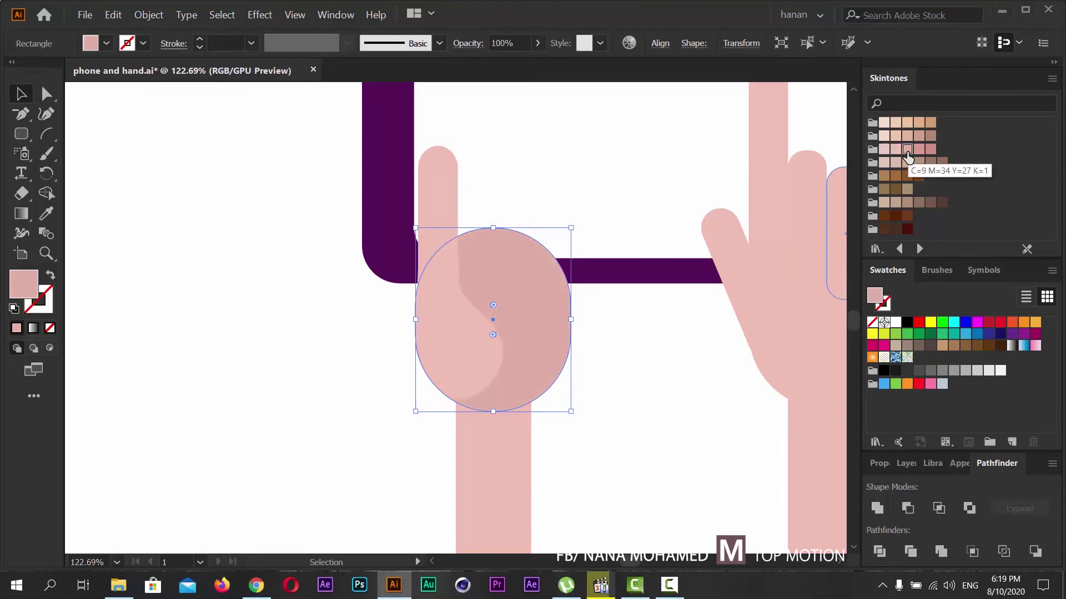
click(919, 148)
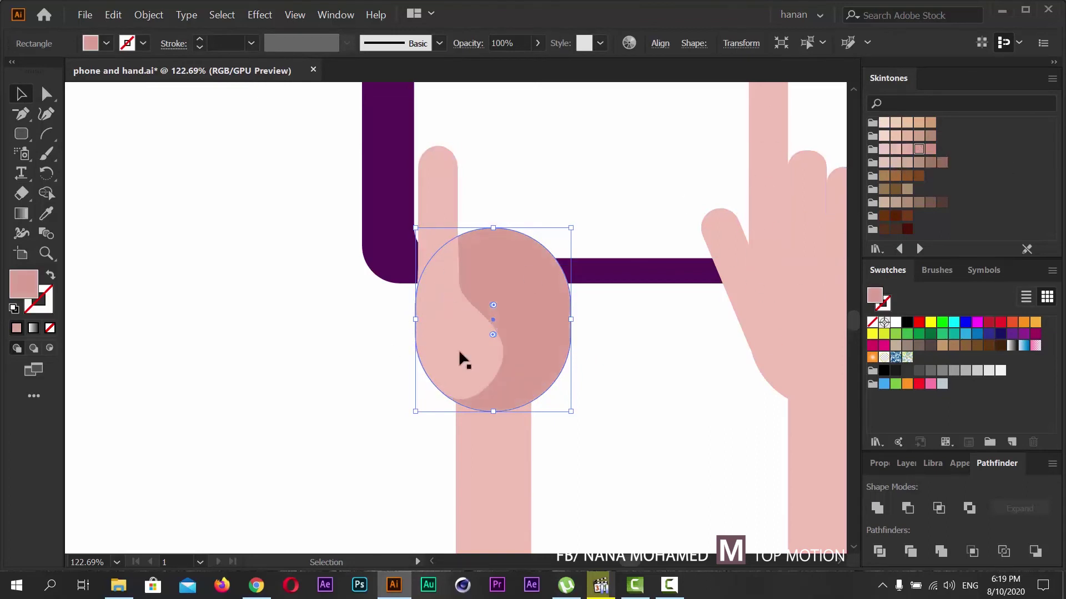
click(611, 372)
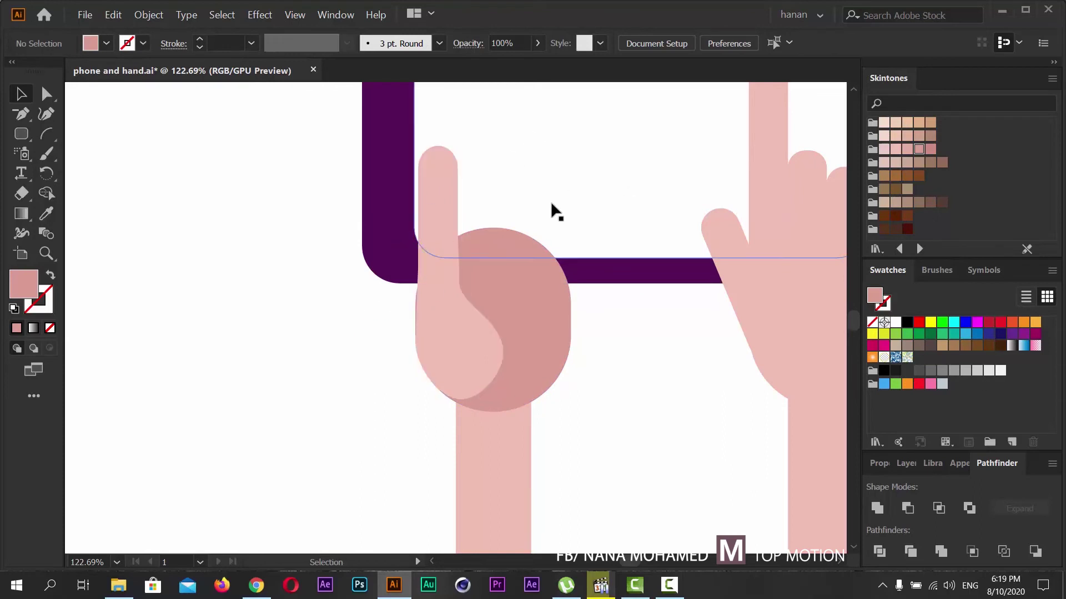
- Widen the thumb shape slightly on its outer side so it covers the darker palm's edge
scroll(599, 314, up, 2)
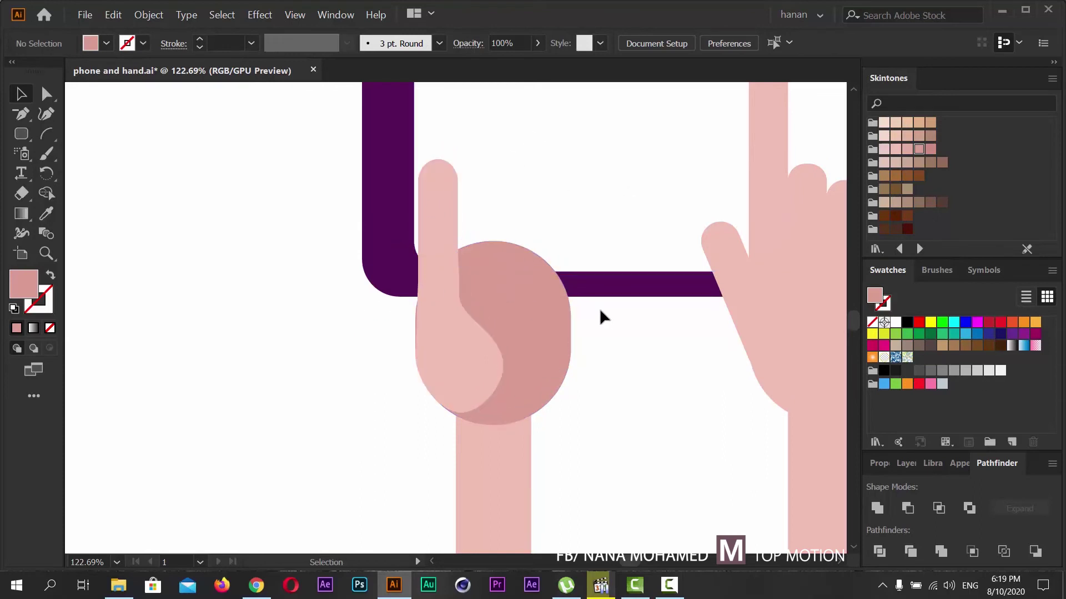
click(428, 367)
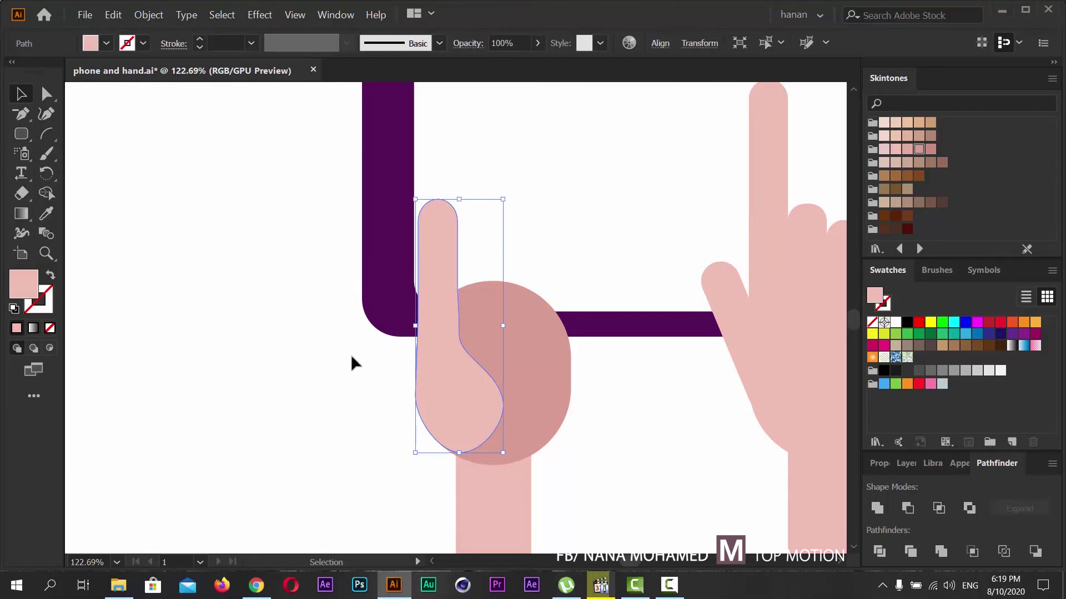
drag(415, 326, 412, 327)
click(242, 409)
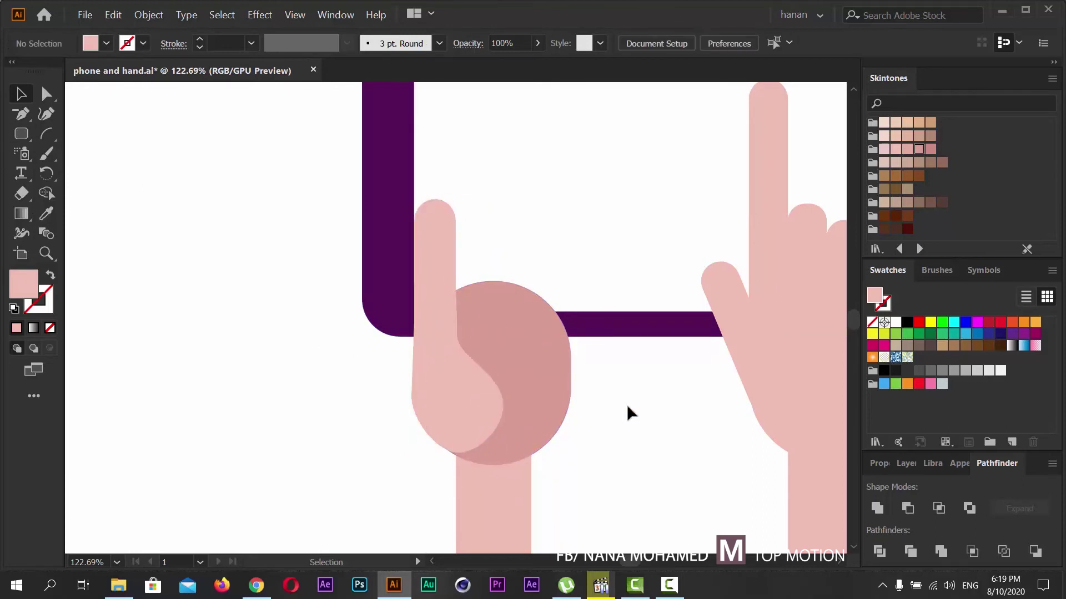
- Compare the hand with the reference clip, and pull the thumb bulge's inner anchor outward and down, extending its upper handle for a fuller curve
click(600, 589)
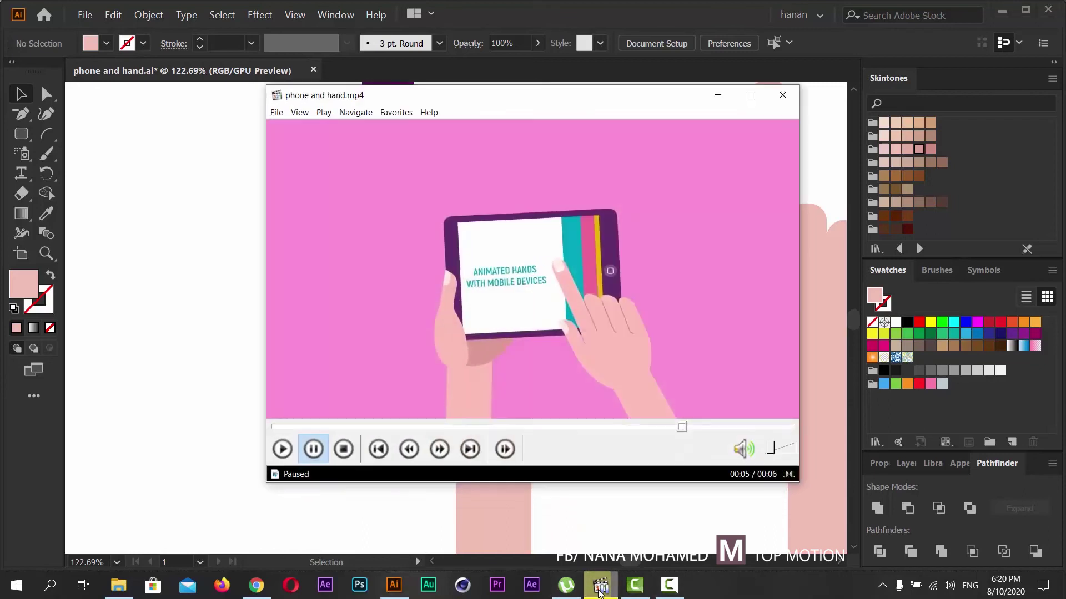
click(600, 589)
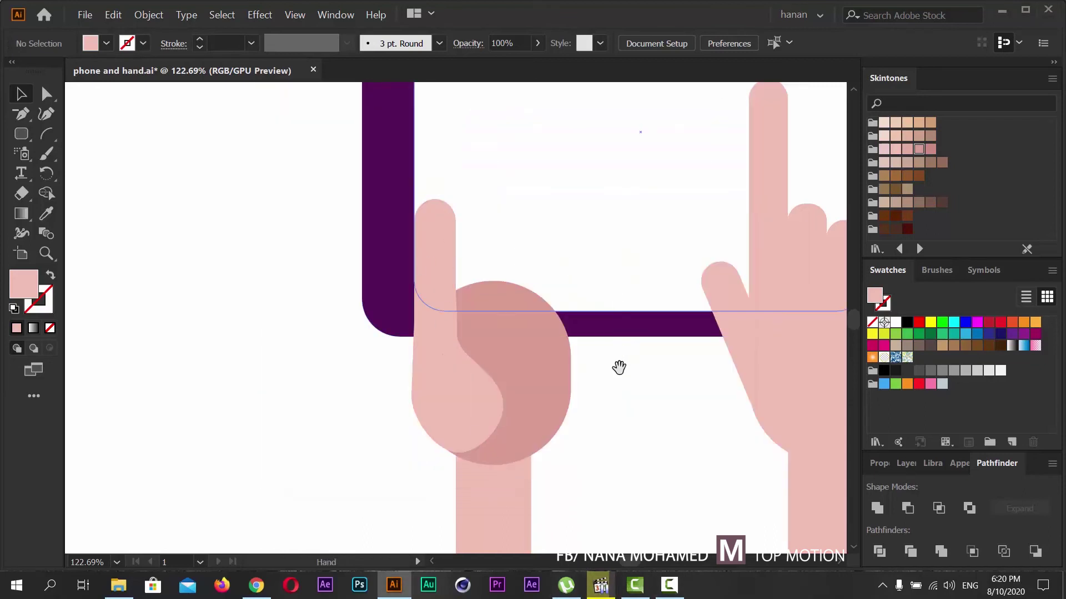
drag(618, 369, 552, 239)
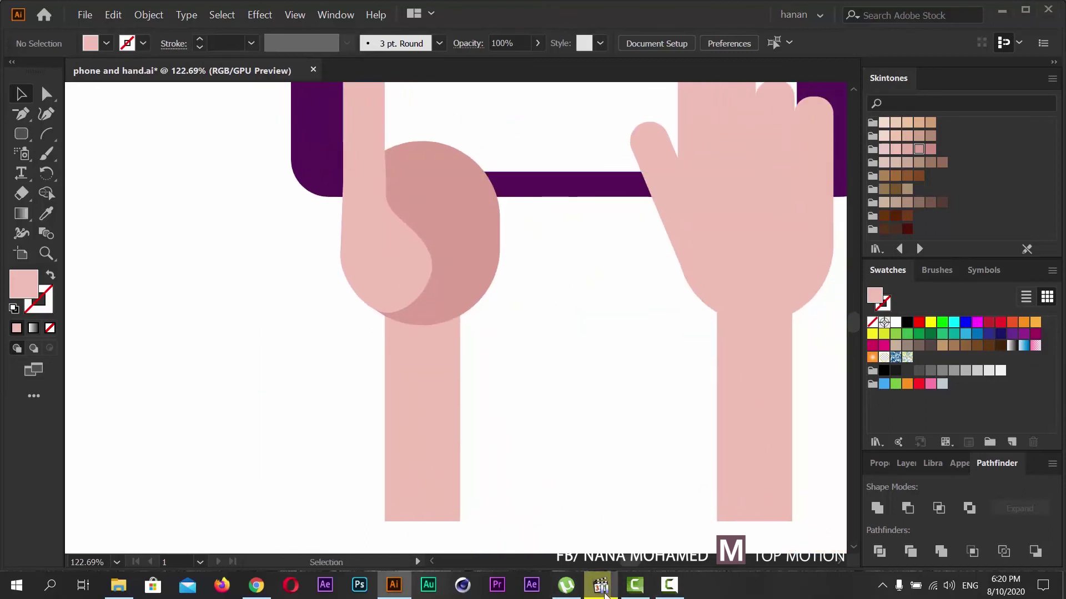
click(600, 585)
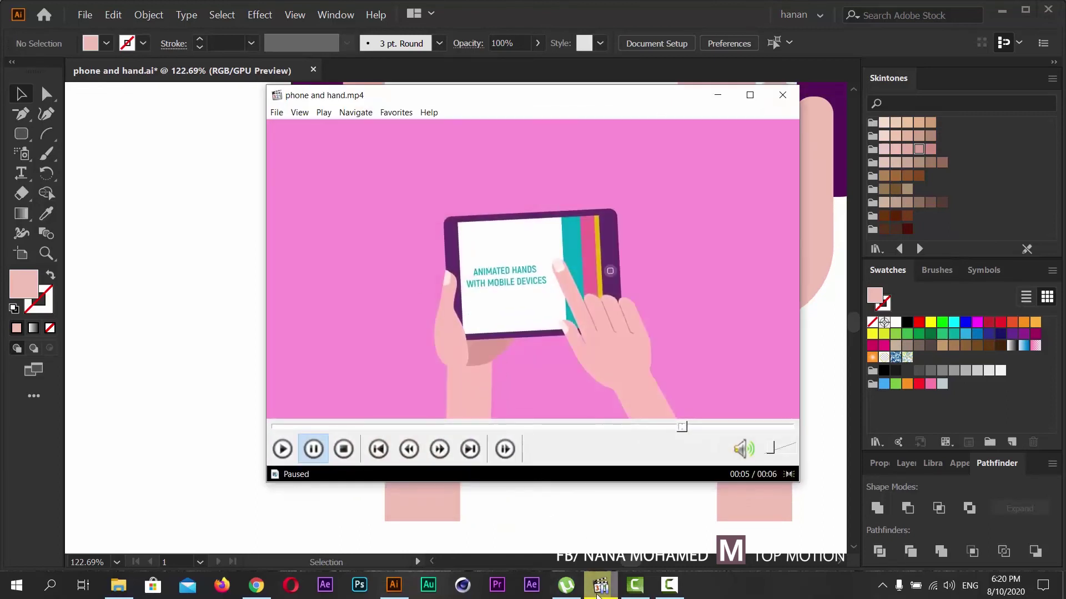
click(600, 585)
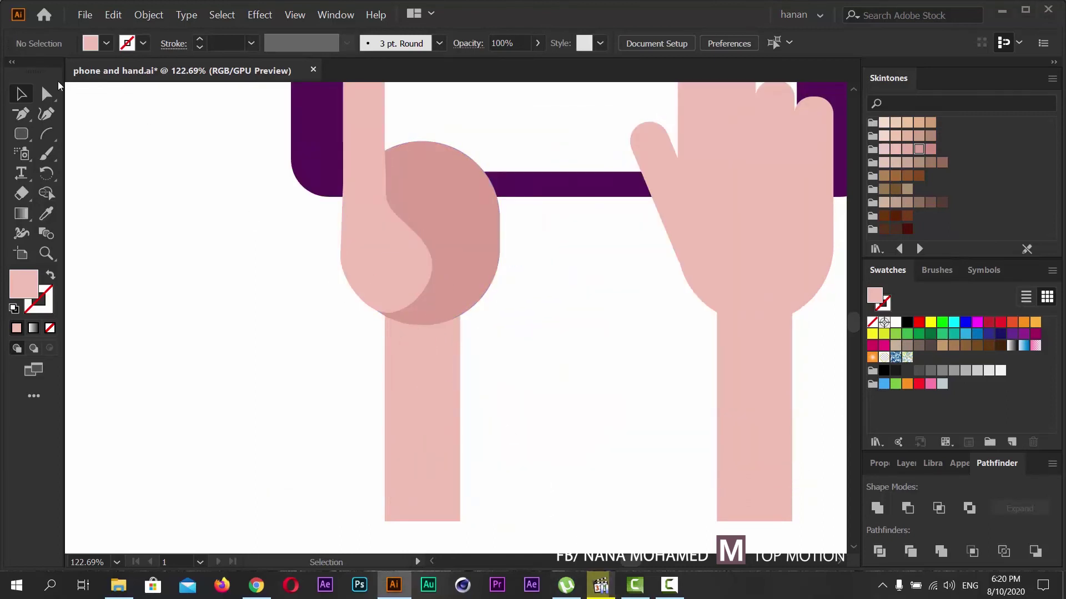
key(a)
click(422, 294)
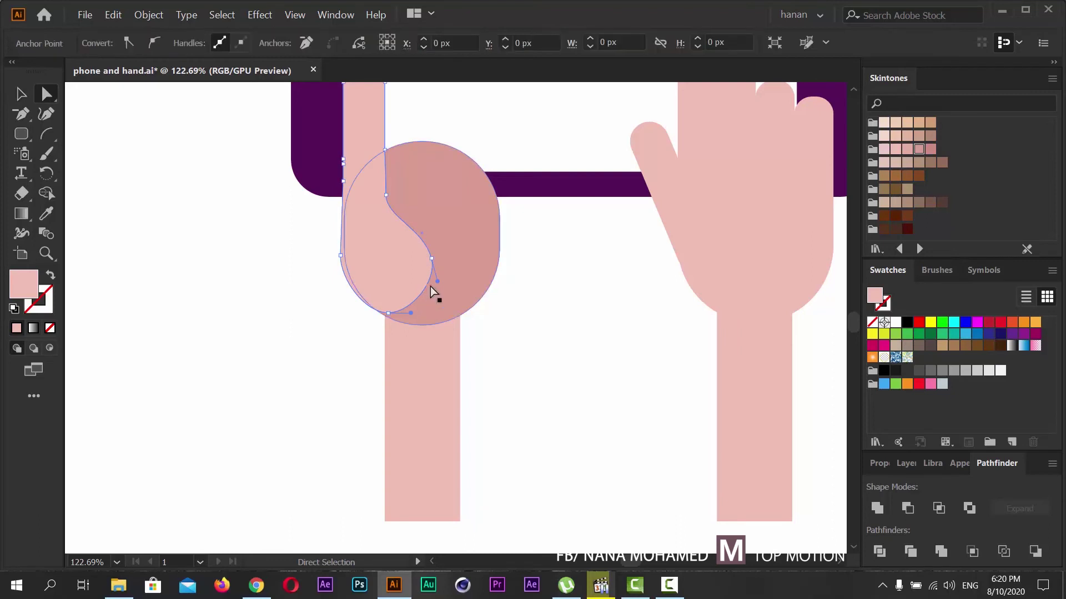
click(431, 260)
drag(431, 259, 428, 209)
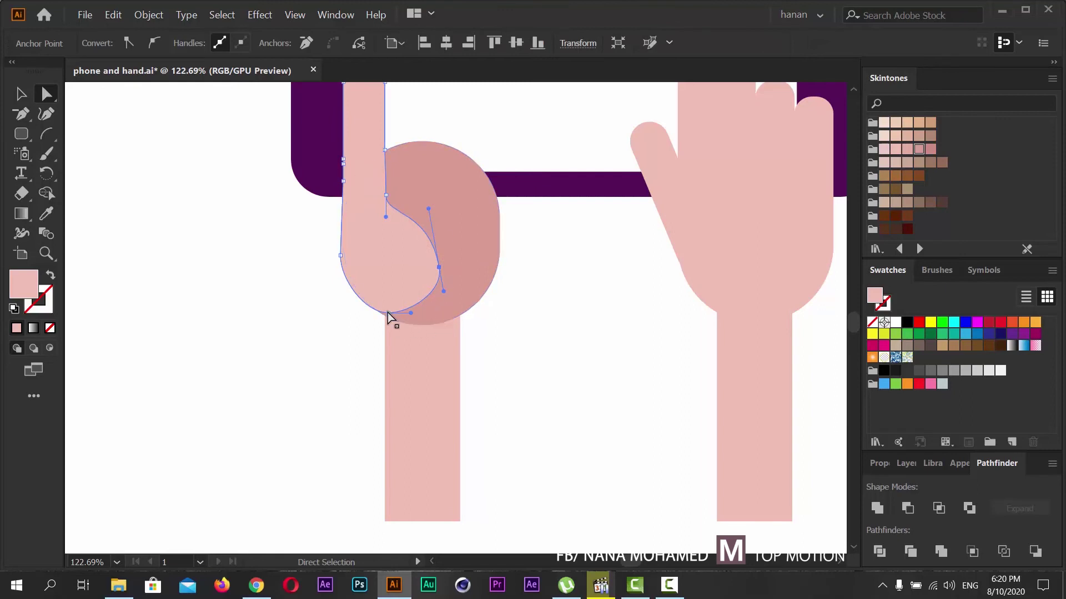
- Move the thumb base's lowest anchor down and its inner anchor outward and down, adjusting their handles for a fuller, rounder bulge
drag(388, 312, 389, 319)
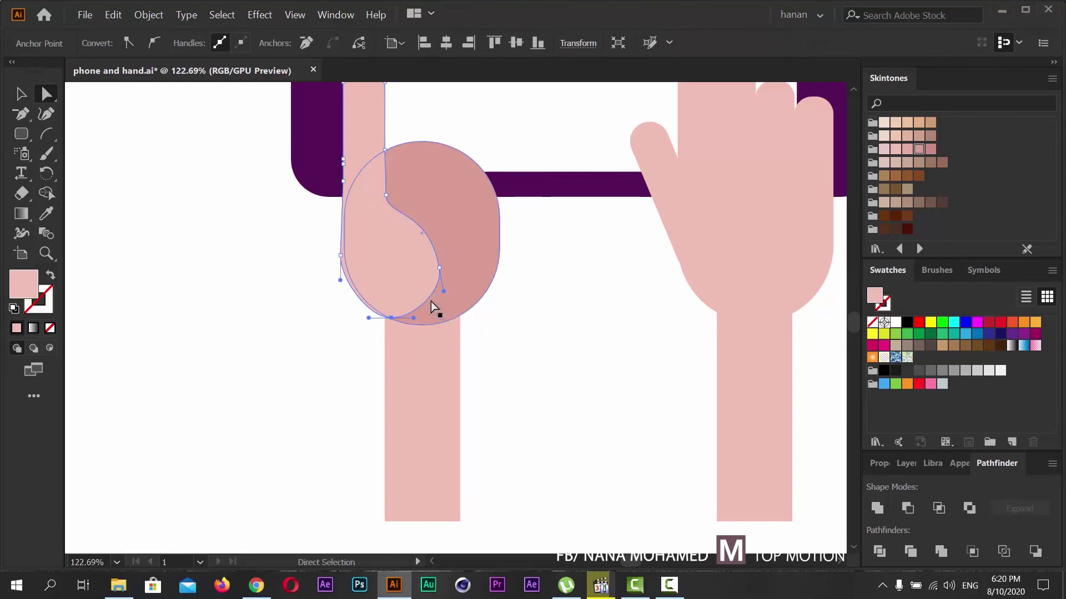
drag(440, 267, 451, 286)
drag(441, 227, 445, 189)
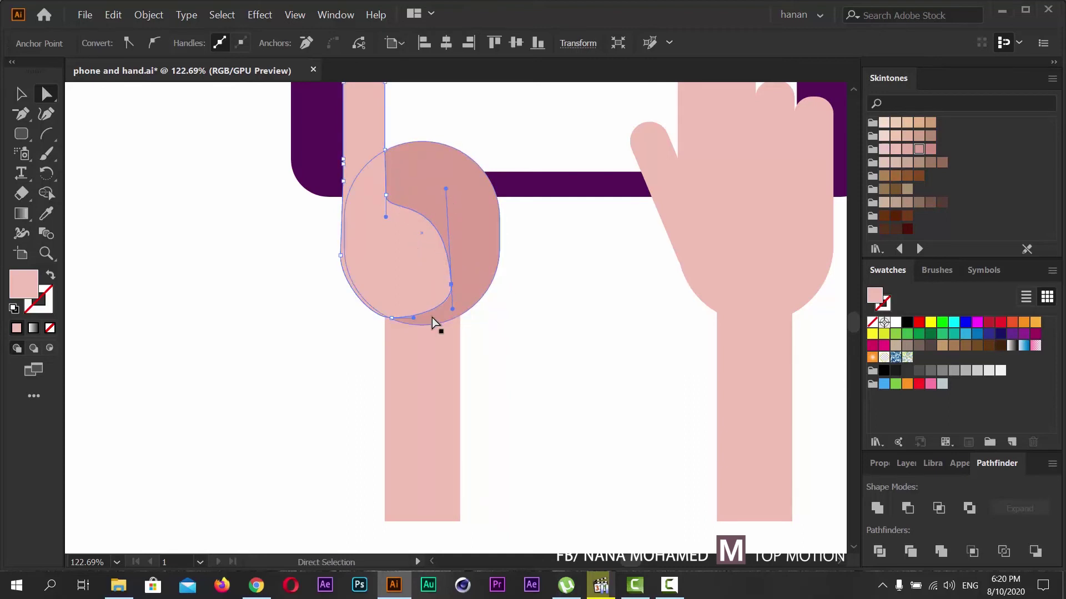
drag(415, 318, 415, 326)
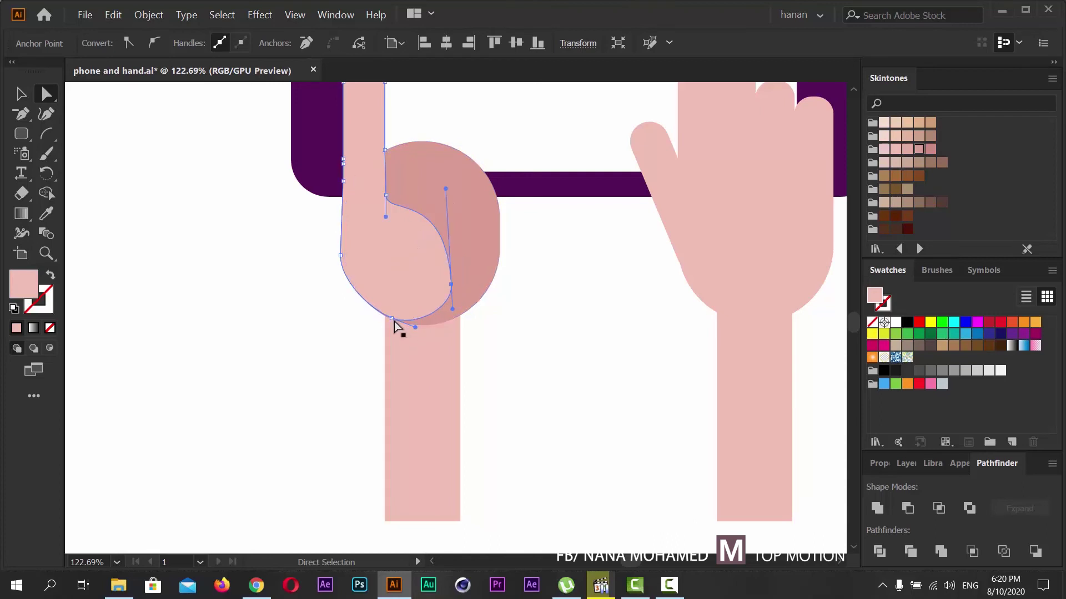
click(392, 319)
click(251, 369)
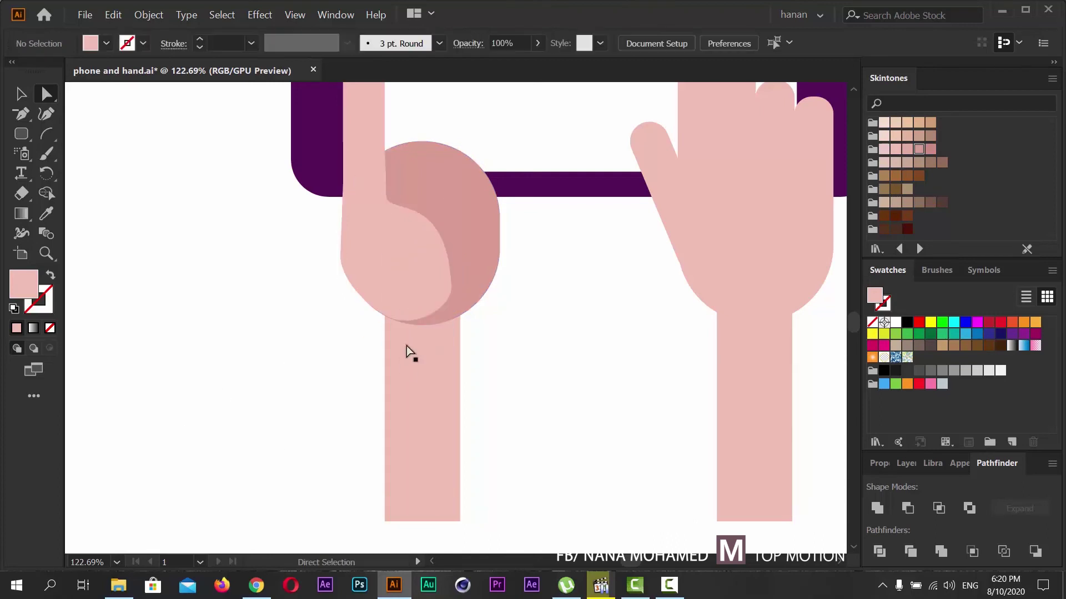
- Adjust the curve handles of the thumb base's outer and lowest anchors to smooth its lower edge along the palm
click(392, 319)
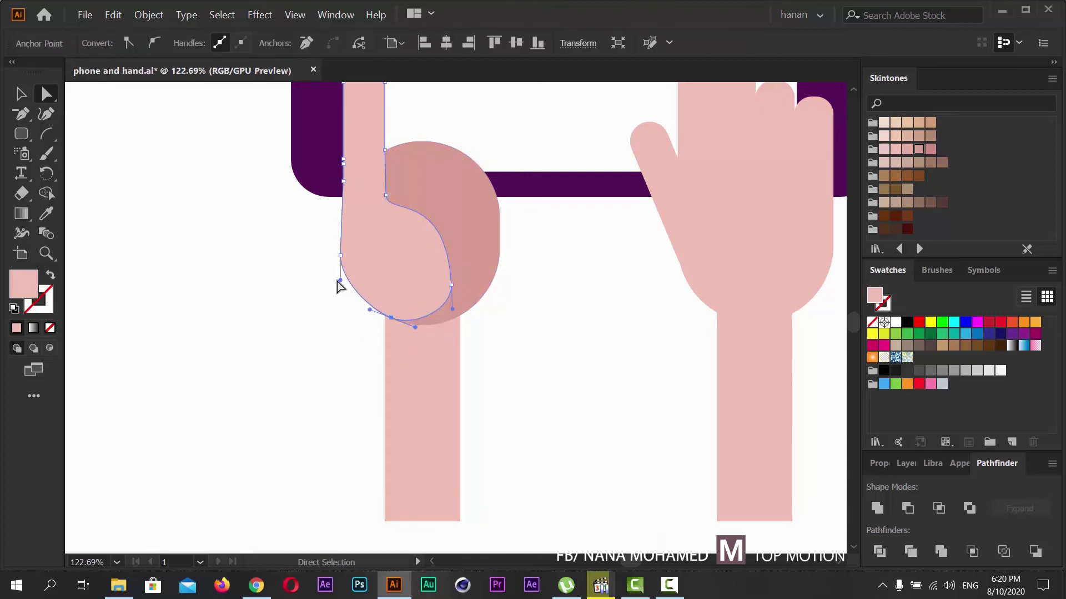
drag(340, 281, 343, 286)
click(391, 318)
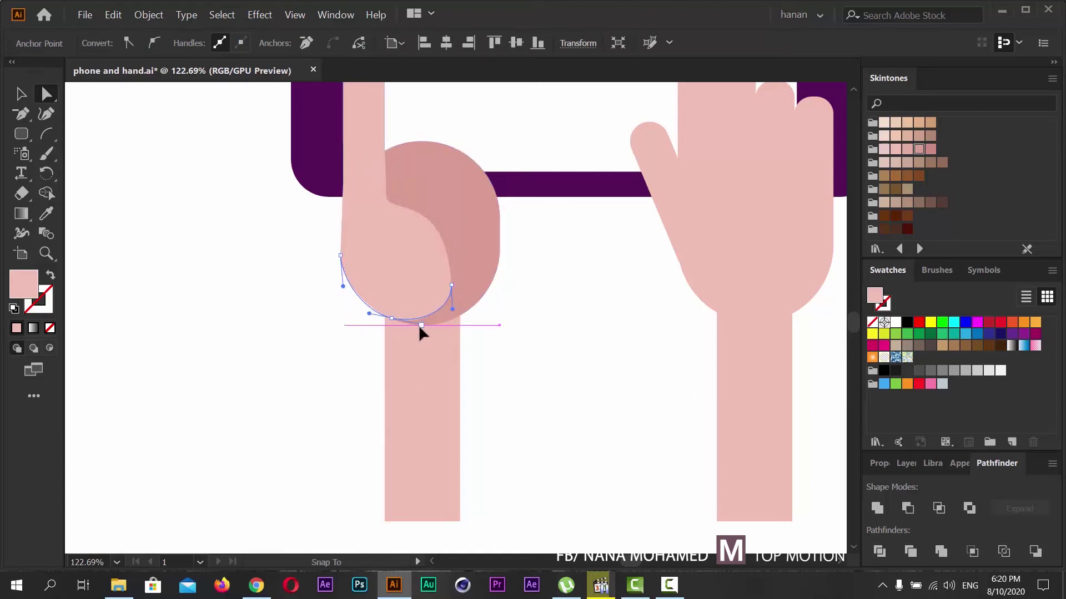
mouse_move(391, 318)
mouse_down()
mouse_move(419, 326)
mouse_move(376, 326)
mouse_move(371, 314)
mouse_up()
click(233, 367)
scroll(411, 271, up, 5)
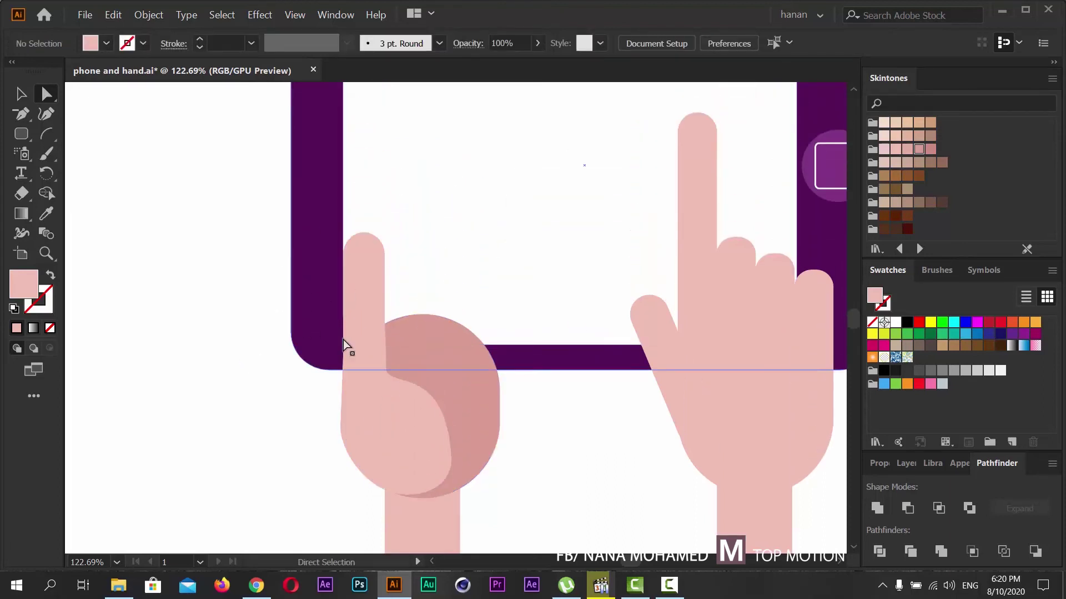
- Draw a small rounded-rectangle fingernail at the outer edge of the holding hand's thumb tip and fill it white
key(ctrl+minus)
key(ctrl+minus)
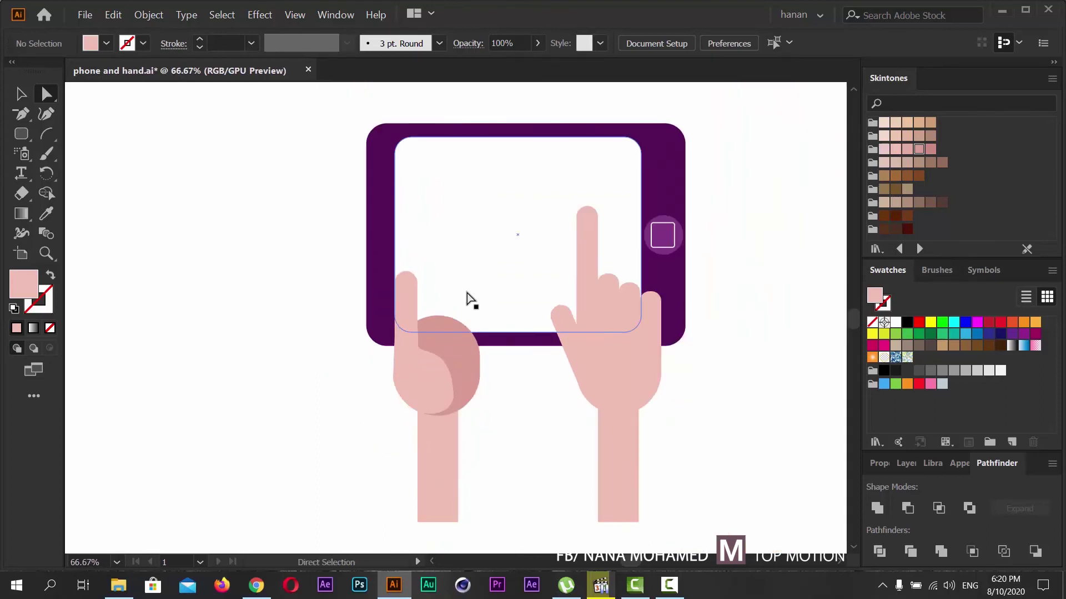
click(30, 132)
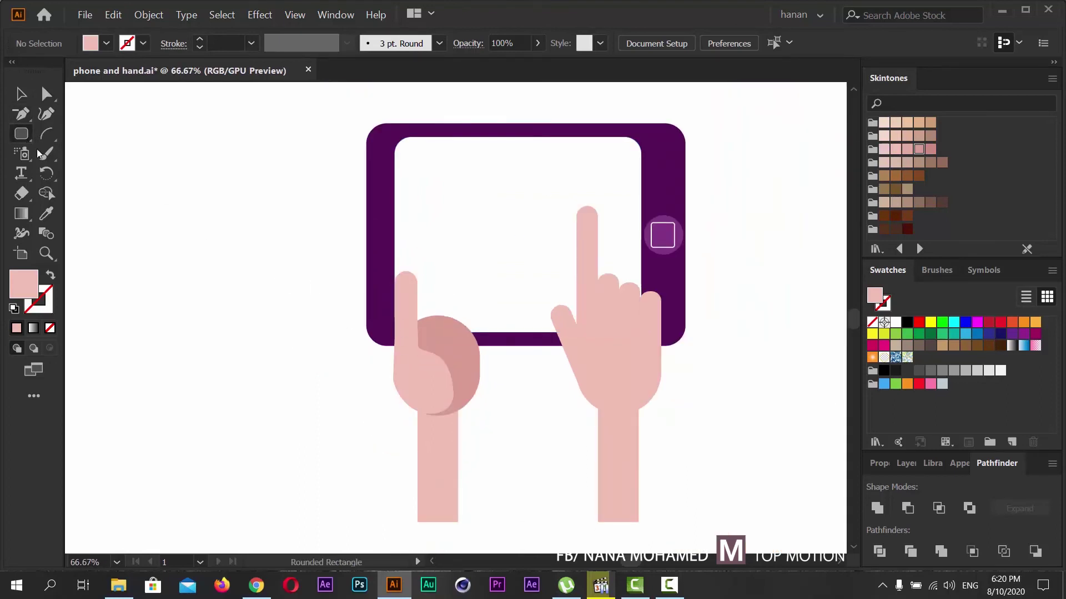
drag(401, 275, 405, 297)
click(106, 43)
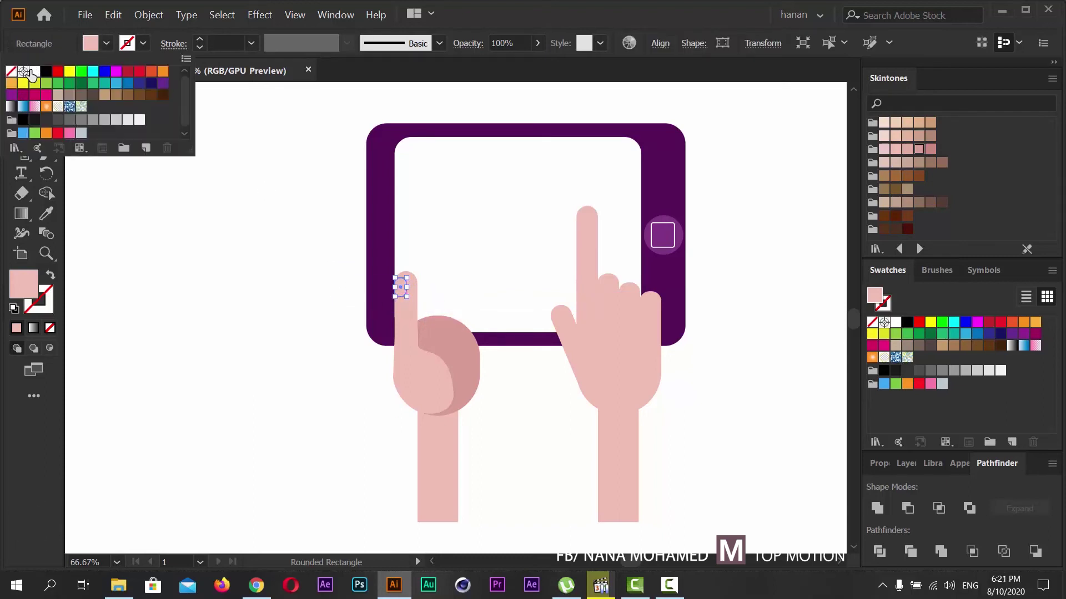
click(35, 71)
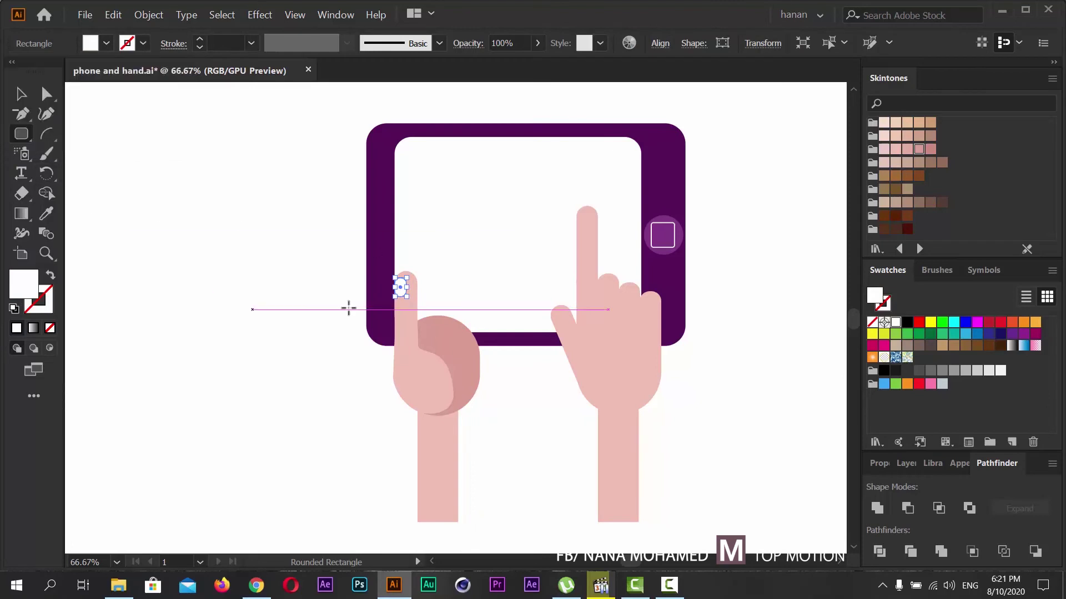
click(247, 304)
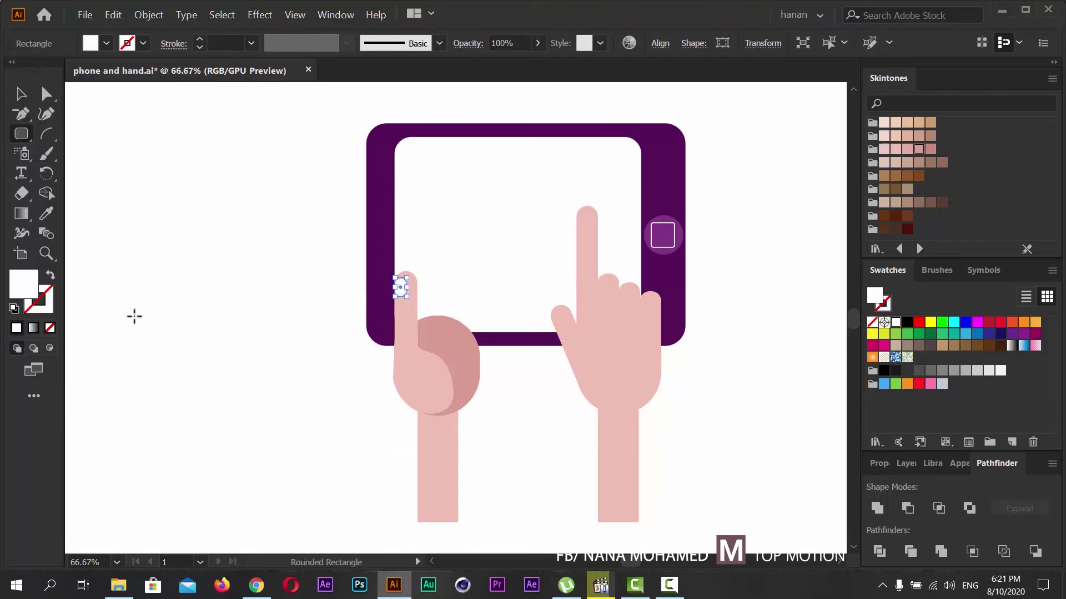
key(v)
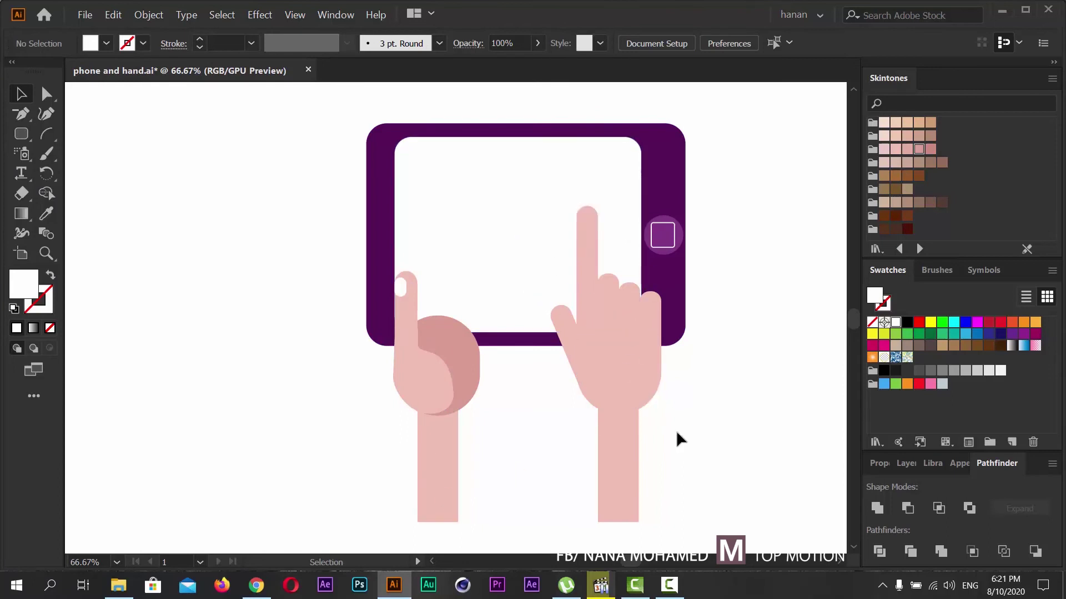
- Check the nails in the reference clip and copy the white thumbnail onto the pointing hand's index fingertip
click(601, 585)
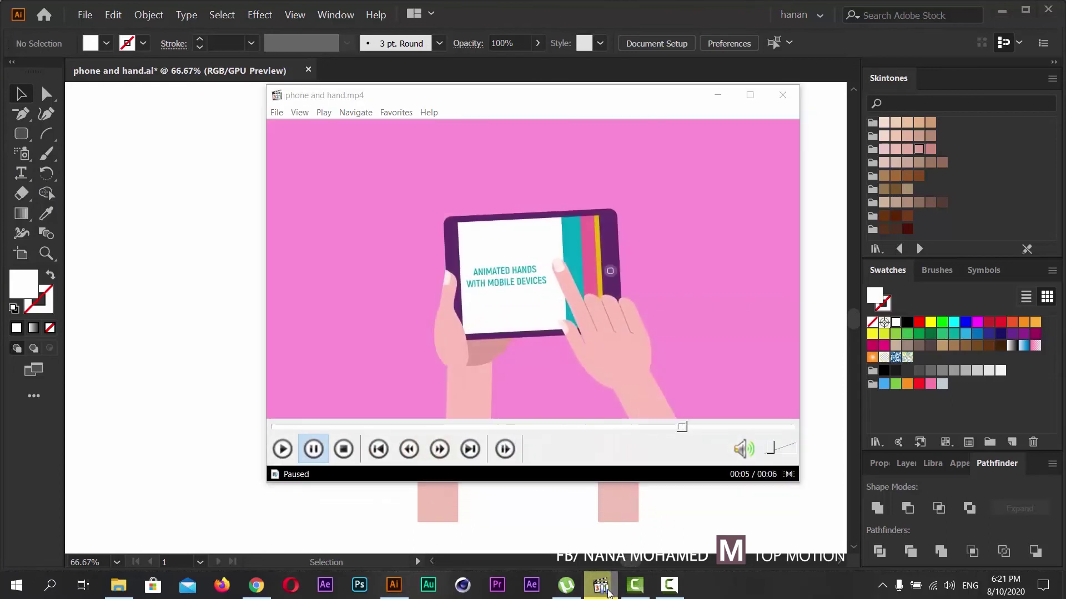
click(600, 585)
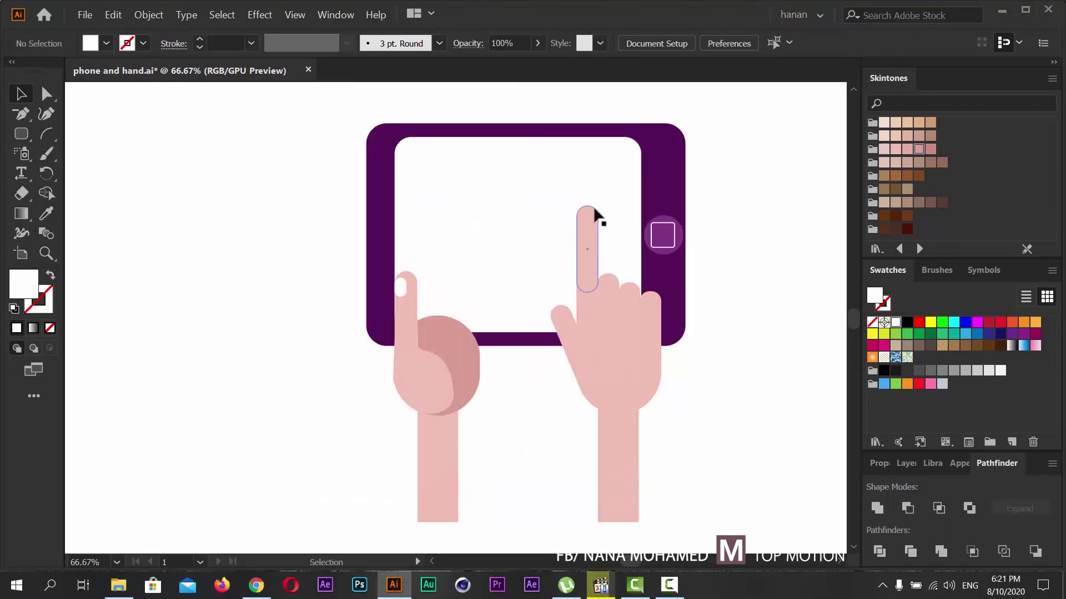
click(401, 287)
drag(400, 286, 584, 218)
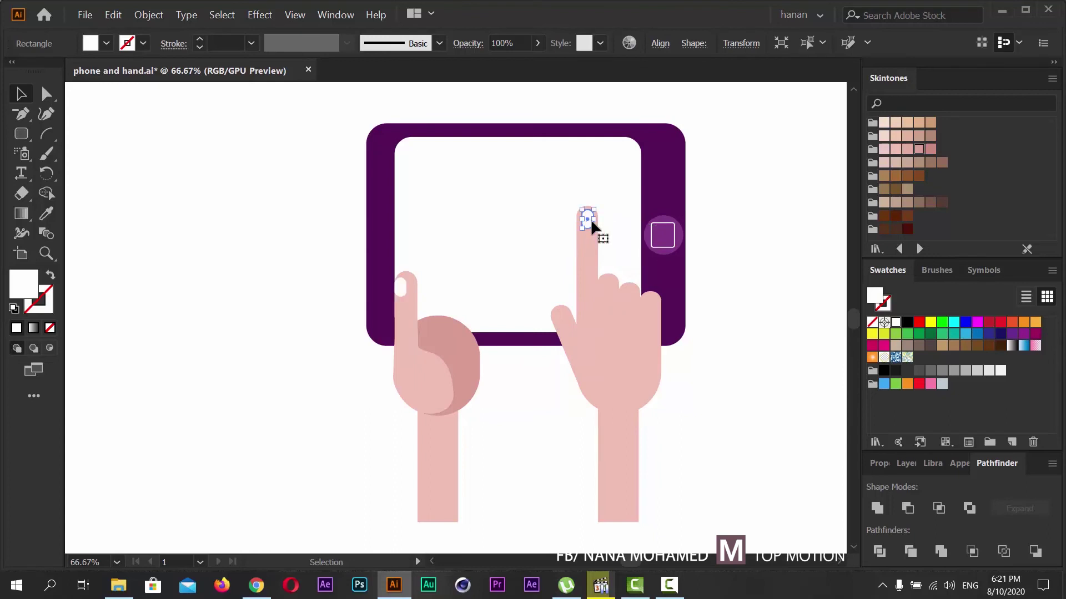
- Reshape the index finger's nail into a shorter, wider rounded shape near the fingertip
key(ctrl+equal)
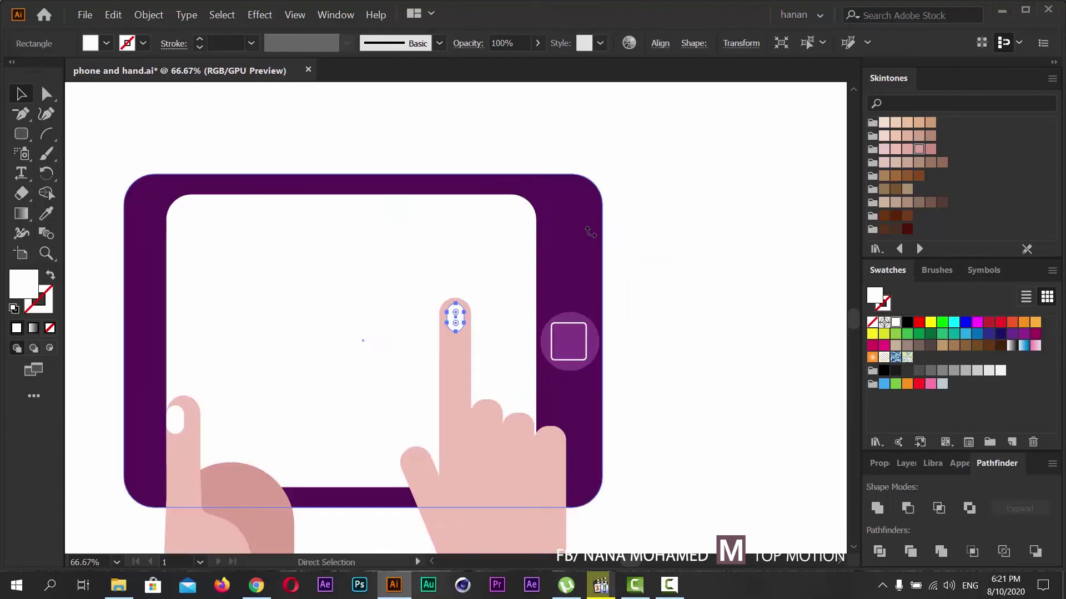
key(ctrl+equal)
key(ctrl+equal)
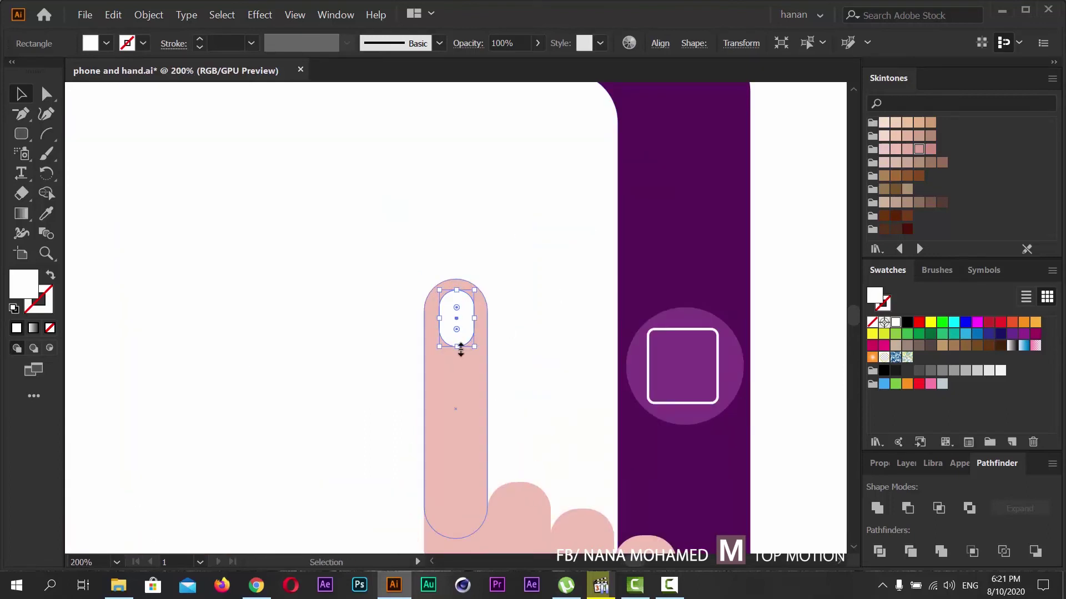
drag(457, 346, 478, 310)
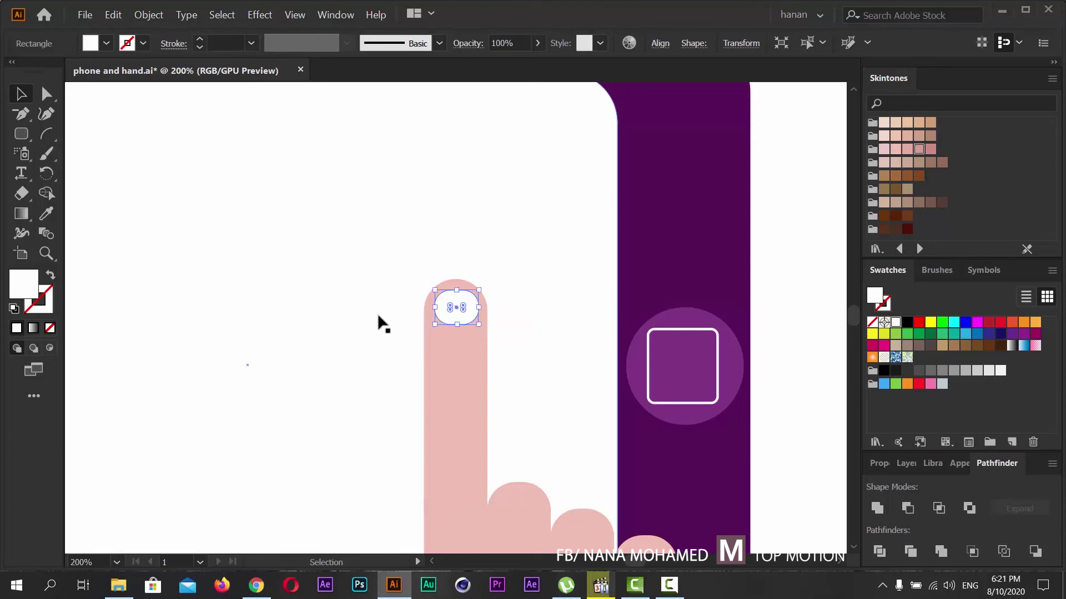
click(391, 381)
- Copy the index finger's nail onto the tip of the pointing hand's thumb
key(ctrl+minus)
key(ctrl+minus)
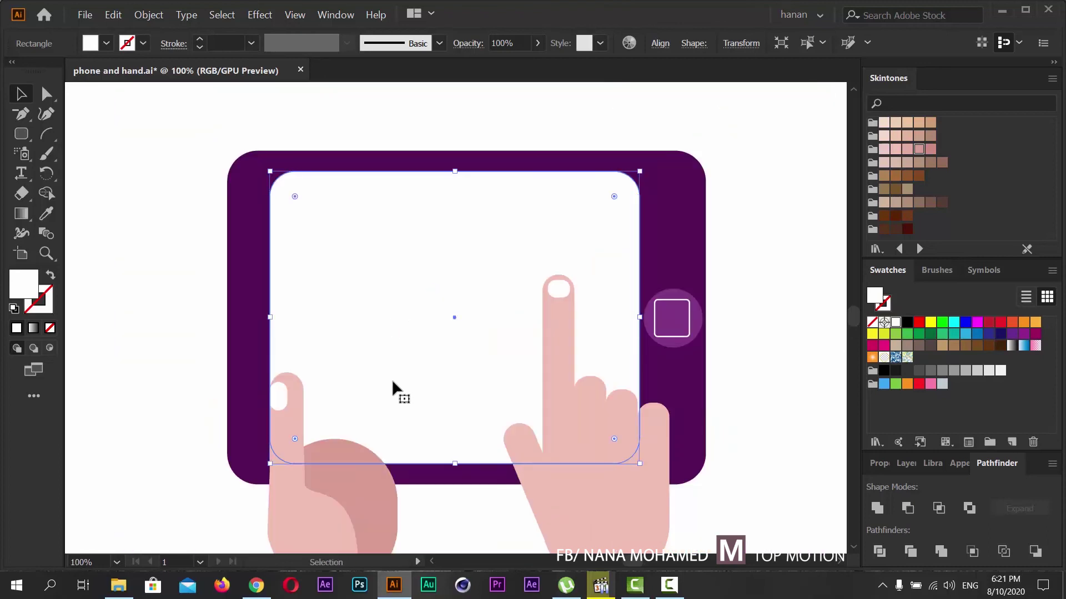
drag(398, 381, 429, 230)
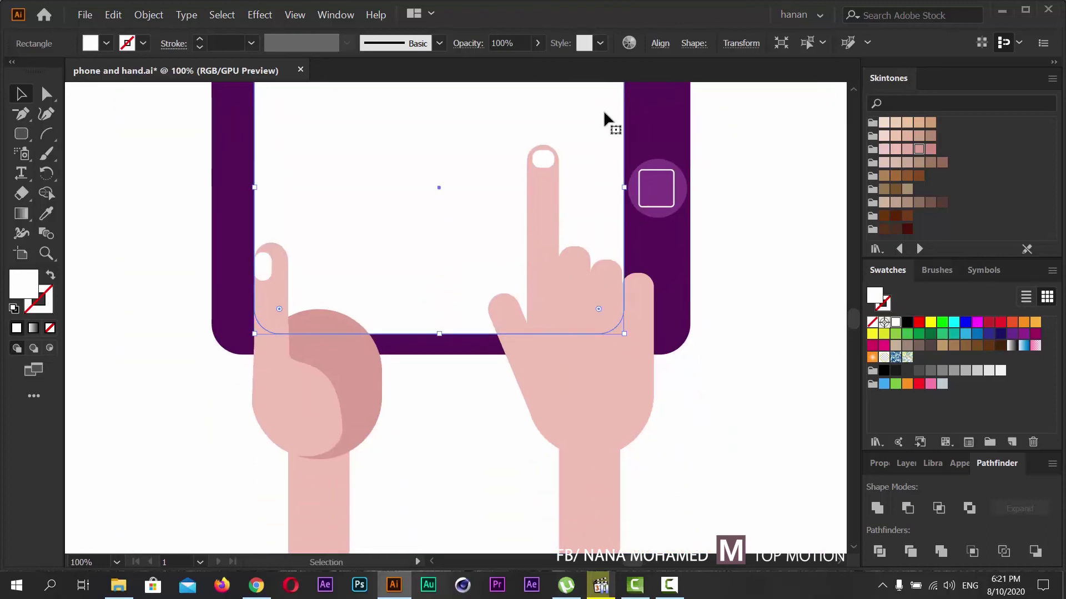
click(546, 160)
drag(541, 156, 501, 304)
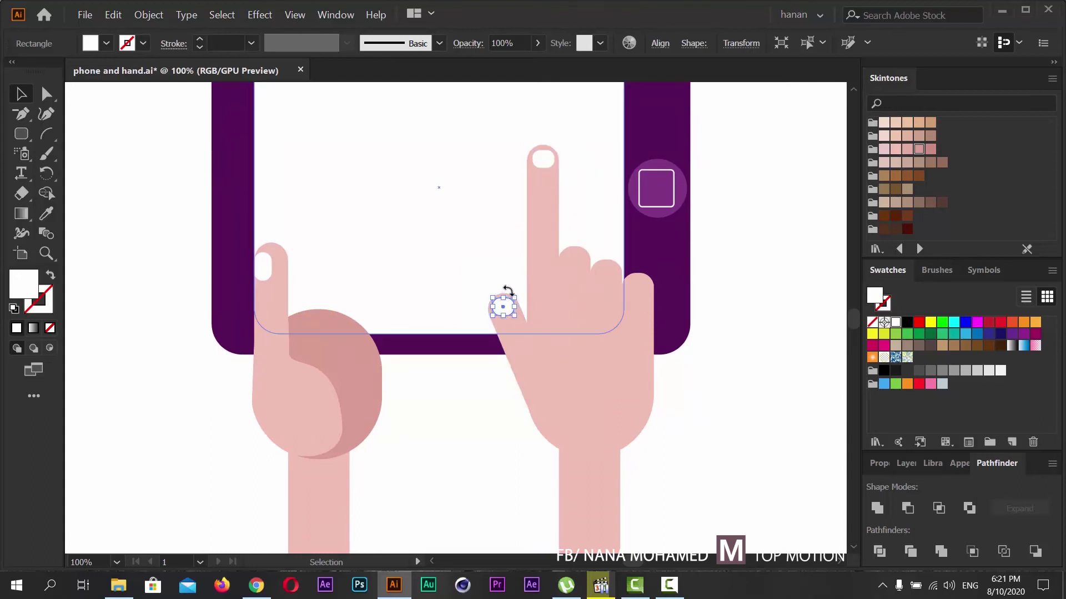
- Rotate the pointing hand's thumbnail counterclockwise to follow the thumb's slant and shift it slightly toward the outer edge
scroll(494, 286, up, 1)
key(ctrl+plus)
key(ctrl+plus)
key(ctrl+plus)
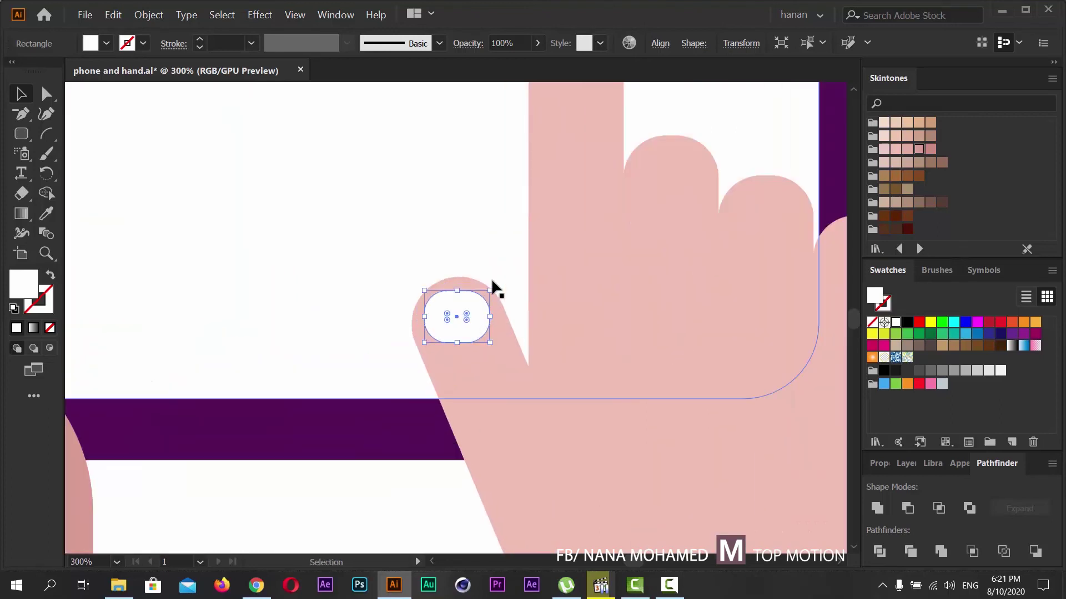
drag(497, 289, 473, 277)
drag(456, 316, 450, 320)
shift+click(551, 501)
- Compare the thumbnail with the reference clip, then make it narrower and place it against the thumb's outer edge
click(605, 592)
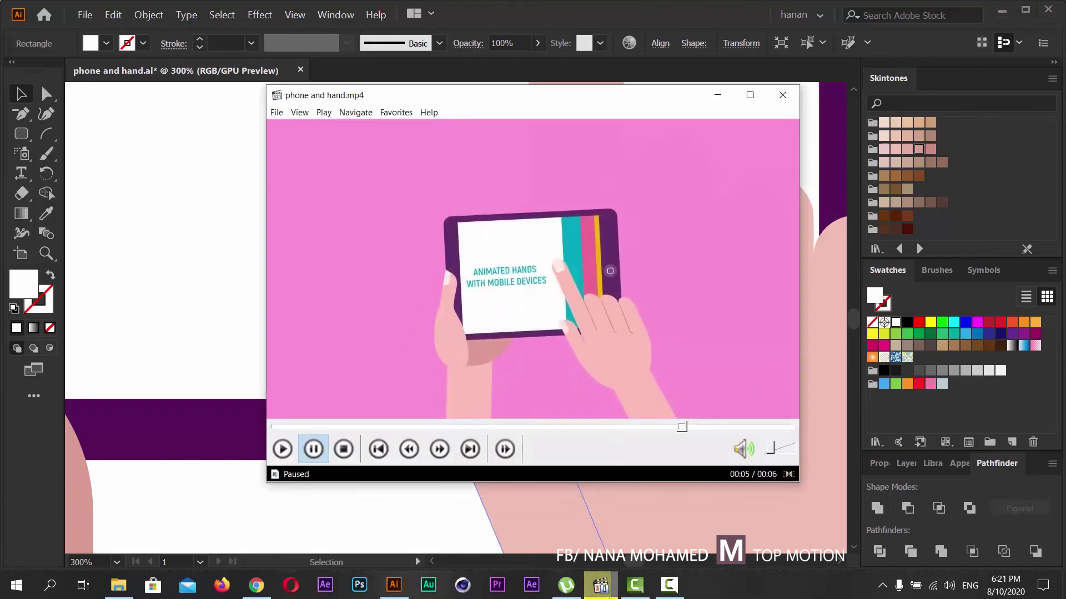
click(605, 592)
shift+click(531, 403)
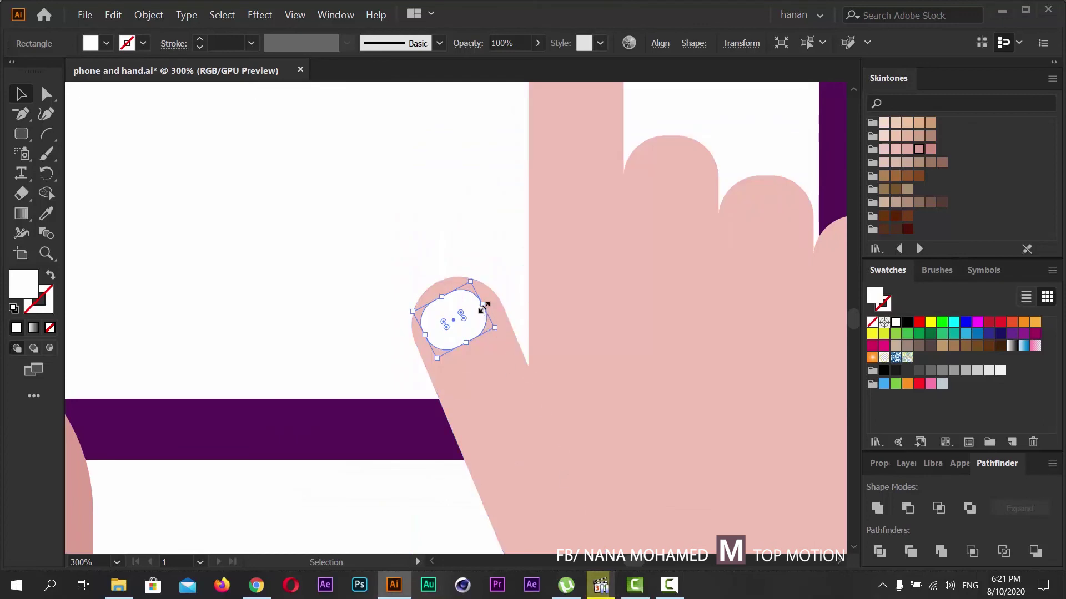
drag(483, 307, 420, 341)
shift+click(432, 349)
click(301, 338)
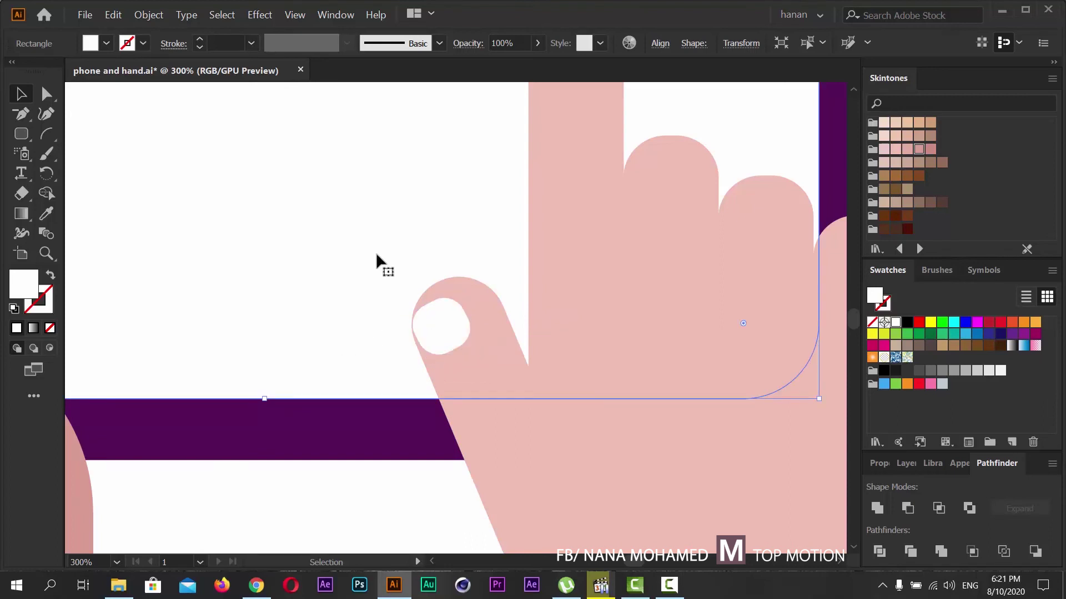
- Save the illustration with the finished fingernails
key(ctrl+minus)
key(ctrl+minus)
key(ctrl+minus)
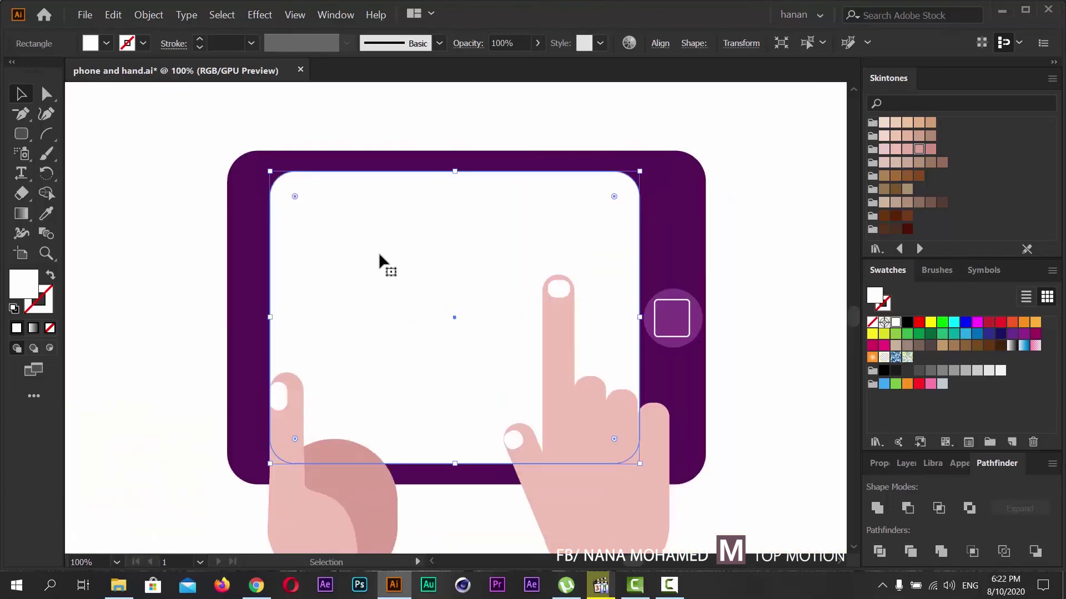
drag(465, 367, 472, 319)
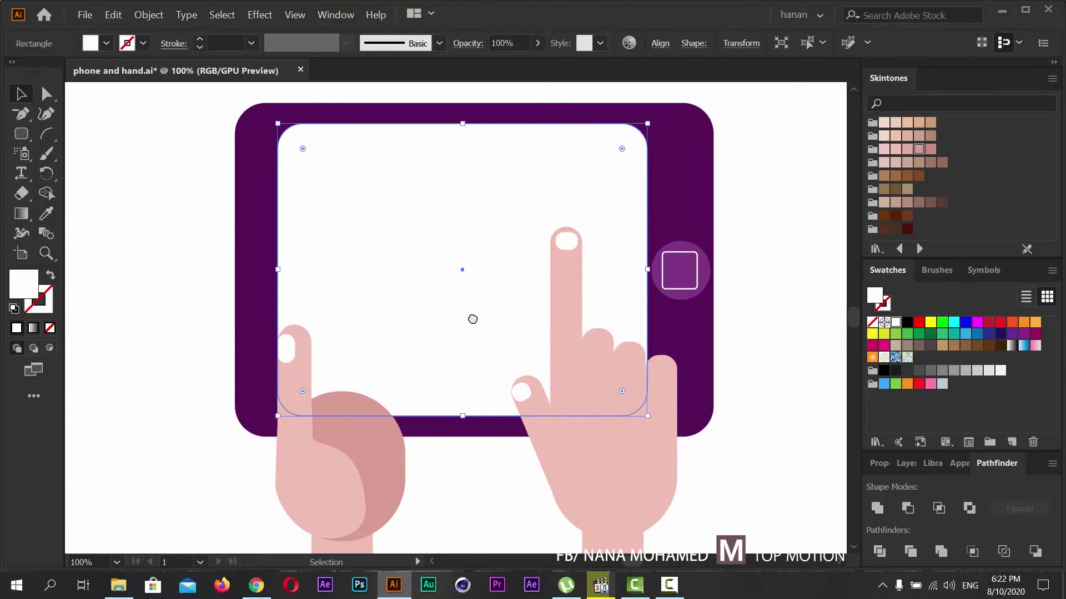
key(a)
key(v)
key(ctrl+s)
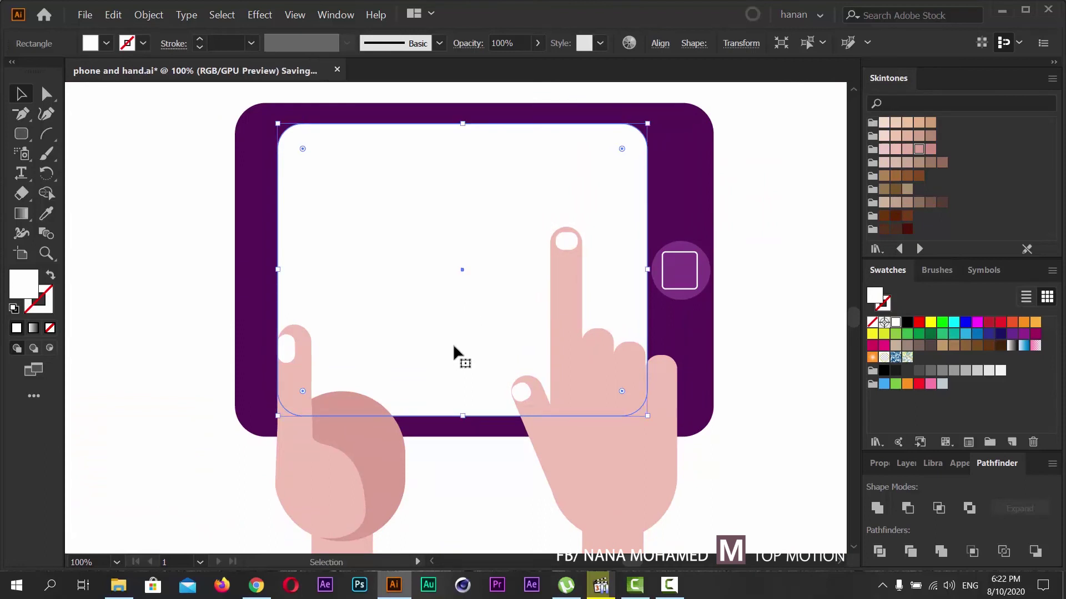
- Expand Layer 1 and release its objects to separate layers with the Sequence option, and look through the resulting list
key(a)
key(ctrl+minus)
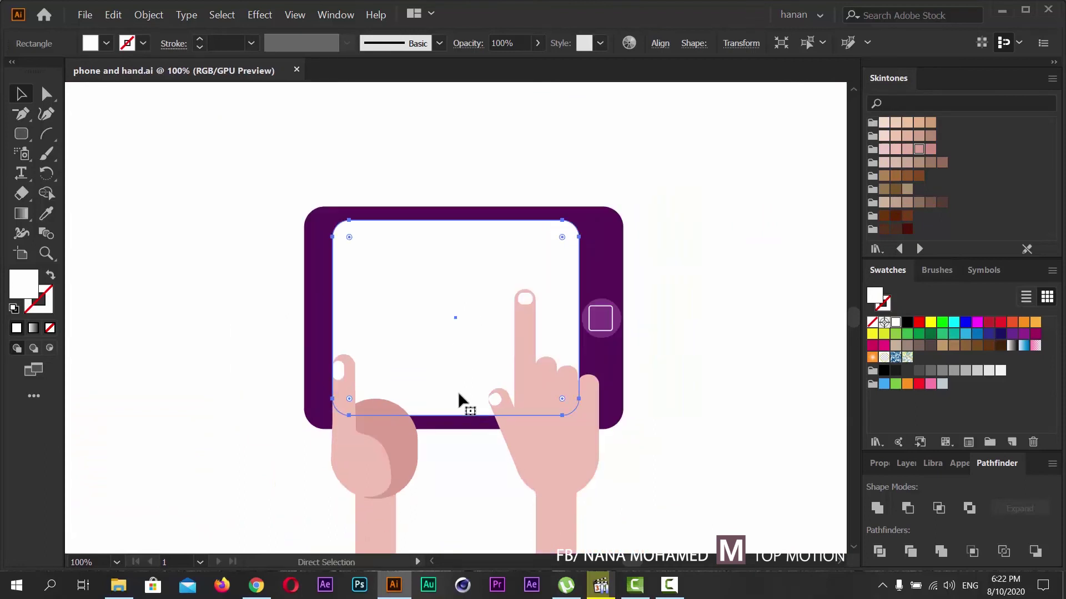
key(ctrl+minus)
key(v)
drag(706, 361, 680, 277)
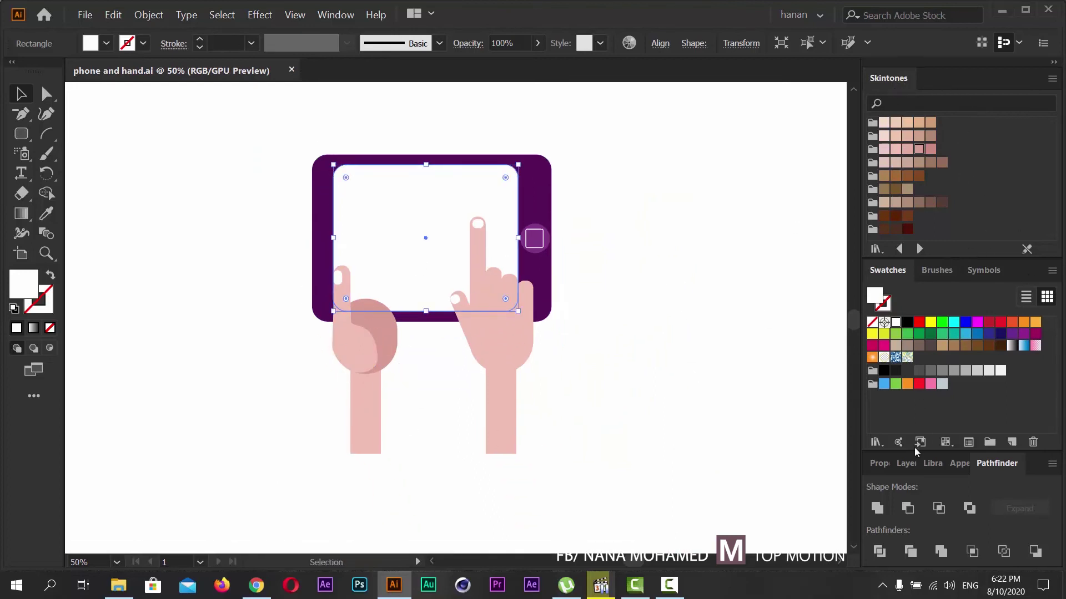
click(905, 463)
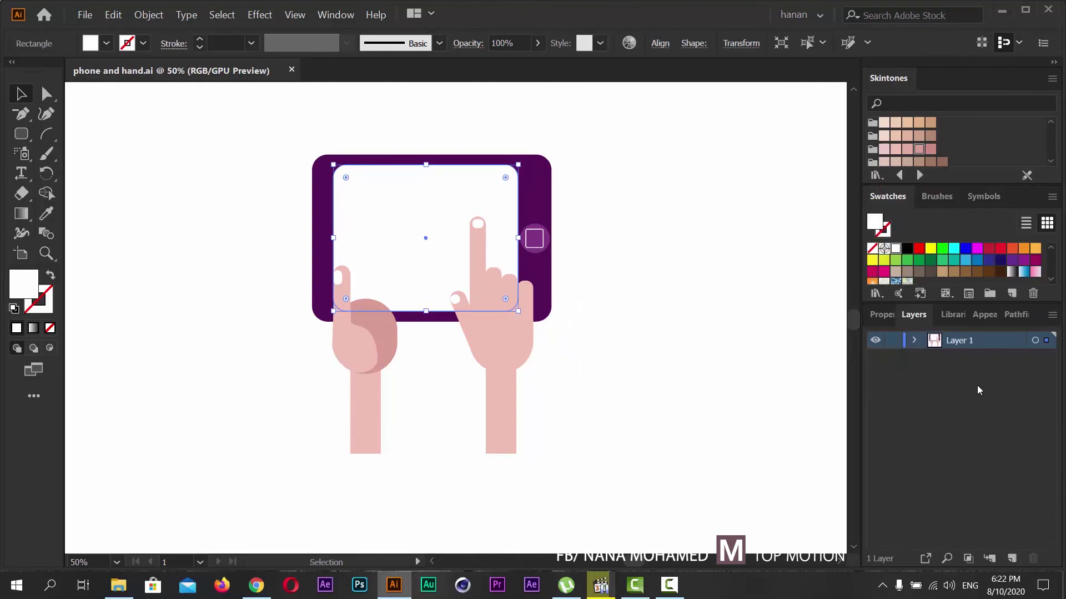
click(913, 341)
click(1051, 315)
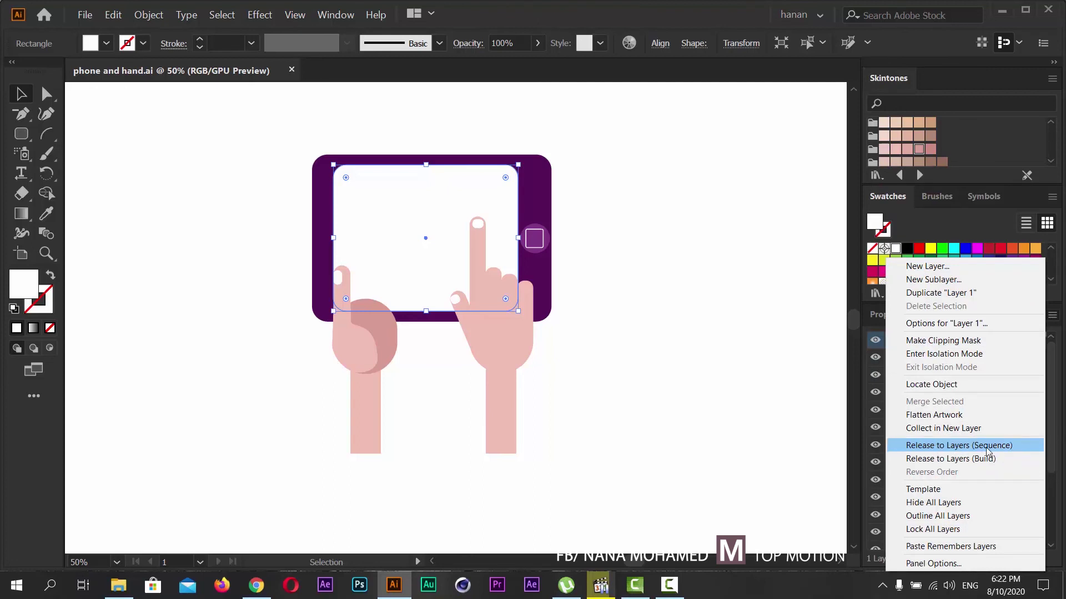
click(947, 446)
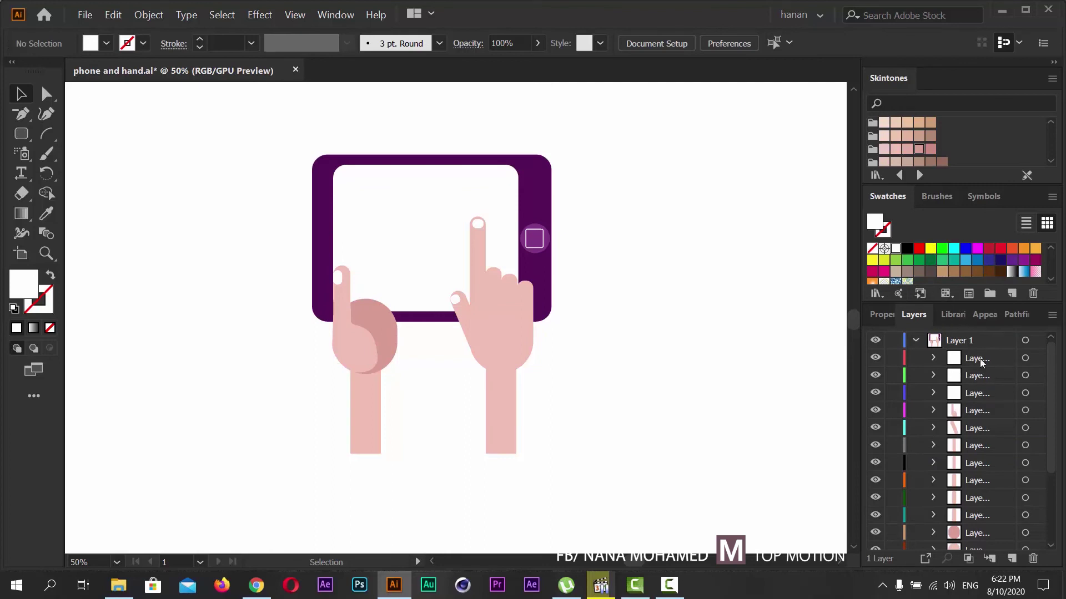
scroll(979, 489, down, 3)
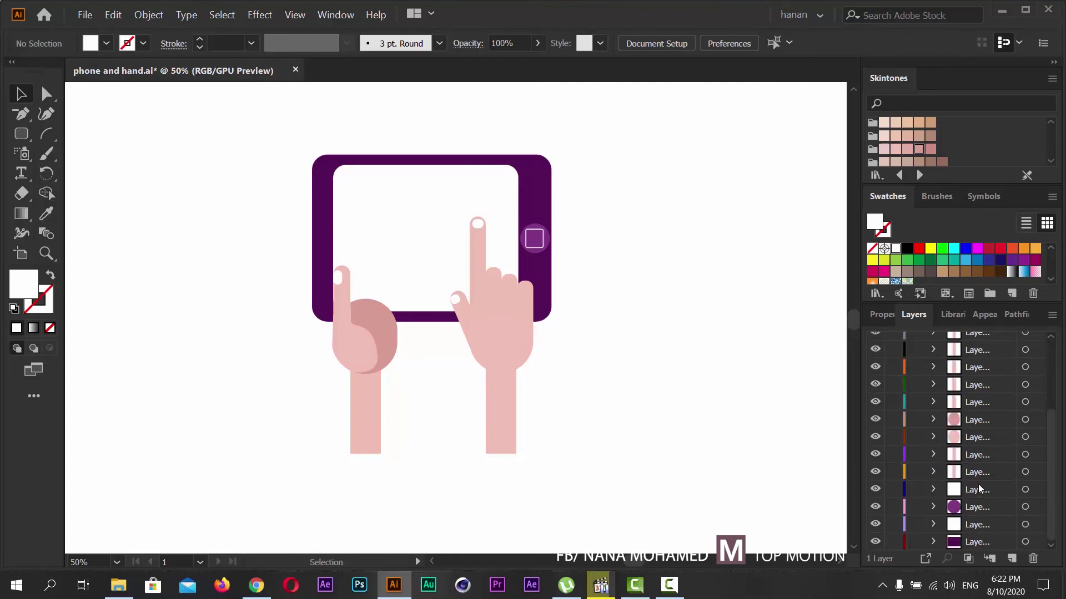
- Move all the released sublayers out of Layer 1 to the top level and delete the emptied Layer 1
shift+click(966, 541)
scroll(981, 395, up, 3)
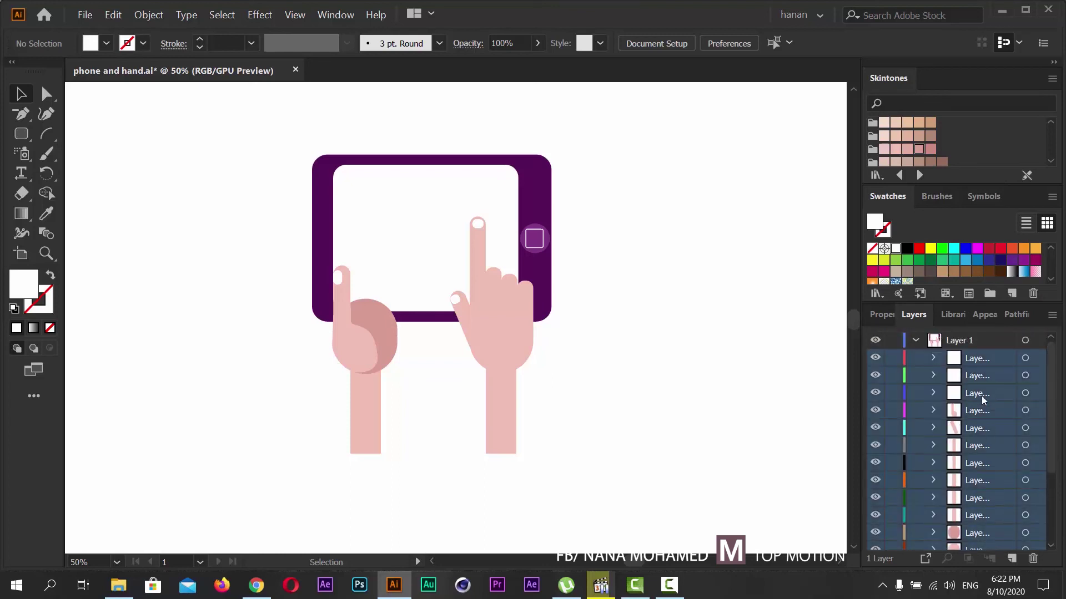
drag(972, 362, 966, 333)
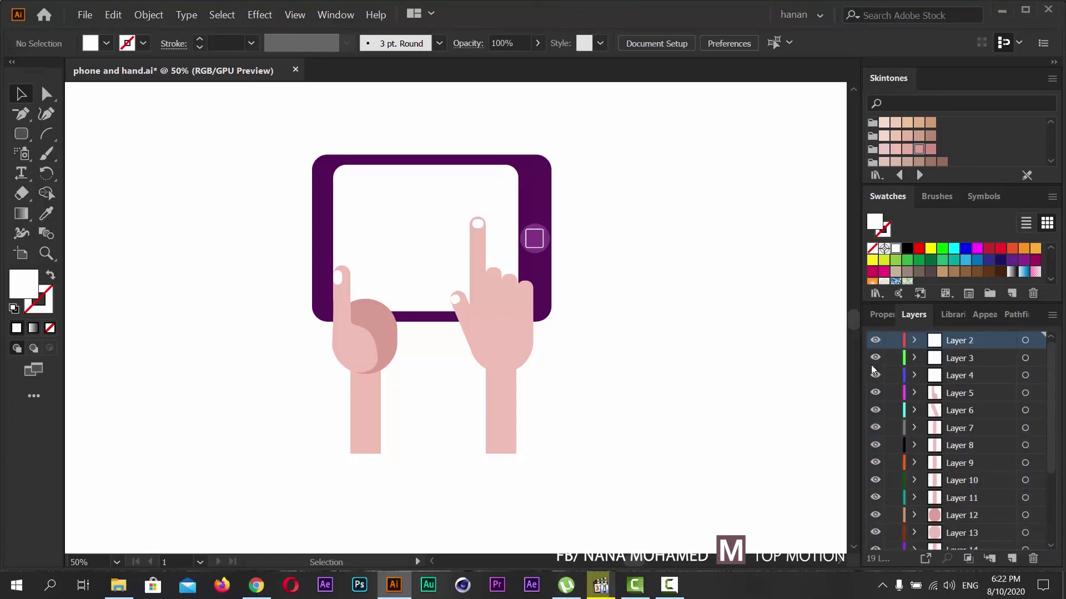
scroll(973, 479, down, 3)
drag(951, 539, 1033, 558)
- Select the artwork on Layers 2 to 5 one after another to check which part each layer holds
click(1026, 340)
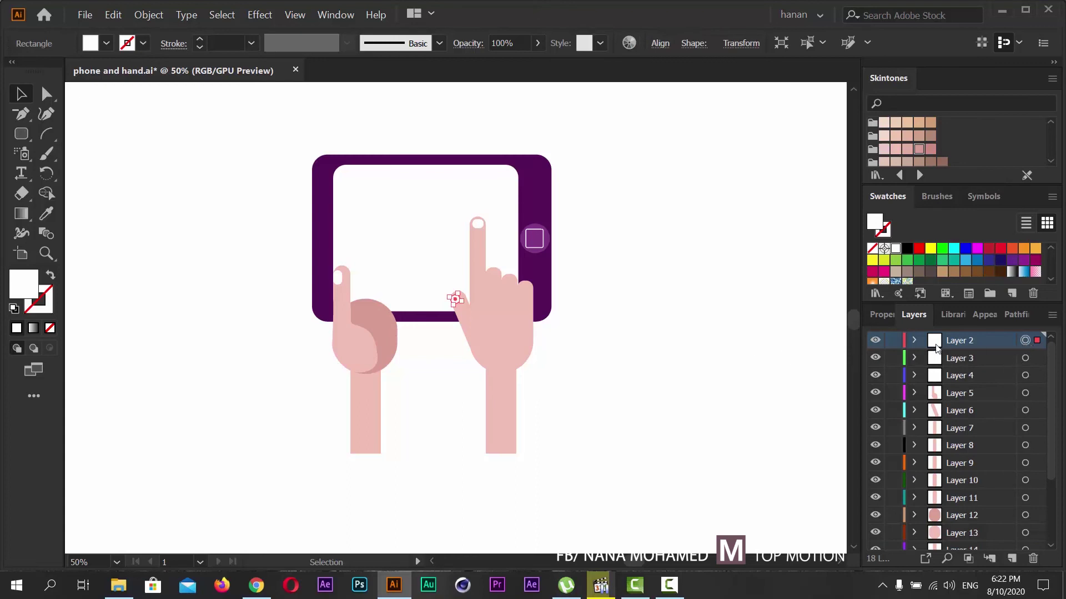
click(1025, 359)
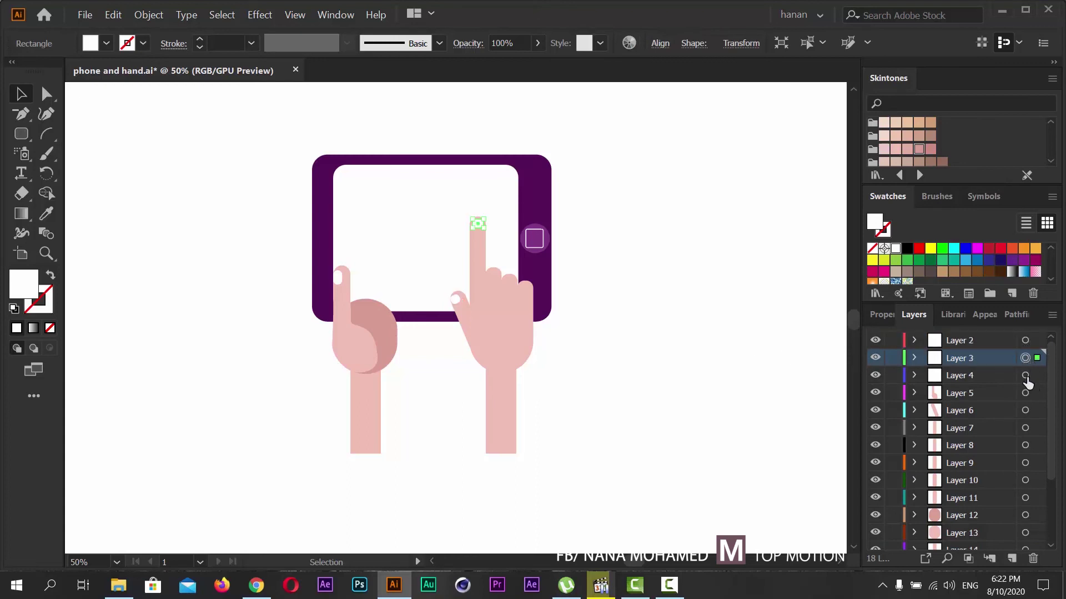
click(1025, 376)
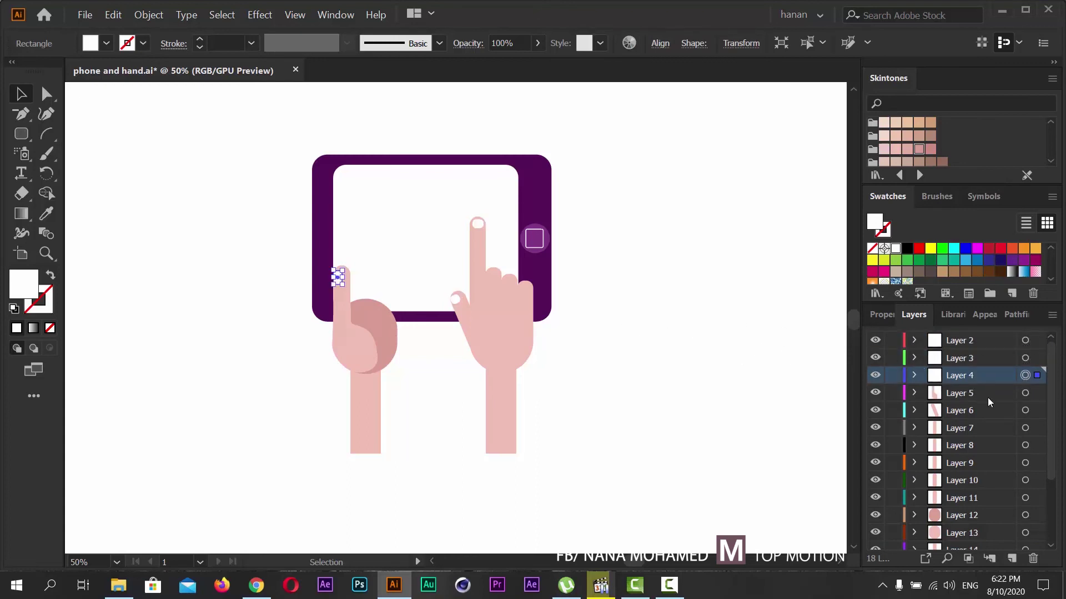
click(1025, 393)
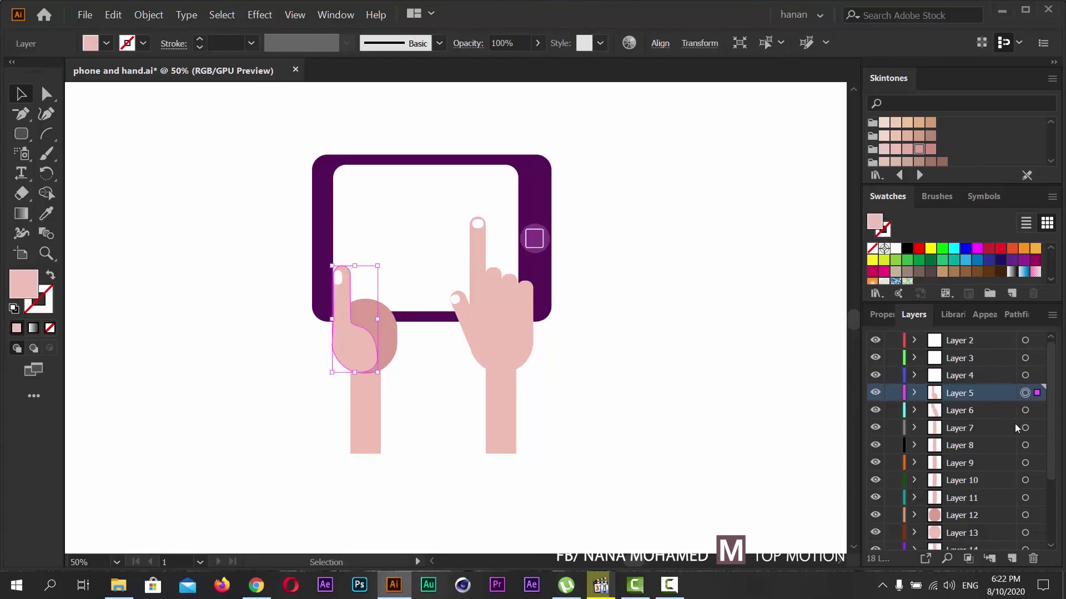
- Move the holding hand's darker palm layer to the bottom of the stack so it sits behind the tablet
click(391, 339)
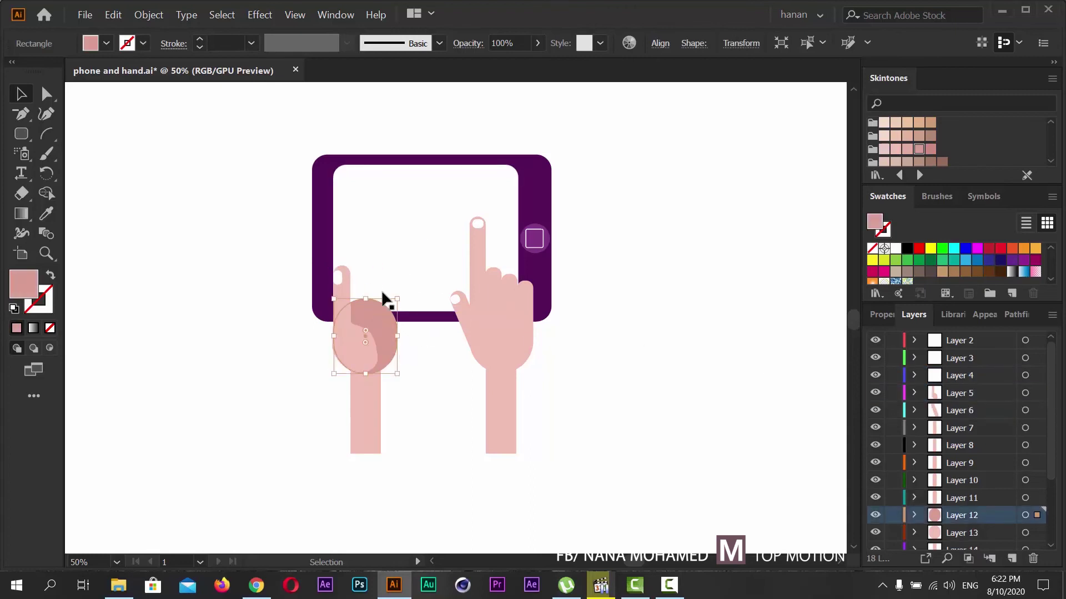
scroll(993, 477, down, 3)
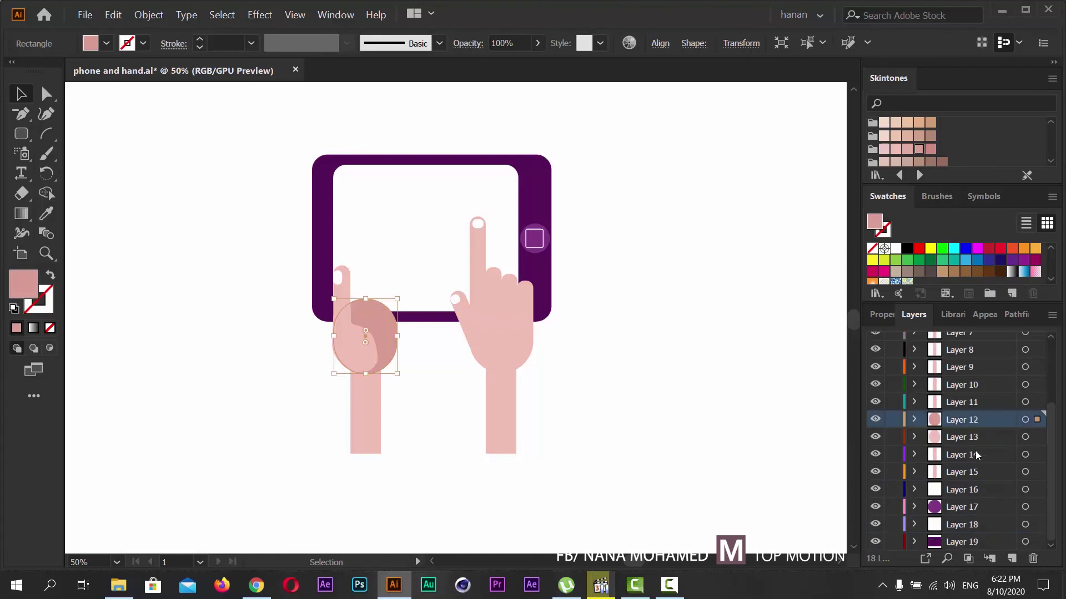
drag(966, 420, 963, 548)
click(287, 431)
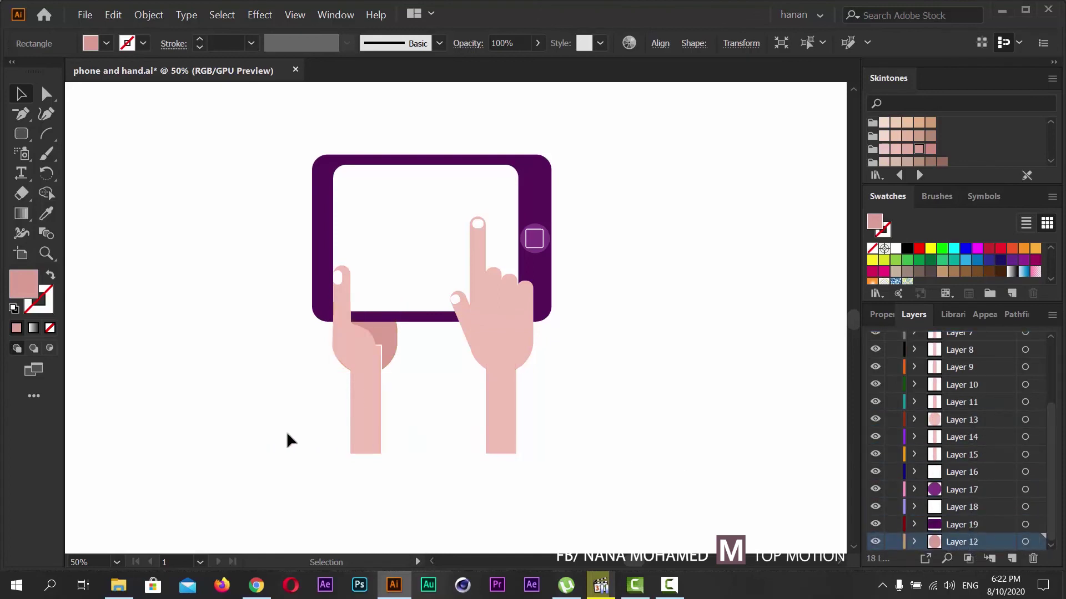
- Remove the white outline from the holding hand's forearm by setting its stroke to 0 pt
click(381, 354)
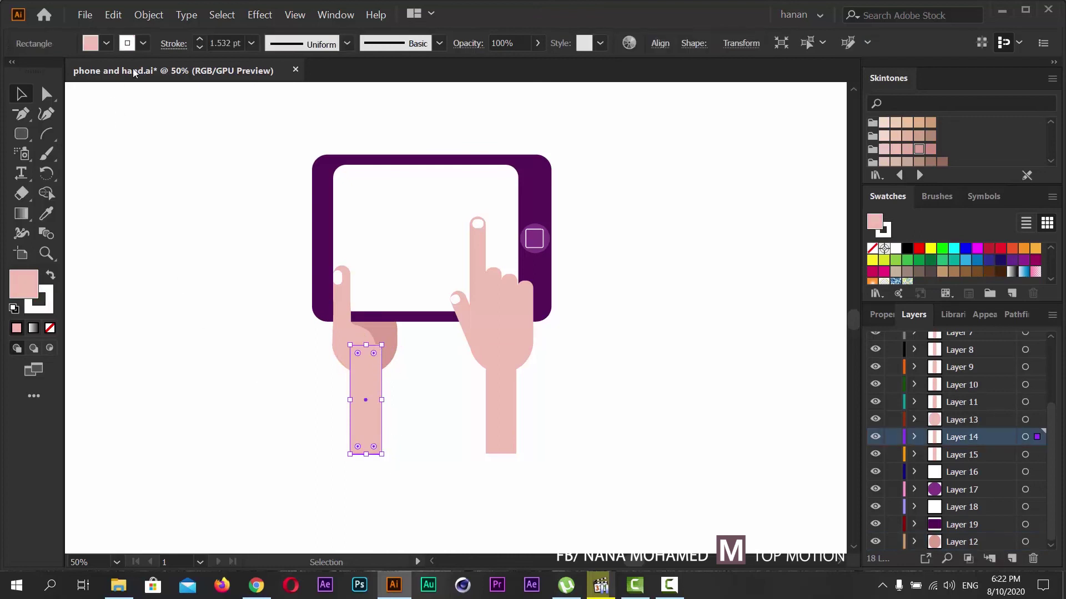
click(199, 48)
click(199, 48)
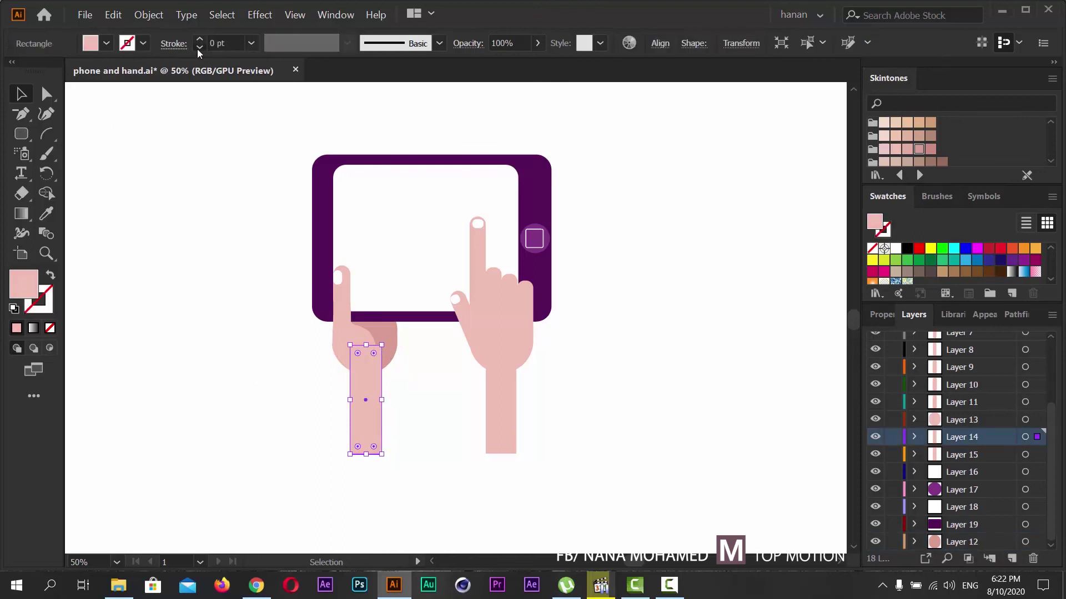
click(430, 476)
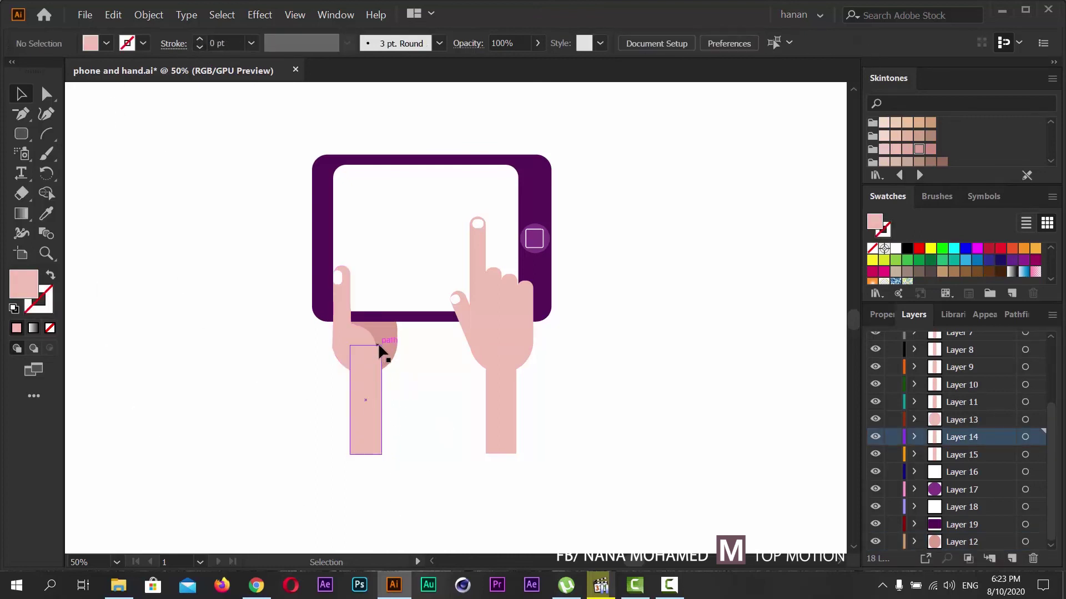
- Widen the holding hand's thumb-and-palm shape so its inner edge lines up with the forearm's inner edge
click(371, 388)
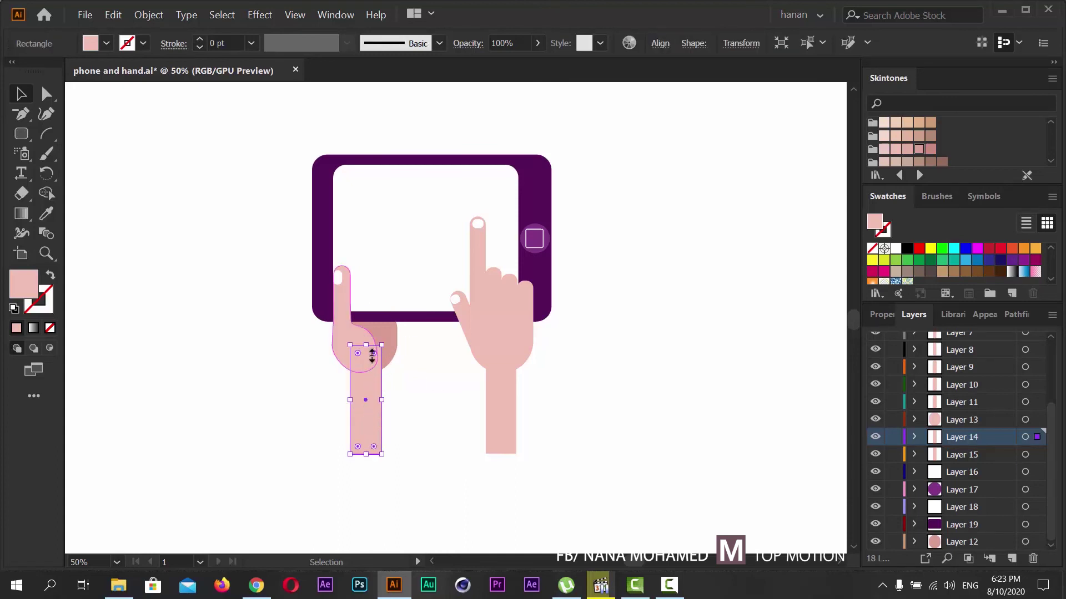
key(ctrl+equal)
key(ctrl+equal)
key(ctrl+equal)
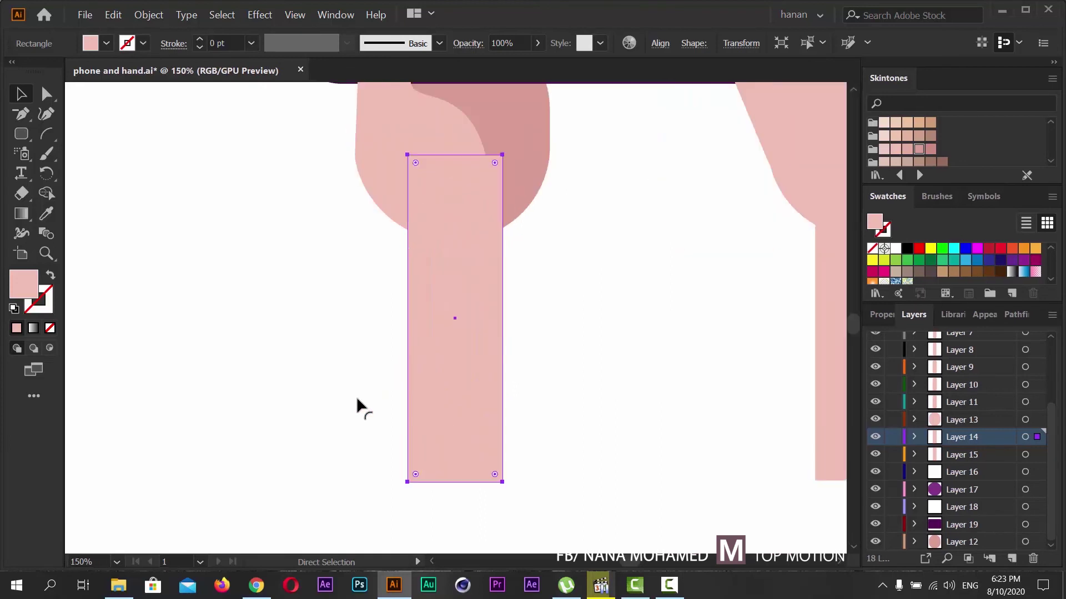
scroll(334, 372, up, 3)
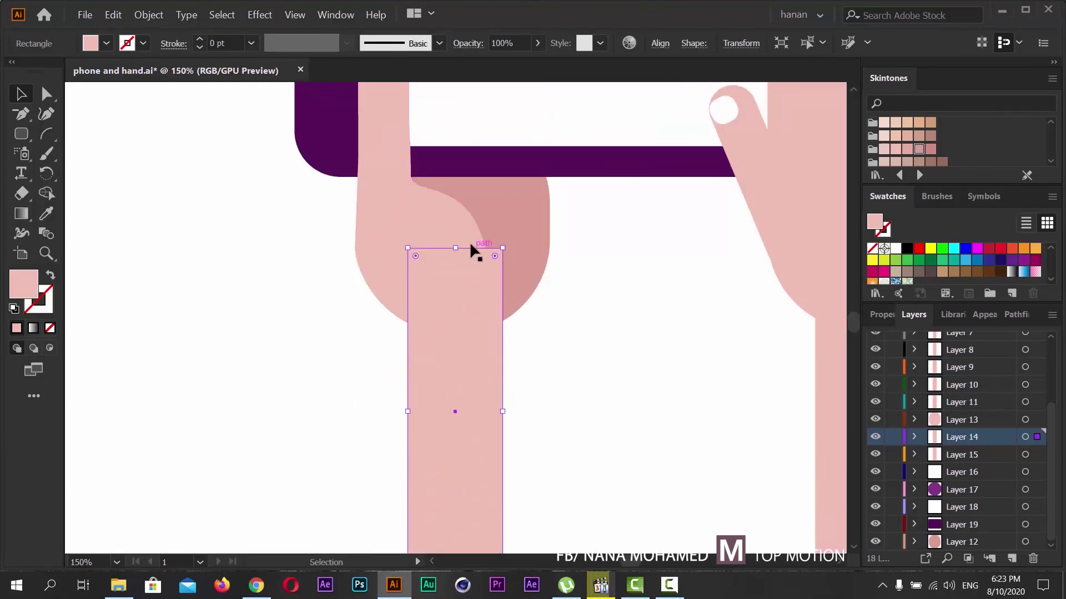
click(461, 272)
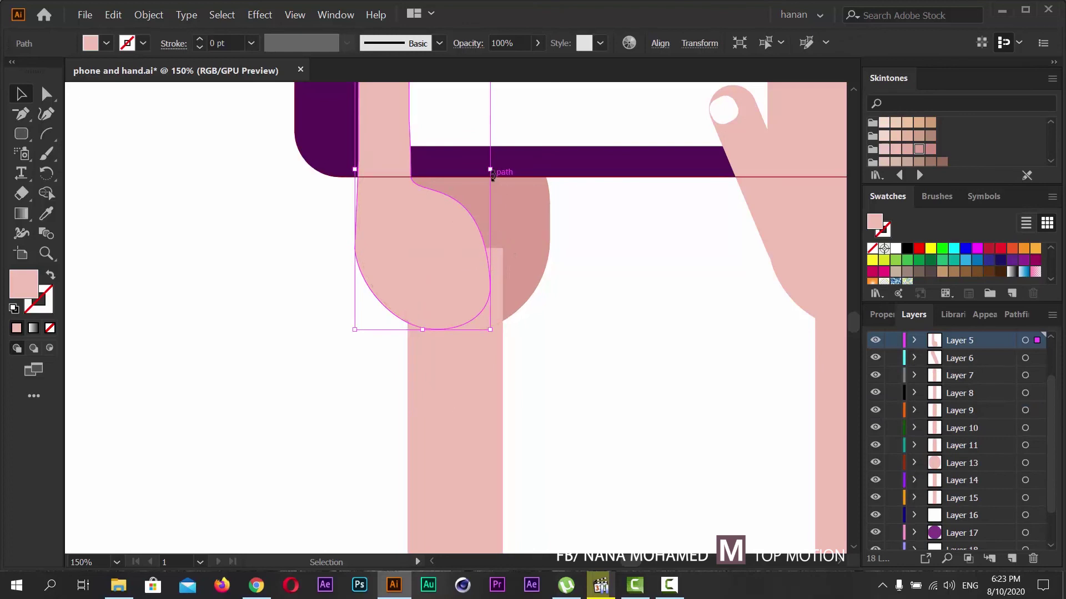
drag(489, 169, 504, 173)
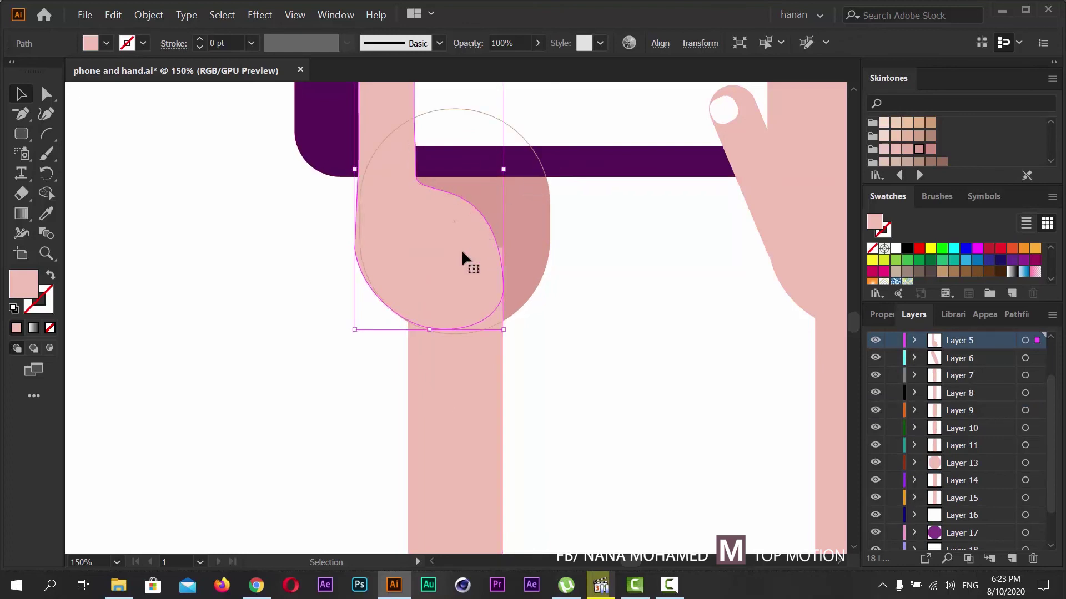
- Round the upper inner corner of the holding hand's forearm to about 19.62 px
click(46, 94)
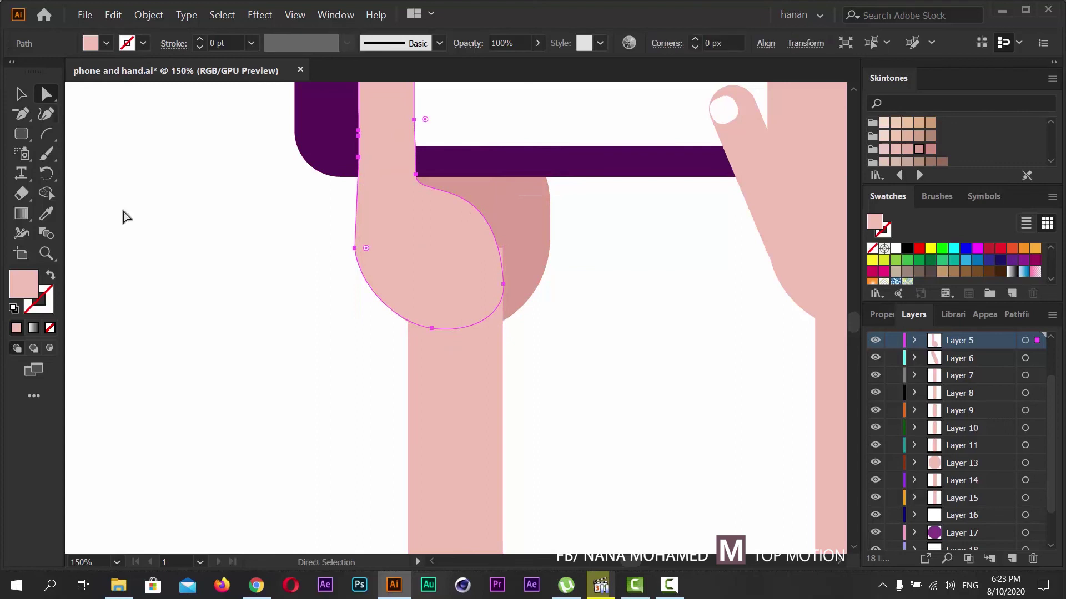
click(502, 251)
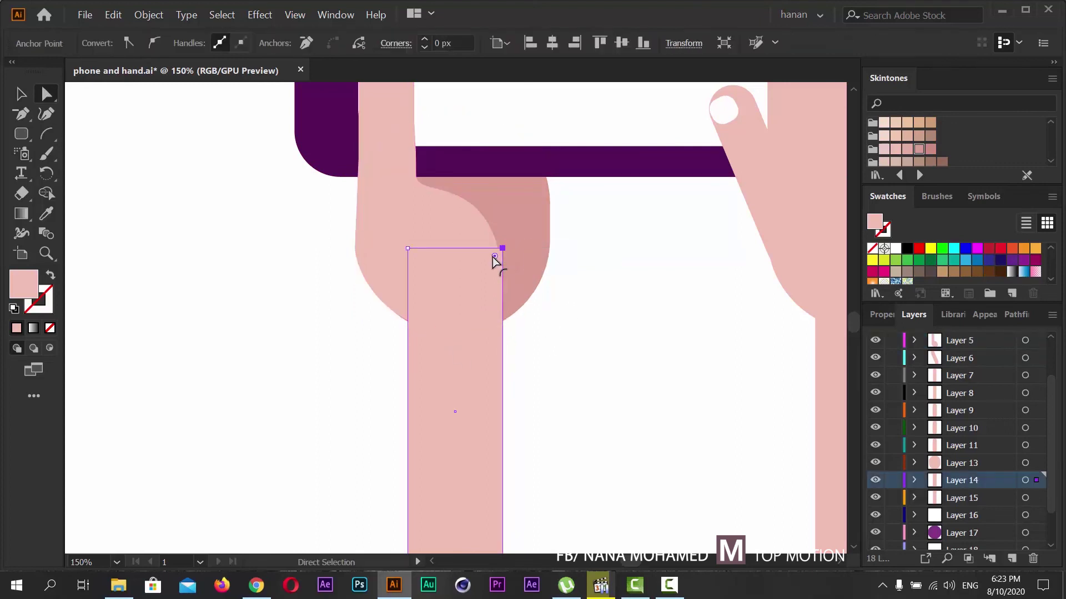
drag(494, 257, 470, 269)
click(228, 245)
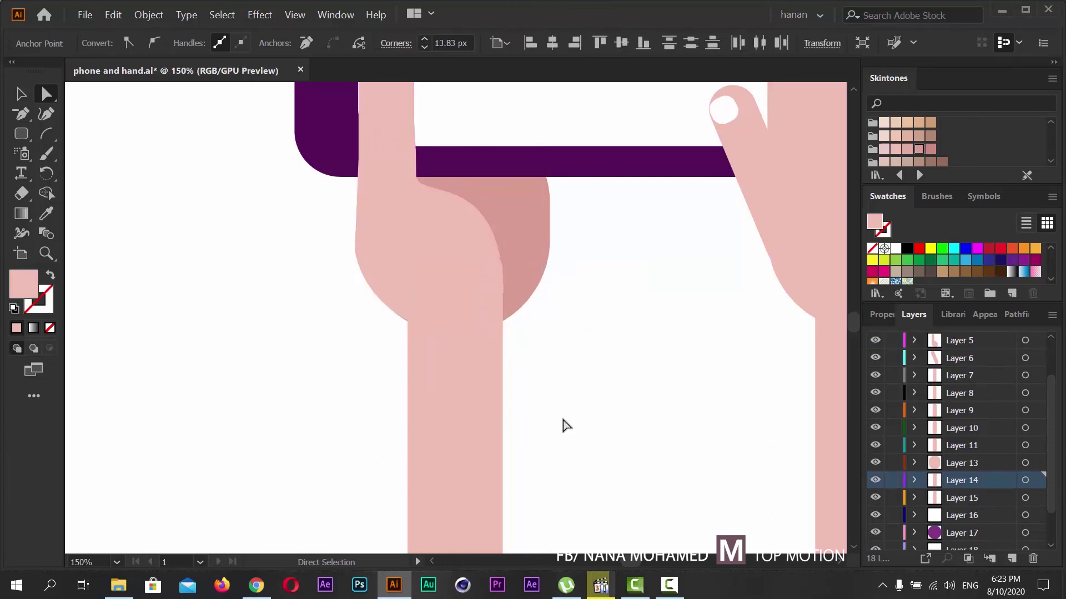
click(488, 278)
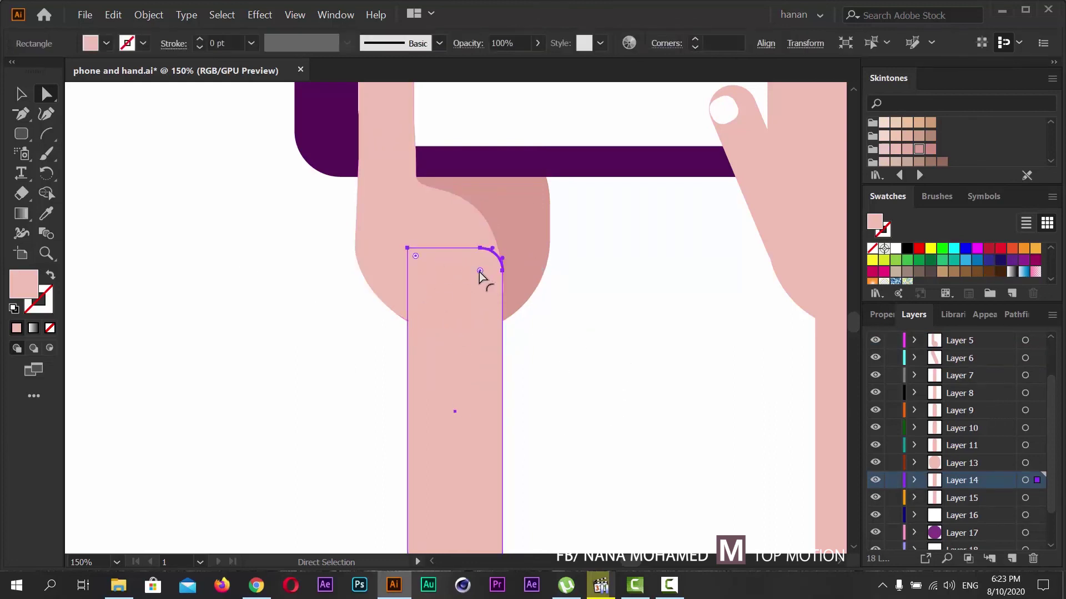
drag(480, 274, 464, 279)
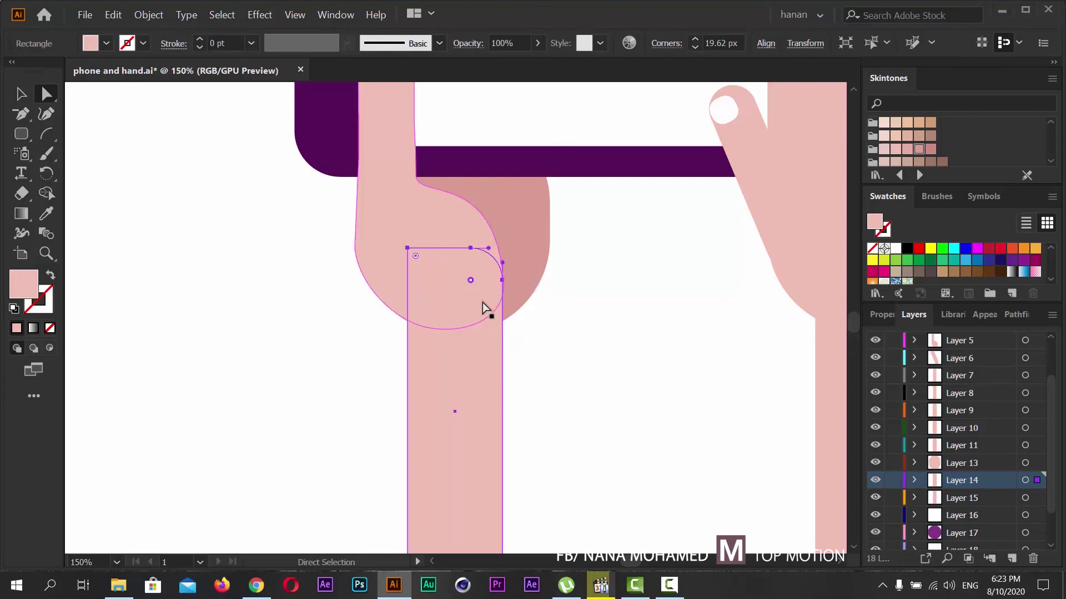
click(304, 405)
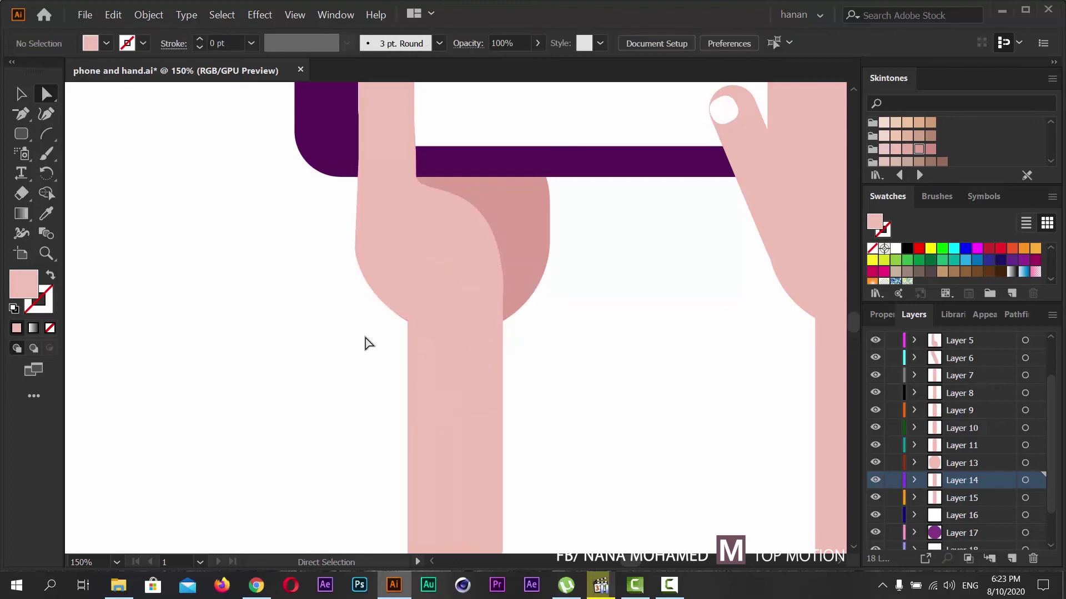
- Save the illustration with the adjusted holding hand
key(ctrl+s)
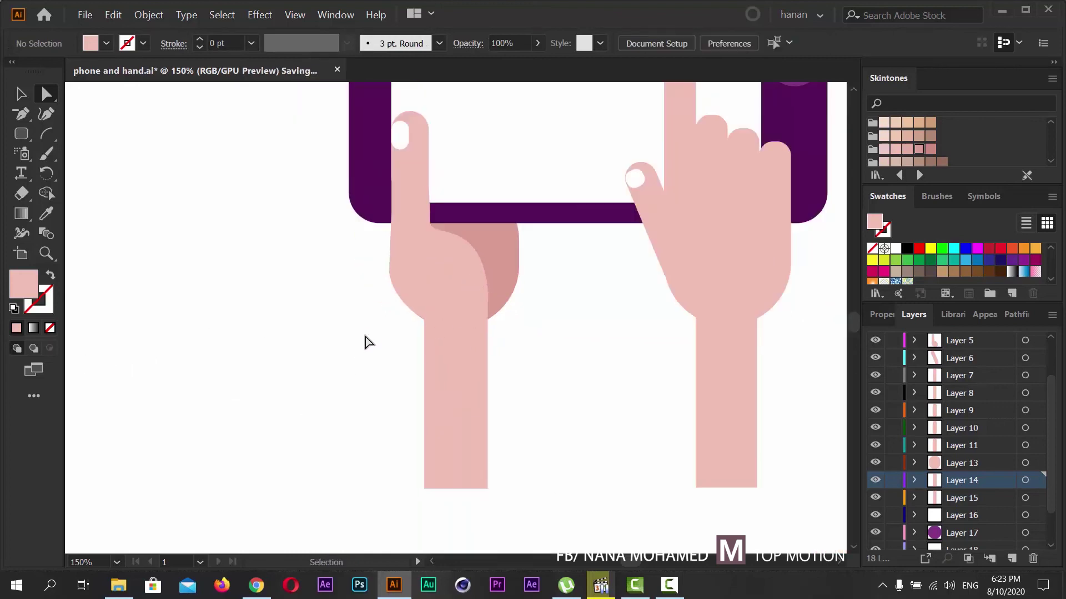
key(ctrl+minus)
key(ctrl+minus)
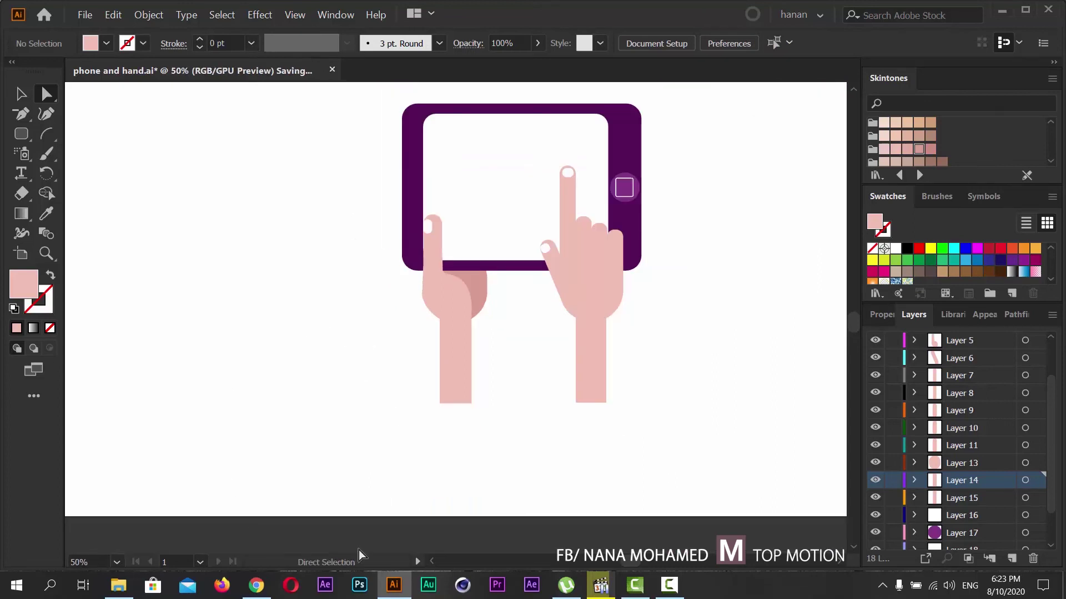
- Compare the holding hand's palm and wrist with the paused reference clip
click(601, 586)
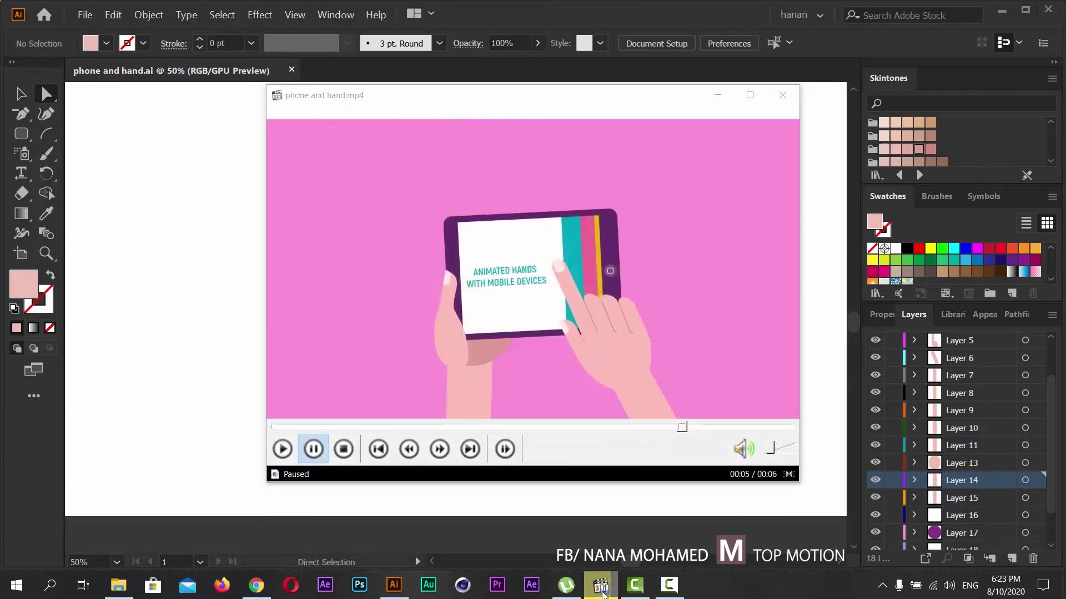
click(601, 586)
click(601, 586)
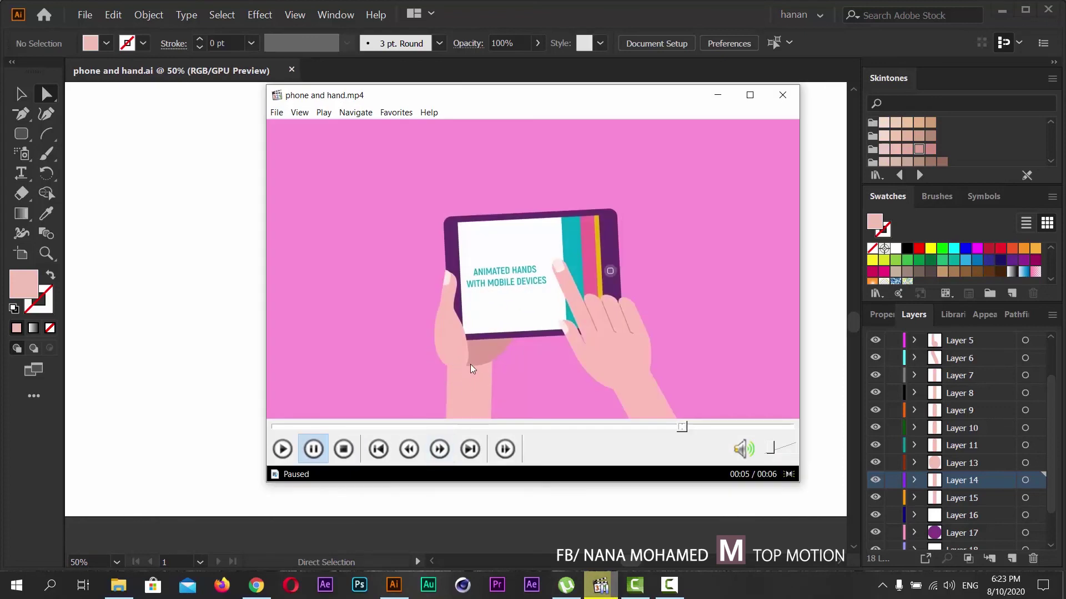
click(601, 586)
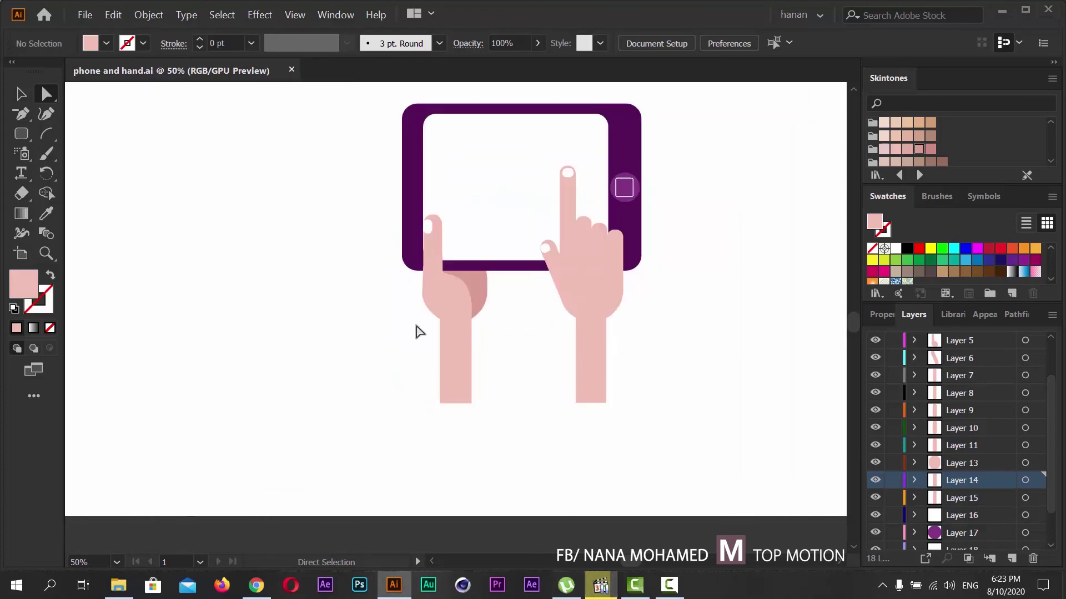
- Reset the rounded corner of the holding hand's forearm to 0 px
click(465, 305)
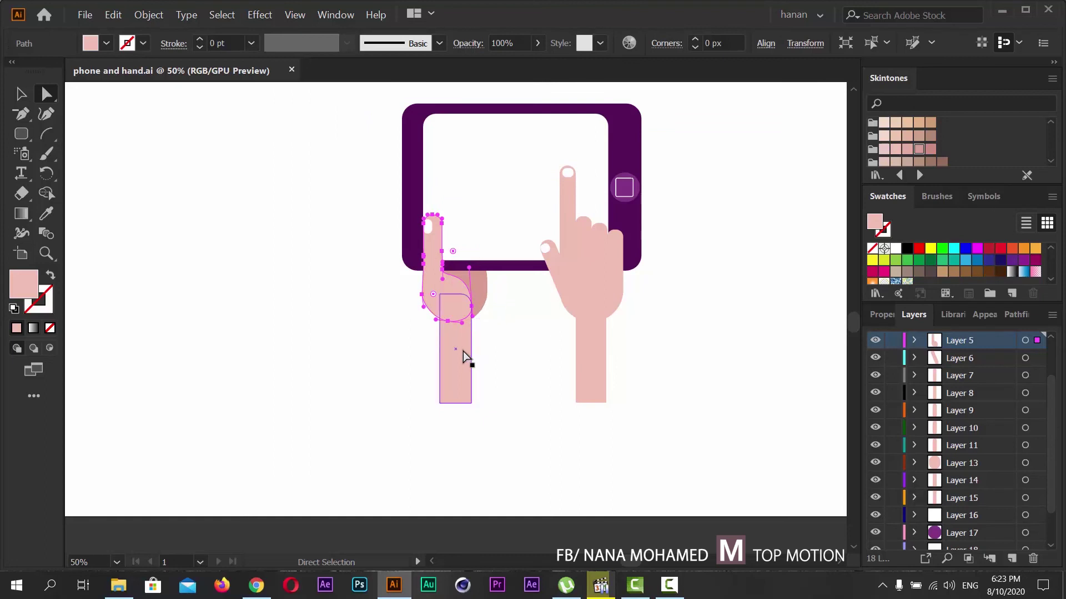
click(439, 377)
drag(463, 307, 513, 286)
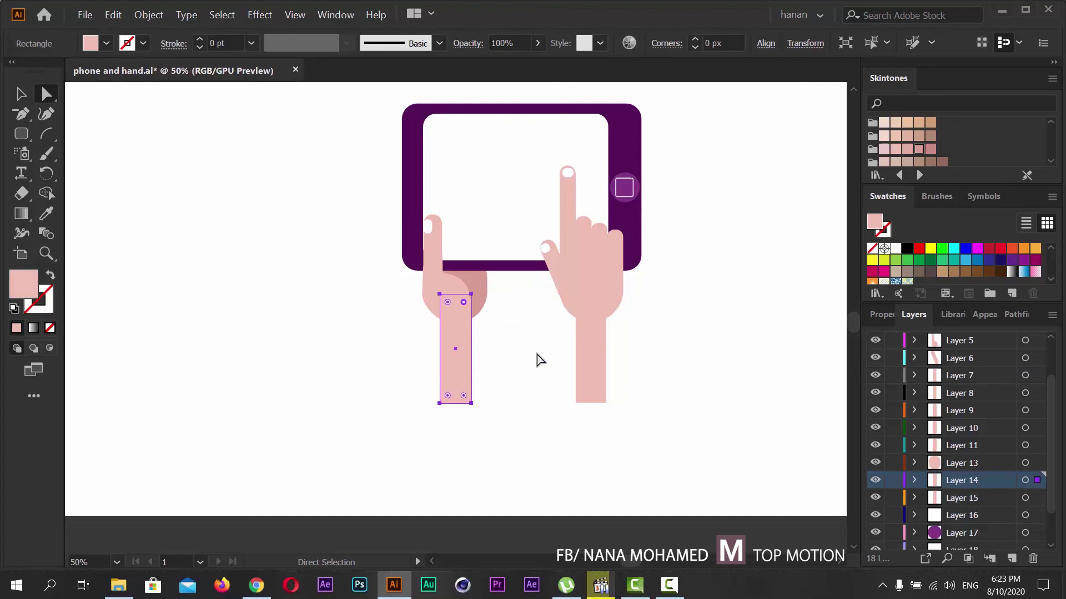
key(ctrl+equal)
key(ctrl+equal)
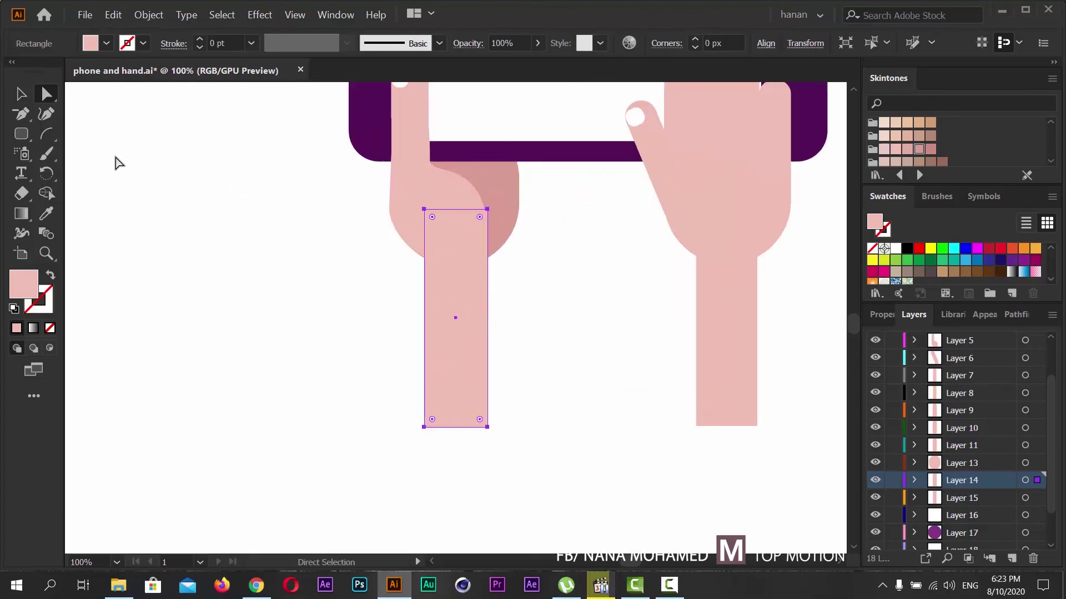
- Undo the latest edits and place the forearm's layer beneath the darker palm's layer at the bottom of the stack
click(21, 93)
key(ctrl+z)
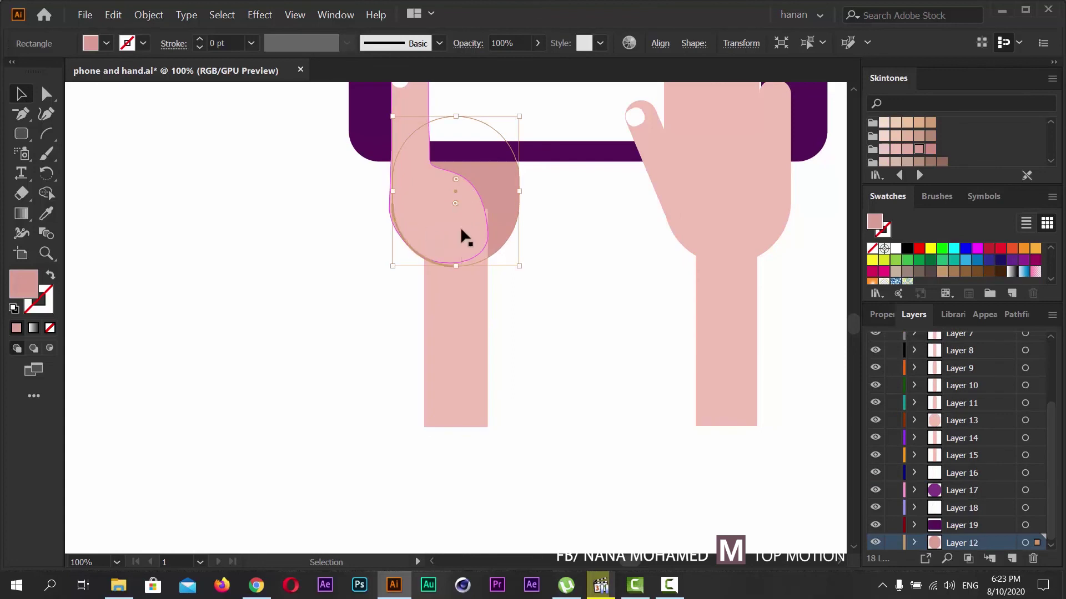
key(ctrl+z)
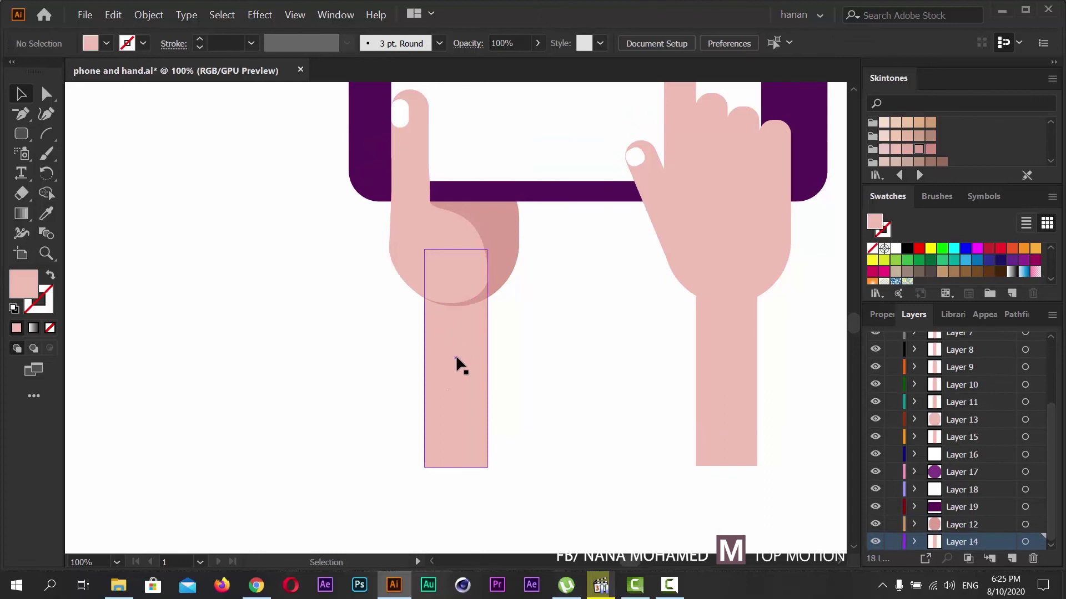
- Select the forearm and then the thumb-and-palm shape to check how they overlap at the wrist
click(455, 358)
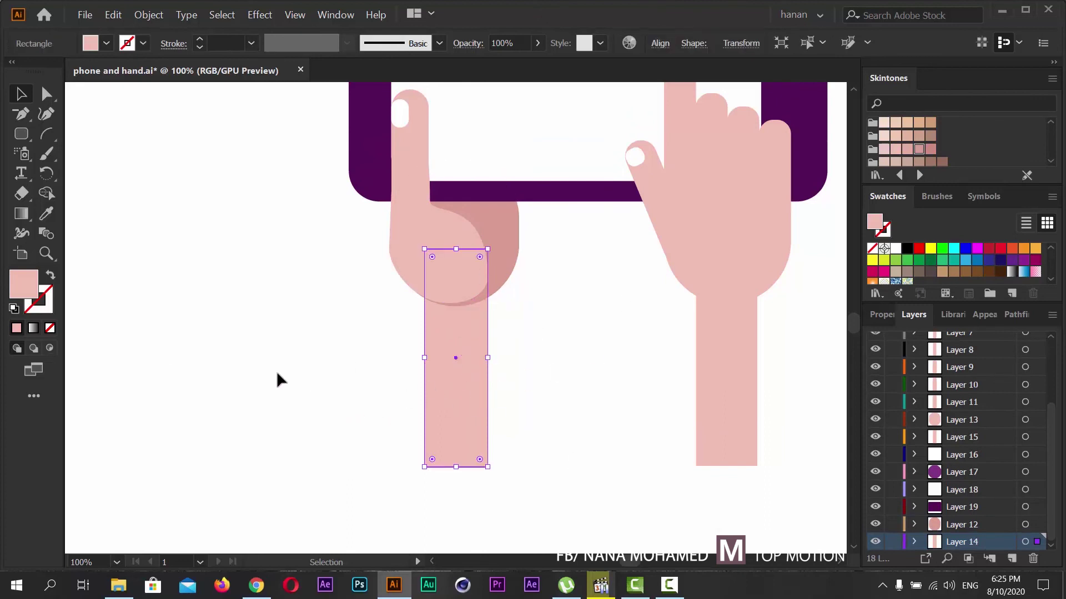
click(310, 355)
click(466, 273)
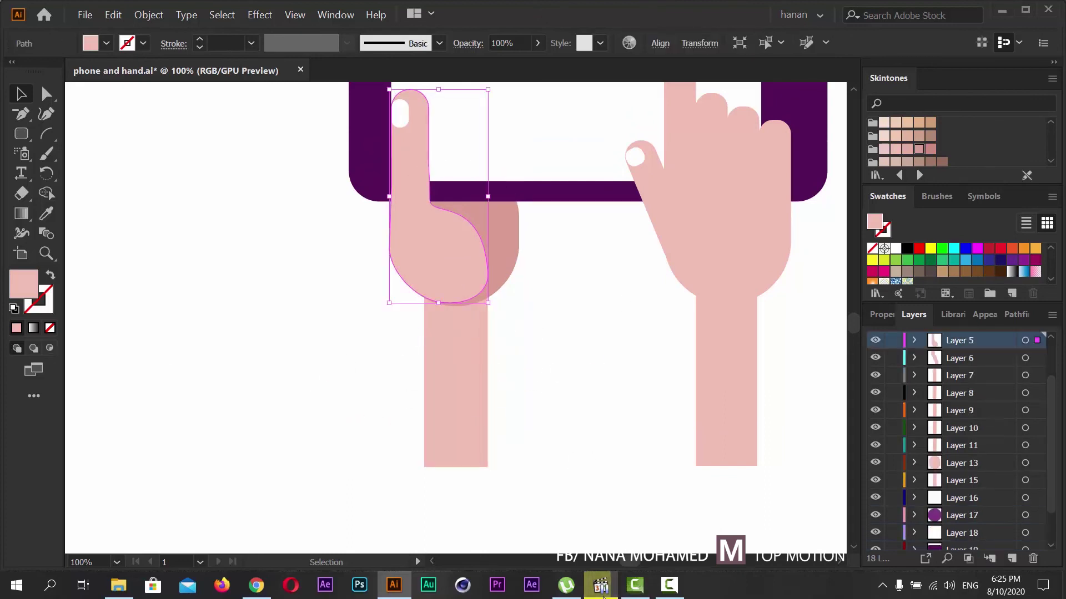
- Check the paused reference clip and narrow the holding hand's thumb-and-palm shape from its inner side, exposing more of the darker palm
click(600, 587)
click(599, 587)
click(39, 92)
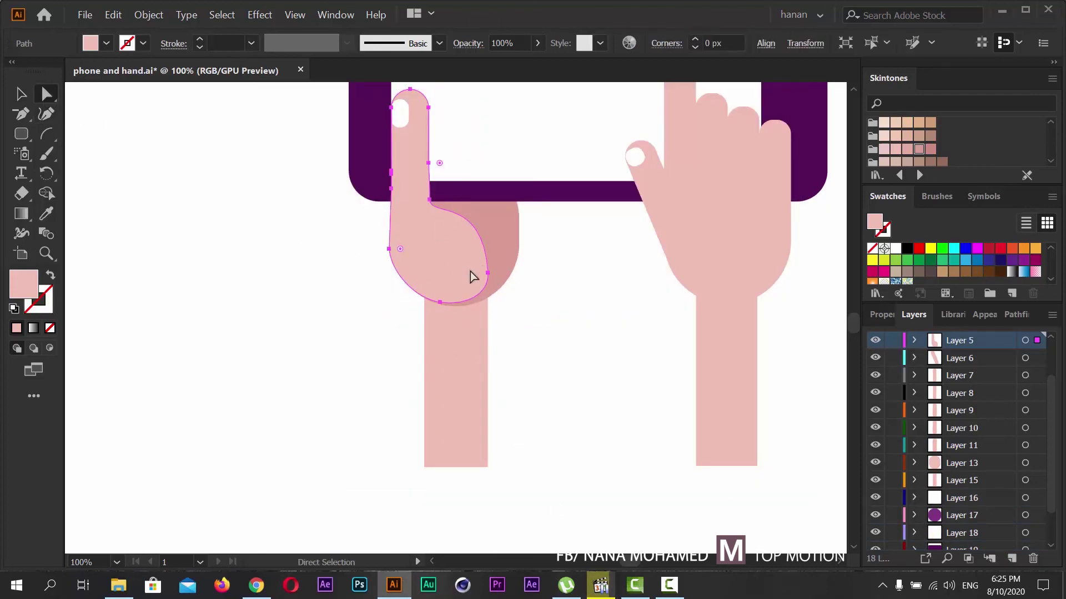
click(21, 93)
drag(489, 197, 466, 199)
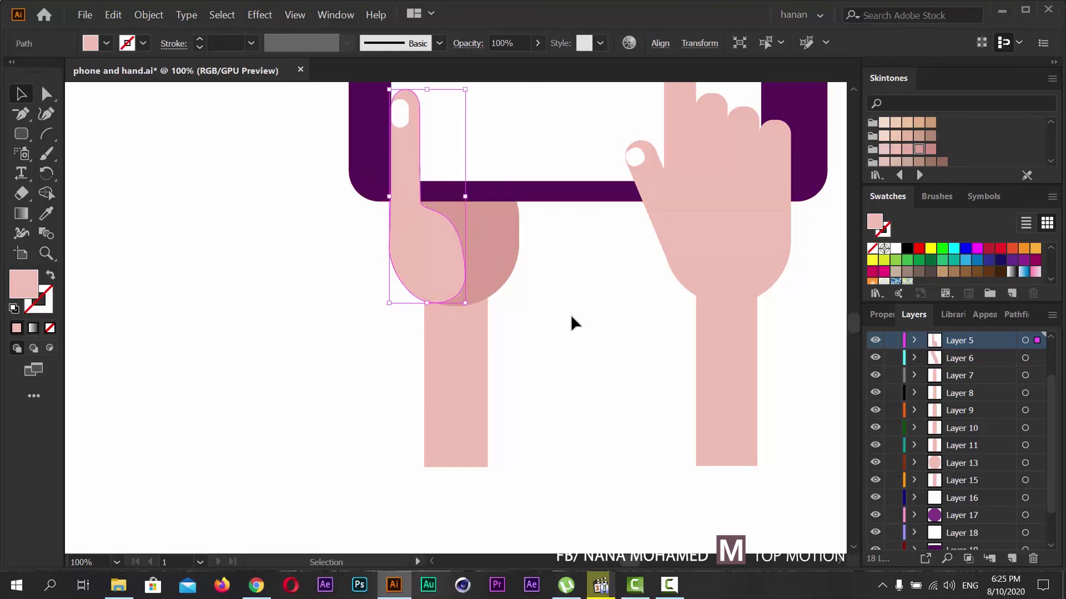
click(532, 405)
- Compare the holding hand with the reference clip again and widen its thumb-and-palm shape slightly on the inner side
click(604, 587)
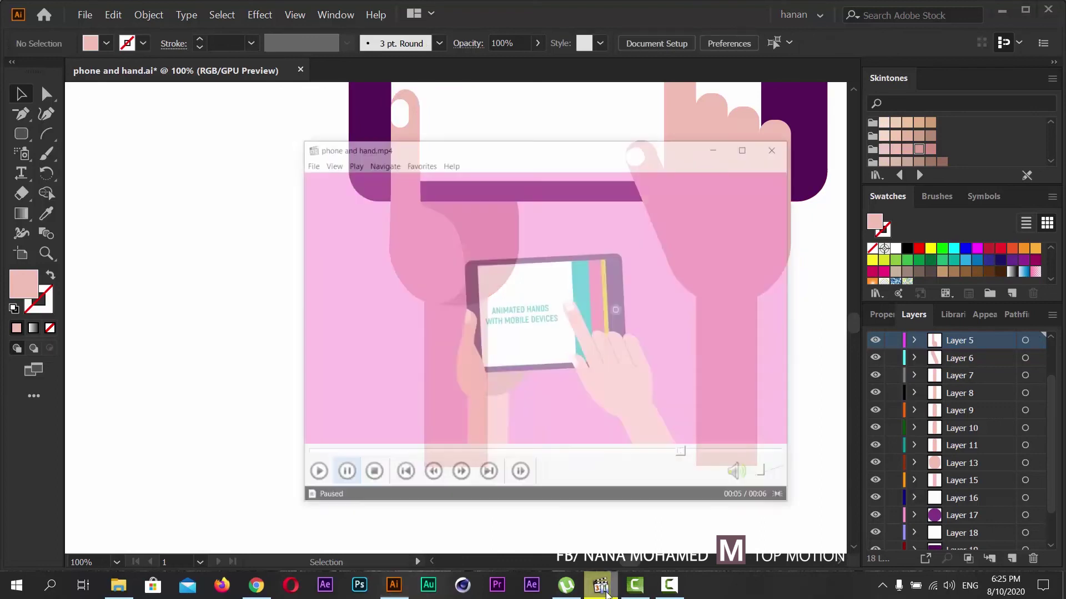
click(606, 593)
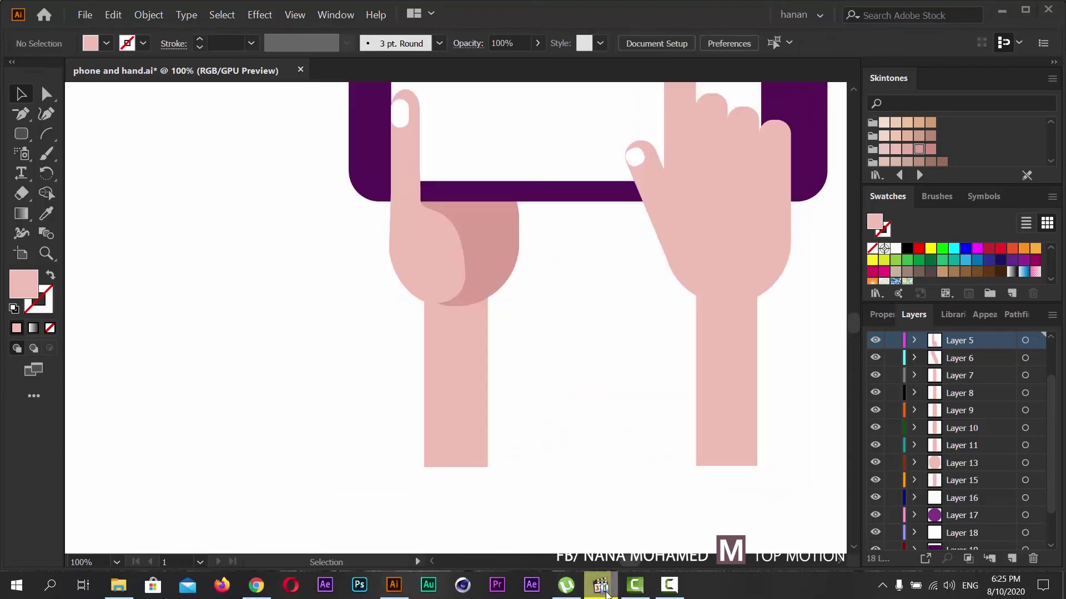
click(444, 293)
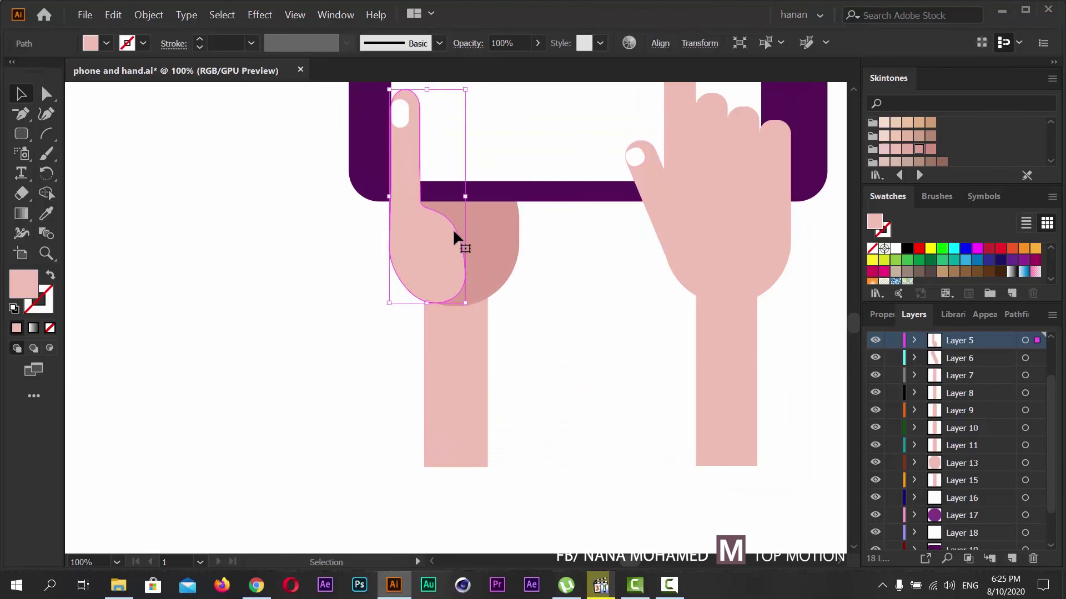
drag(468, 197, 471, 206)
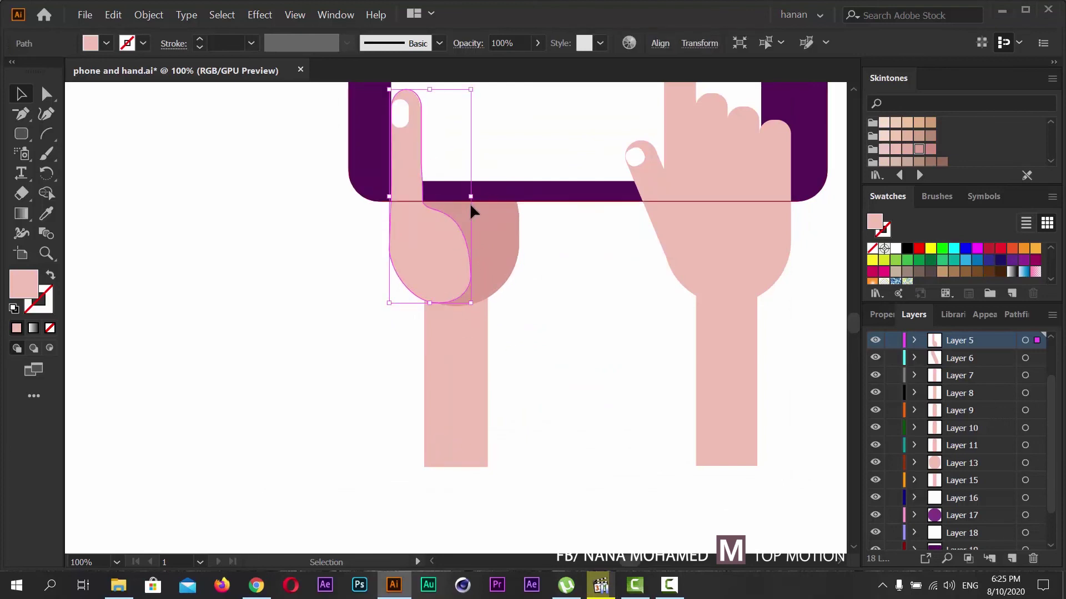
click(550, 344)
- Resize the darker palm slightly at its lower edge and outer side to line up with the thumb-and-palm outline
click(473, 306)
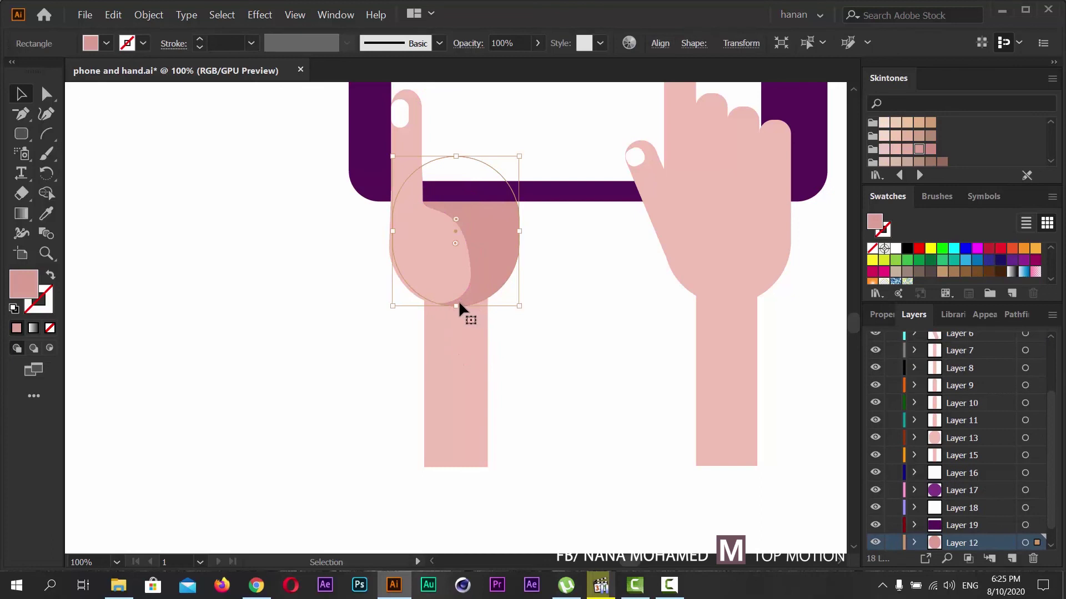
drag(456, 305, 456, 303)
drag(392, 230, 390, 229)
click(305, 255)
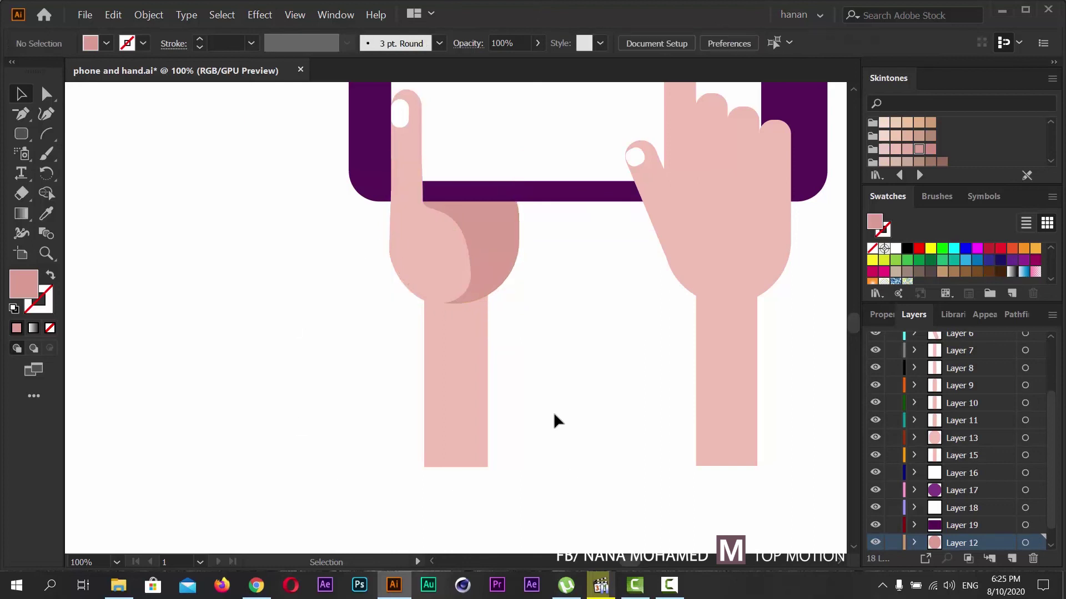
- Save the document and compare the whole tablet-and-hands illustration with the paused reference clip
scroll(554, 413, up, 5)
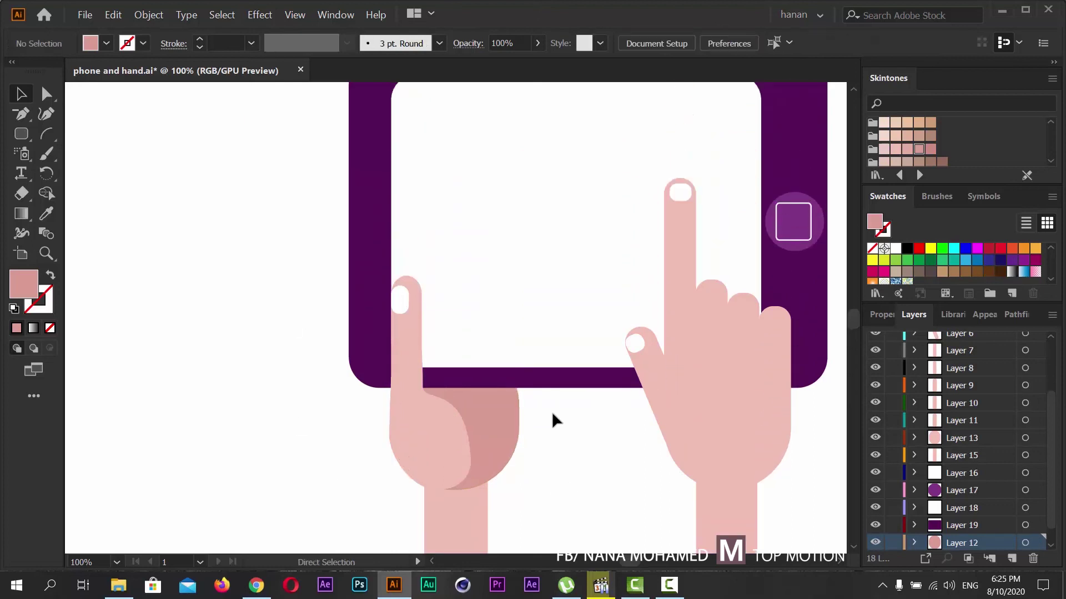
key(ctrl+s)
key(ctrl+minus)
key(ctrl+minus)
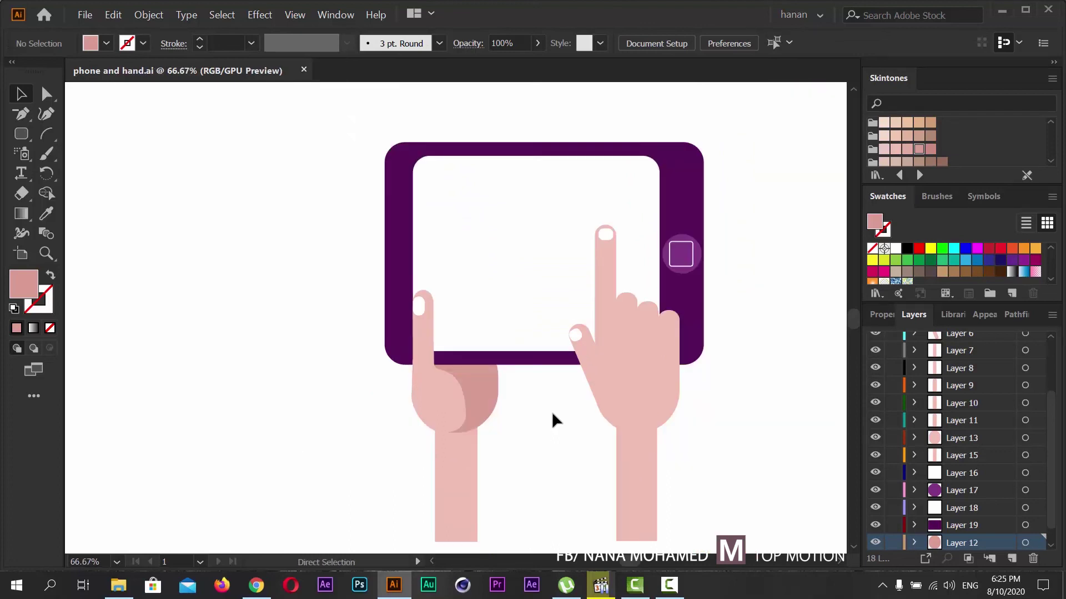
scroll(661, 340, down, 1)
scroll(647, 368, right, 2)
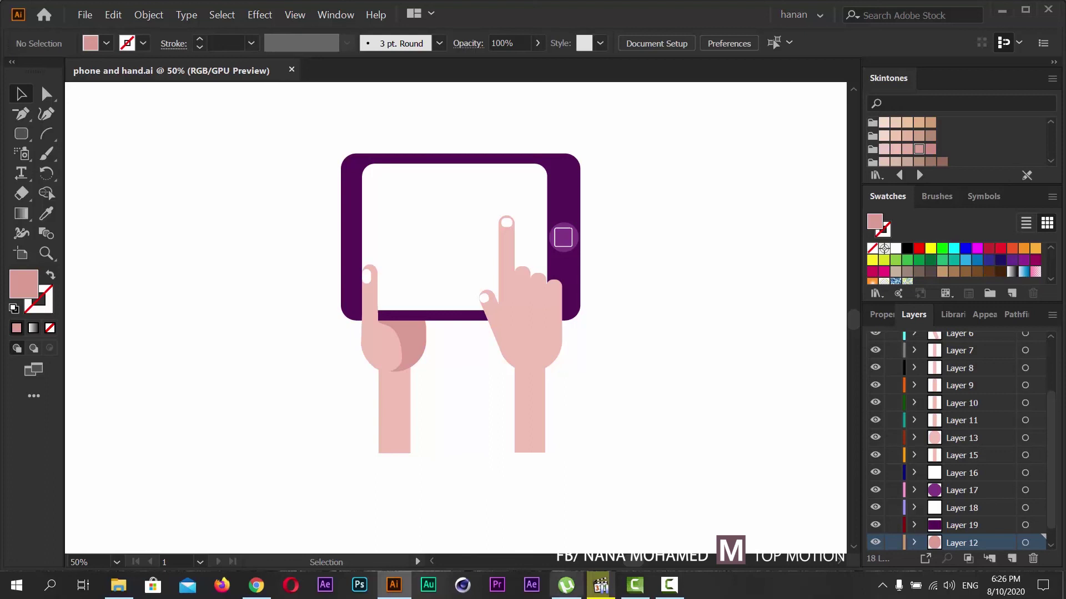
click(601, 585)
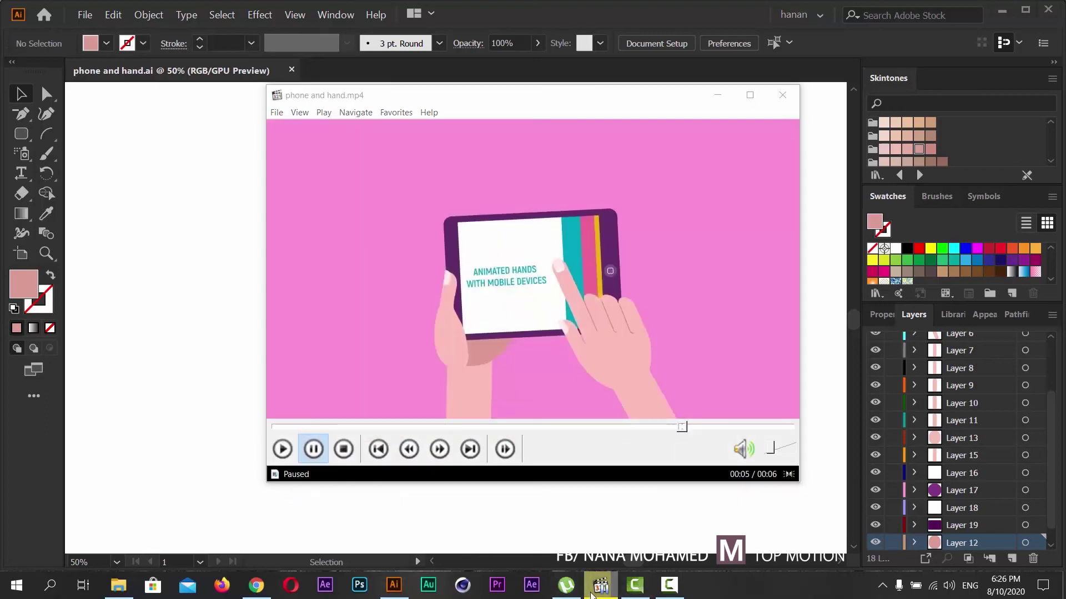